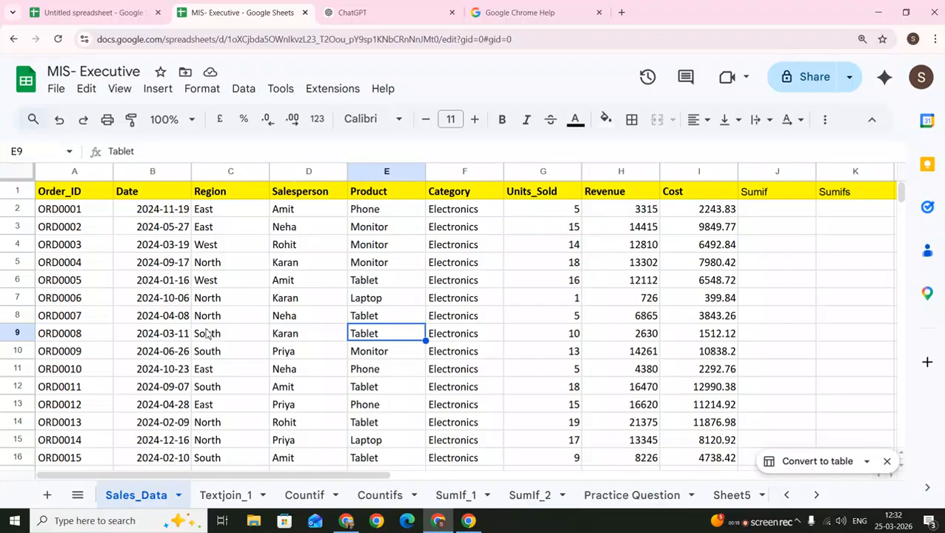
On the Textjoin_1 sheet, correct the header spelling in F1 to "Textsplit"
click(220, 497)
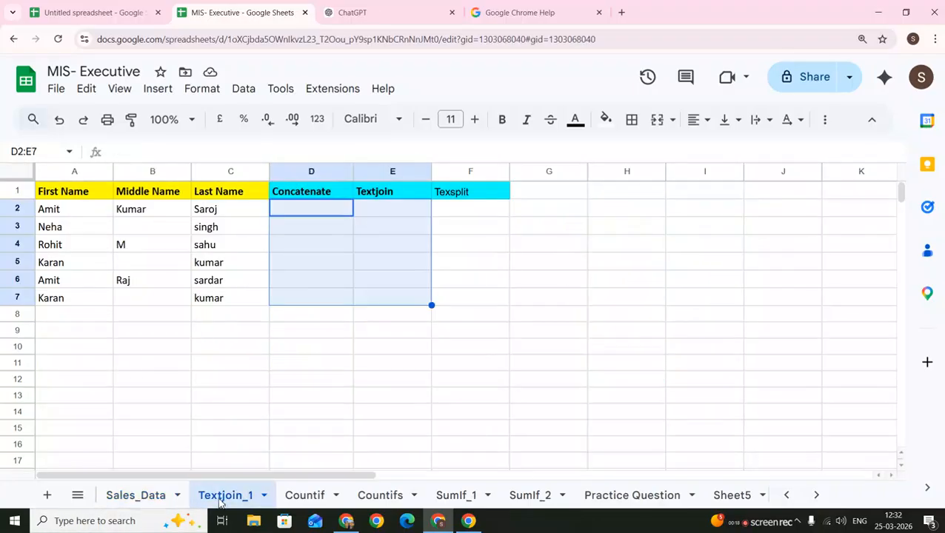
click(326, 214)
key(Up)
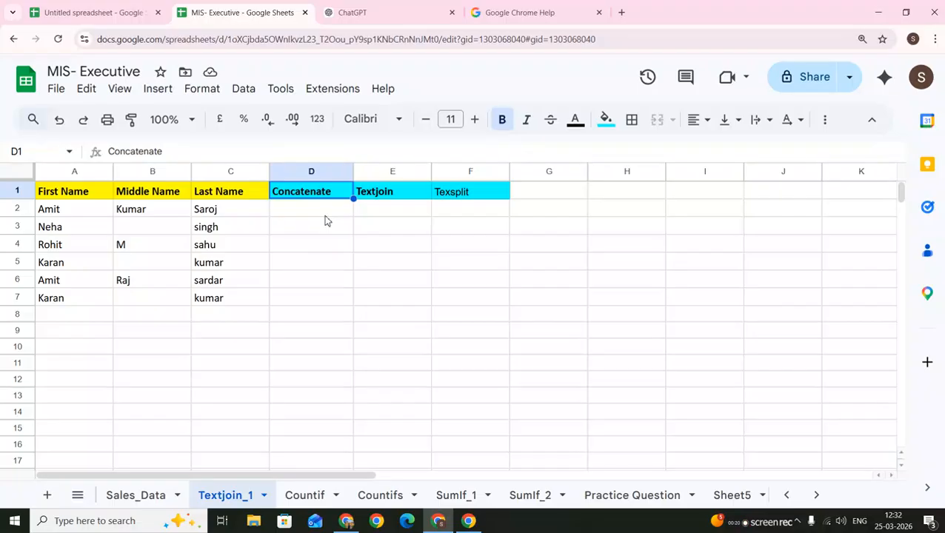
key(Right)
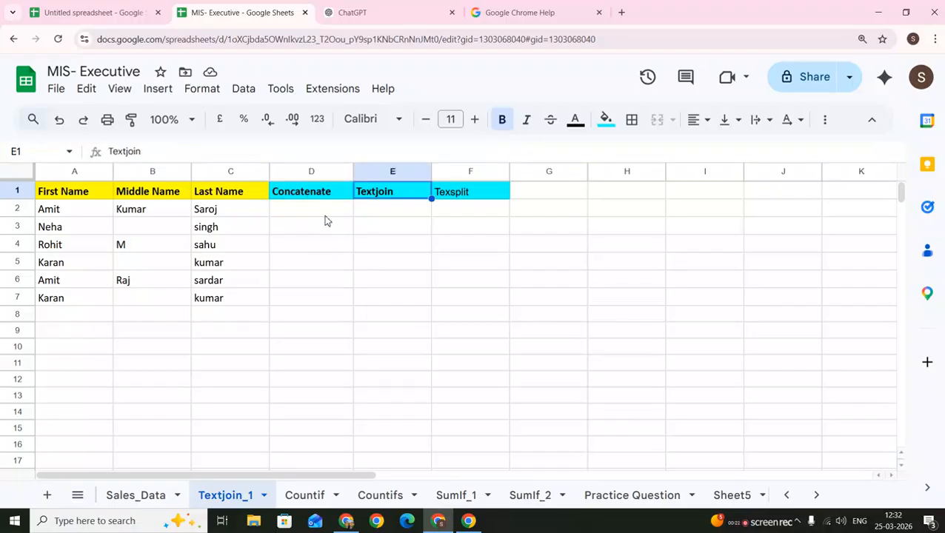
key(Right)
key(F2)
key(Left)
text(t)
key(Return)
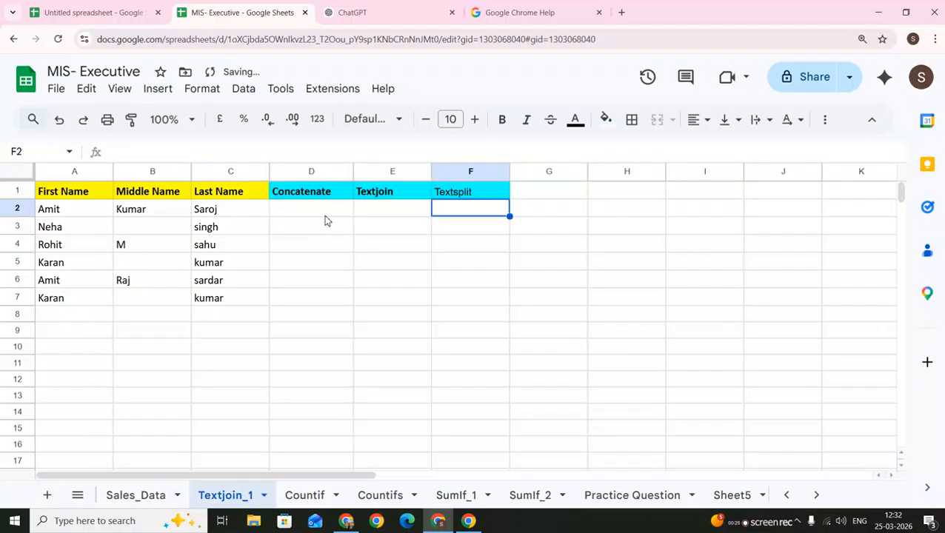
Examine the first, middle and last name columns and the Concatenate header
key(Up)
key(Left)
key(Left)
key(Down)
key(Left)
key(Left)
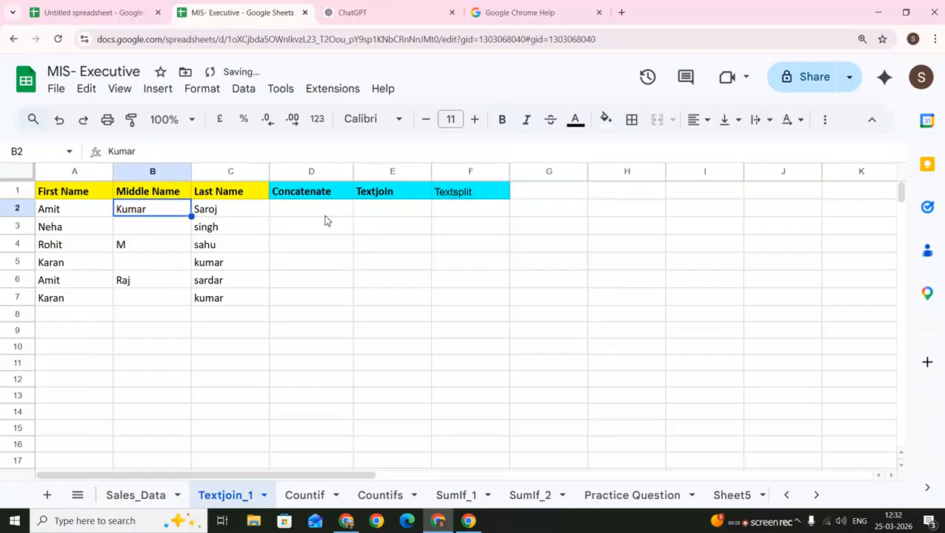
key(Up)
key(Left)
key(Right)
key(Right)
key(Right)
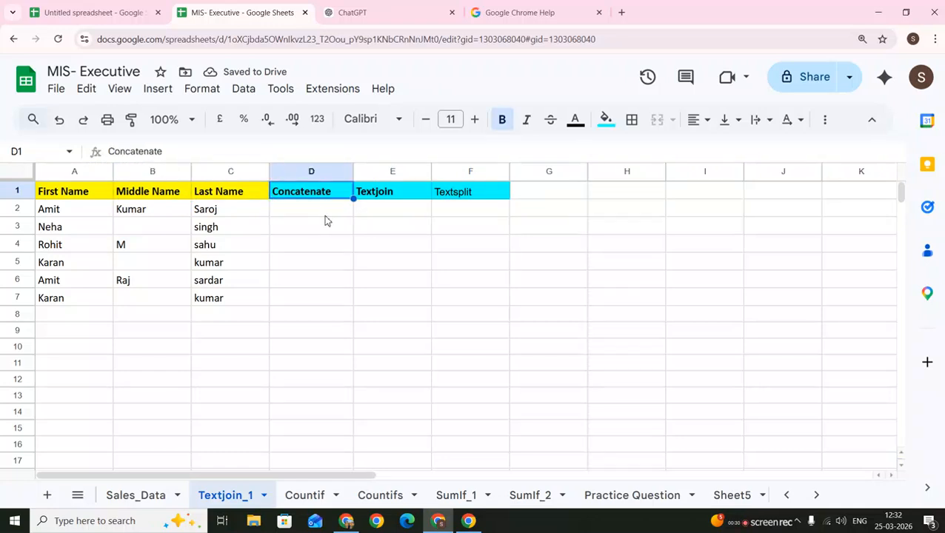
Enter =CONCATENATE(A2," ",B2," ",C2) in D2 and accept the suggested fill for D3:D7
key(Down)
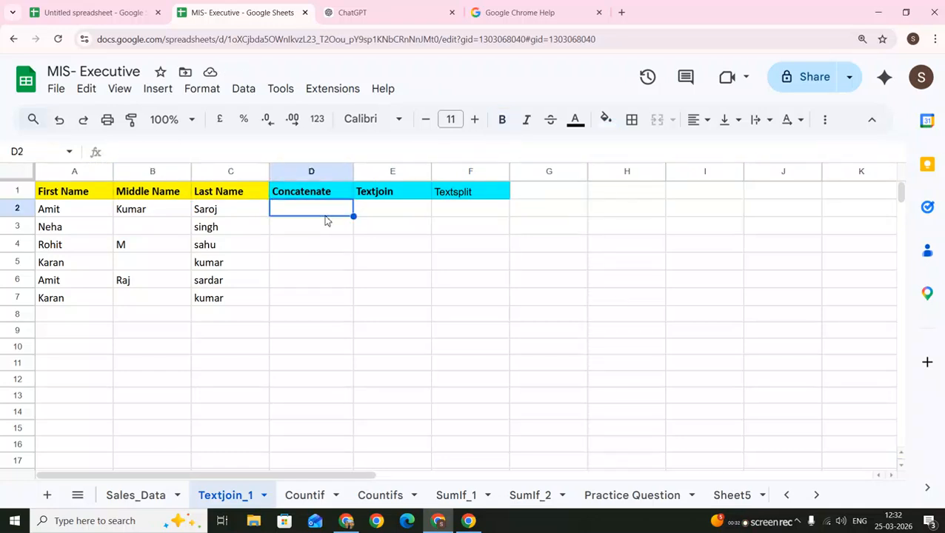
text(=con)
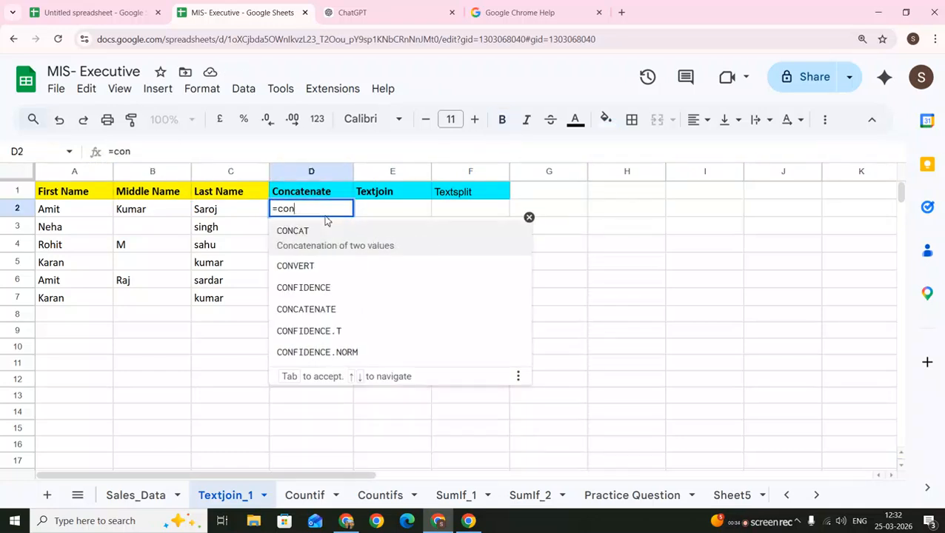
text(cate)
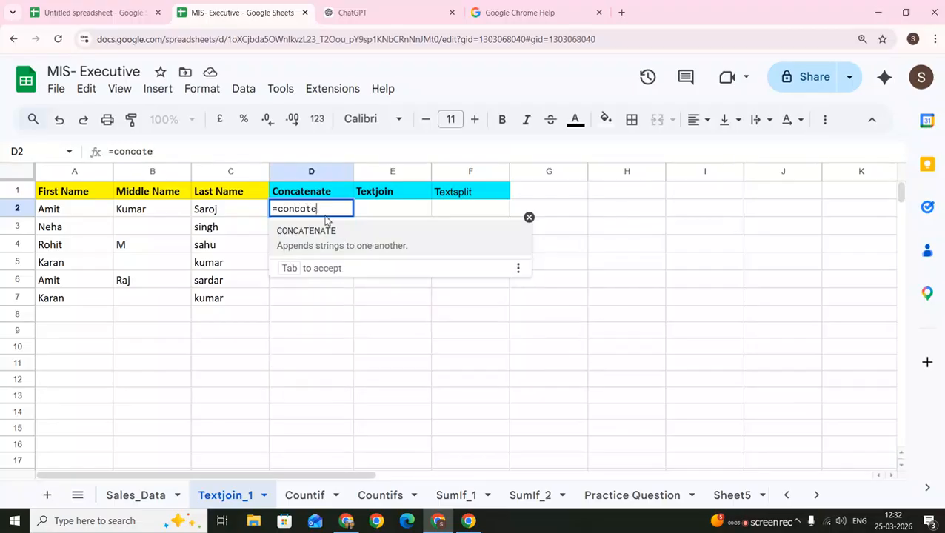
key(Tab)
text(A2)
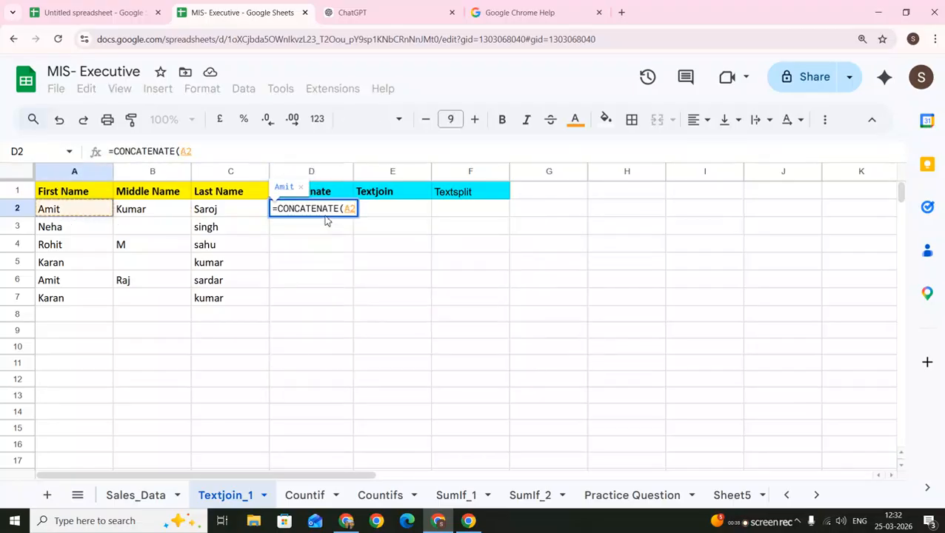
text(,)
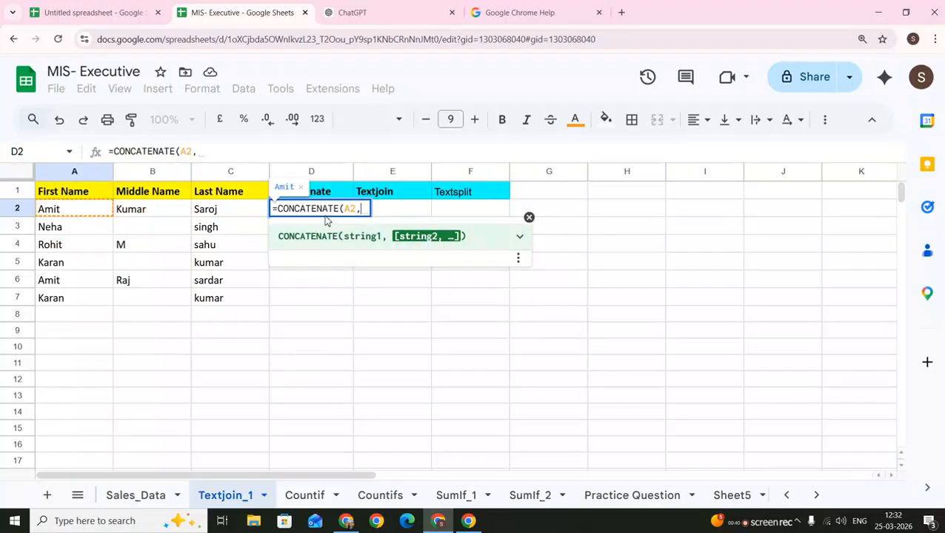
text(")
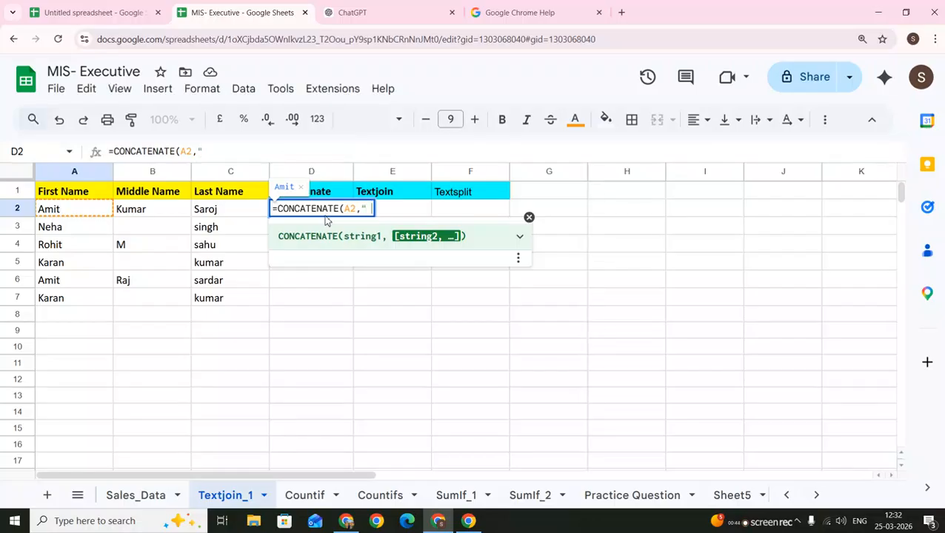
text( ",B2)
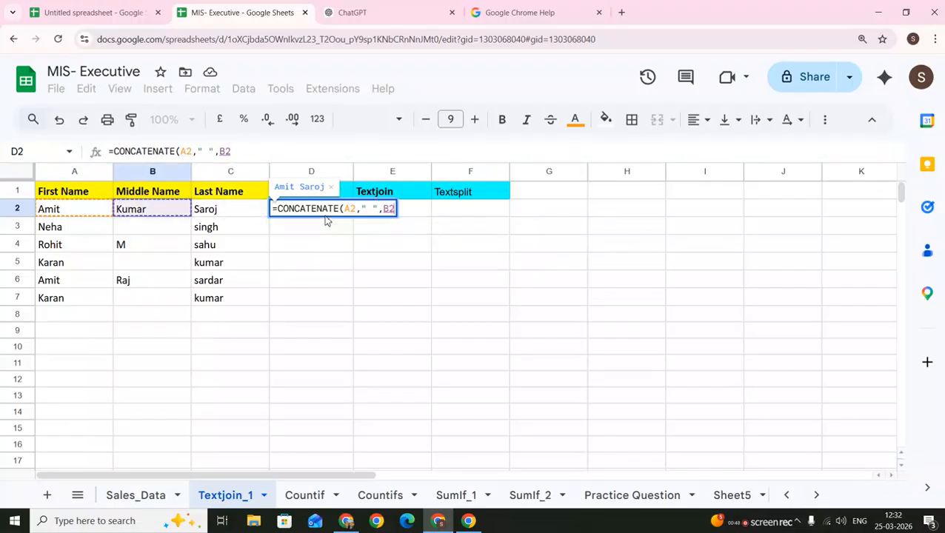
text(")
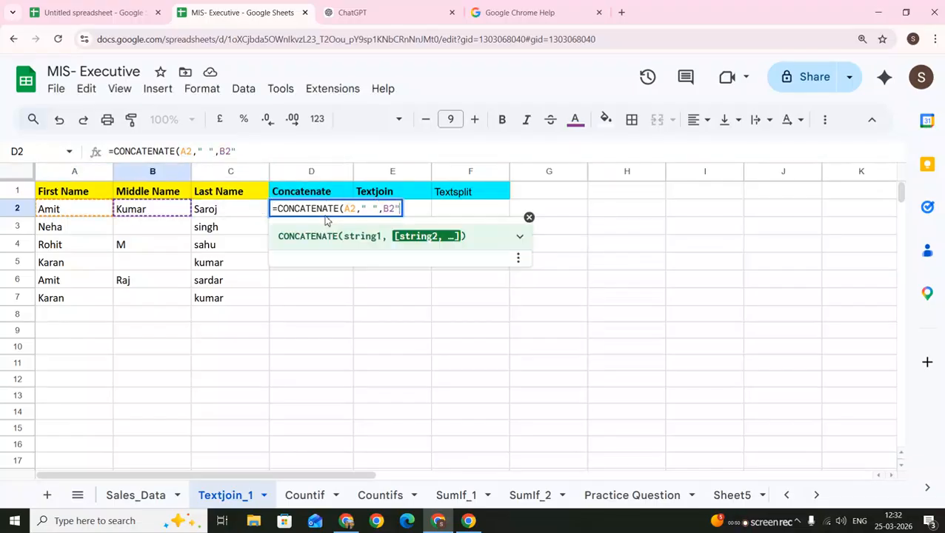
key(BackSpace)
text(,")
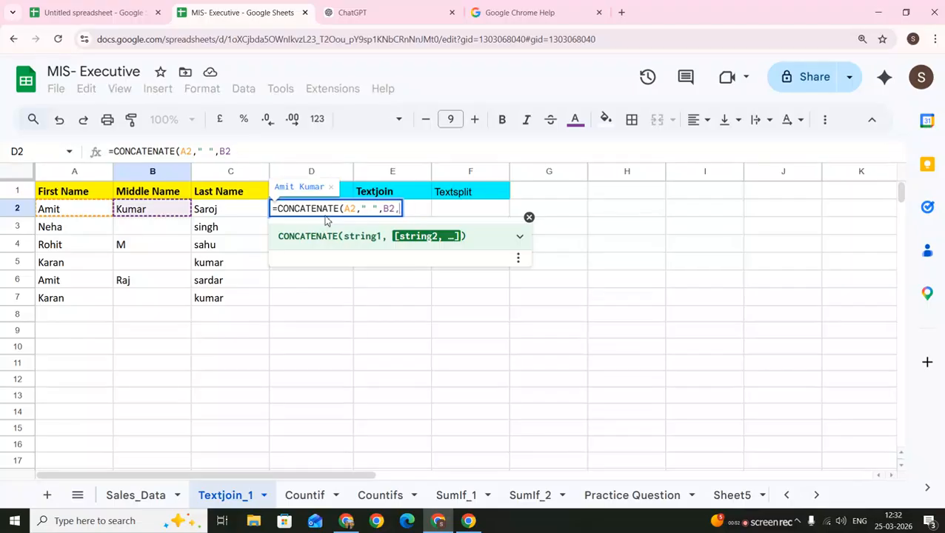
text( ",)
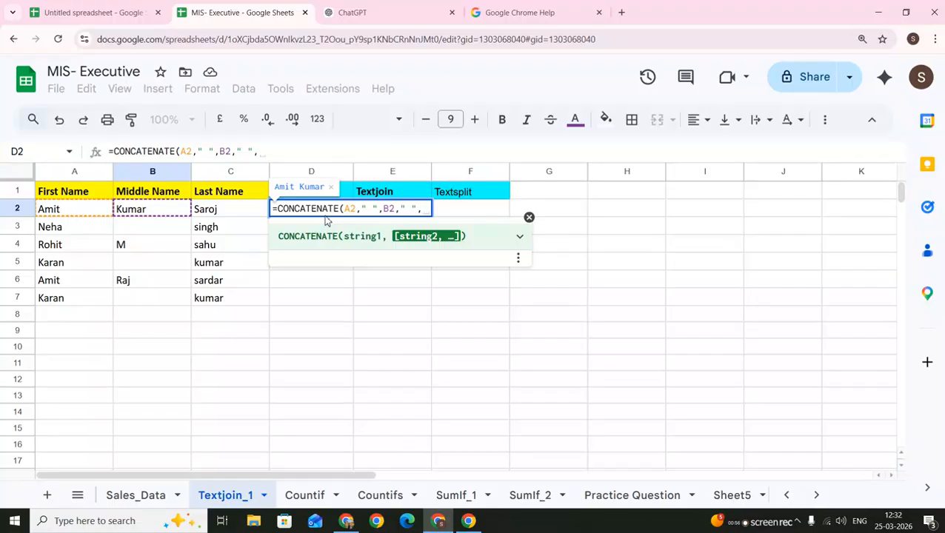
key(Left)
key(Left)
key(Right)
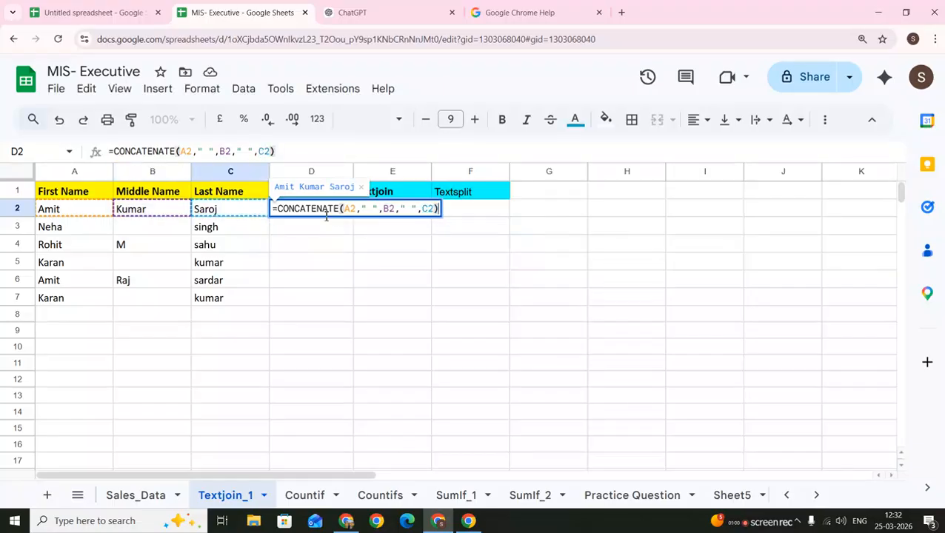
key(Return)
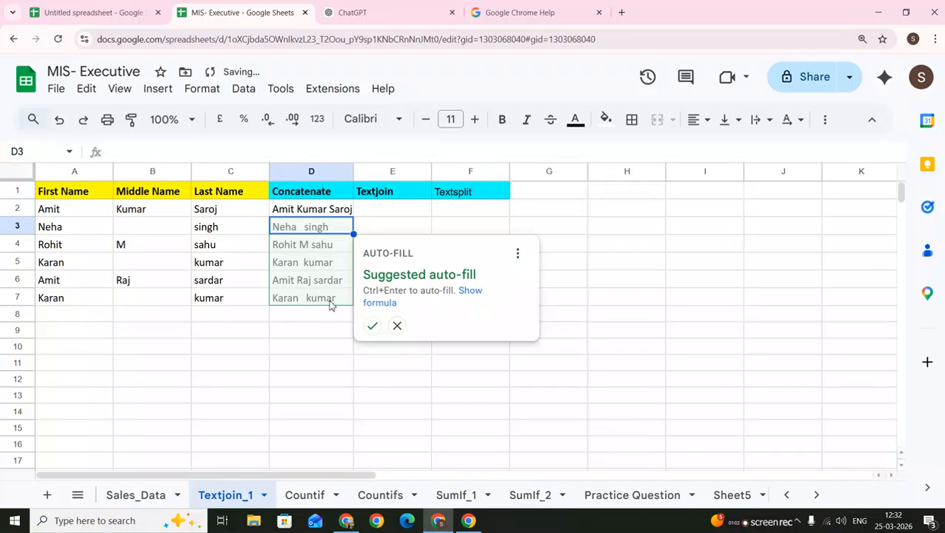
click(372, 326)
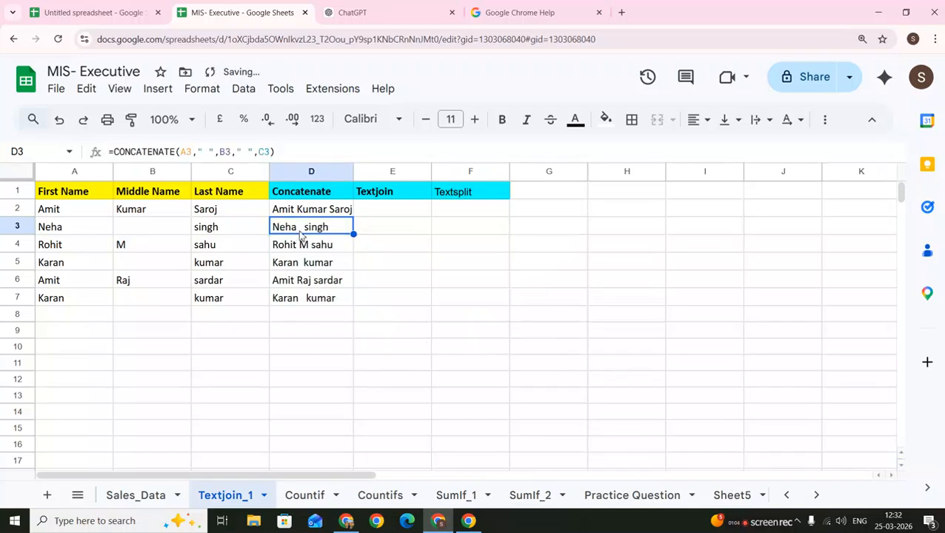
Examine the space separators in the D2 and D3 CONCATENATE formulas and compare D3 with its source cells B3 and C3
double_click(304, 211)
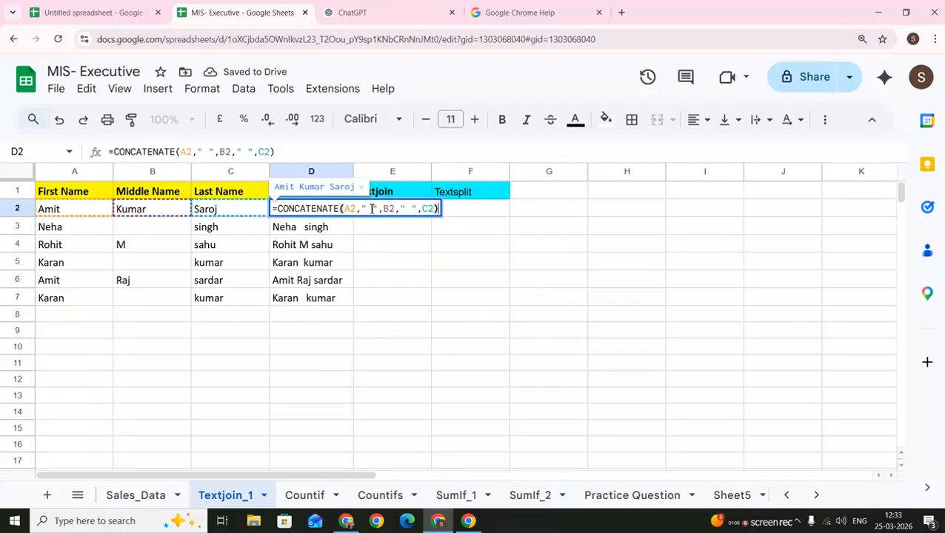
drag(372, 209, 367, 209)
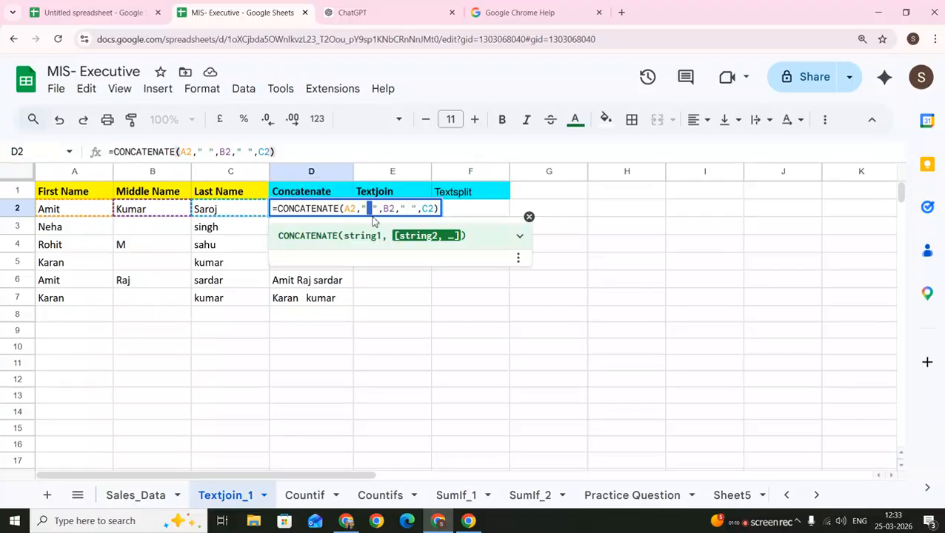
key(Escape)
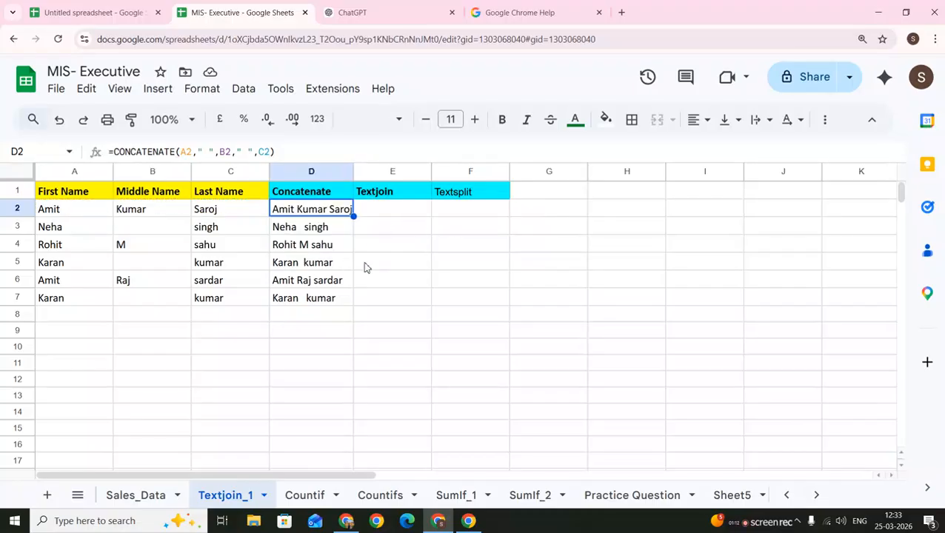
double_click(299, 227)
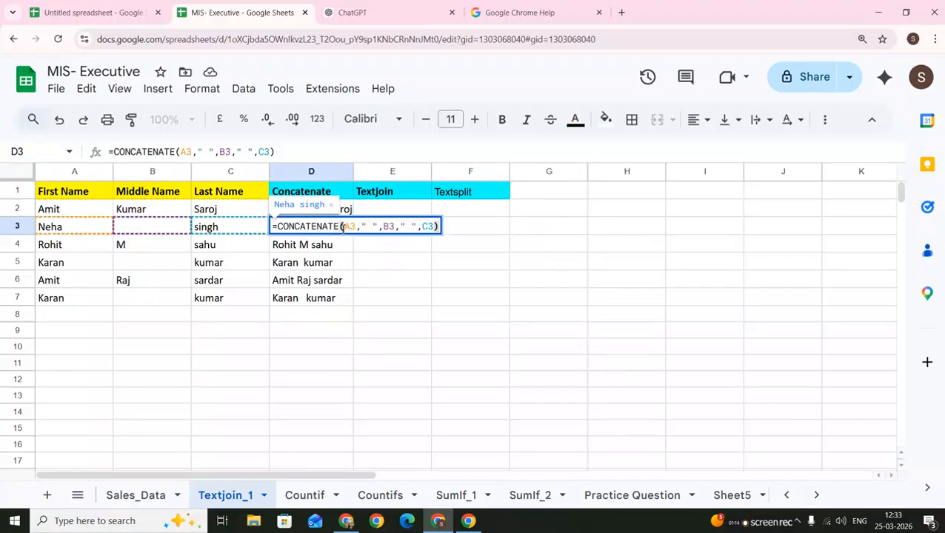
key(Escape)
click(160, 230)
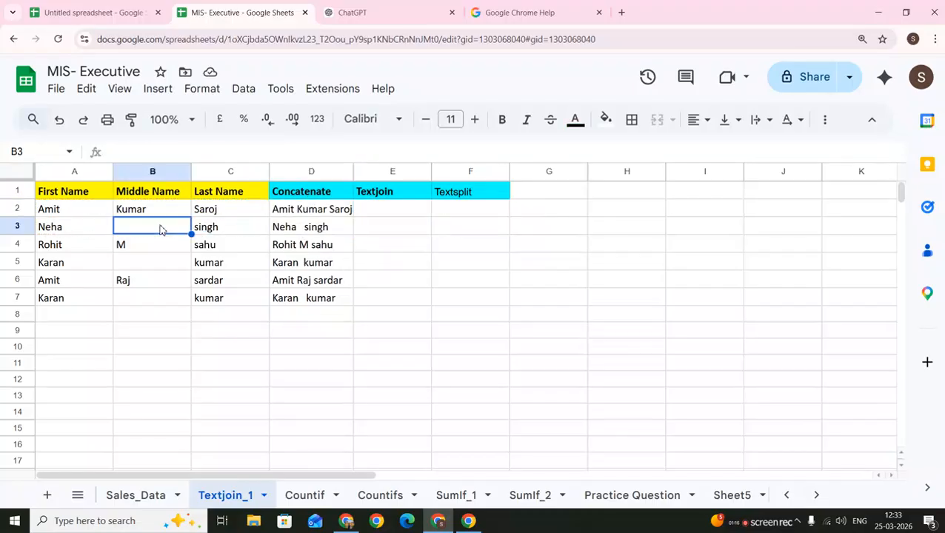
click(299, 226)
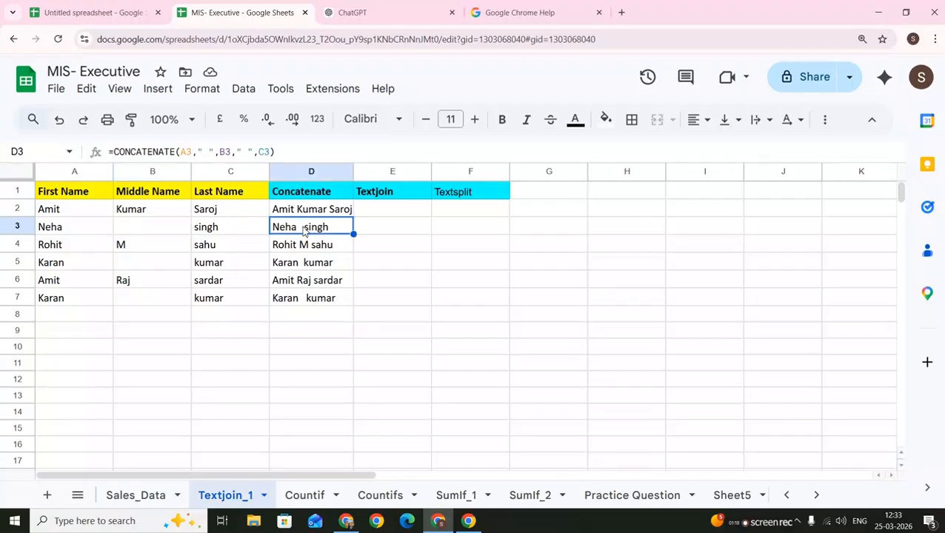
double_click(306, 229)
key(Escape)
click(186, 235)
click(226, 233)
click(182, 227)
click(234, 229)
click(296, 233)
Enter =TEXTJOIN( ,False) in E2, with a blank delimiter and ignore_empty set to False
click(390, 229)
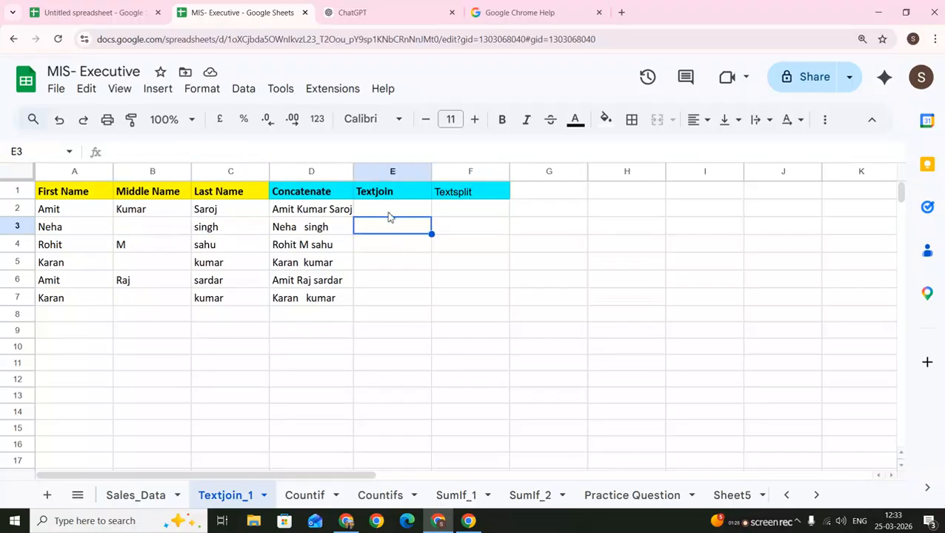
click(387, 215)
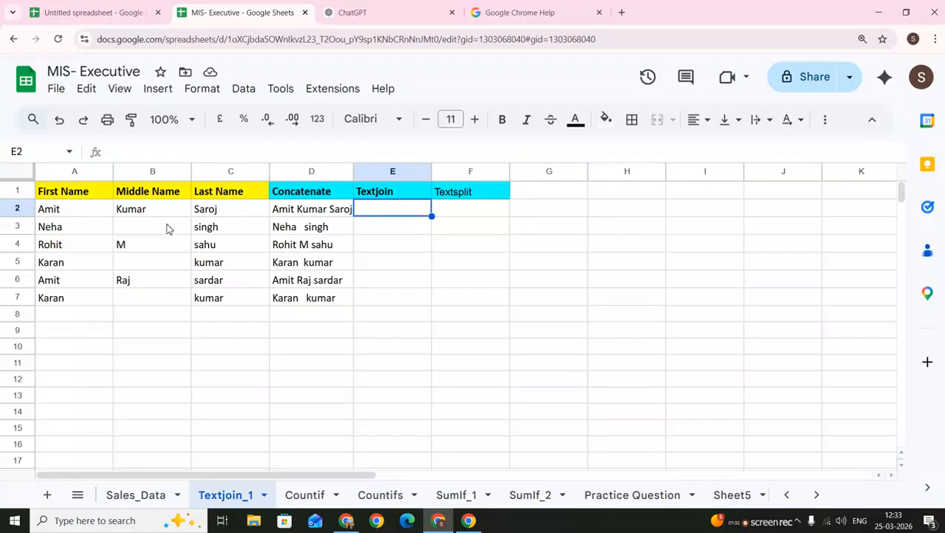
text(=textjoin)
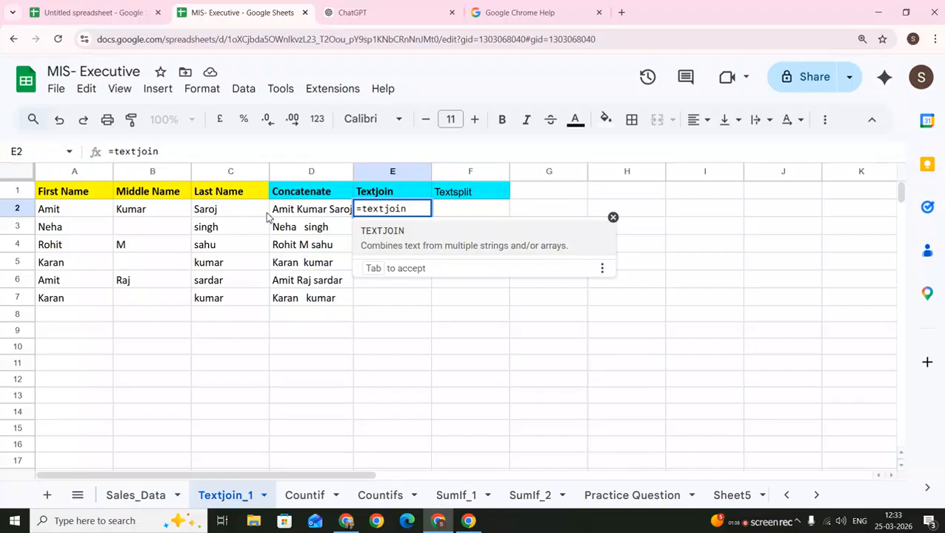
key(Tab)
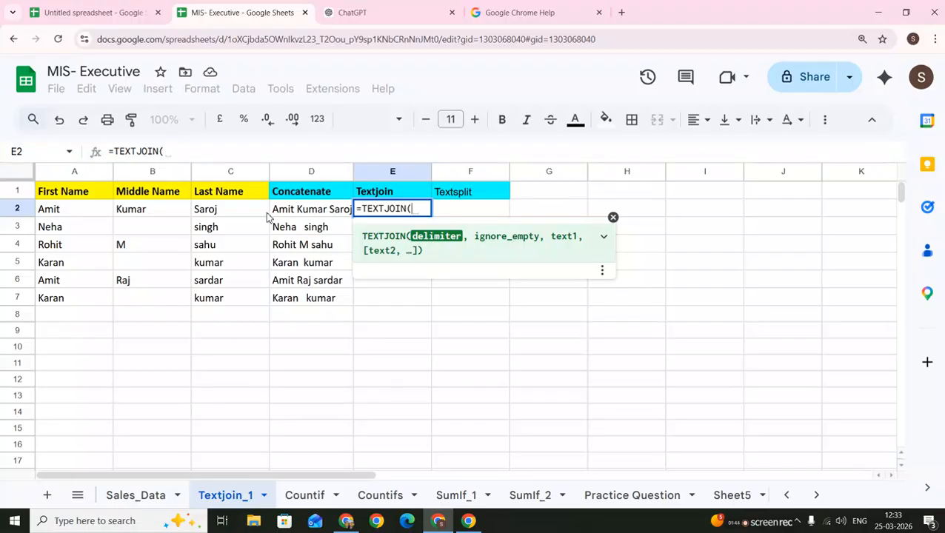
text(v)
key(BackSpace)
text(,)
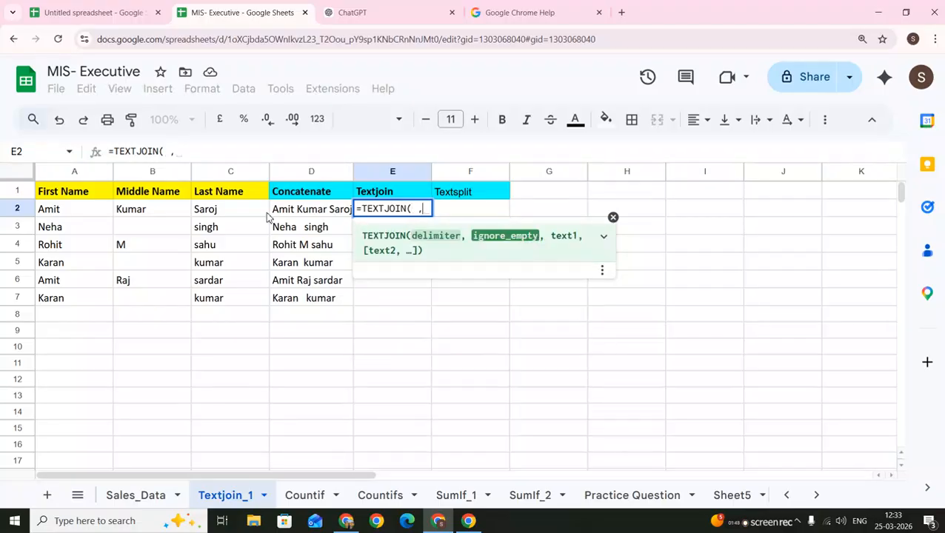
text(False)
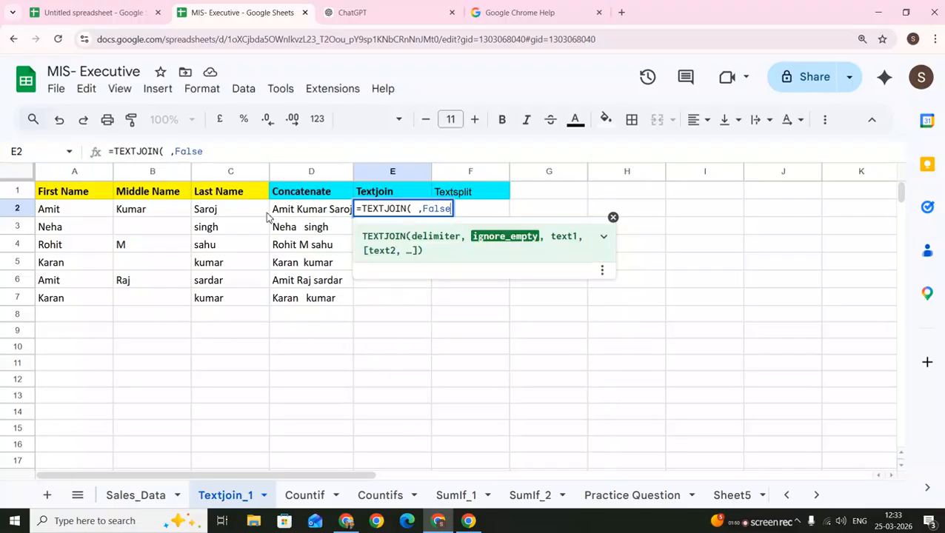
key(Tab)
key(Left)
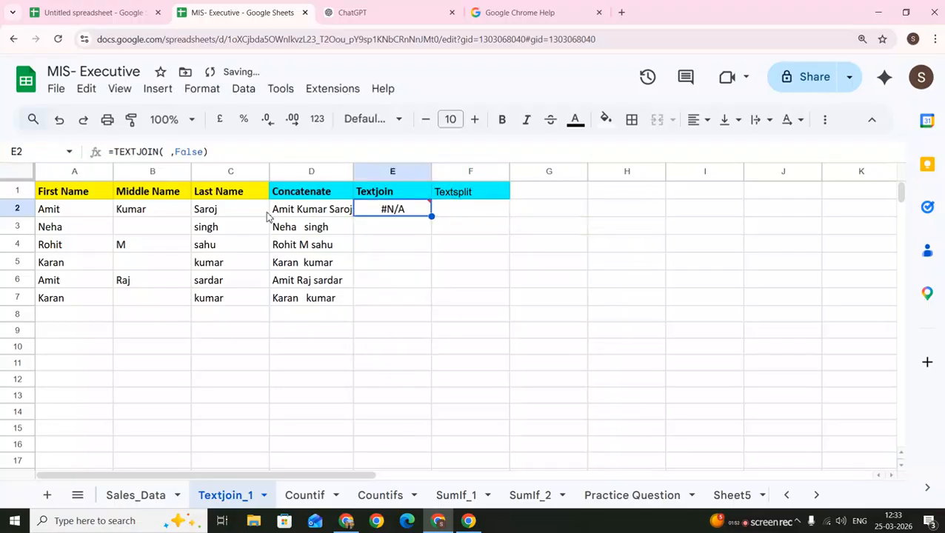
Add A2, B2 and C2 as the text arguments of the TEXTJOIN formula in E2
key(F2)
key(Left)
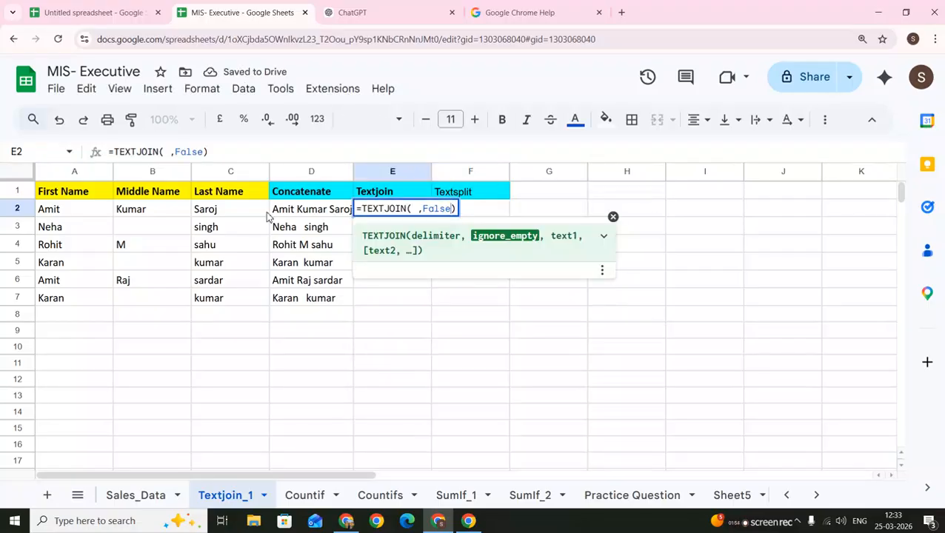
text(,)
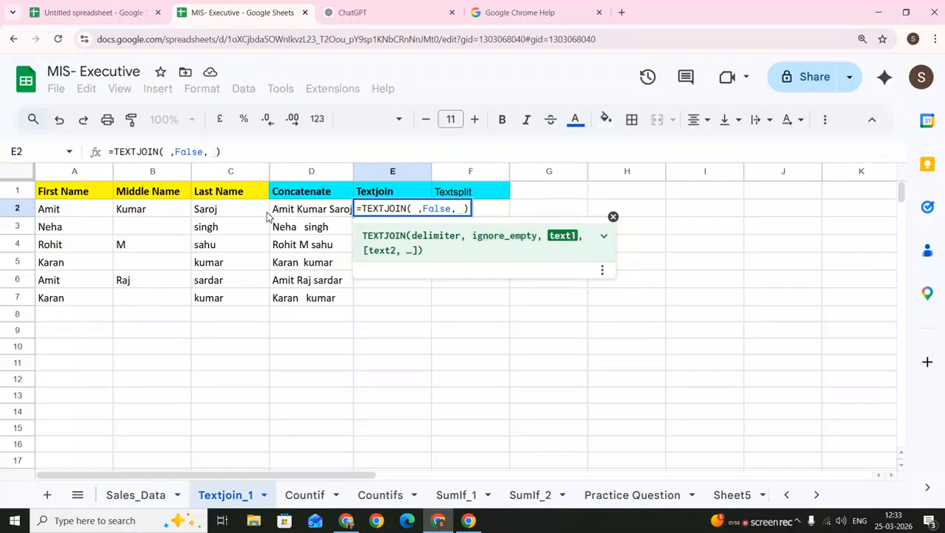
key(Left)
key(Left)
key(Left)
key(Left)
text(,)
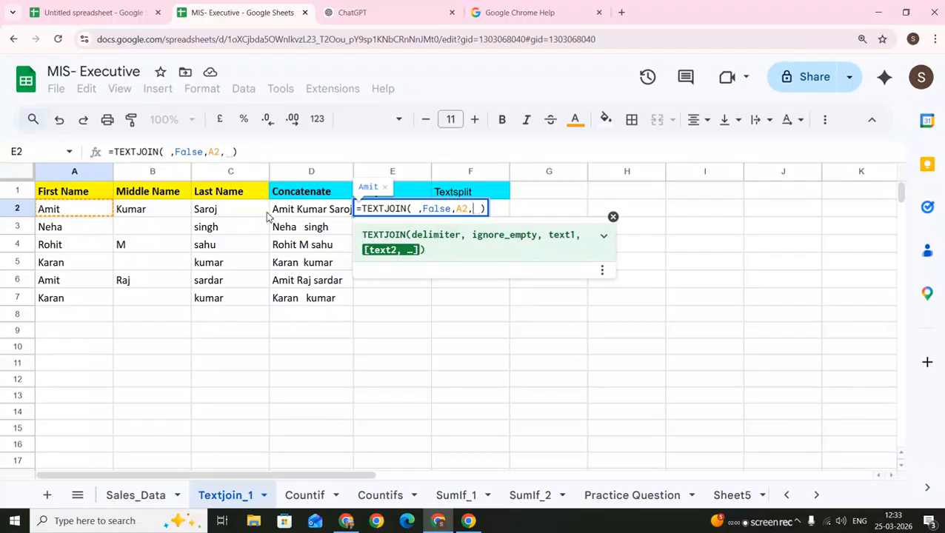
key(Left)
key(Left)
key(Left)
text(,)
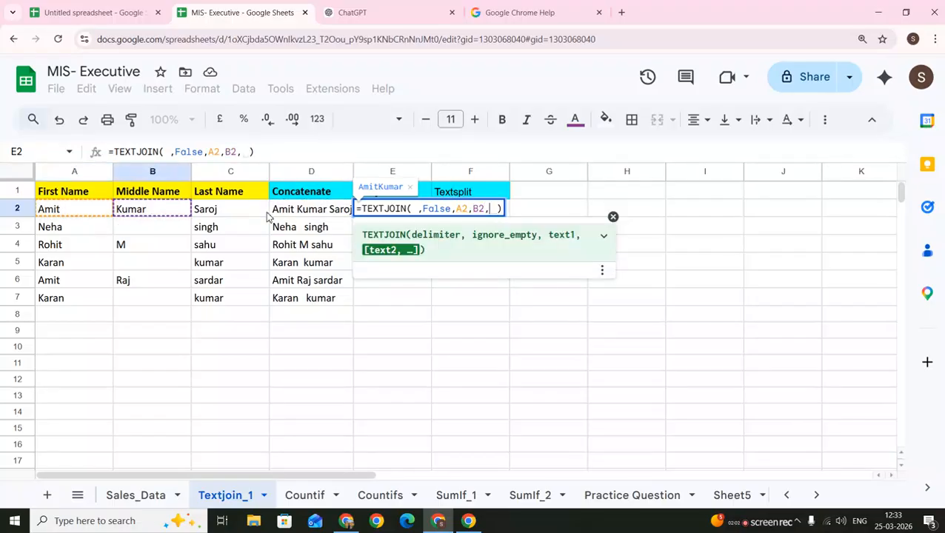
key(Left)
key(Left)
key(Left)
key(Right)
text())
key(Return)
key(Return)
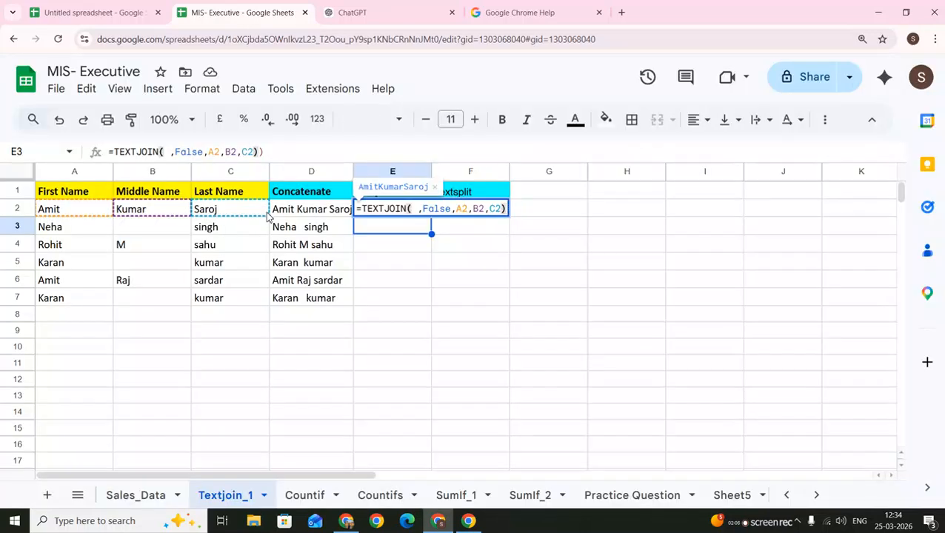
key(Down)
key(Up)
key(Up)
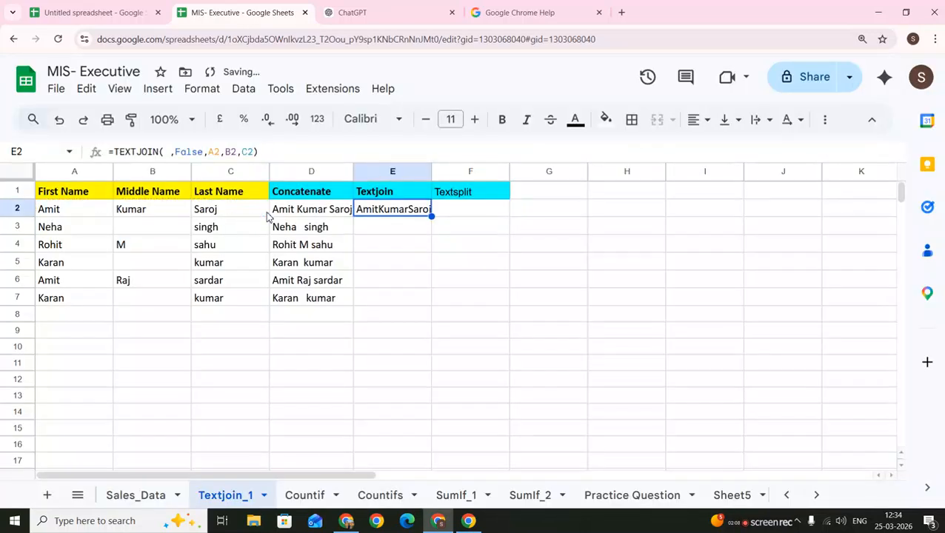
Set the ignore_empty argument of the TEXTJOIN formula in E2 to True and fit column E to its contents
key(Return)
key(Left)
key(Left)
key(Left)
key(Left)
key(Left)
key(Left)
key(Left)
key(Left)
key(Left)
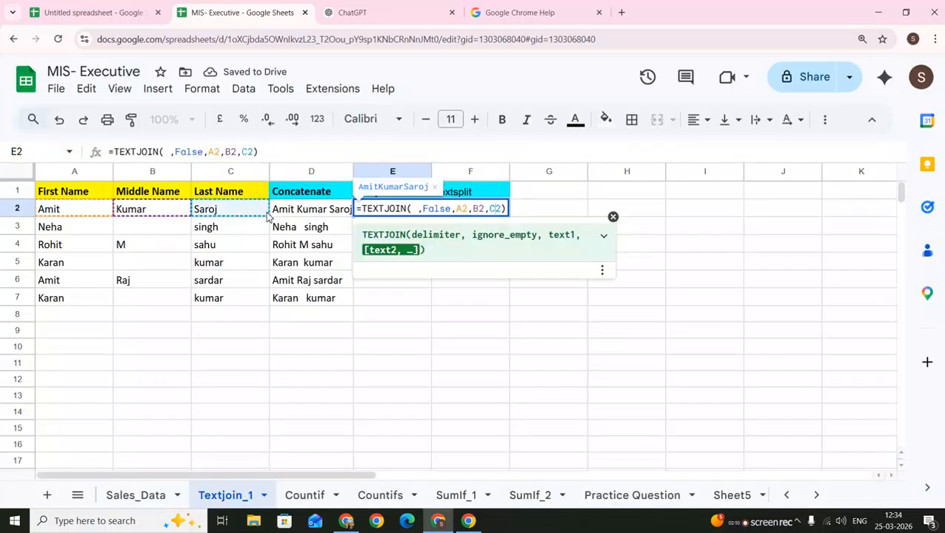
key(Left)
key(shift+Left)
key(shift+Left)
key(shift+Left)
key(shift+Left)
key(shift+Left)
key(BackSpace)
text(True)
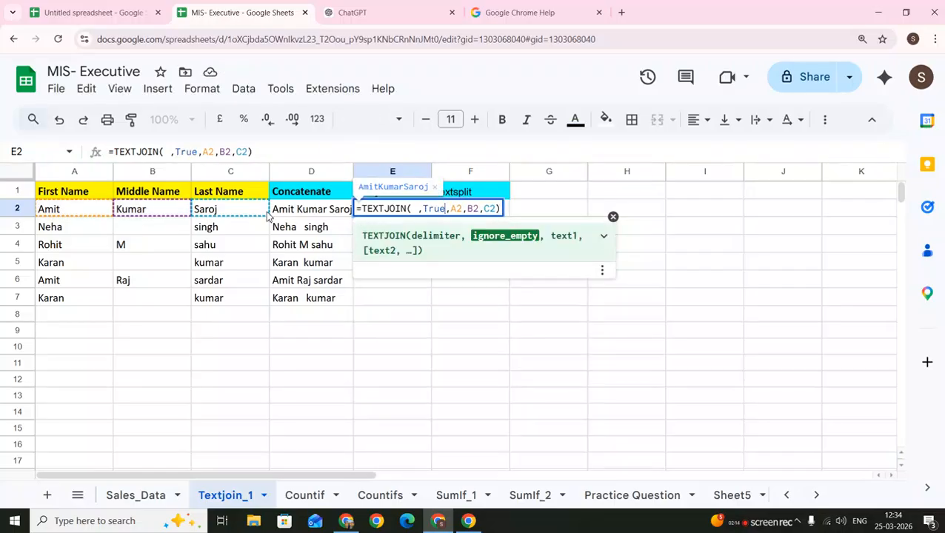
key(Return)
key(Up)
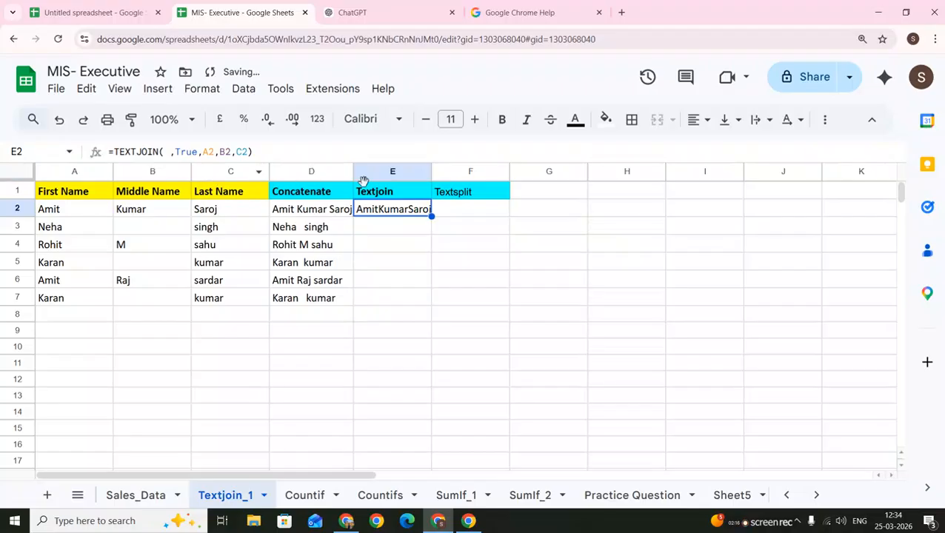
double_click(431, 171)
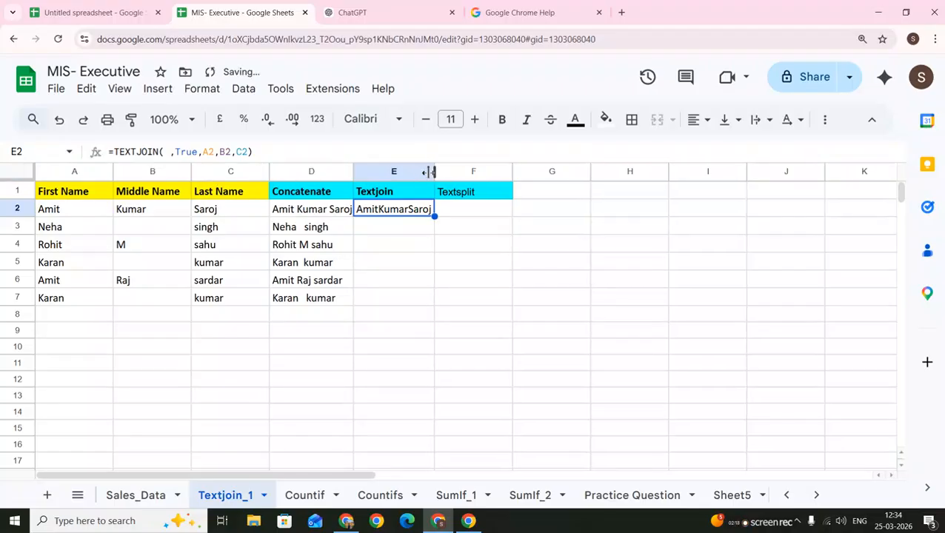
Set the delimiter of the TEXTJOIN formula in E2 to a quoted space (" ") and fill the formula down to E7
double_click(416, 213)
key(Left)
key(Left)
key(Left)
key(Left)
key(Left)
key(Left)
key(Left)
key(Left)
key(Left)
key(Left)
key(Left)
key(Left)
key(Left)
key(Left)
key(Left)
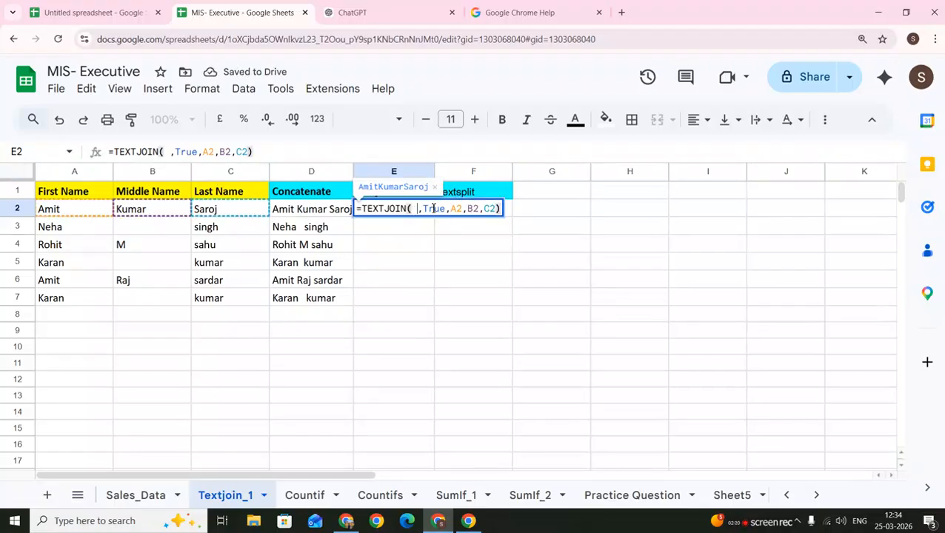
key(Left)
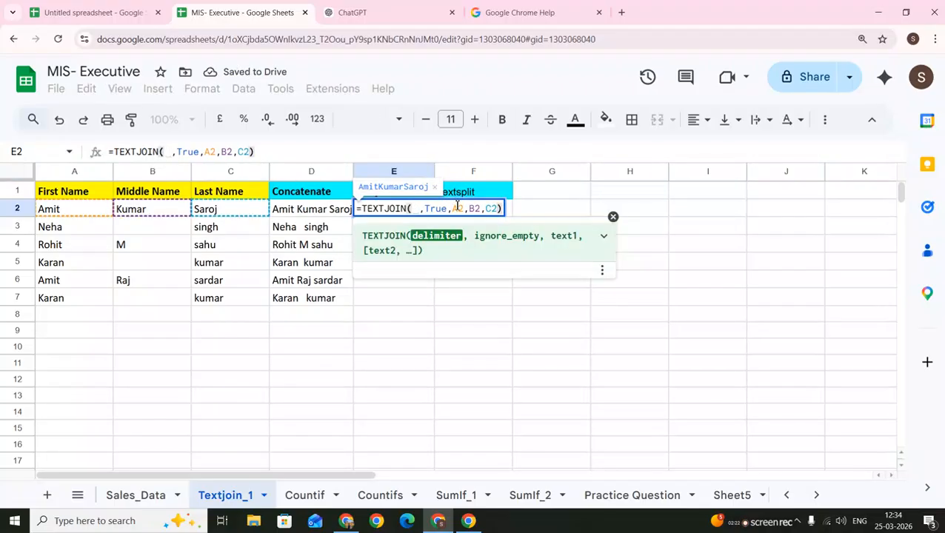
key(Delete)
key(Delete)
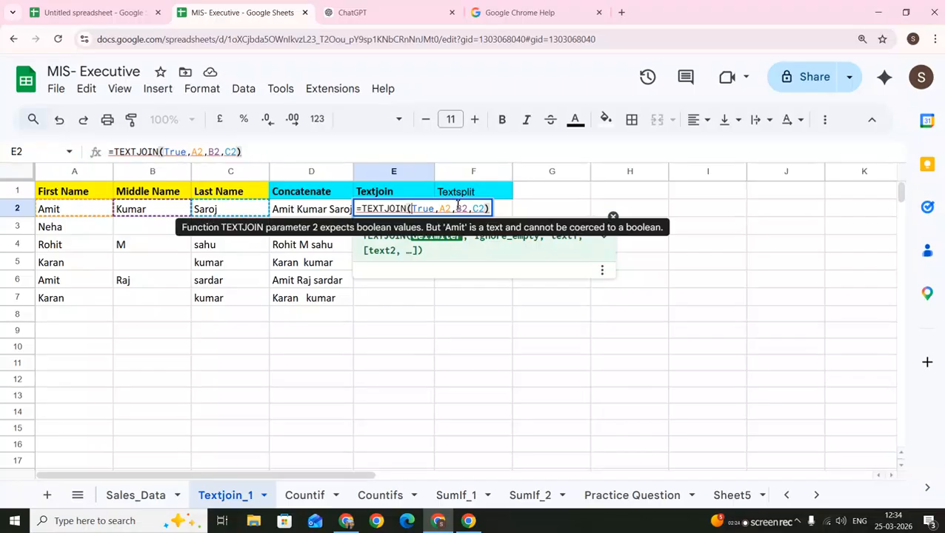
text(" " )
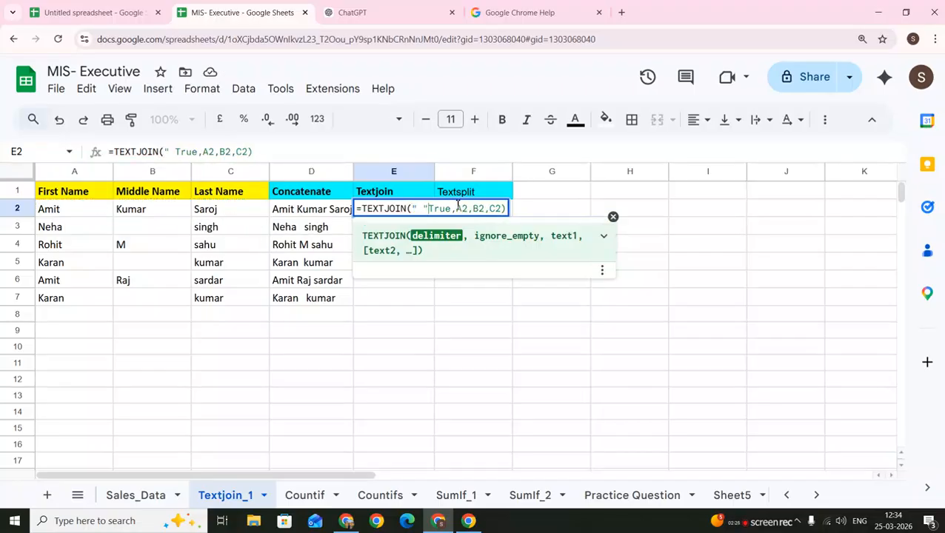
text(,)
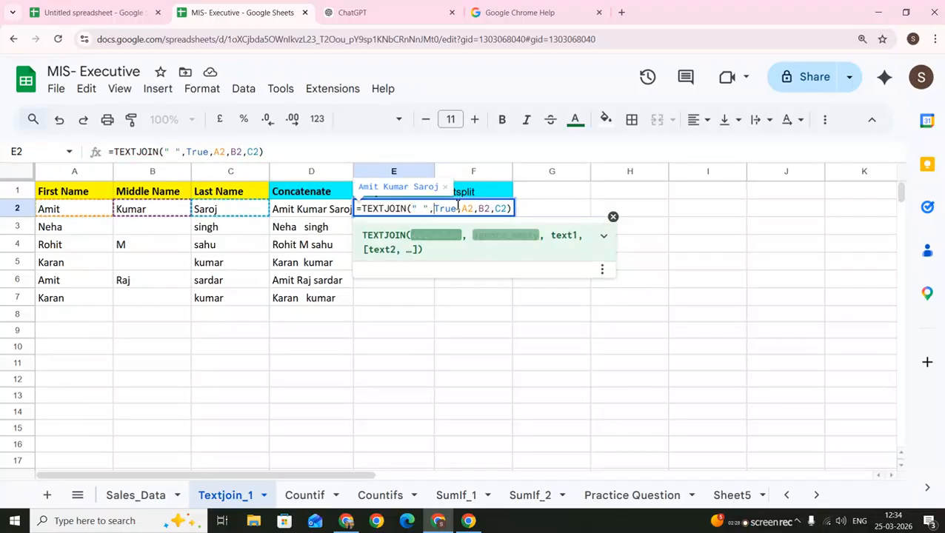
key(Return)
key(Up)
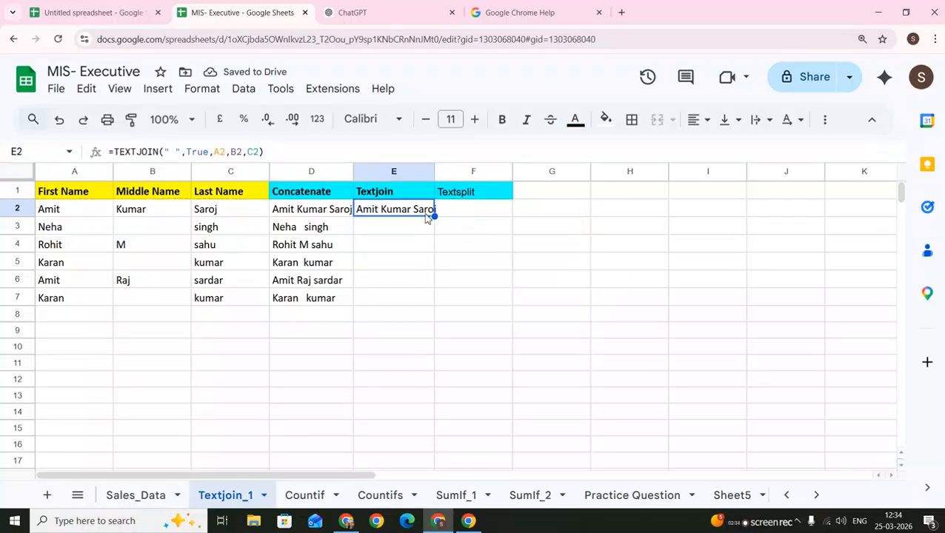
double_click(435, 216)
Examine the ignore_empty argument of the TEXTJOIN formula in E3 and compare the result with D3
click(395, 234)
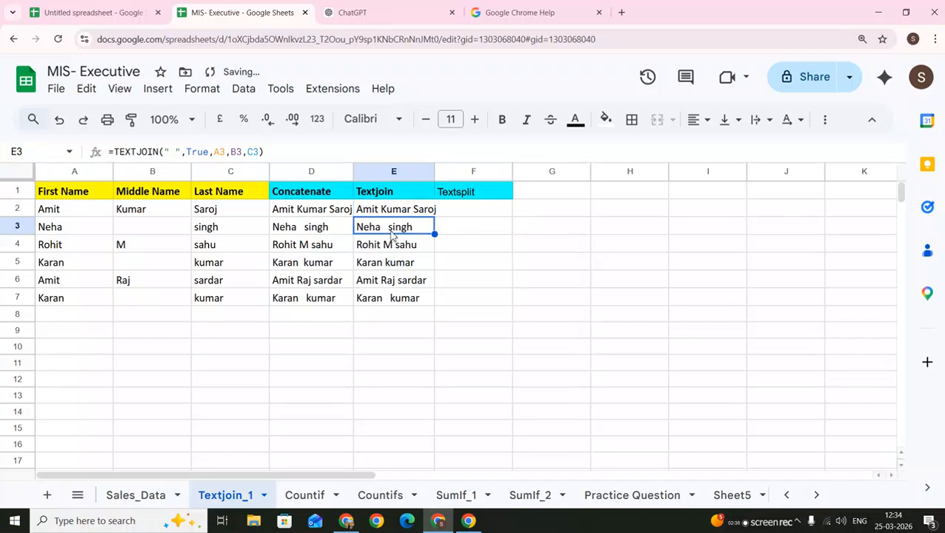
double_click(393, 232)
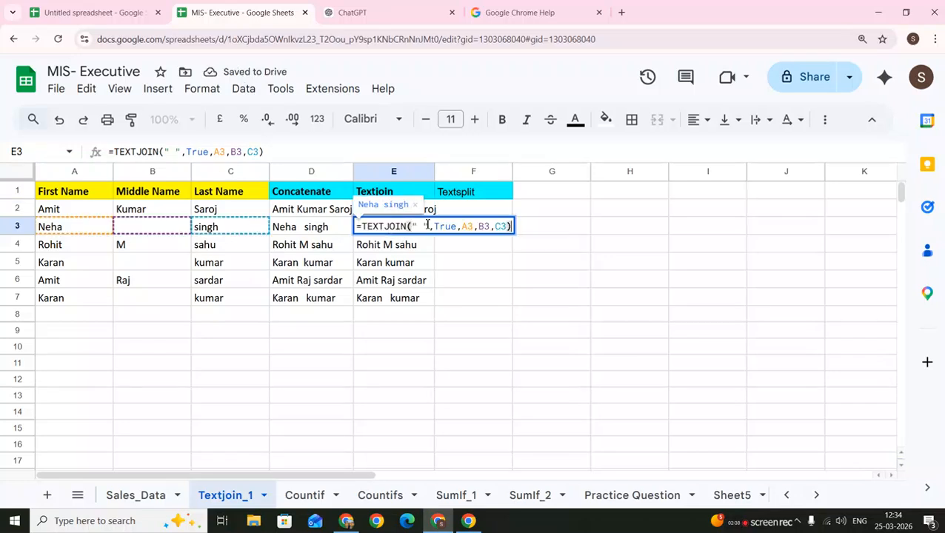
drag(459, 232, 430, 230)
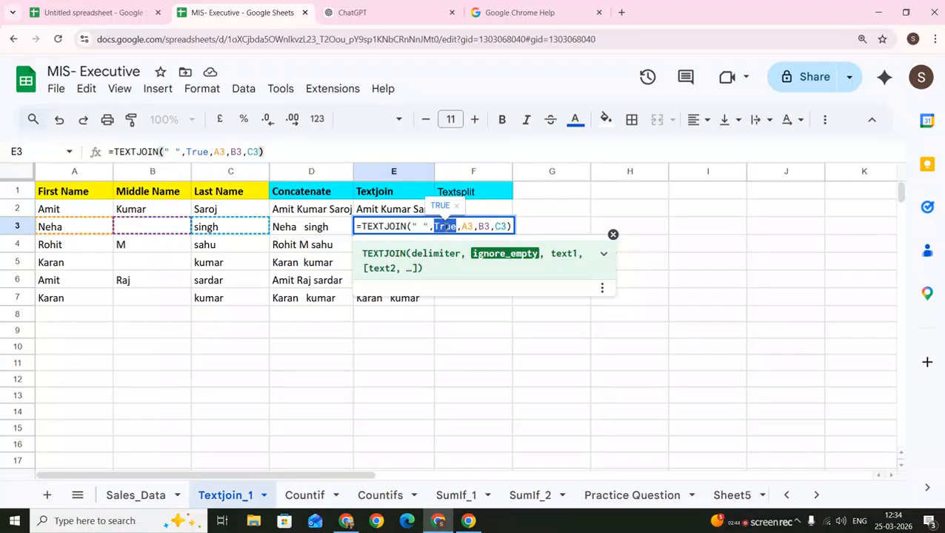
key(Escape)
click(306, 226)
double_click(396, 225)
key(Escape)
Set ignore_empty to False in the TEXTJOIN formula in E2 and fill the formula down through E7
click(422, 211)
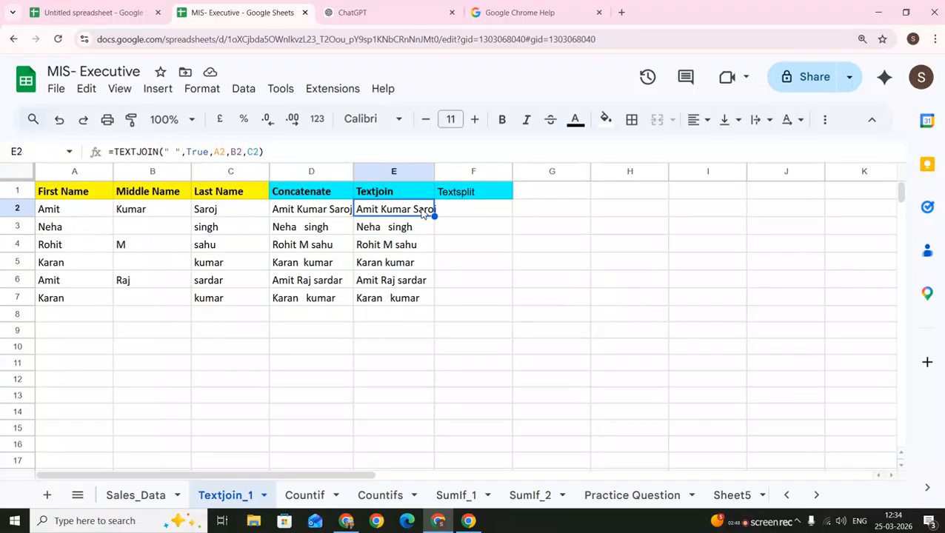
double_click(423, 211)
click(457, 210)
key(BackSpace)
key(BackSpace)
key(BackSpace)
key(BackSpace)
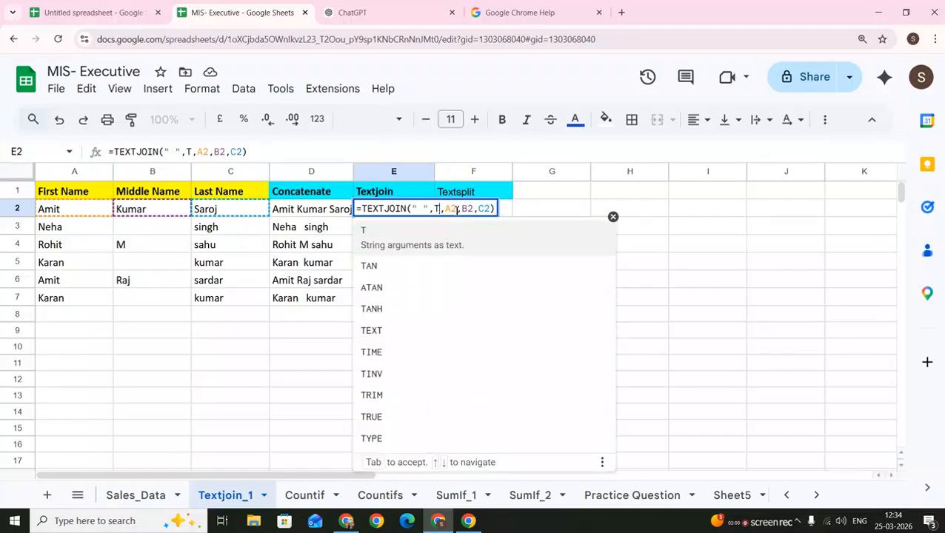
text(False)
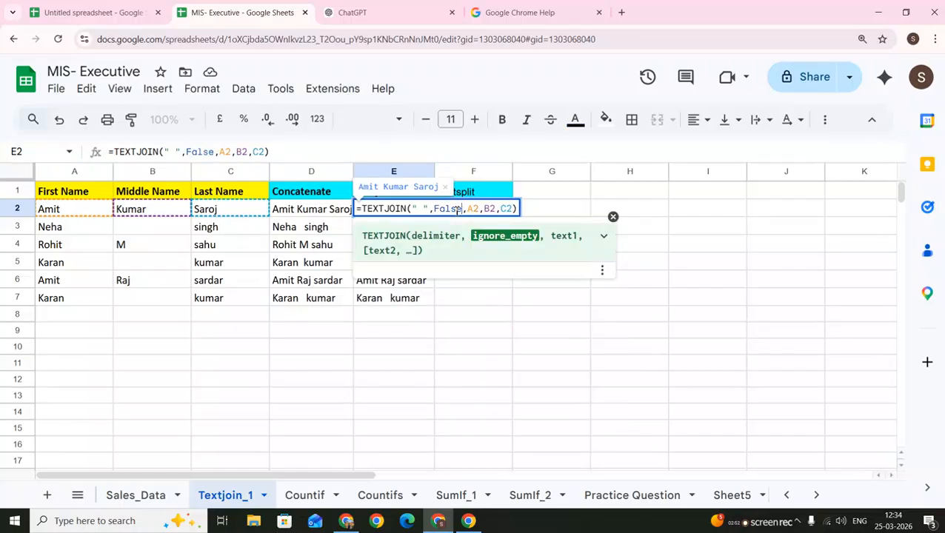
key(Tab)
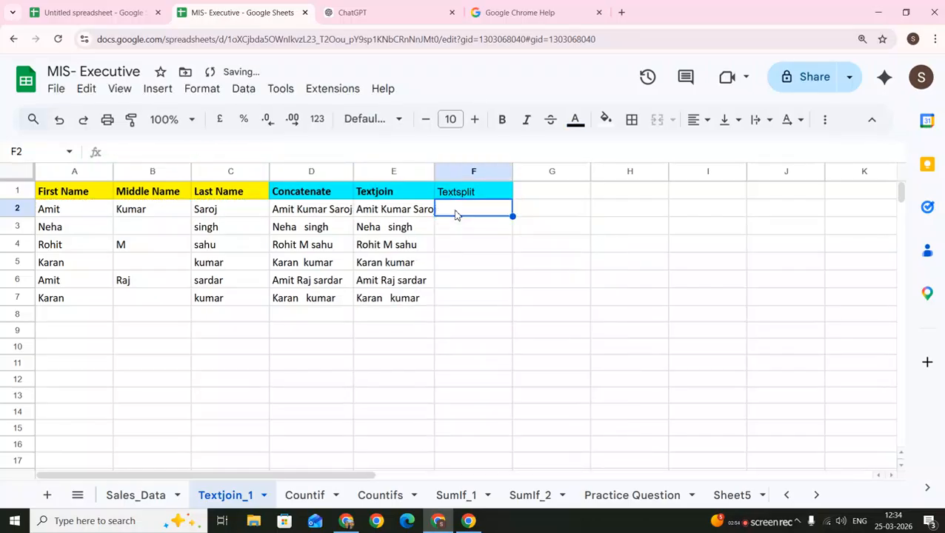
key(Left)
key(Left)
key(Right)
key(Down)
key(Left)
key(Right)
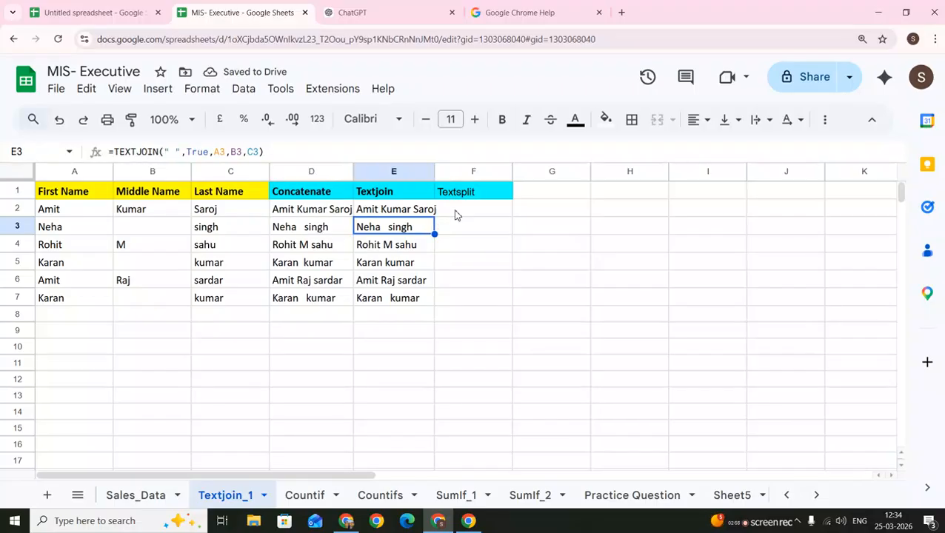
click(432, 214)
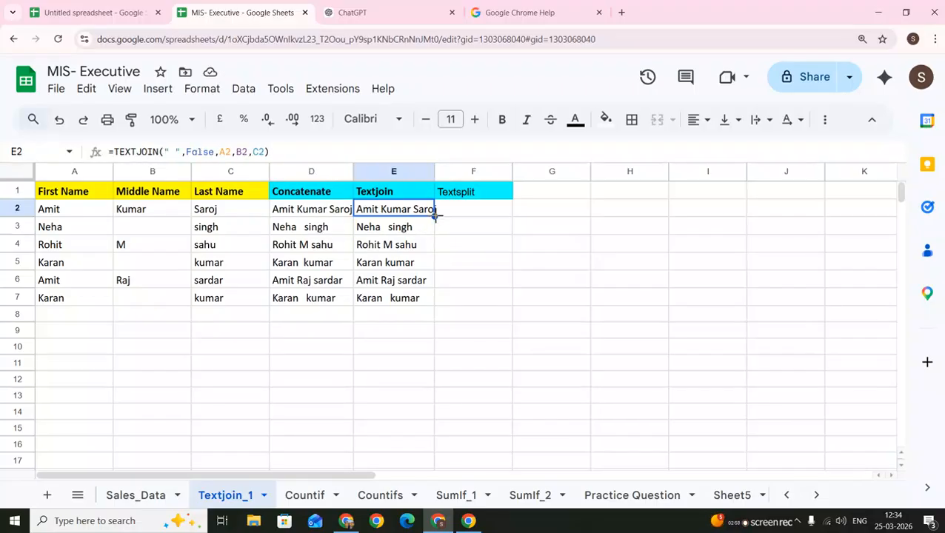
drag(435, 216, 397, 297)
Examine the TEXTJOIN result in E3 and its delimiter and ignore_empty arguments
click(394, 236)
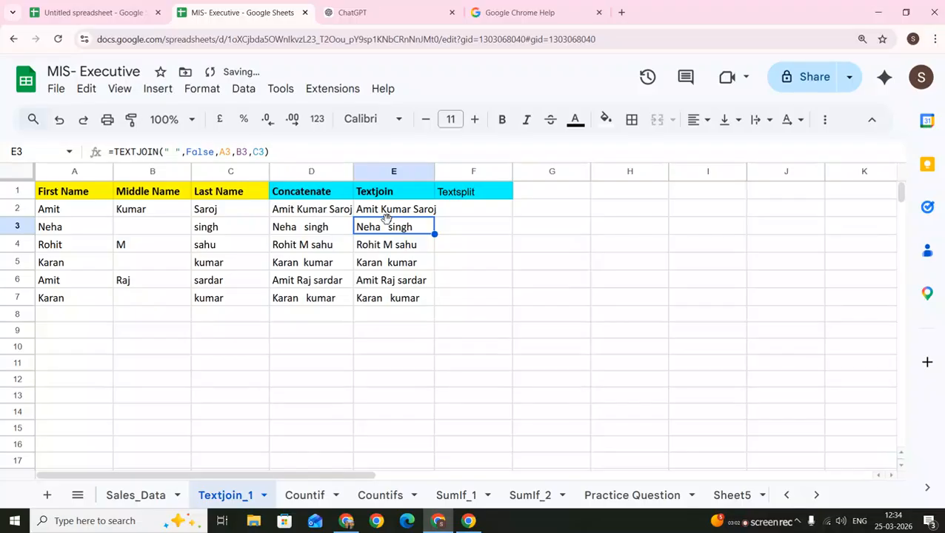
click(386, 216)
double_click(389, 230)
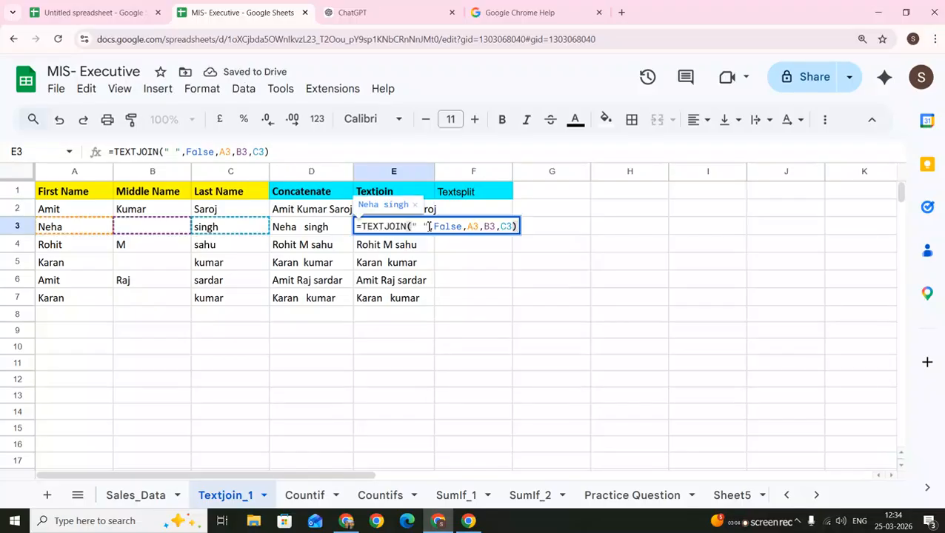
key(Escape)
double_click(412, 226)
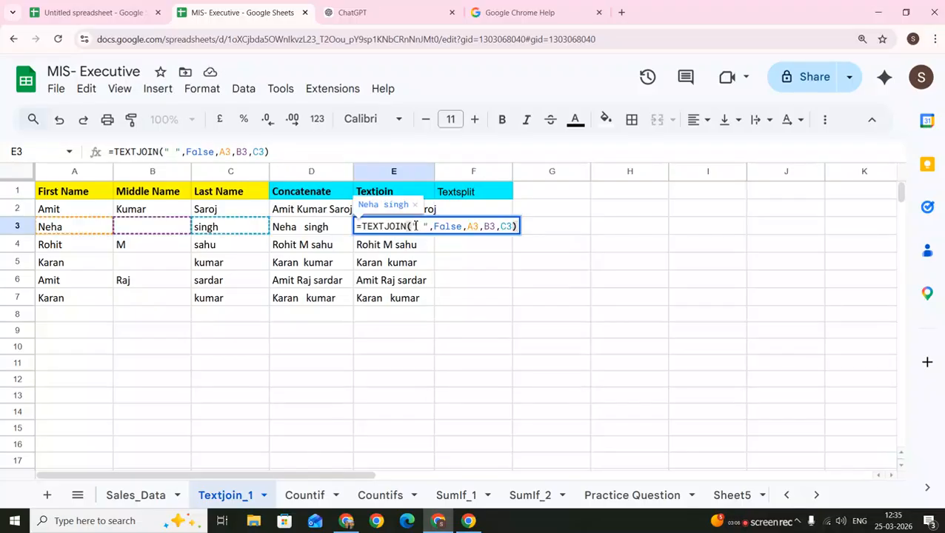
key(Escape)
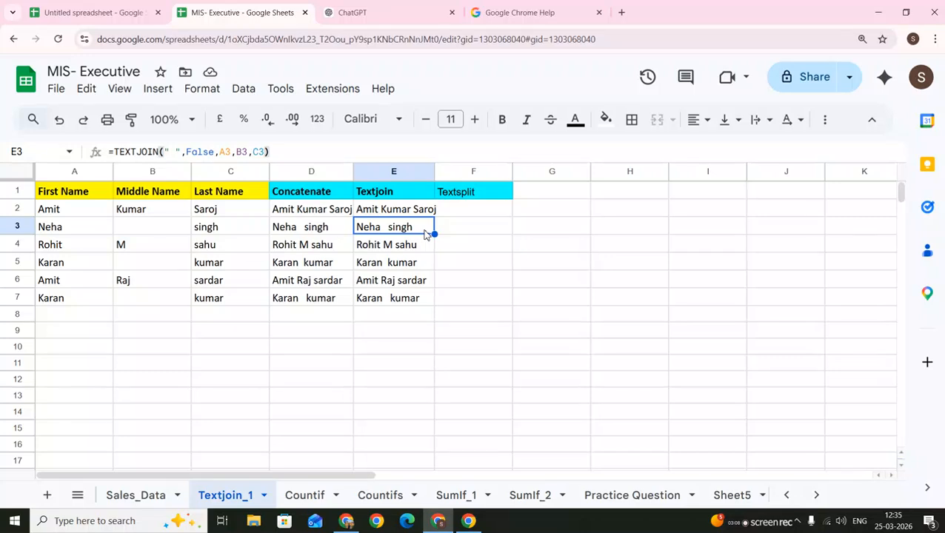
Change the delimiter of the TEXTJOIN formula in E2 to an underscore ("_")
double_click(383, 215)
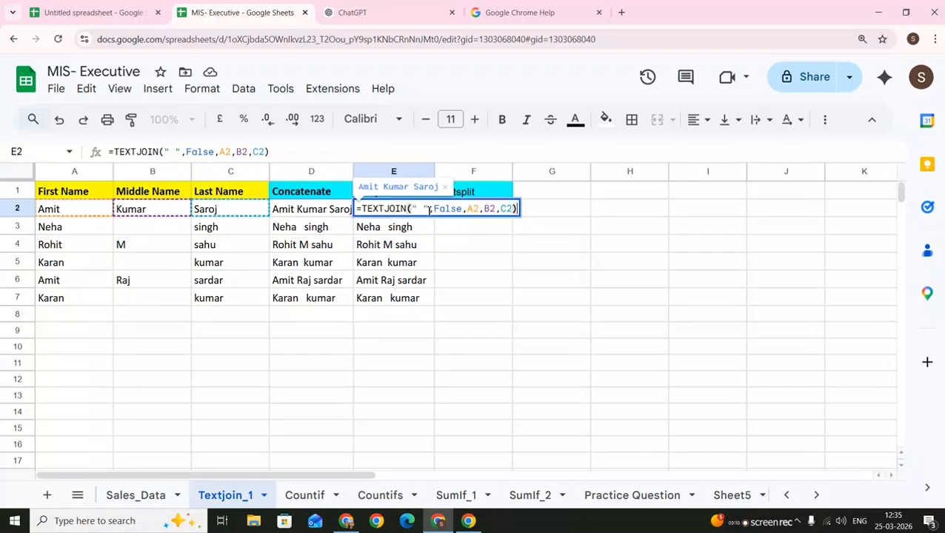
click(426, 210)
key(BackSpace)
text(_)
key(Return)
Fill the underscore-delimited TEXTJOIN formula from E2 down to E4 and widen column E
key(Up)
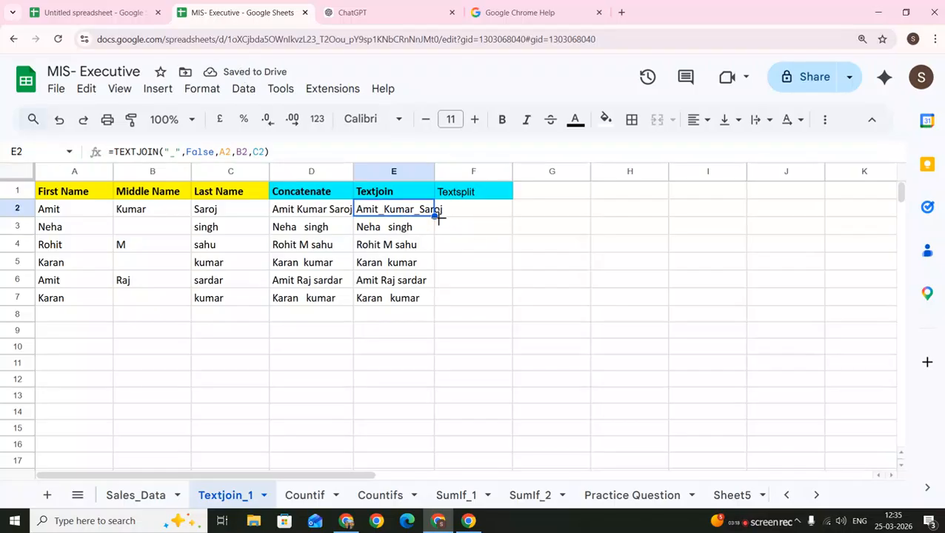
drag(438, 216, 431, 249)
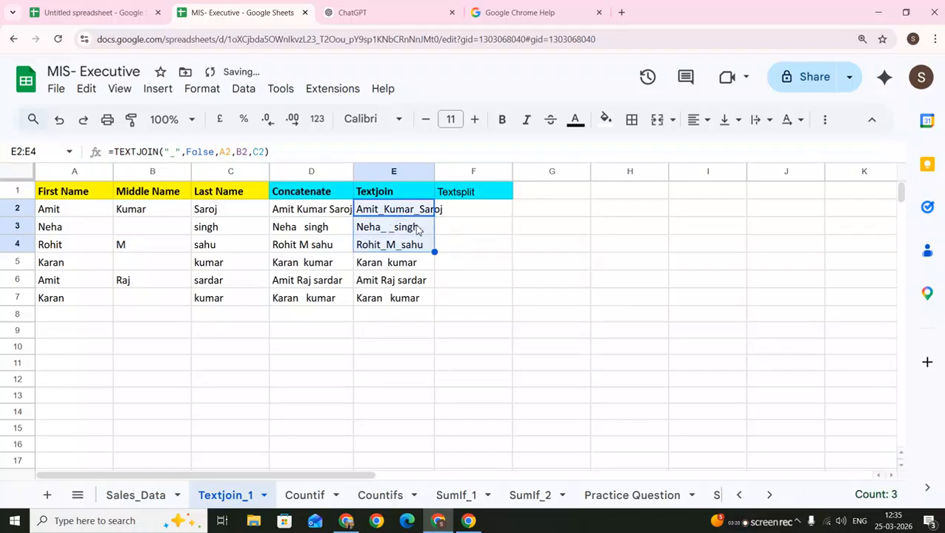
drag(435, 171, 460, 171)
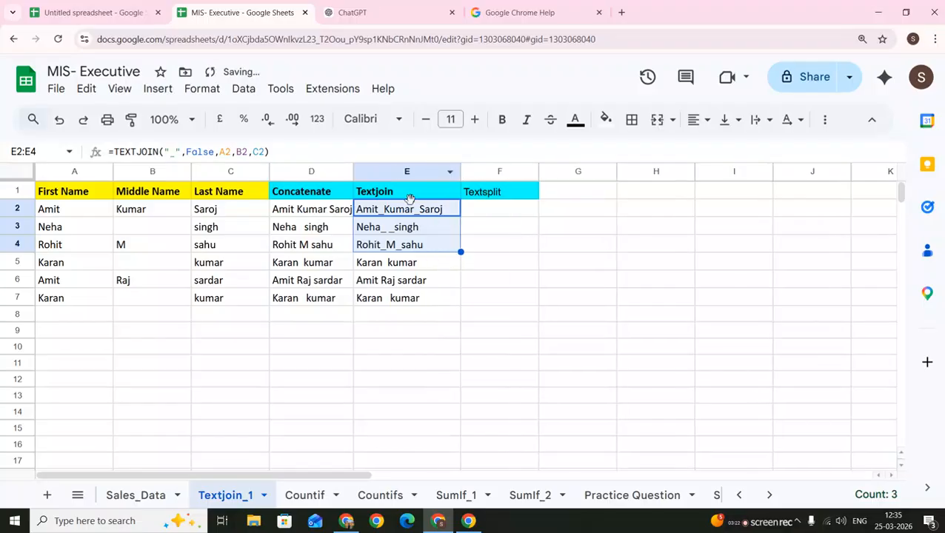
Set ignore_empty to True in the TEXTJOIN formula in E2 and fill the formula down to E4
double_click(400, 211)
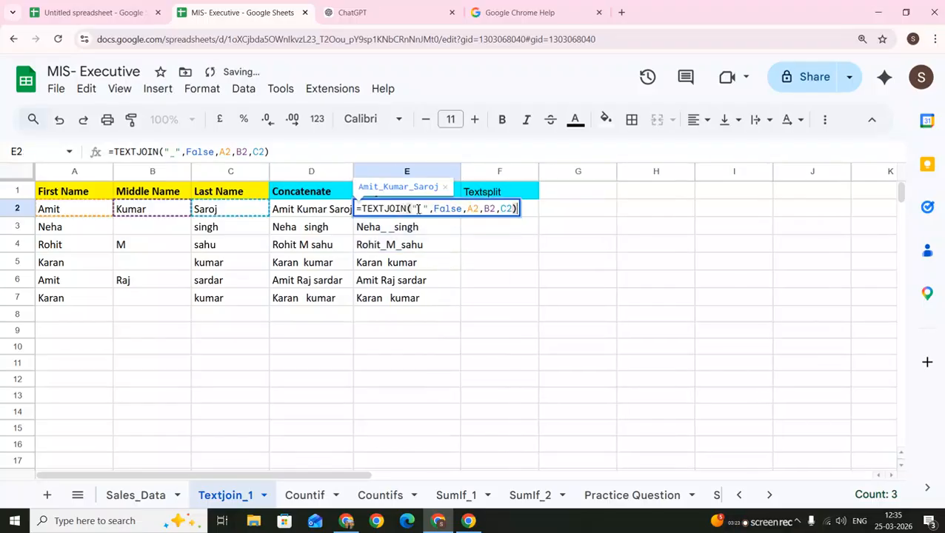
click(462, 208)
key(BackSpace)
key(BackSpace)
key(BackSpace)
key(BackSpace)
key(BackSpace)
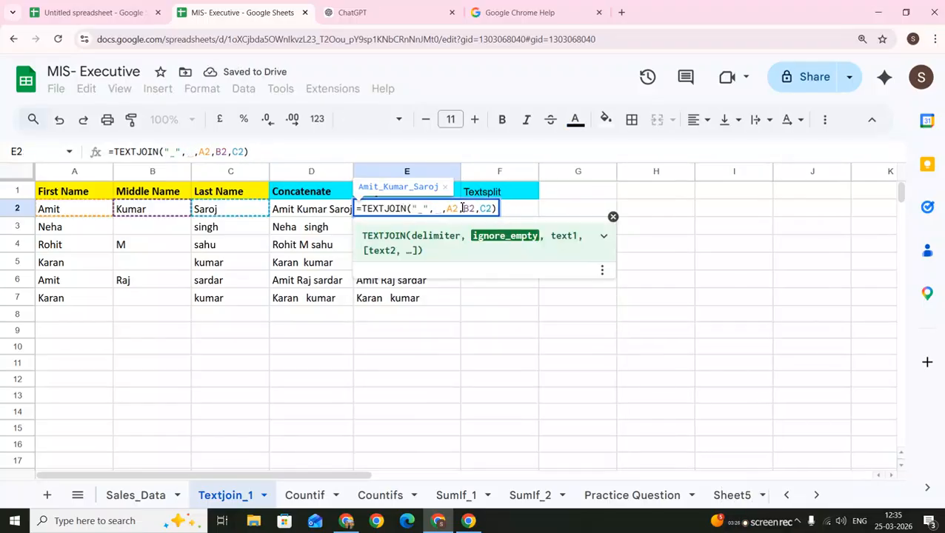
key(BackSpace)
text(True)
key(Return)
key(Up)
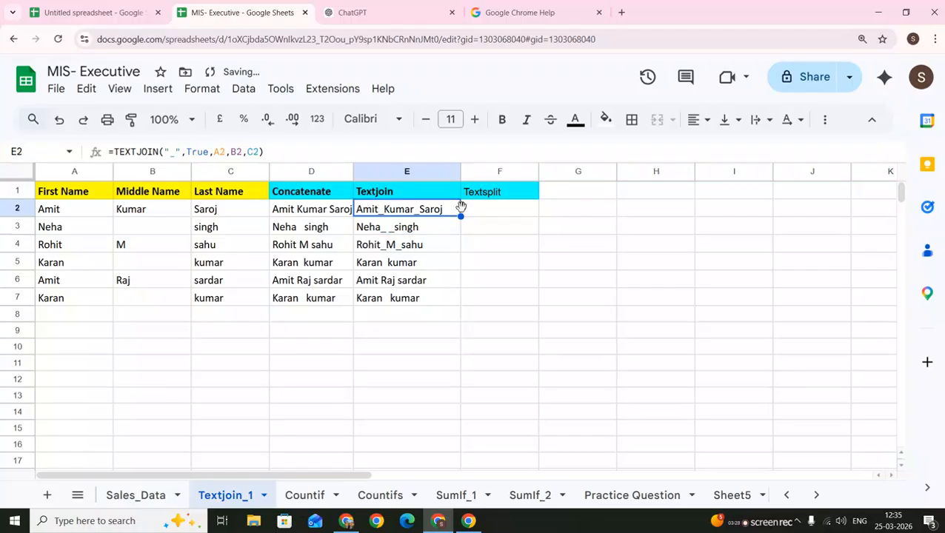
drag(461, 216, 460, 249)
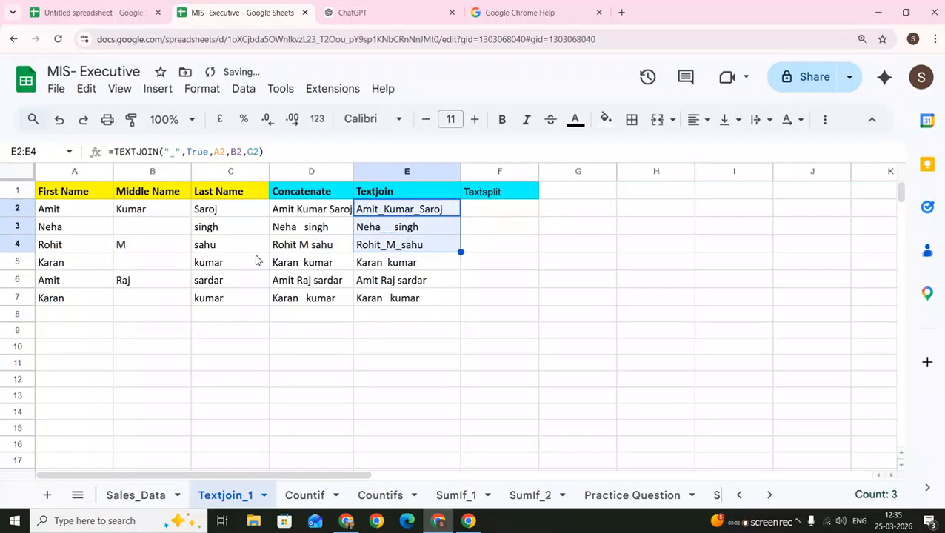
Remove the stray space from the blank middle name cell B3
double_click(185, 226)
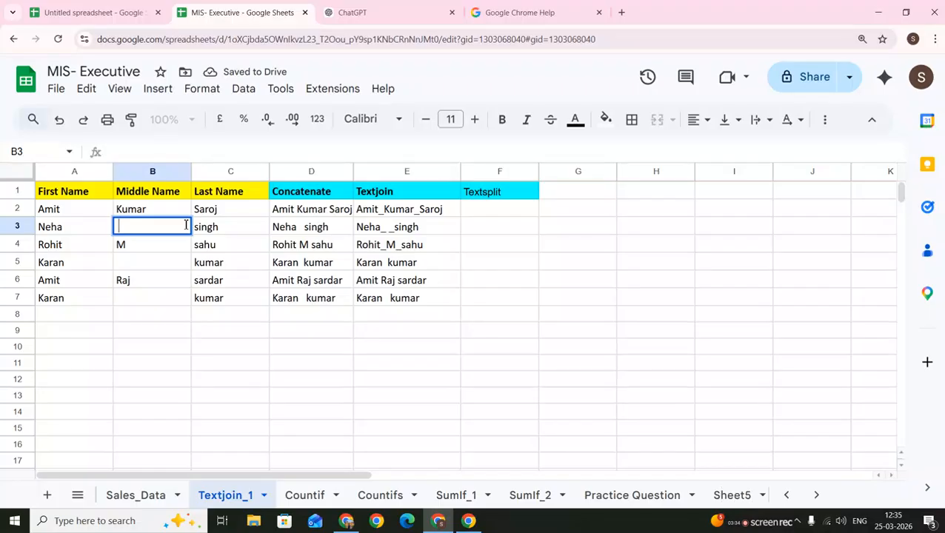
key(BackSpace)
key(Return)
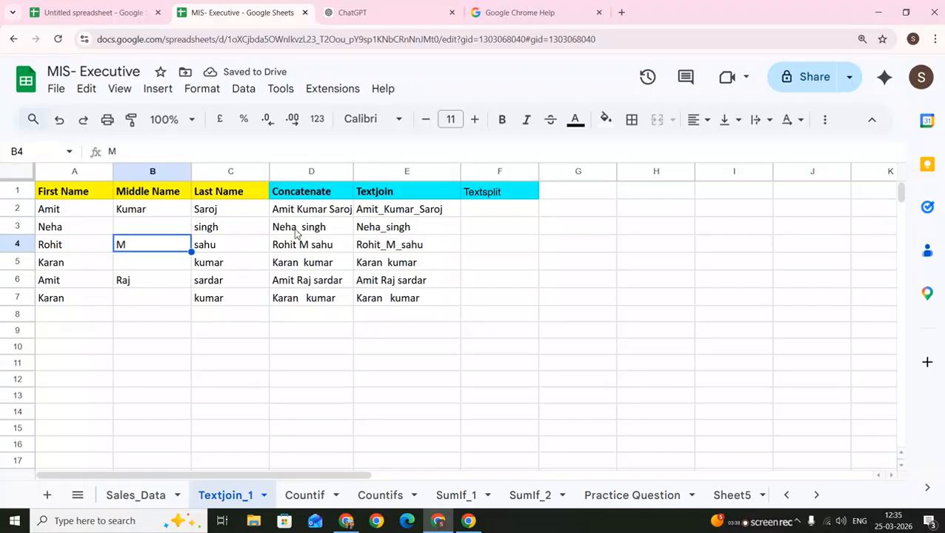
click(168, 216)
click(168, 230)
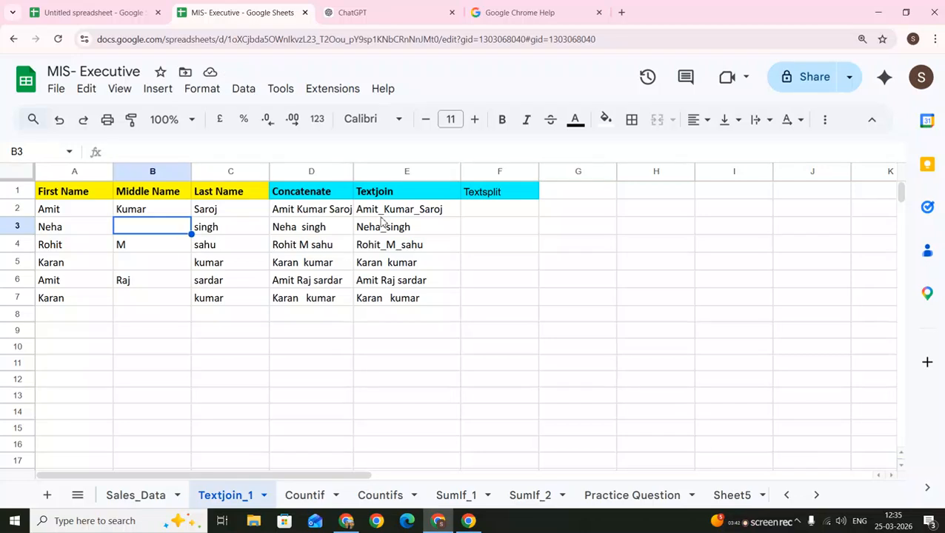
Fill the TEXTJOIN formula with ignore_empty True down through E7 and check the results for rows with blank middle names
click(397, 245)
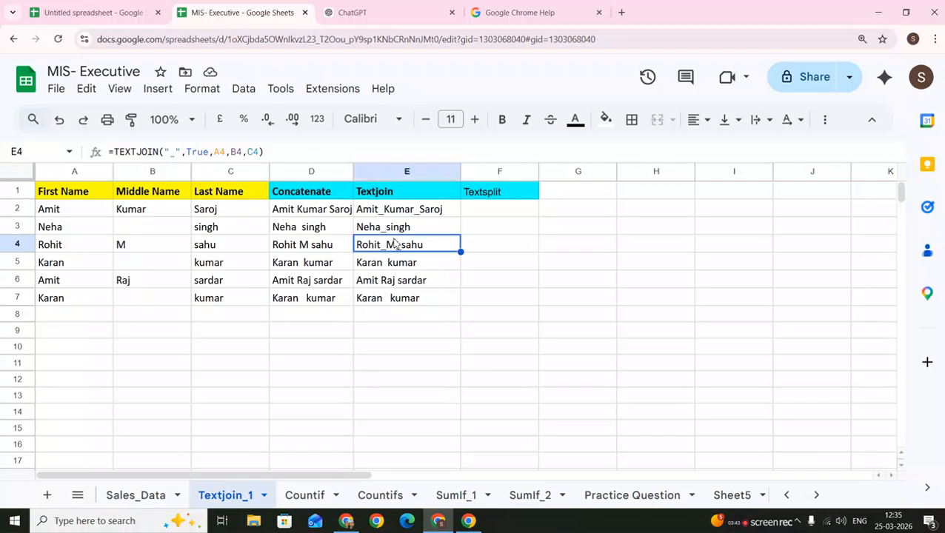
click(449, 230)
click(431, 214)
drag(436, 230, 447, 300)
click(439, 264)
click(427, 226)
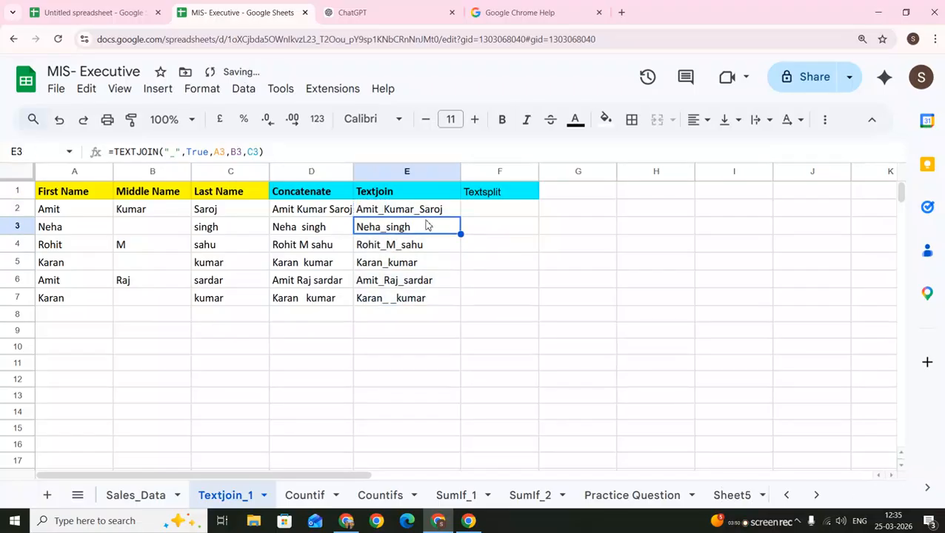
click(416, 267)
click(418, 300)
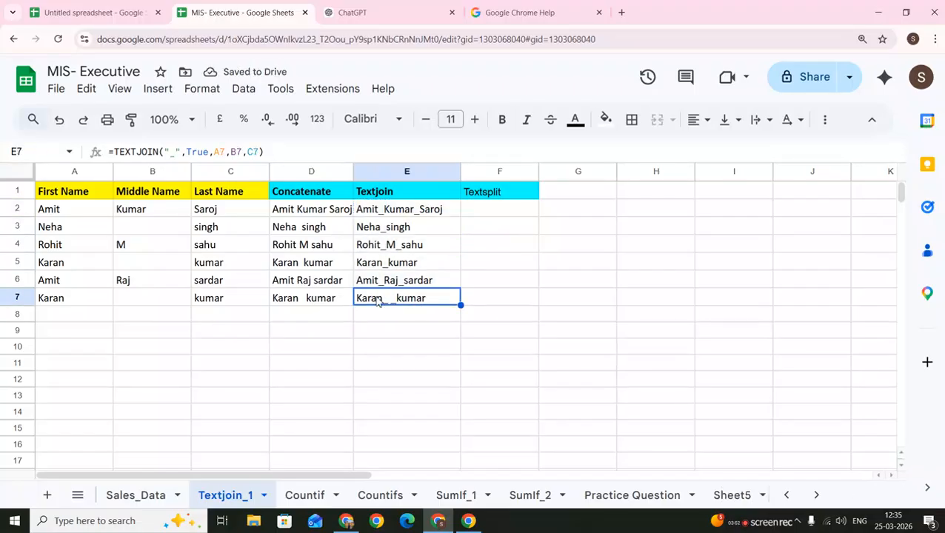
Remove the stray space from the blank middle name cell B7
click(175, 287)
click(169, 298)
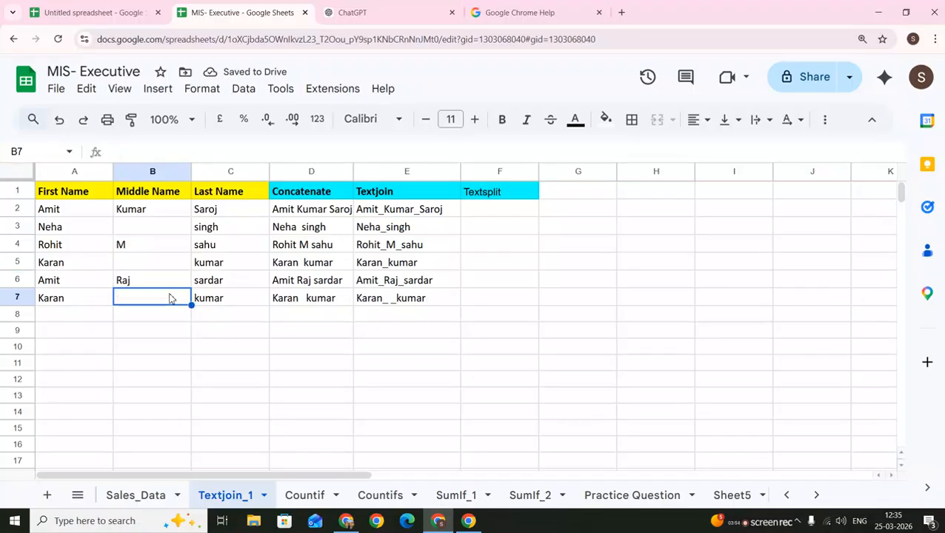
double_click(169, 298)
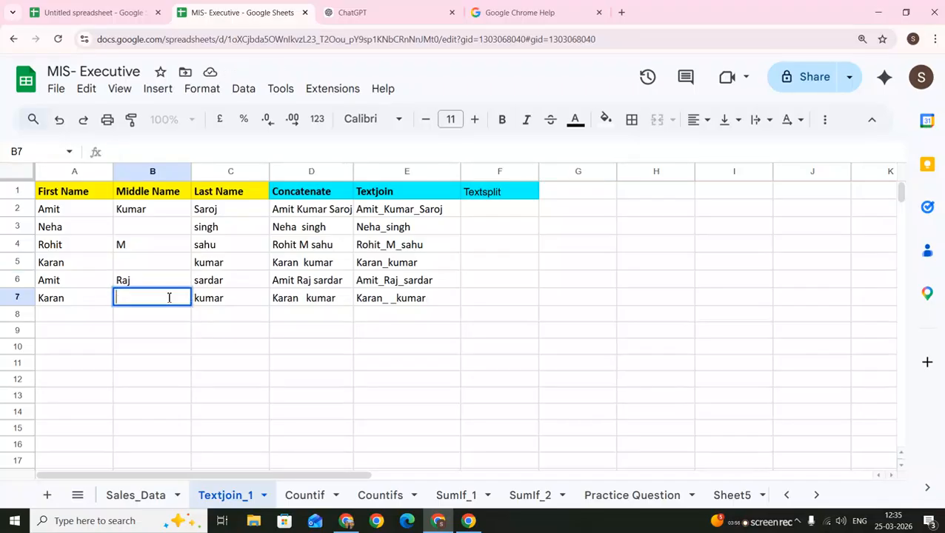
key(Return)
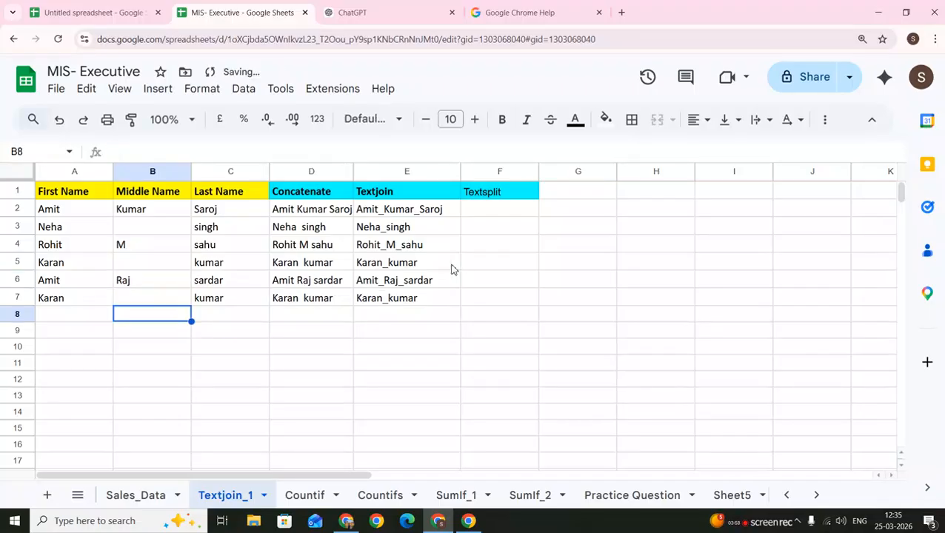
Set ignore_empty back to False in the underscore-delimited TEXTJOIN formula in E2
click(433, 233)
double_click(426, 215)
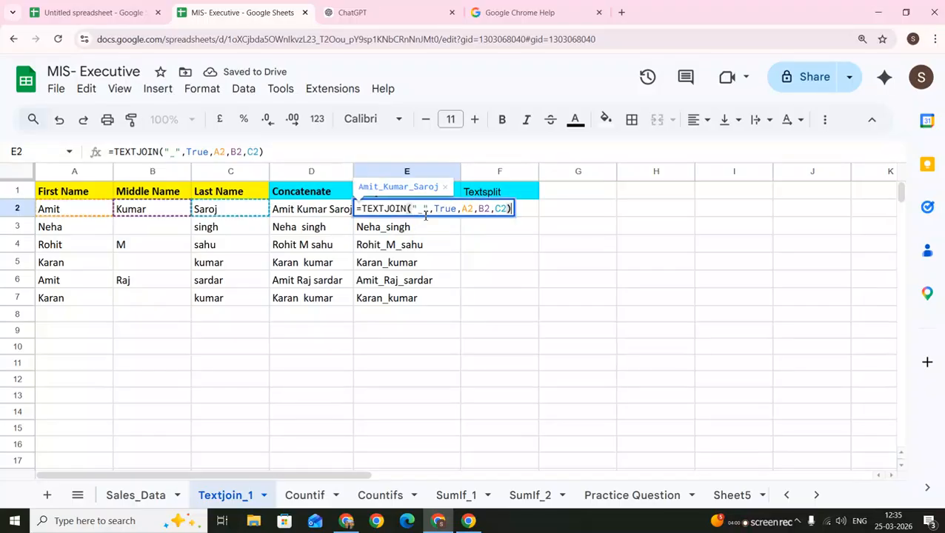
click(456, 209)
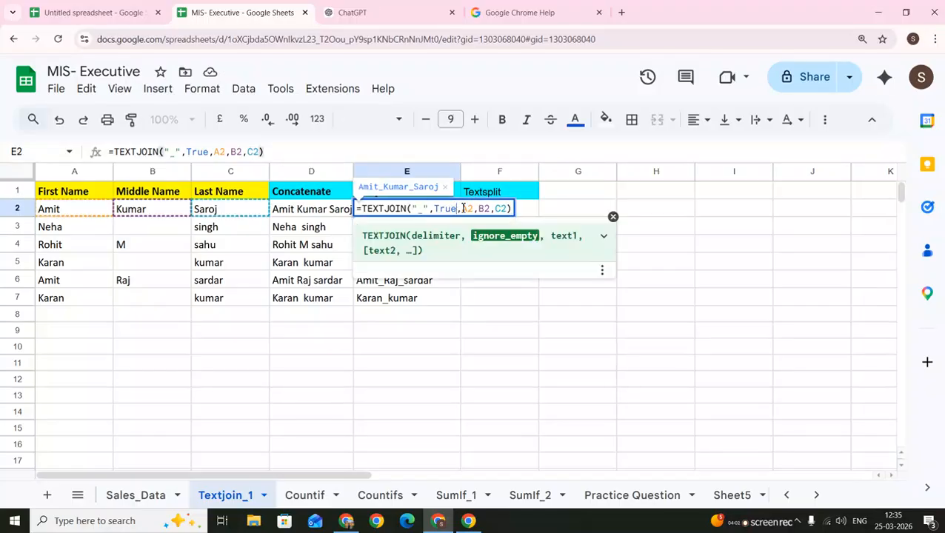
key(BackSpace)
key(BackSpace)
key(BackSpace)
key(BackSpace)
text(False)
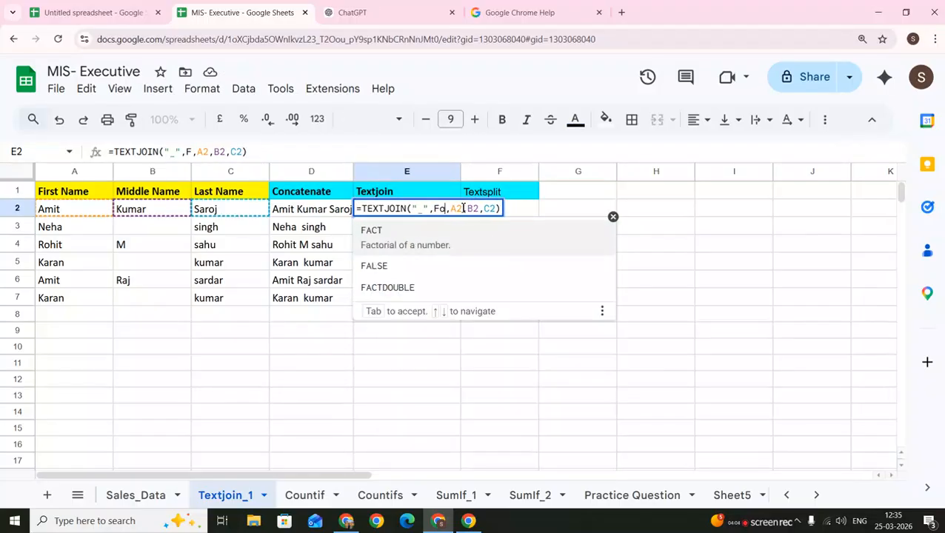
key(Return)
key(Up)
key(Up)
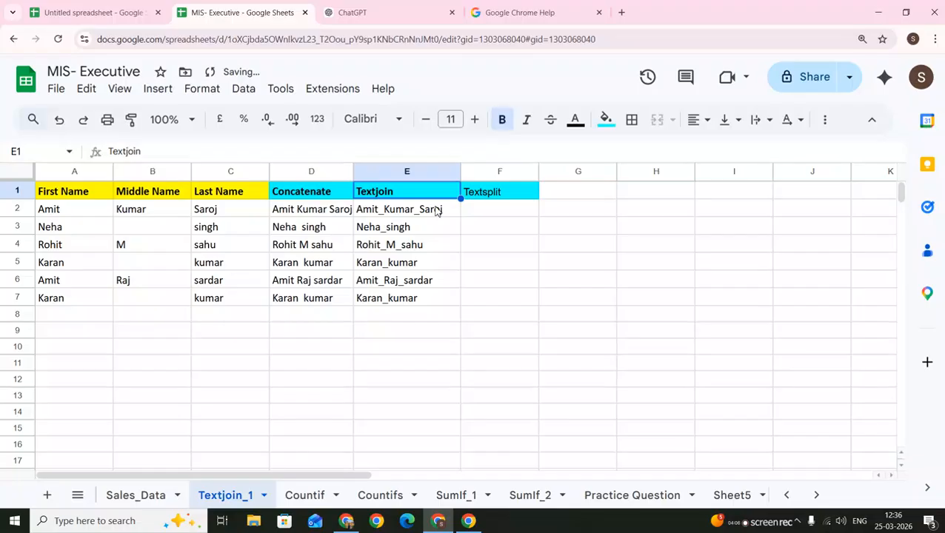
Fill the TEXTJOIN formula from E2 down through E7 and check the results for rows with blank middle names
key(Down)
drag(461, 217, 441, 297)
click(406, 249)
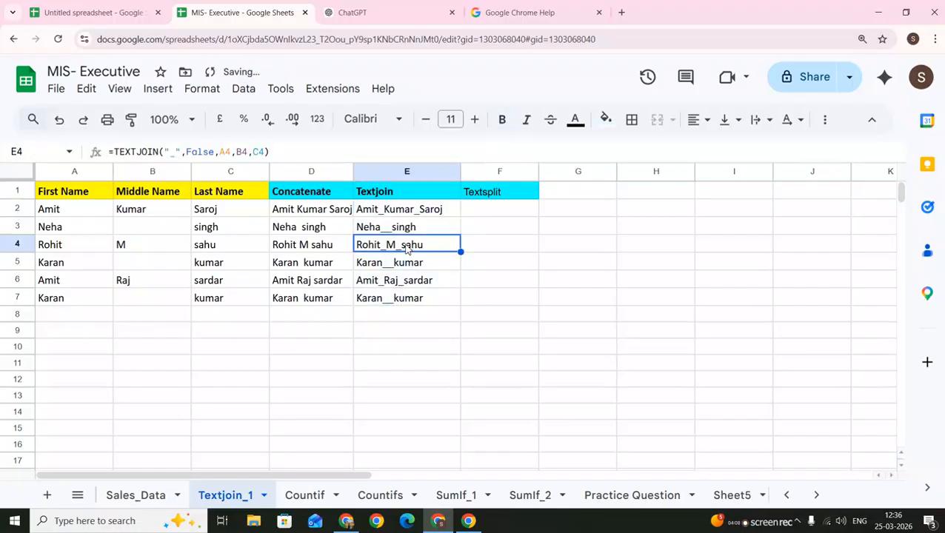
click(388, 229)
double_click(388, 230)
click(498, 314)
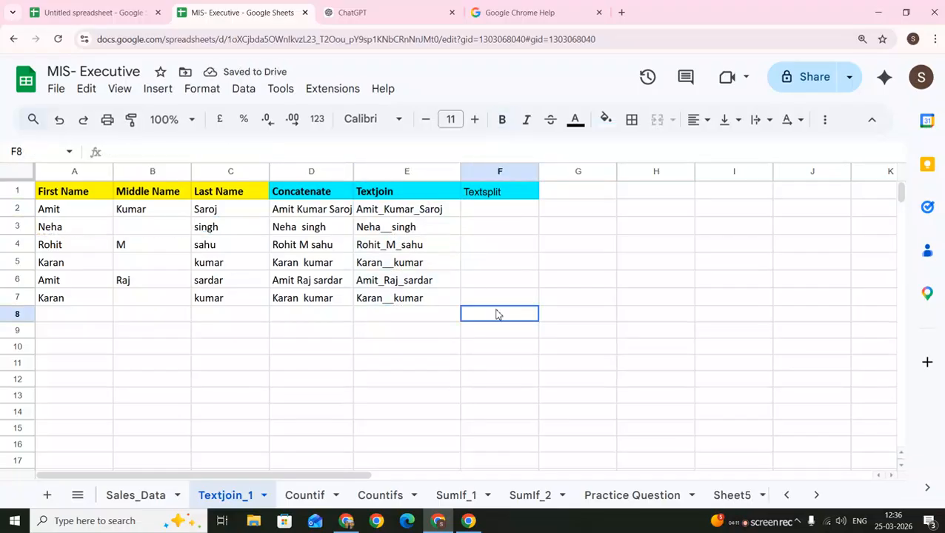
click(392, 301)
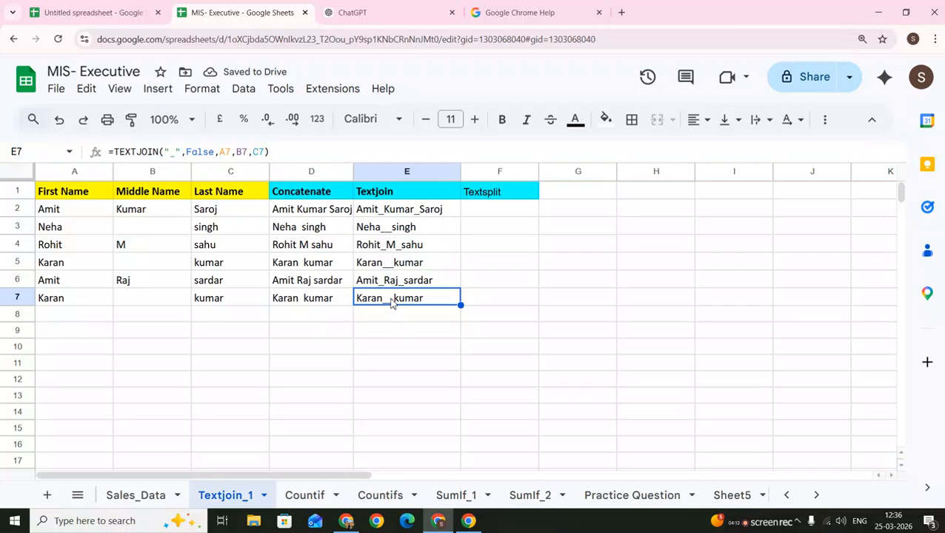
Try to enter a TEXTSPLIT function in F2, then clear the cell
click(393, 214)
click(483, 216)
text(=)
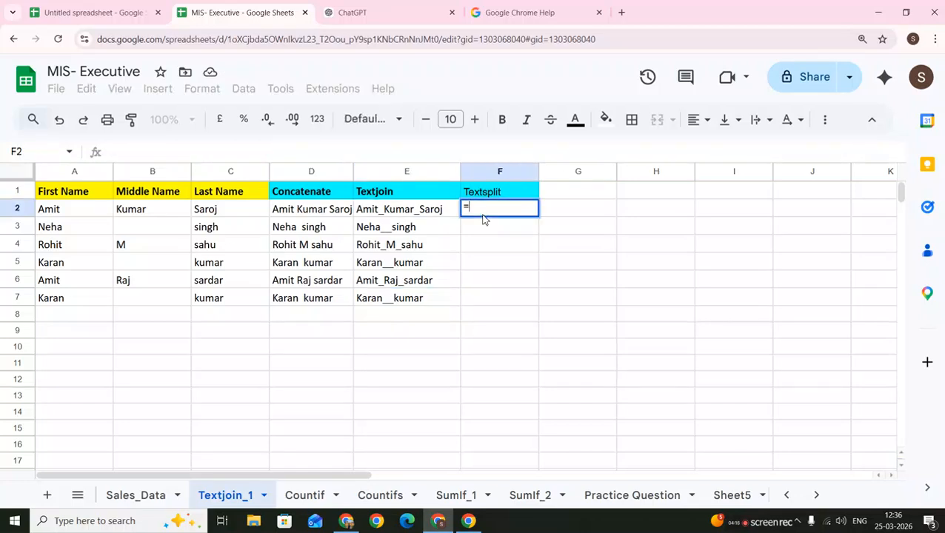
text(text)
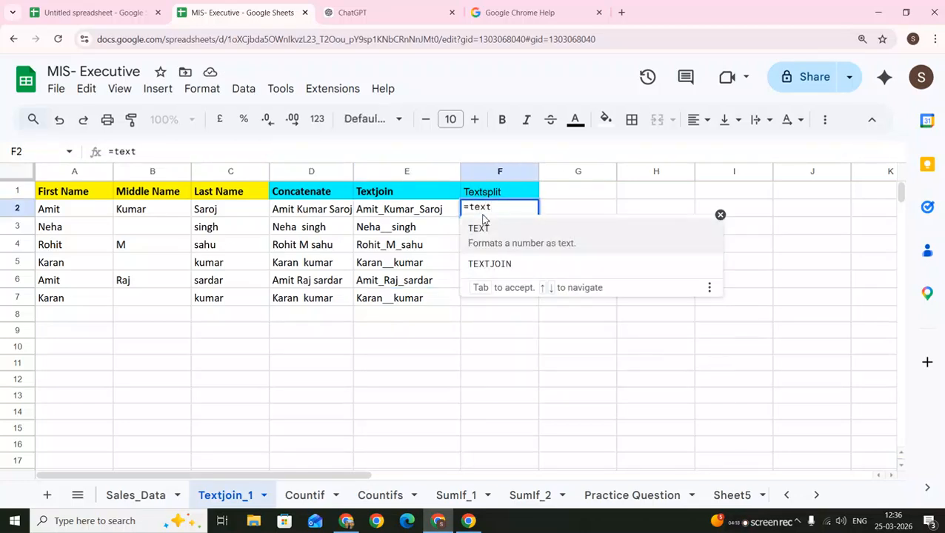
text(sp)
key(BackSpace)
key(BackSpace)
text(split)
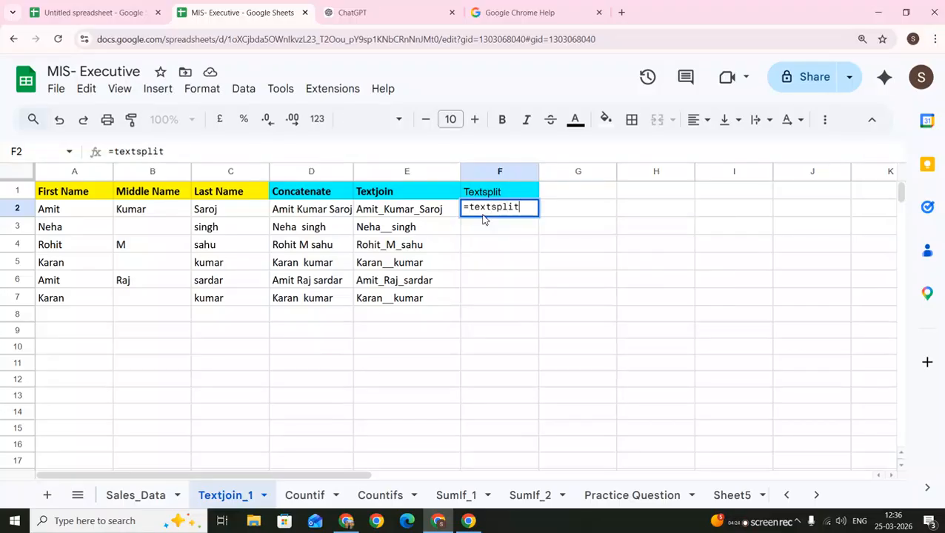
key(Tab)
click(483, 215)
key(Delete)
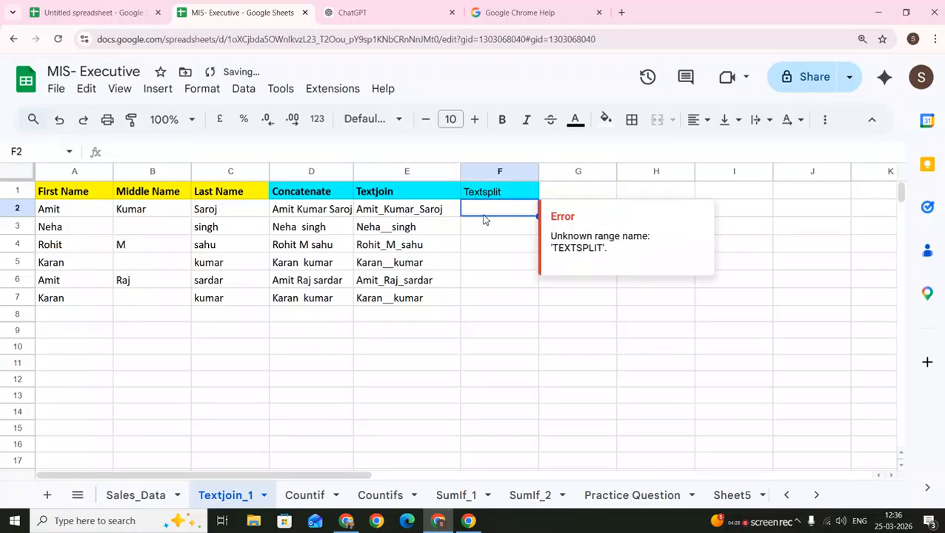
Delete the Textsplit header and all other contents of column F
key(Up)
key(ctrl+shift+Down)
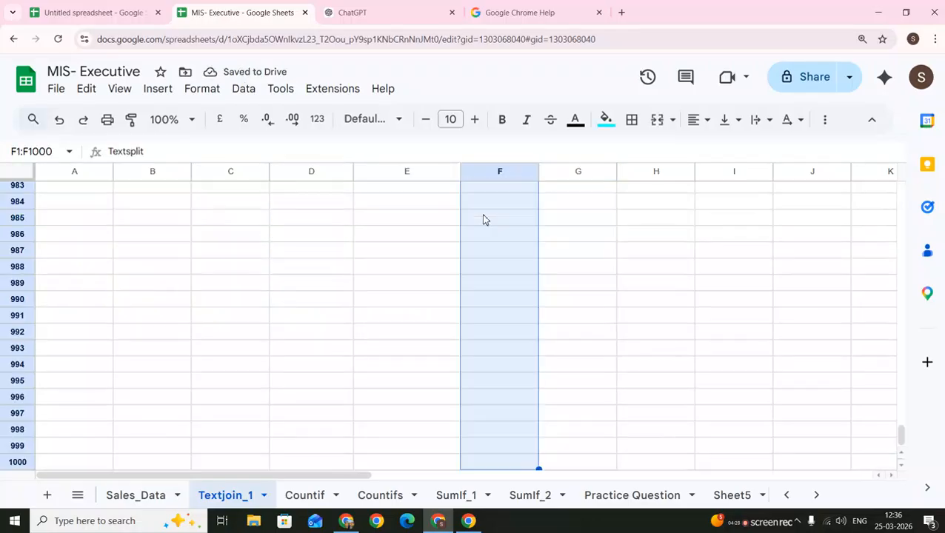
key(Delete)
key(Down)
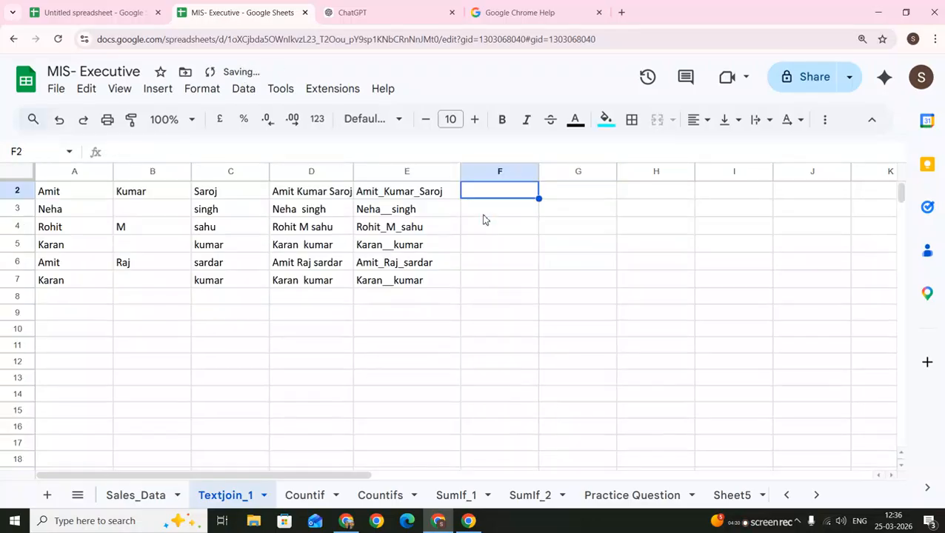
On the Countif sheet, copy the Product header from A1 to F1
click(331, 497)
click(298, 322)
key(ctrl+Up)
key(Right)
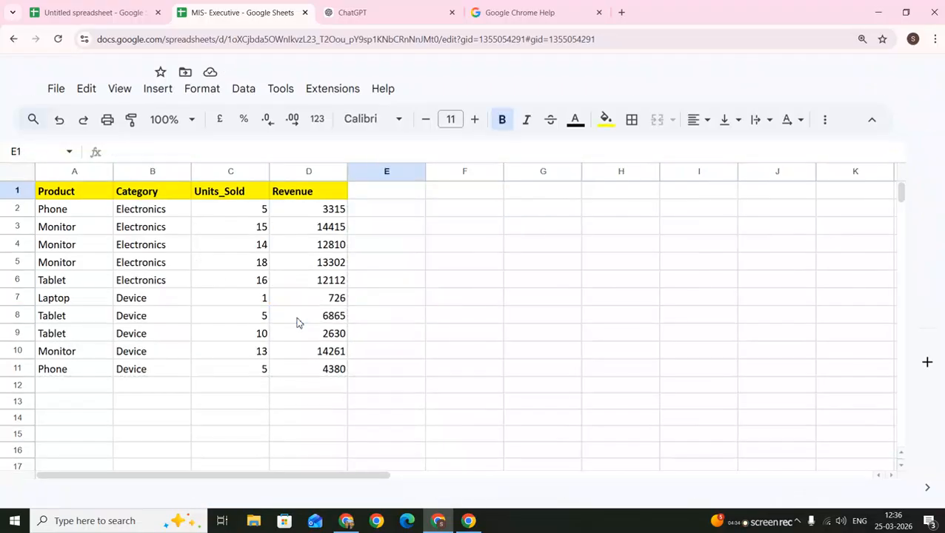
key(Right)
key(Left)
key(Left)
key(Left)
key(Left)
key(Left)
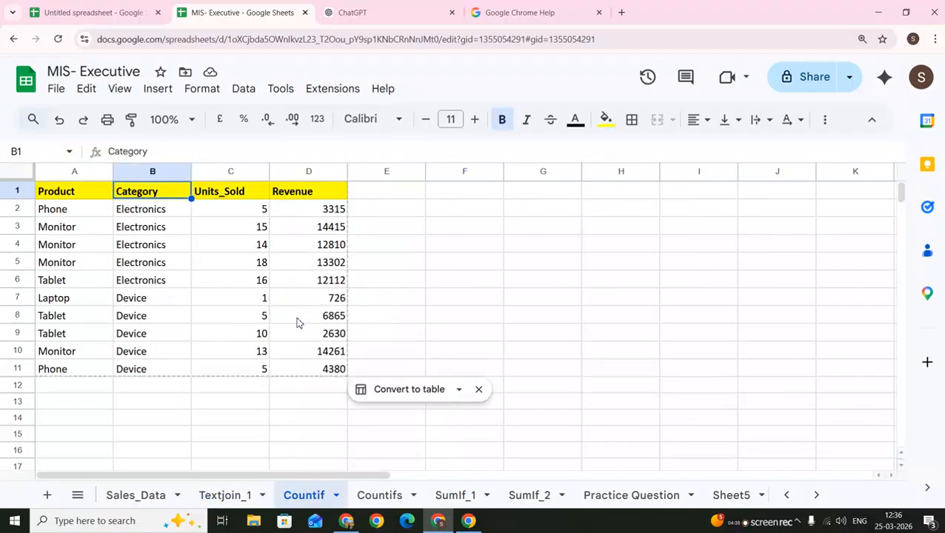
key(ctrl+c)
key(Right)
key(Right)
key(Right)
key(Right)
key(Right)
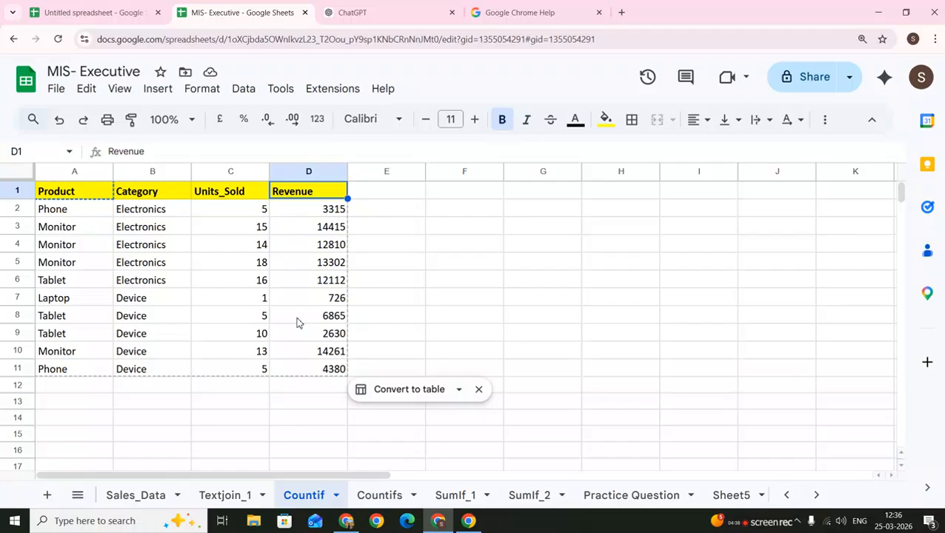
key(ctrl+v)
Copy the Category header from B1 to G1
key(Left)
key(Left)
key(Left)
key(Left)
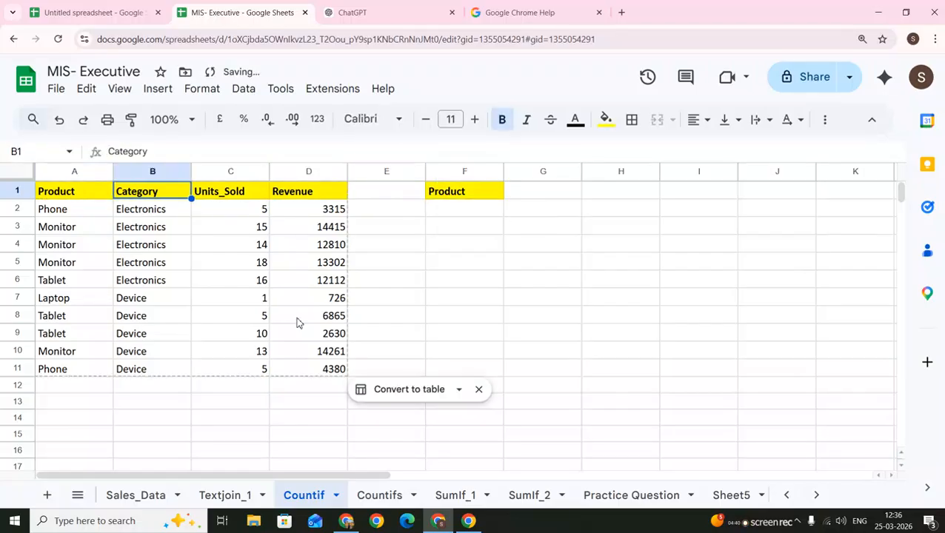
key(ctrl+c)
key(Right)
key(Right)
key(Right)
key(Right)
key(Right)
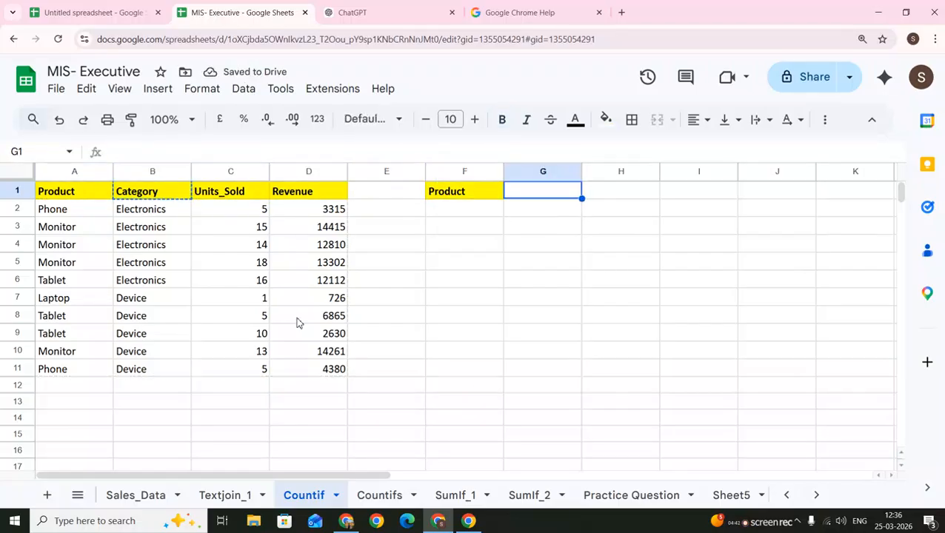
key(ctrl+v)
key(Down)
key(Left)
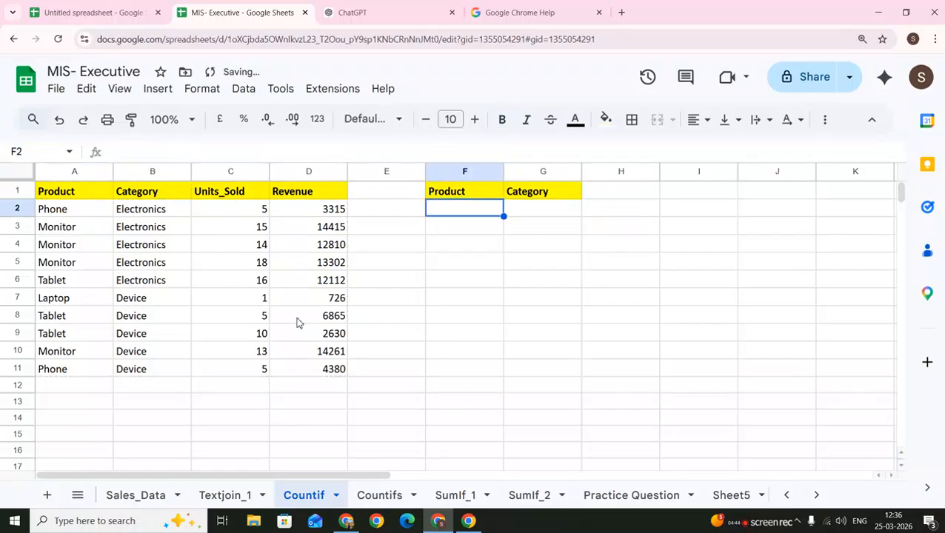
text(=c)
key(Escape)
key(Down)
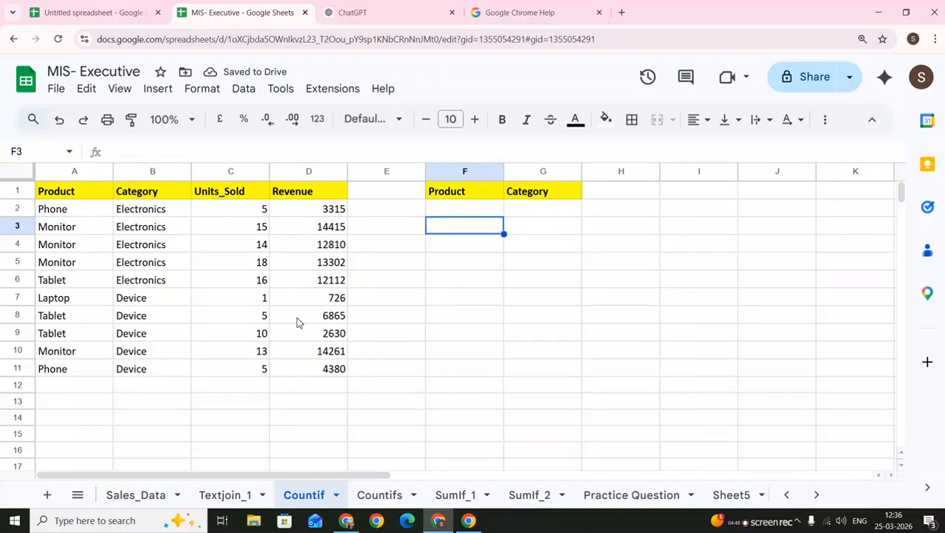
Copy the Monitor product name from A3 to F2, under the second Product header
key(Up)
key(Left)
key(Left)
key(Left)
key(Left)
key(Left)
key(Down)
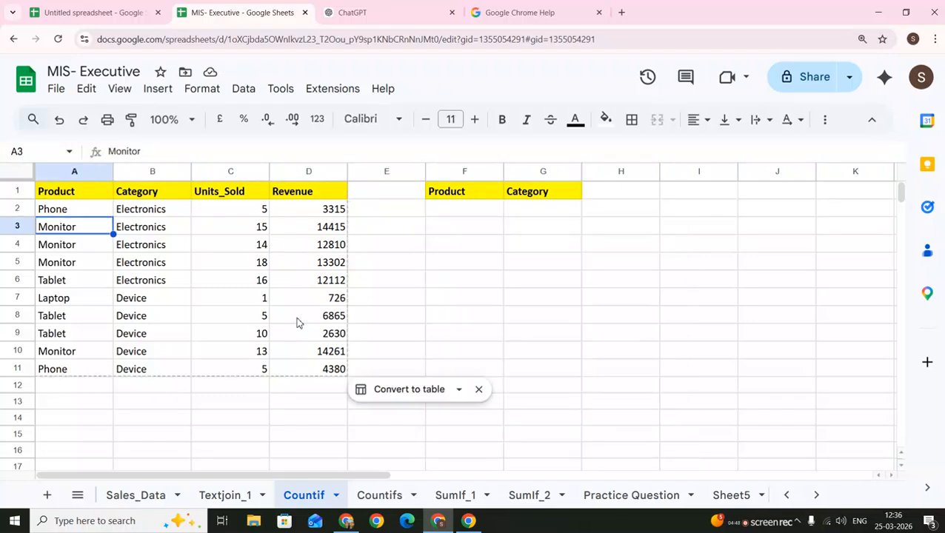
key(ctrl+c)
key(Right)
key(Right)
key(Right)
key(Right)
key(Right)
key(Up)
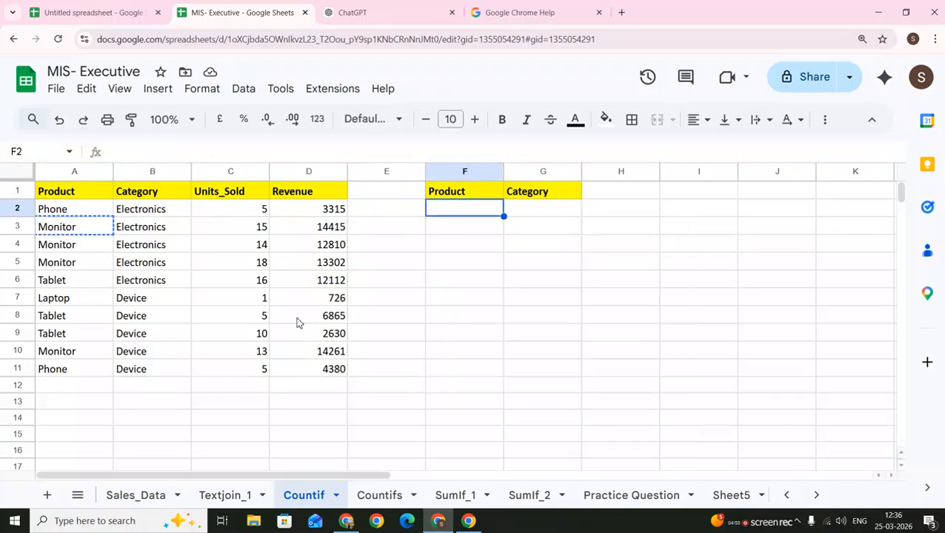
key(ctrl+v)
Start a COUNTIF formula in cell G2, beside the Monitor entry
key(Right)
key(Right)
key(Left)
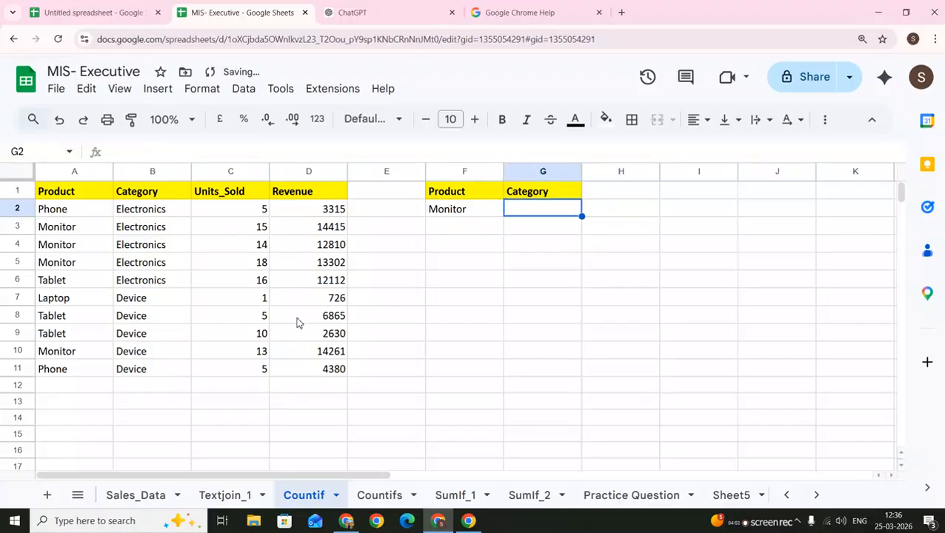
text(=coun)
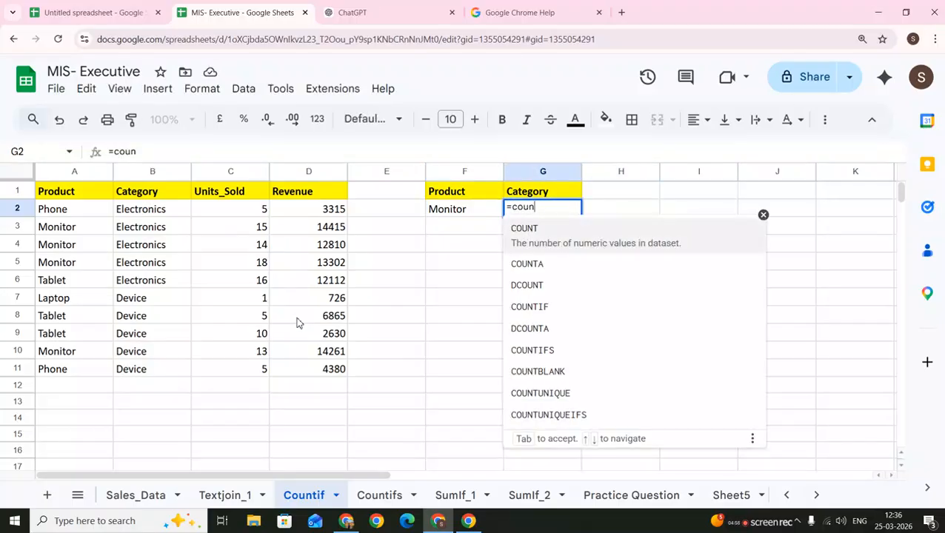
text(if)
key(Left)
key(Left)
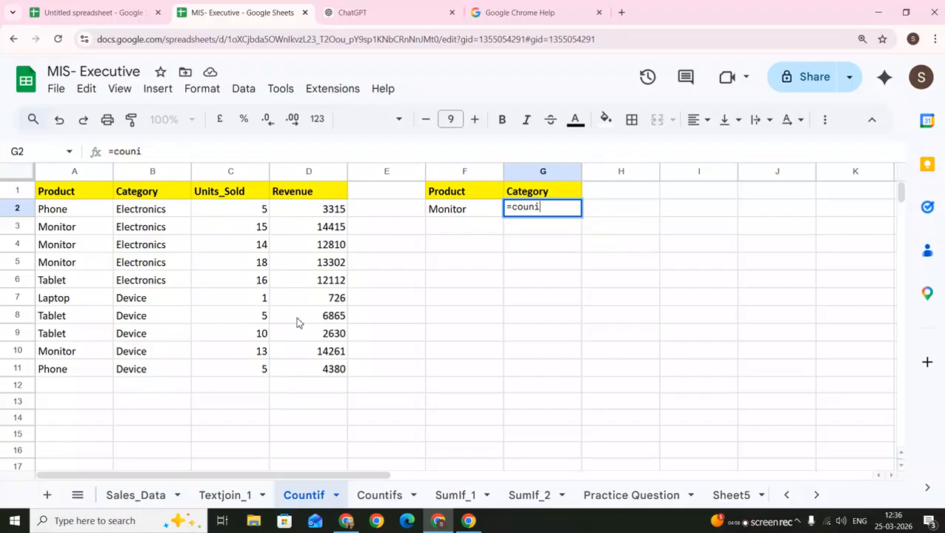
text(t)
key(Right)
key(Right)
key(Tab)
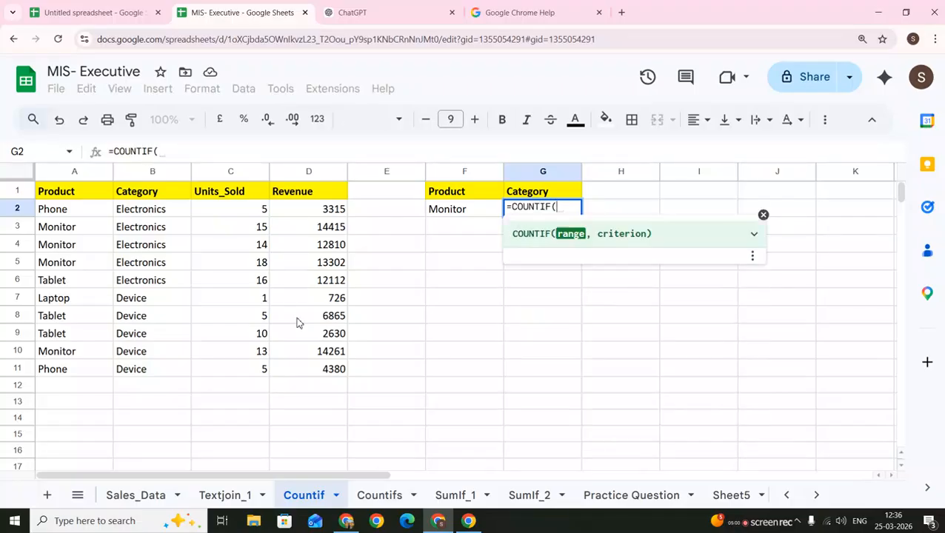
key(Left)
key(Left)
key(Left)
key(Left)
key(Left)
key(Left)
key(Right)
key(Right)
key(Right)
key(Right)
key(Right)
key(Right)
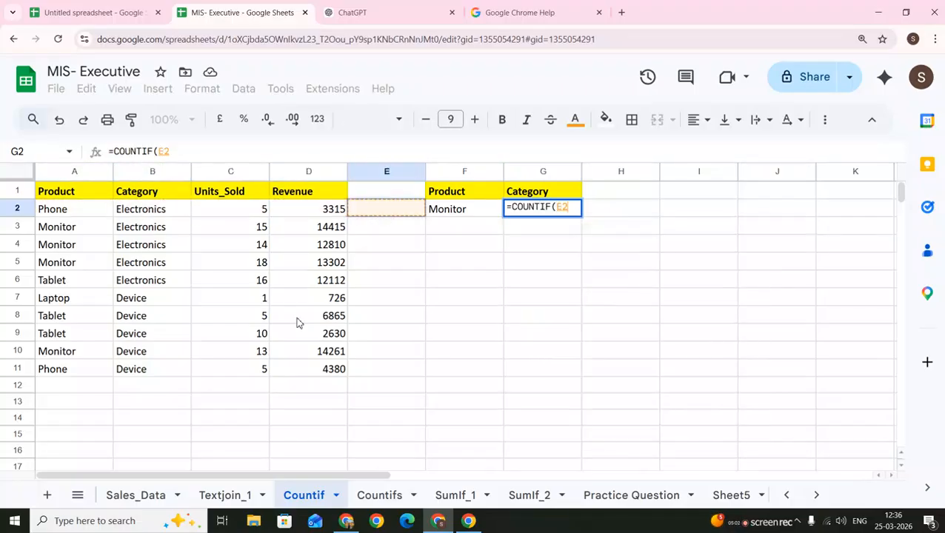
key(BackSpace)
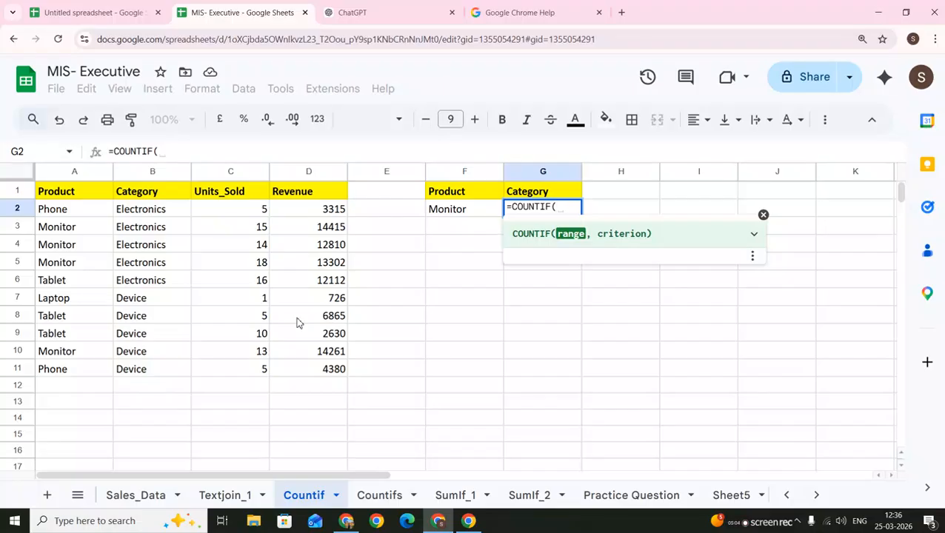
Complete the COUNTIF formula in G2 with the range A1:A11 and F2 as the criterion
key(Left)
key(Left)
key(Left)
key(Left)
key(Left)
key(Left)
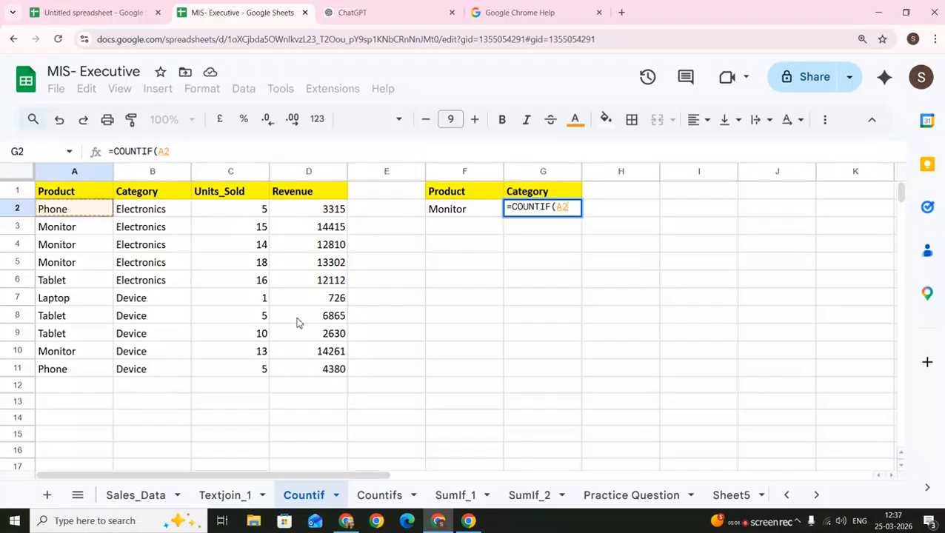
key(Up)
key(ctrl+shift+Down)
text(,)
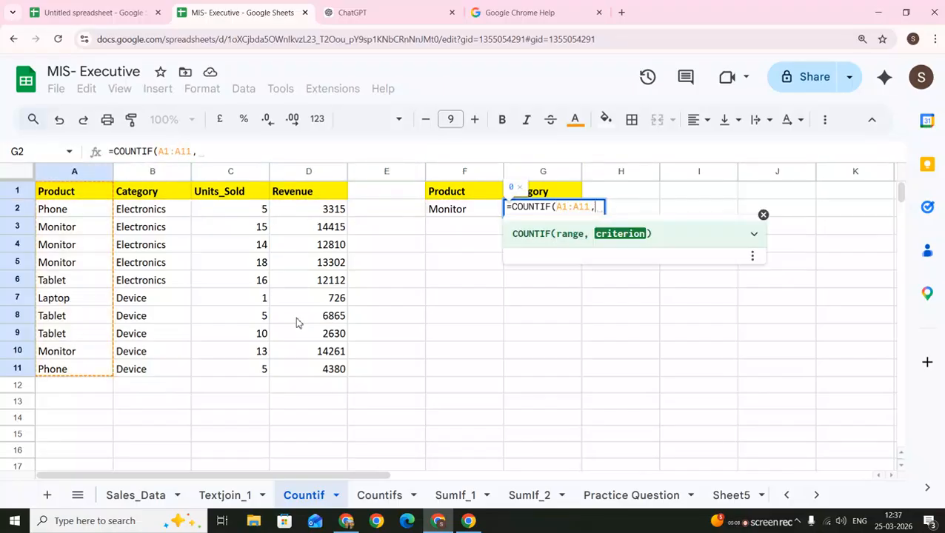
key(Left)
text())
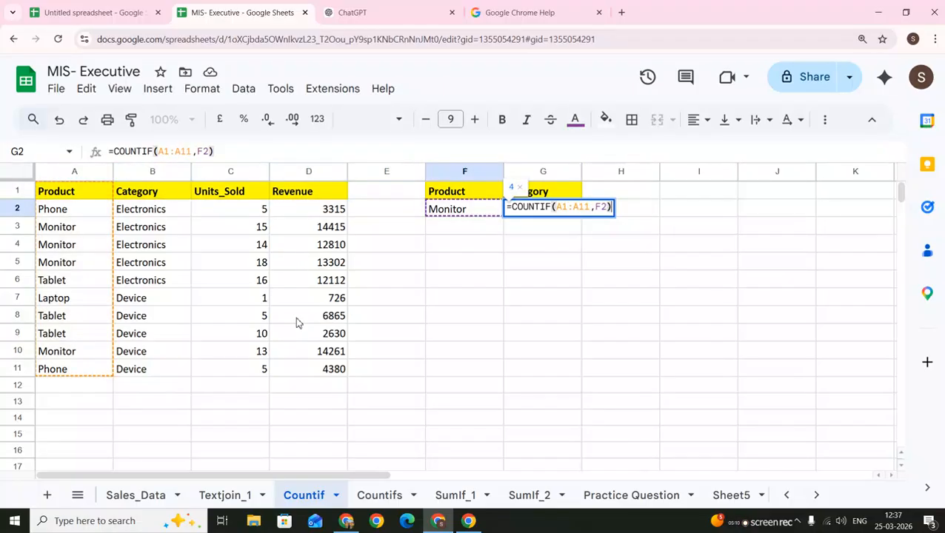
key(Return)
key(Up)
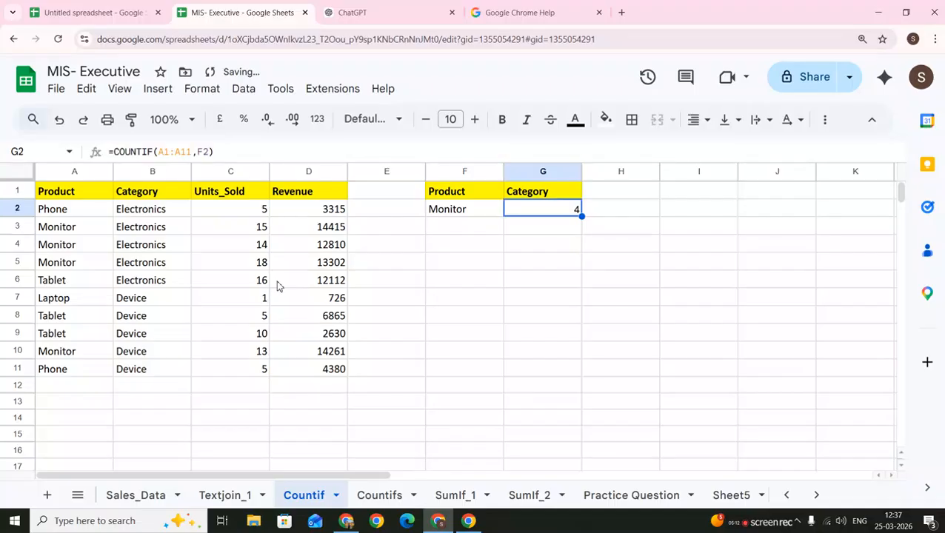
Examine the entries down the Product column to check the count of Monitor
click(41, 224)
key(Down)
key(Down)
key(Down)
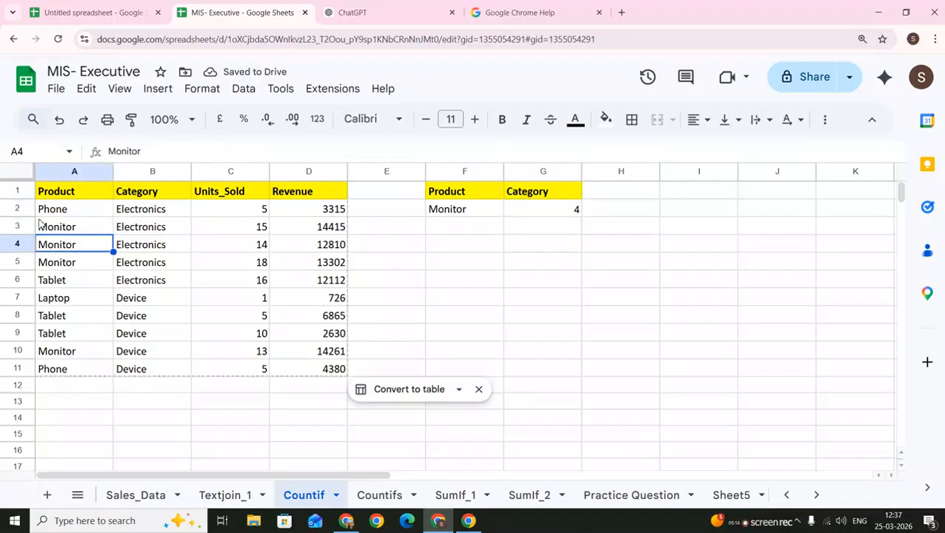
key(Down)
key(Down)
key(Down)
key(Down)
key(Up)
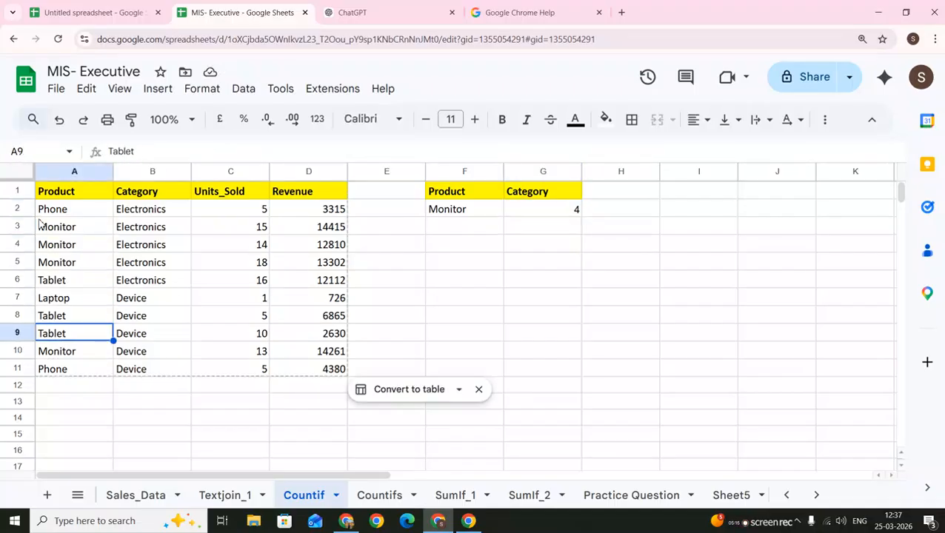
Enter the header Countif in cell E1, beside the Revenue column
key(Right)
key(Right)
key(ctrl+Up)
key(Right)
key(Right)
key(Right)
key(Left)
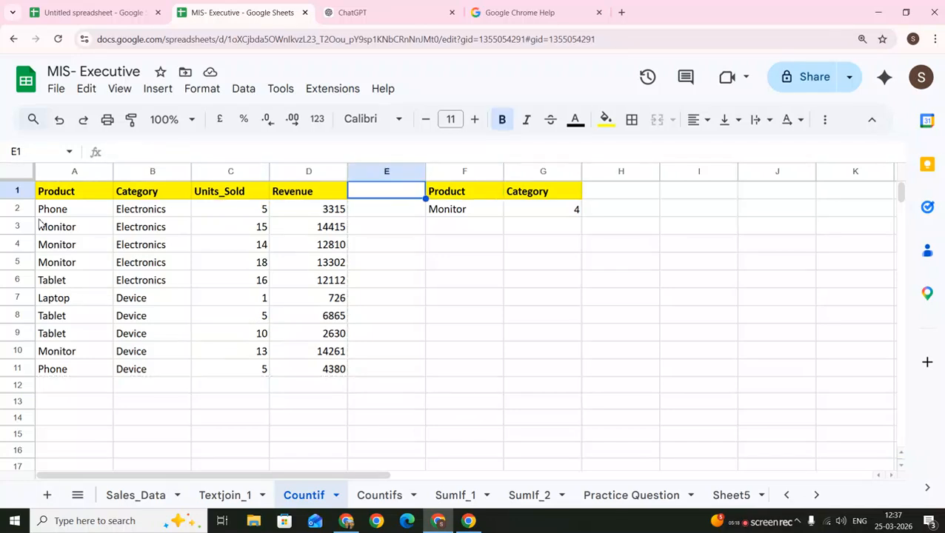
key(Left)
key(Left)
key(Right)
key(Right)
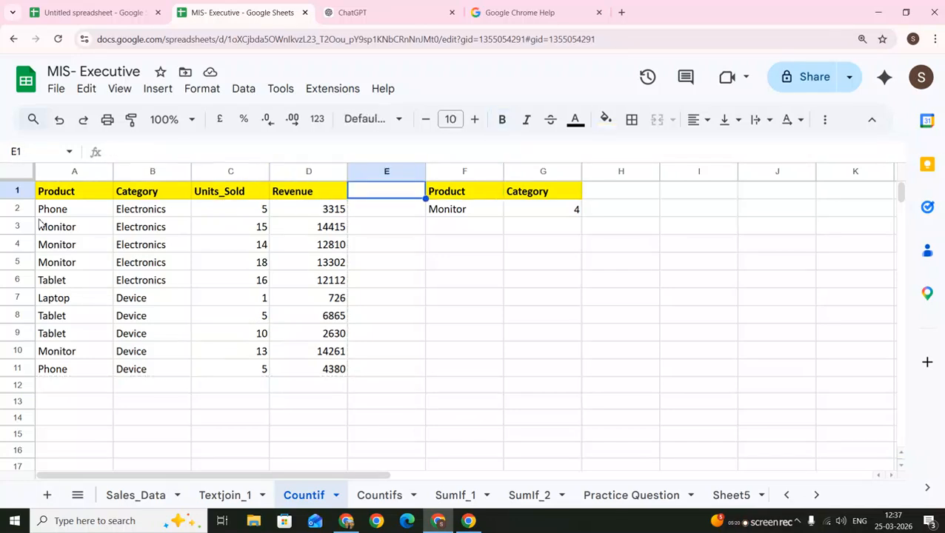
text(Couni)
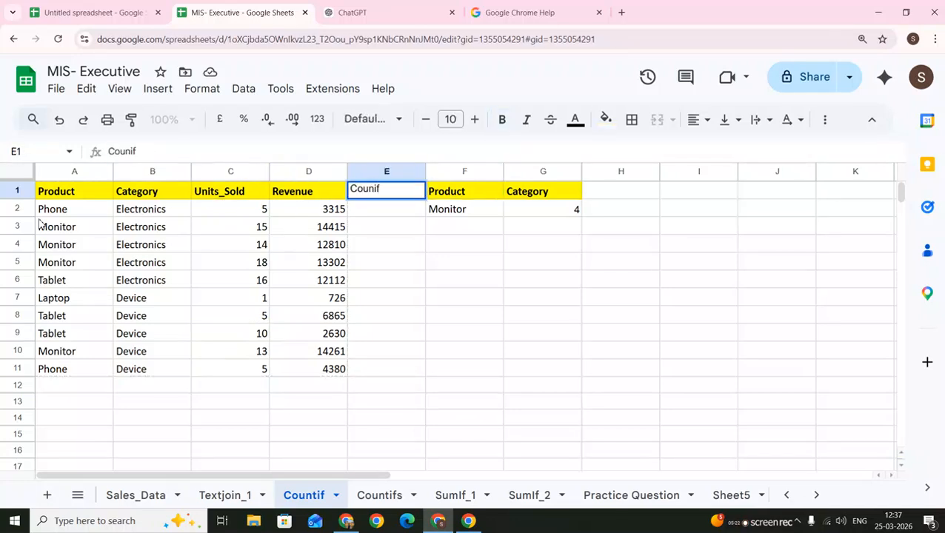
key(BackSpace)
key(Return)
key(Up)
Start a COUNTIF formula in cell E2, under the Countif header
key(Down)
text(=cun)
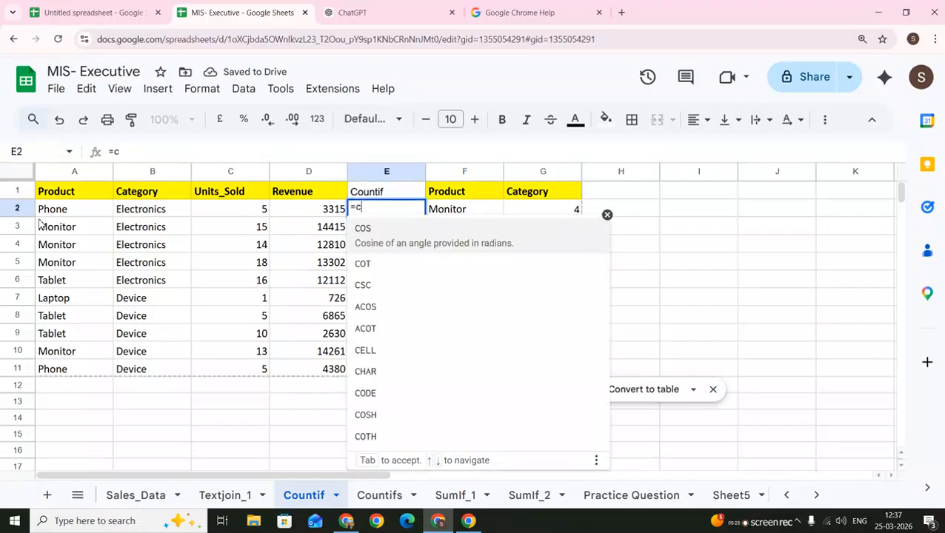
key(BackSpace)
key(BackSpace)
text(oun t)
key(BackSpace)
key(BackSpace)
key(BackSpace)
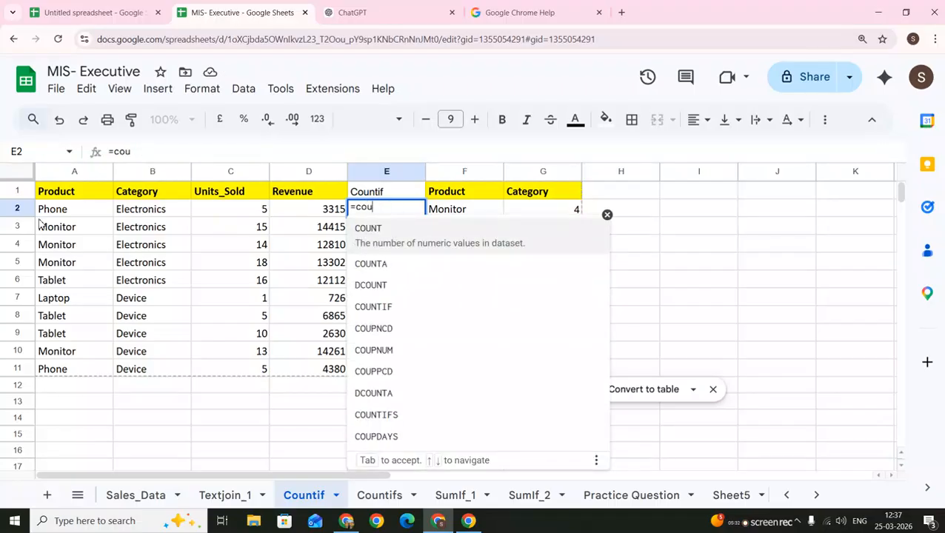
text(ntif)
key(Tab)
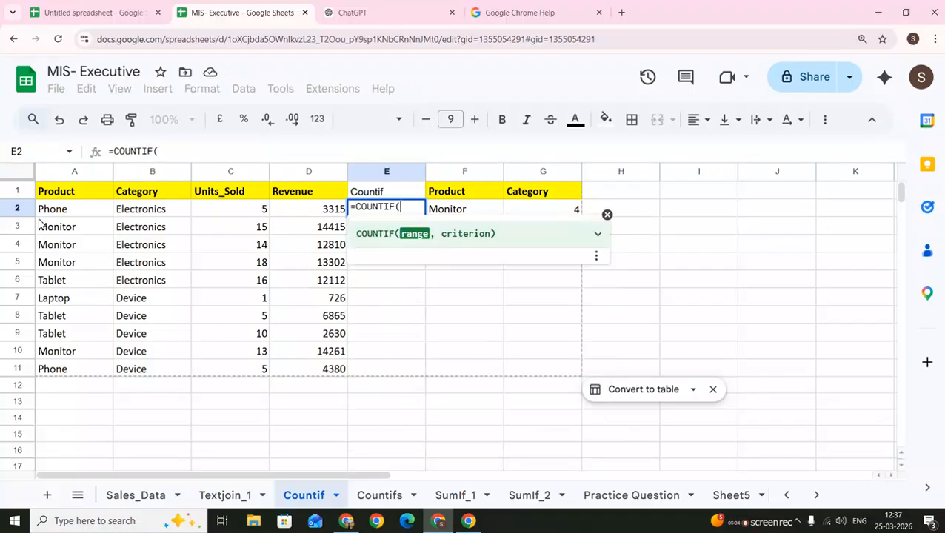
Set the range of the COUNTIF formula in E2 to A1:A11
key(Left)
key(Left)
key(Left)
key(Left)
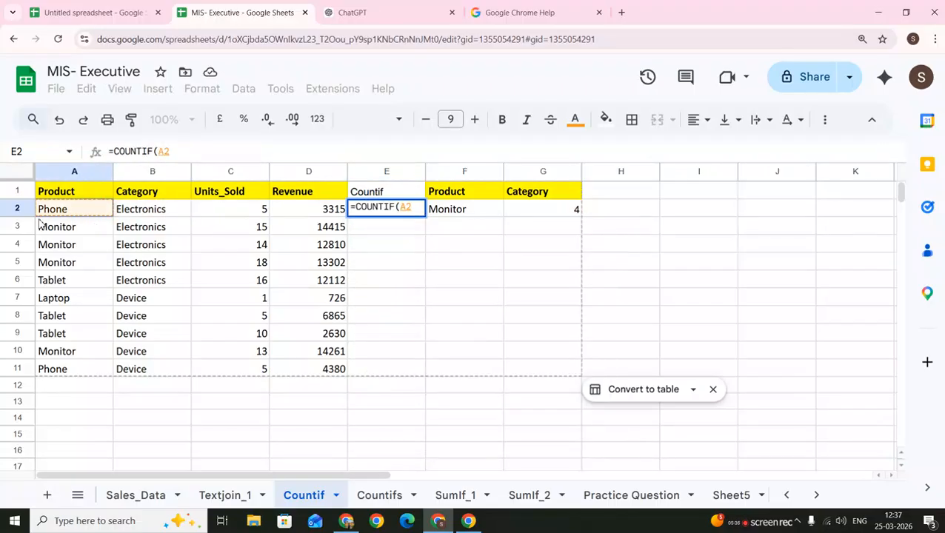
key(Up)
key(ctrl+shift+Down)
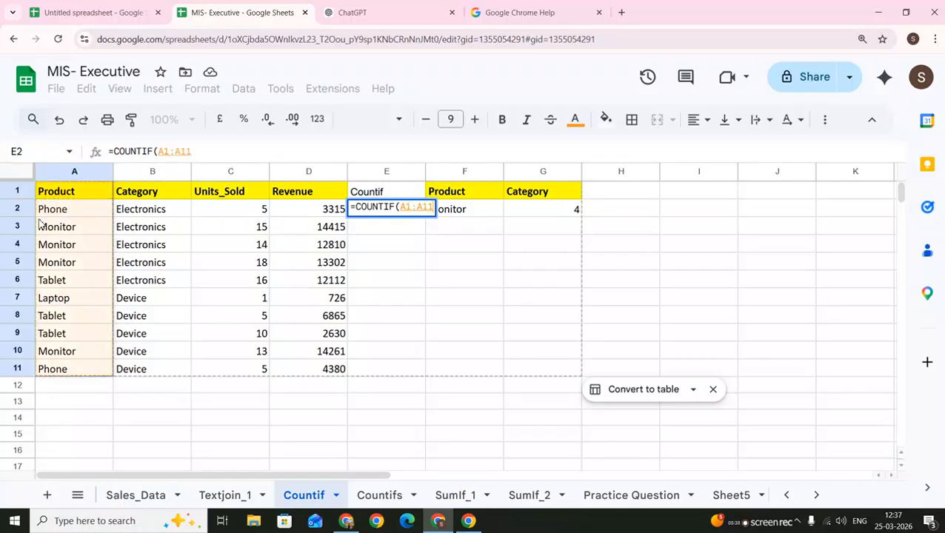
text(,)
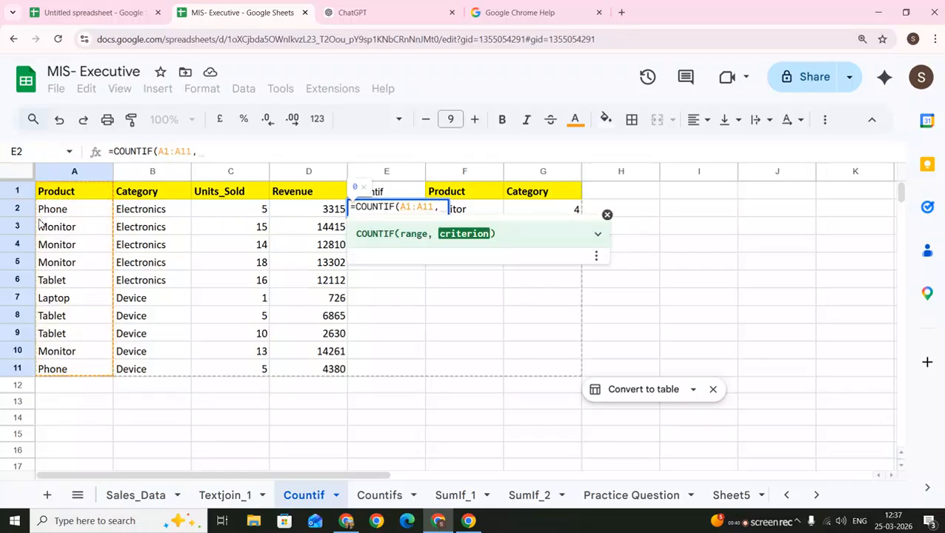
Set the criterion of the COUNTIF formula in E2 to A2 and complete the formula
text(A1)
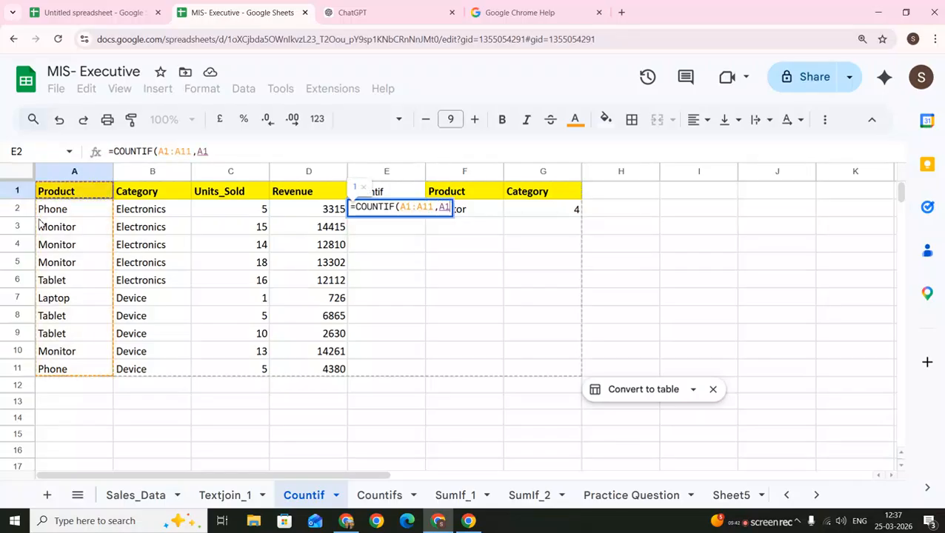
key(Down)
key(Right)
key(Right)
key(Right)
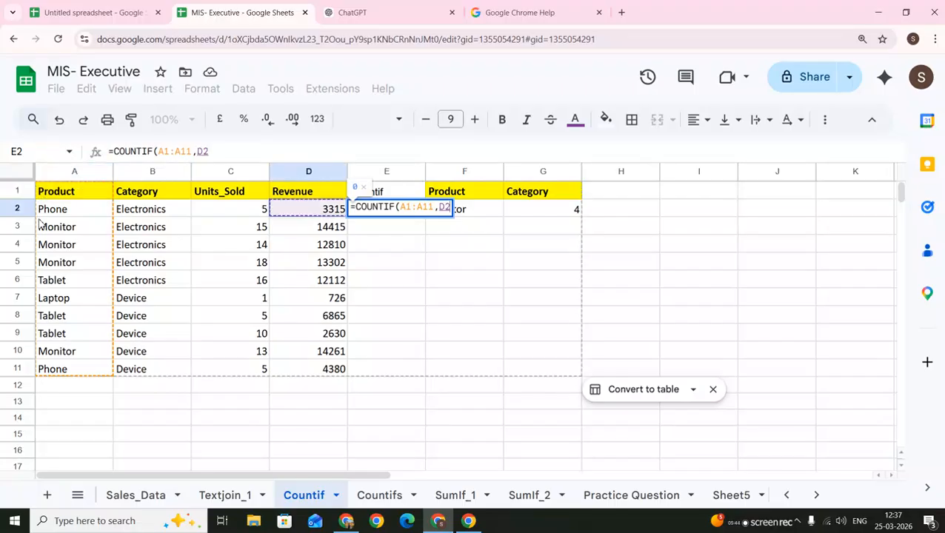
key(Left)
key(Left)
key(Left)
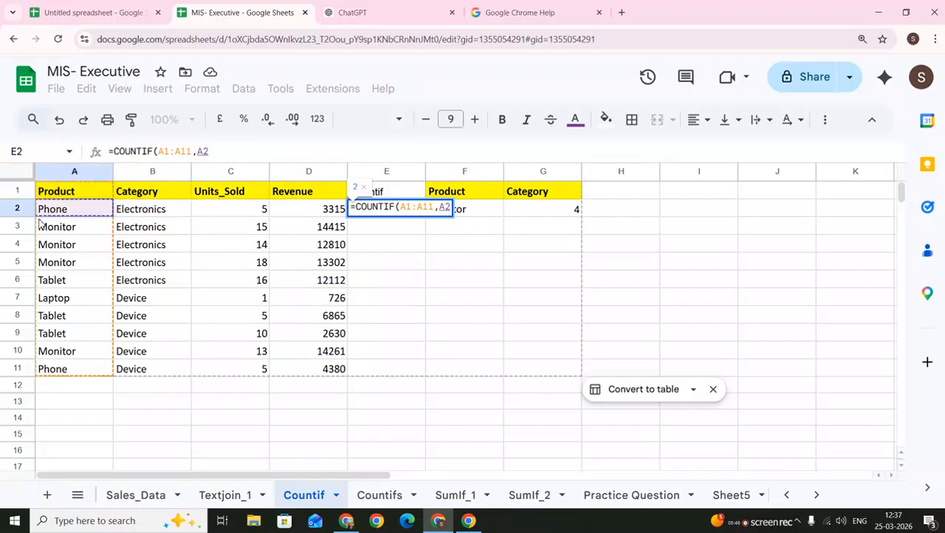
text())
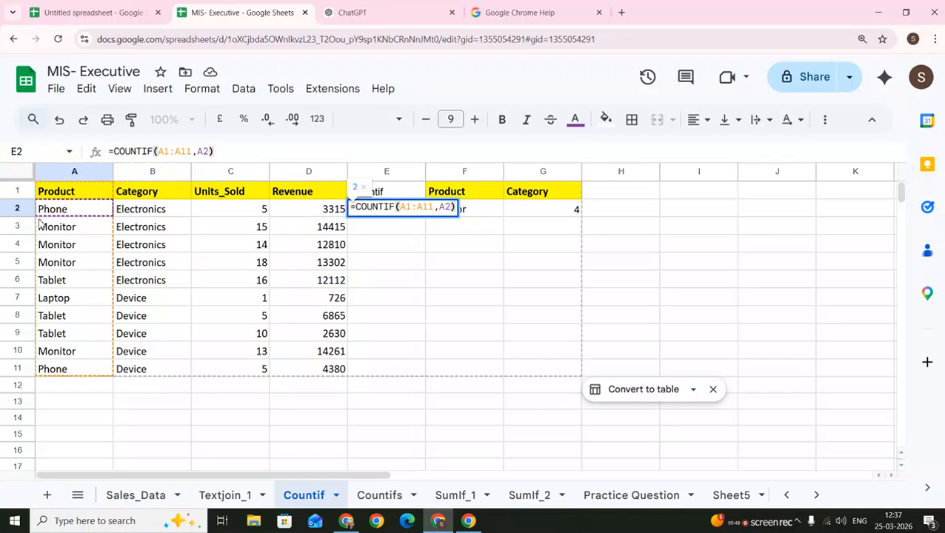
key(Return)
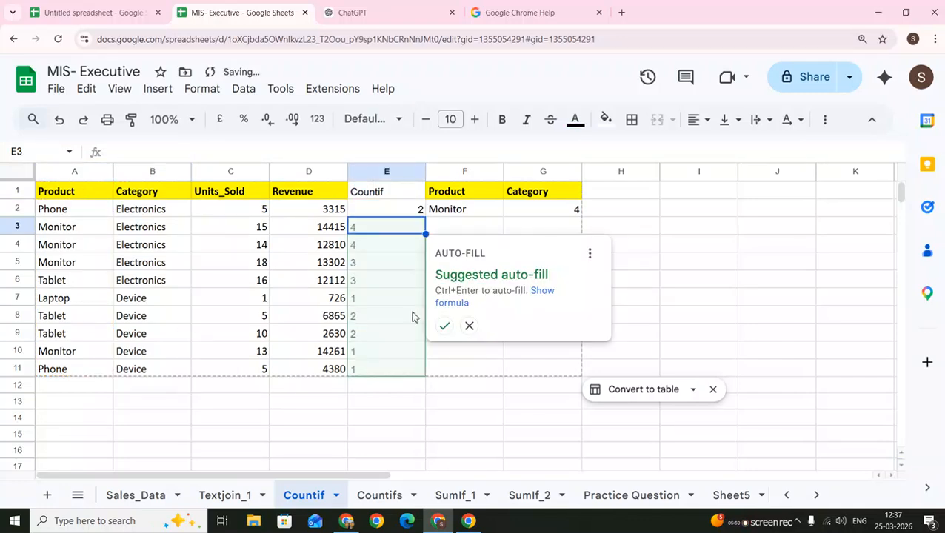
Reject the suggested auto-fill and fill the COUNTIF formula from E2 down to E11
click(467, 329)
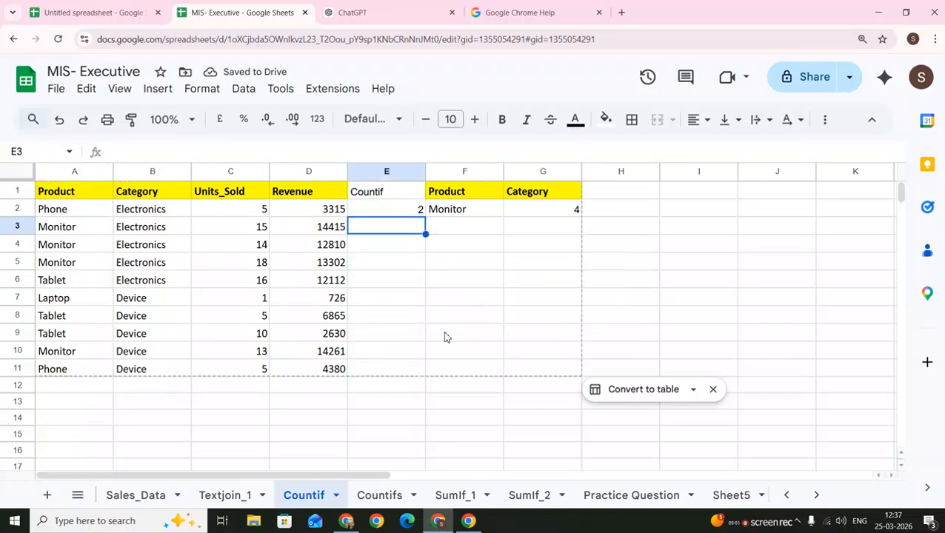
click(406, 214)
drag(426, 217, 420, 374)
Compare the counts in column E with the Product entries and inspect the range reference in the E3 formula
click(411, 228)
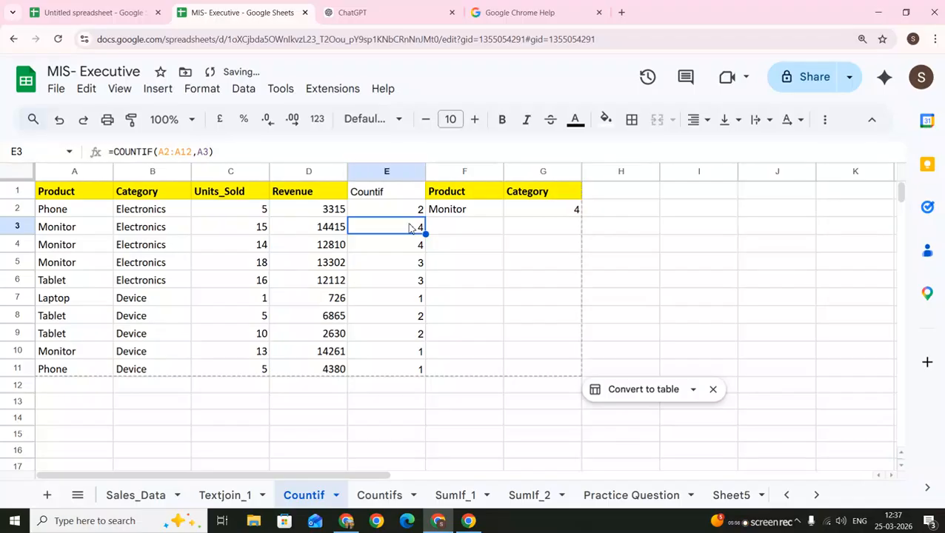
key(Down)
key(Down)
key(Down)
key(Up)
key(Left)
key(Left)
key(Left)
key(Left)
key(Right)
key(Right)
key(Right)
key(Right)
key(Down)
key(Right)
key(Left)
key(Up)
key(Left)
key(Left)
key(Left)
key(Left)
key(Up)
key(Up)
key(Up)
key(Right)
key(Right)
key(Right)
key(Right)
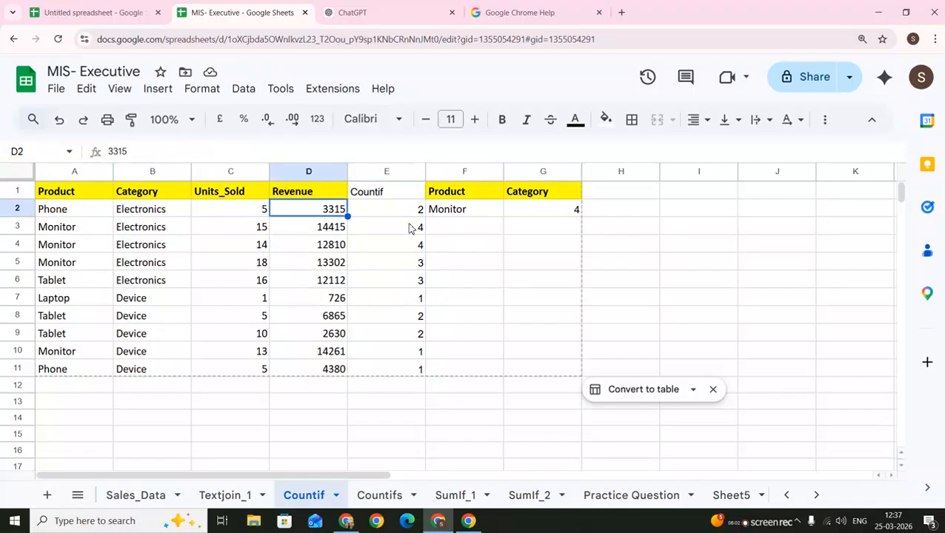
key(Down)
double_click(410, 225)
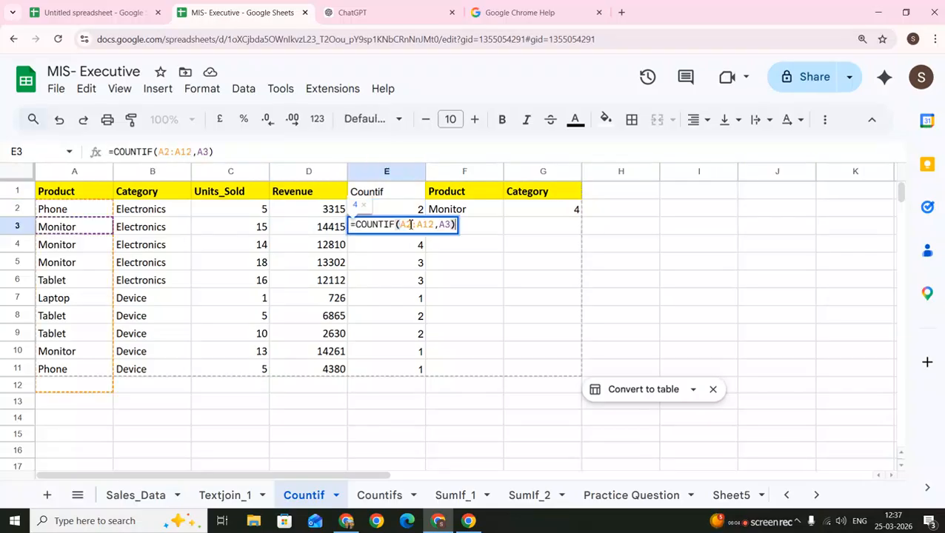
key(Escape)
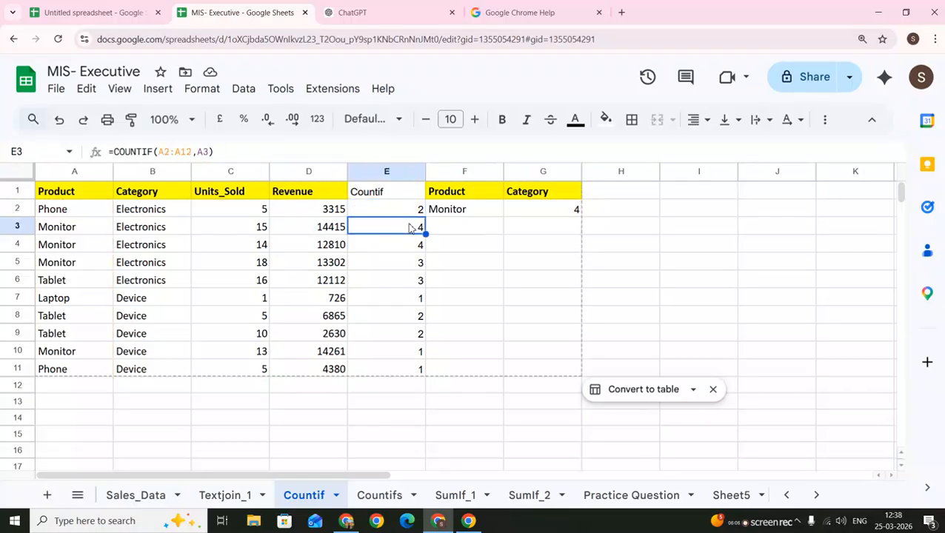
Change the range of the COUNTIF formula in E2 to the absolute reference $A$1:$A$11
key(Up)
key(F2)
key(Left)
key(Left)
key(Left)
key(Left)
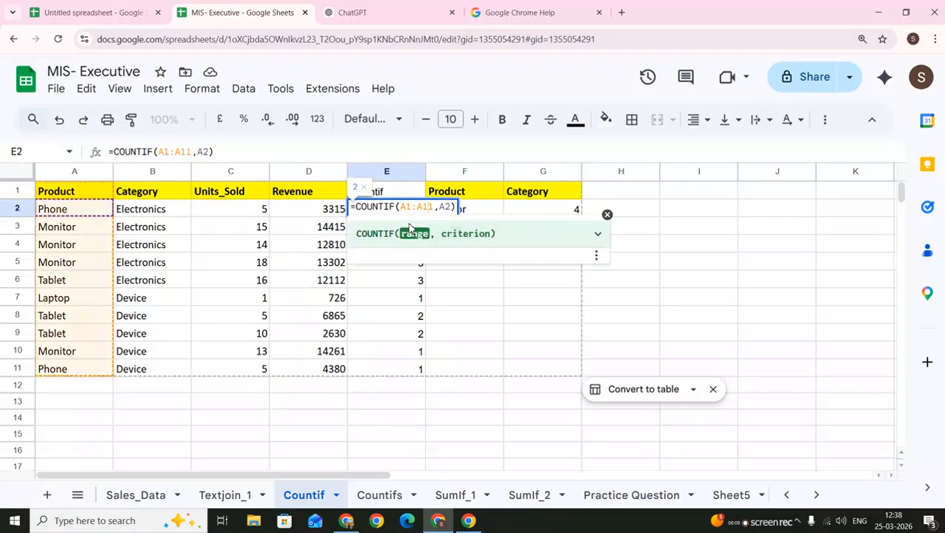
key(shift+Left)
key(shift+Left)
key(shift+Left)
key(shift+Left)
key(shift+Left)
key(shift+Left)
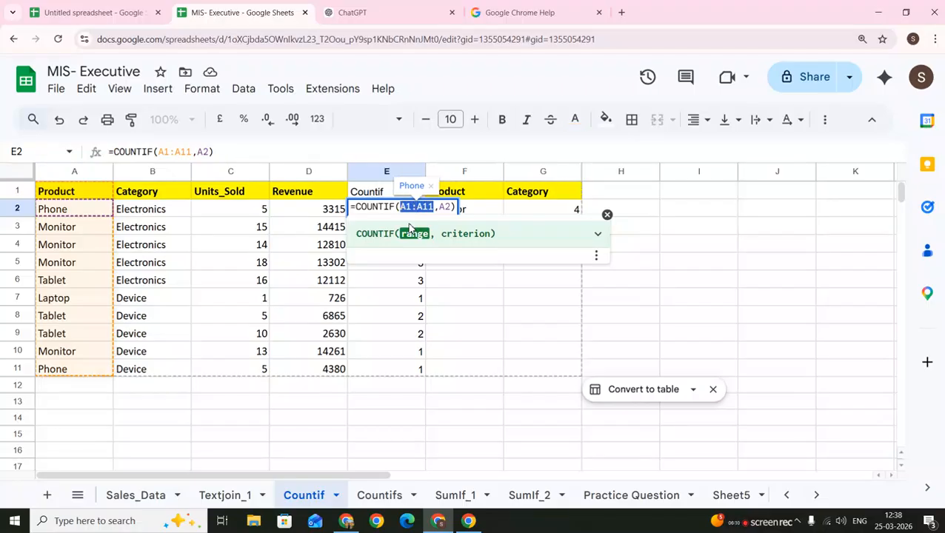
key(F4)
key(Return)
Fill the corrected COUNTIF formula from E2 down to E11 and select a filled cell to check its reference
key(Up)
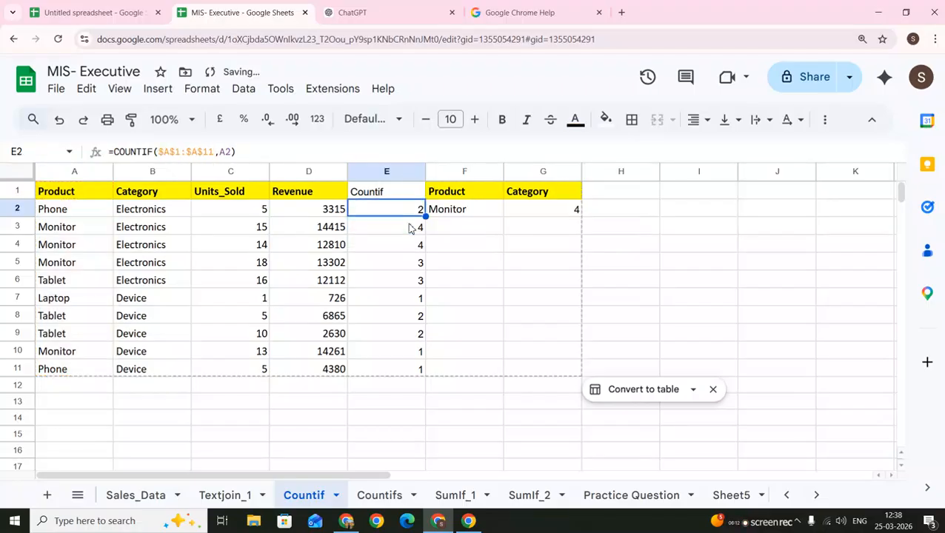
key(ctrl+shift+Down)
click(407, 211)
drag(426, 216, 405, 369)
click(408, 303)
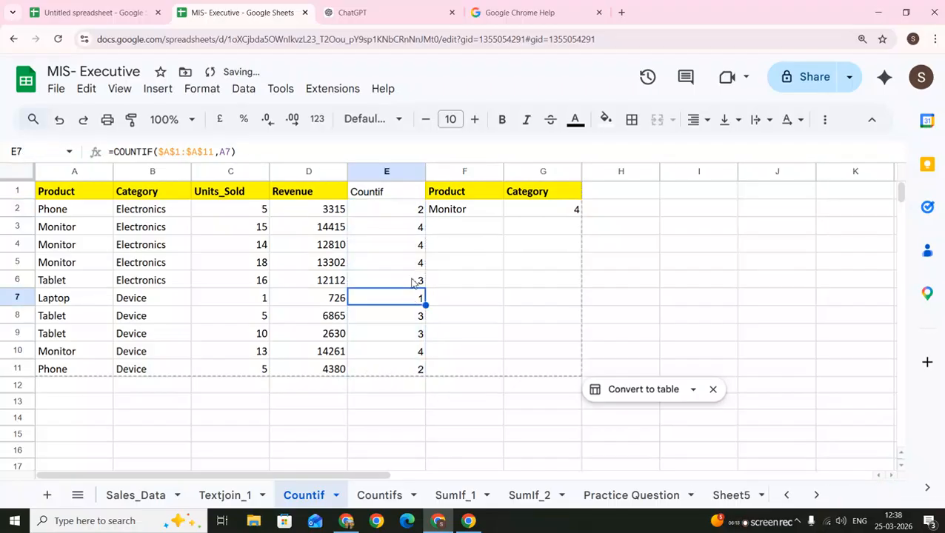
Compare the COUNTIF results in column E with the Product entries in column A for the Tablet and Laptop rows
click(416, 280)
key(Left)
key(Left)
key(Left)
key(Left)
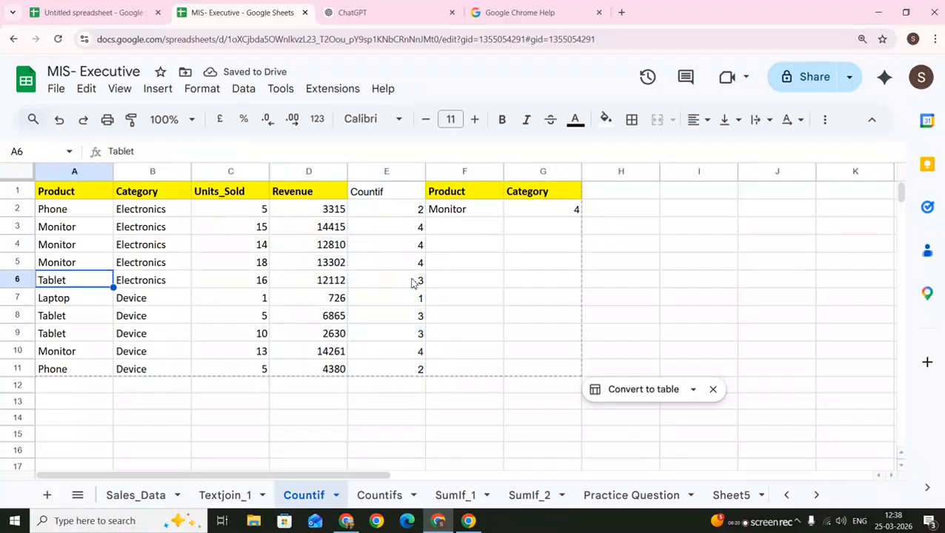
key(Right)
key(Right)
key(Right)
key(Right)
key(Down)
key(Left)
key(Left)
key(Left)
key(Left)
key(Right)
key(Down)
key(Left)
key(Right)
key(Right)
key(Right)
key(Right)
key(Up)
key(Up)
key(Up)
key(Up)
key(Up)
key(Up)
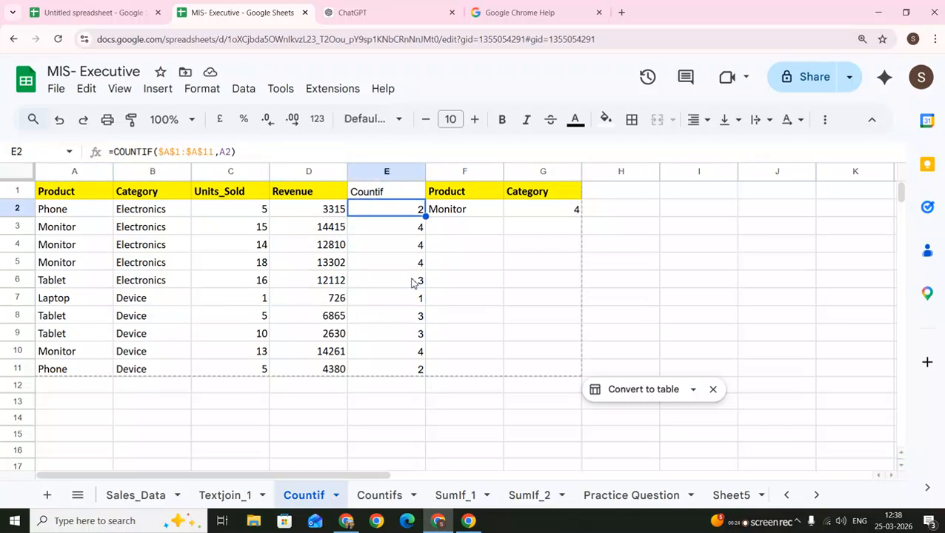
Move the Product and Category lookup block from F1:G2 to H1:I2
key(Right)
key(Up)
key(shift+Down)
key(shift+Right)
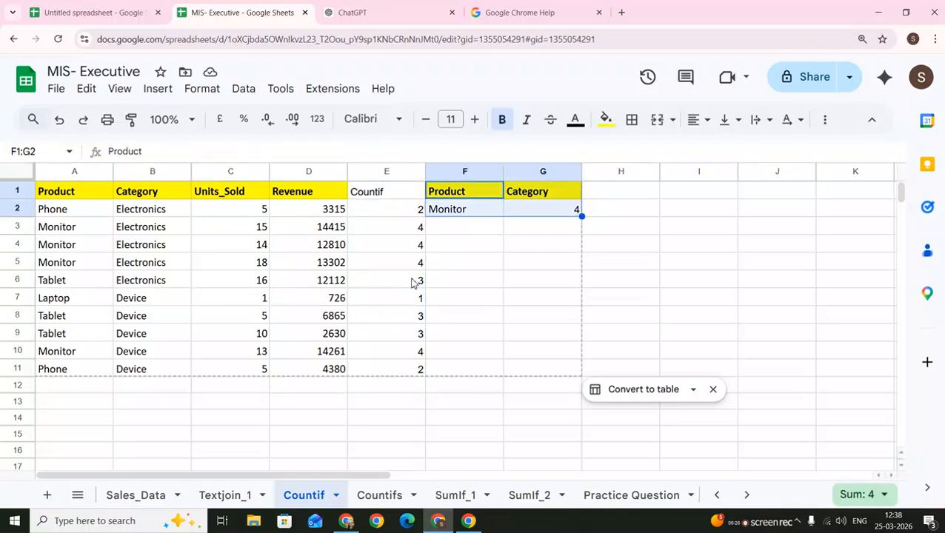
key(ctrl+c)
key(Right)
key(Right)
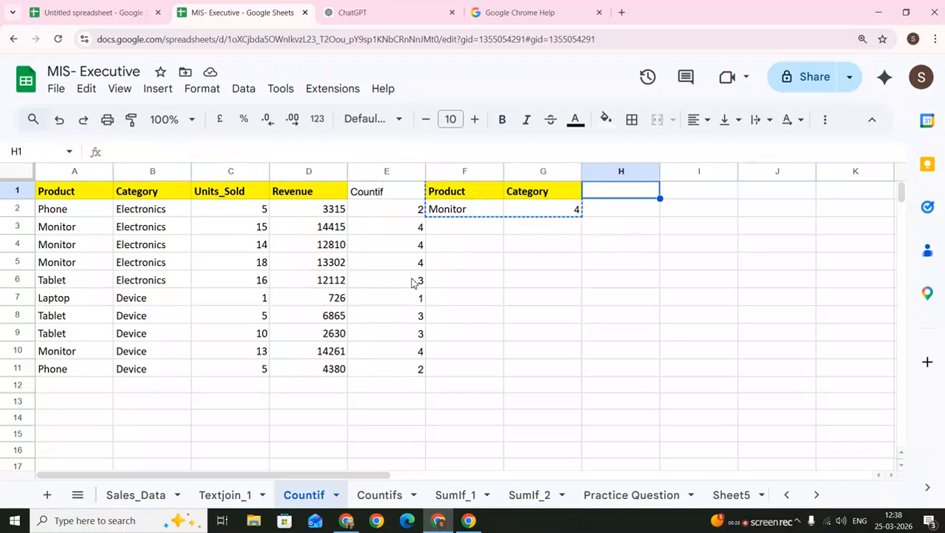
key(ctrl+v)
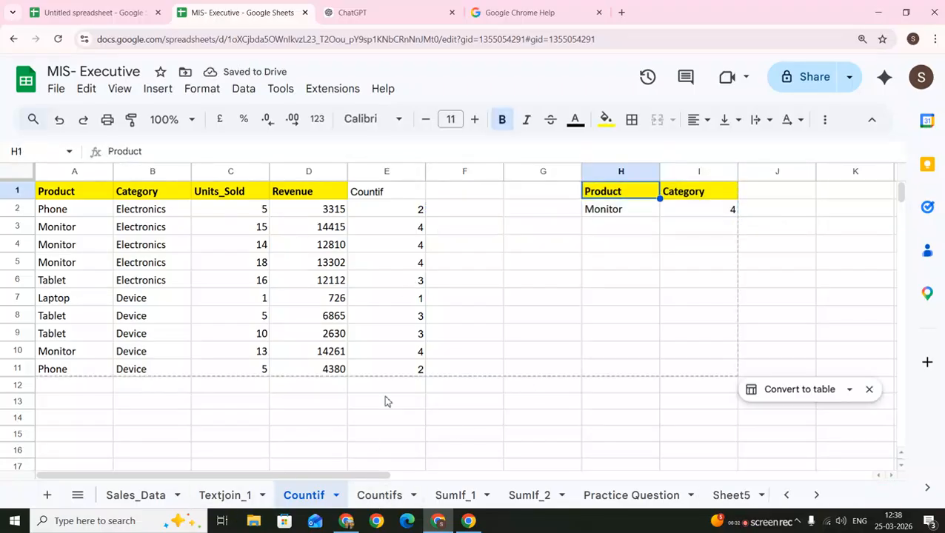
Copy the data range A1:D11 and open the Countifs sheet at cell G1
click(418, 364)
key(Left)
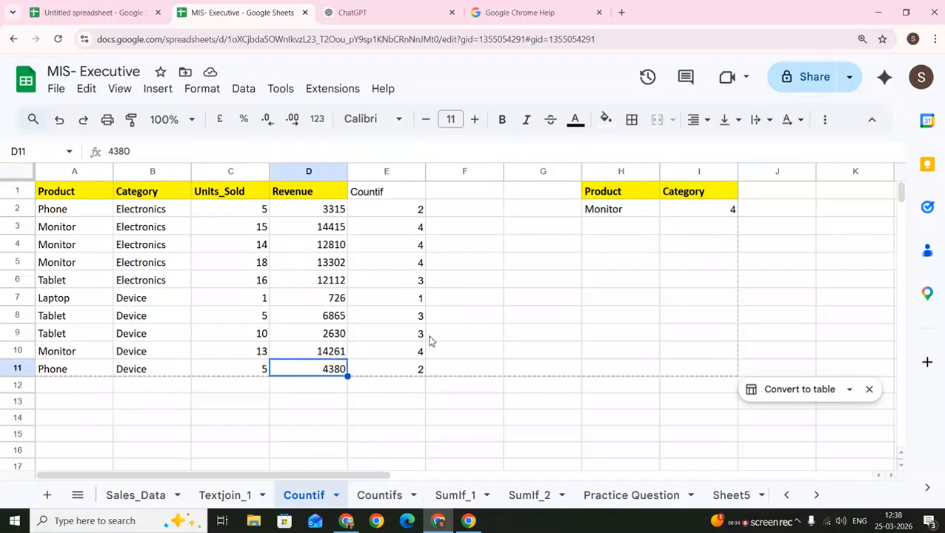
key(ctrl+shift+Up)
key(shift+Left)
key(shift+Left)
key(shift+Left)
key(ctrl+c)
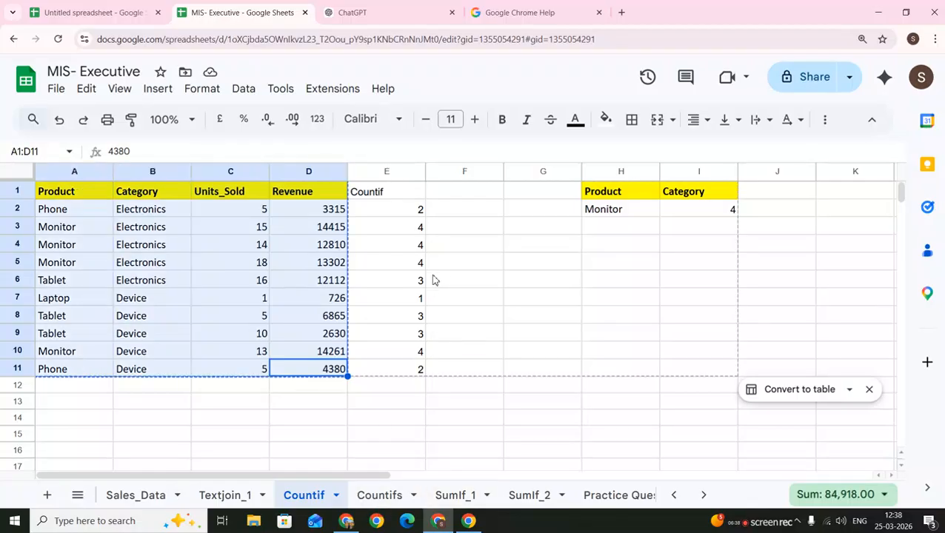
click(365, 500)
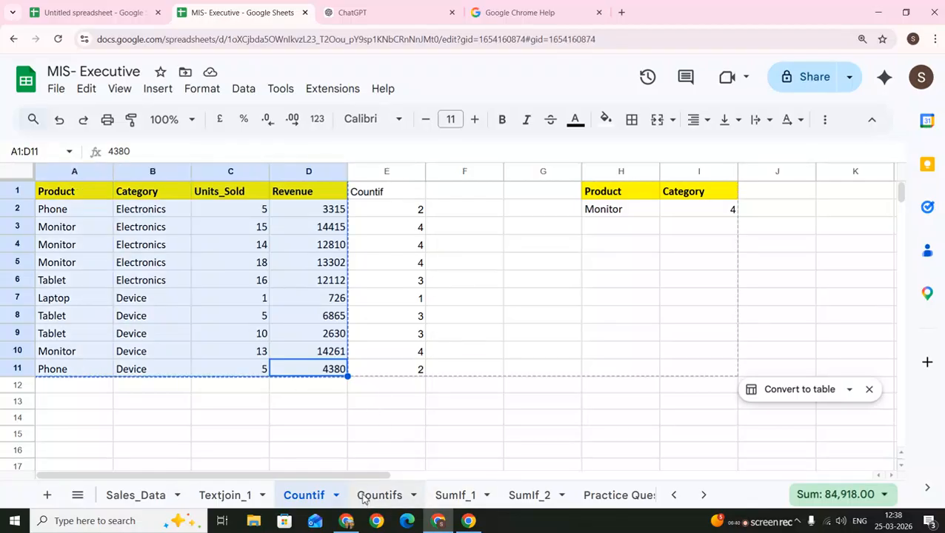
click(464, 196)
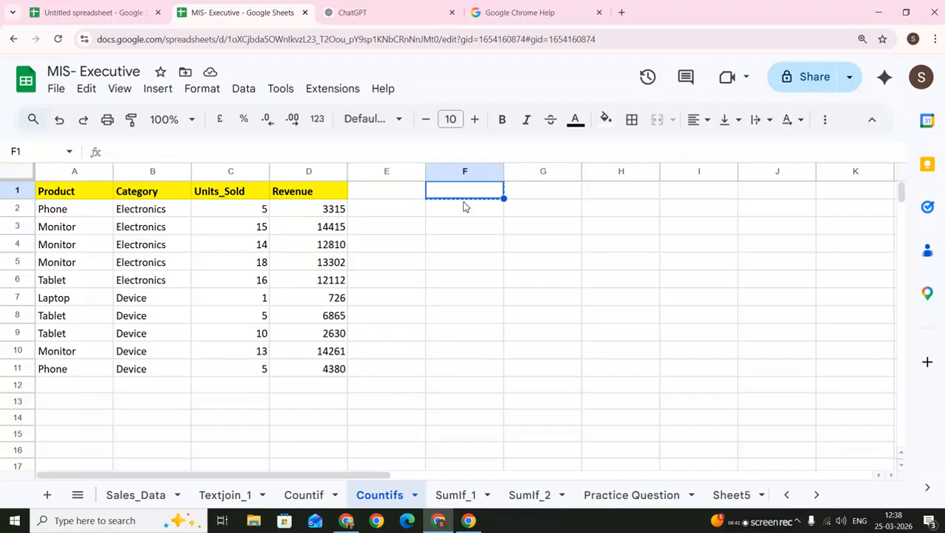
click(521, 213)
click(476, 216)
click(538, 197)
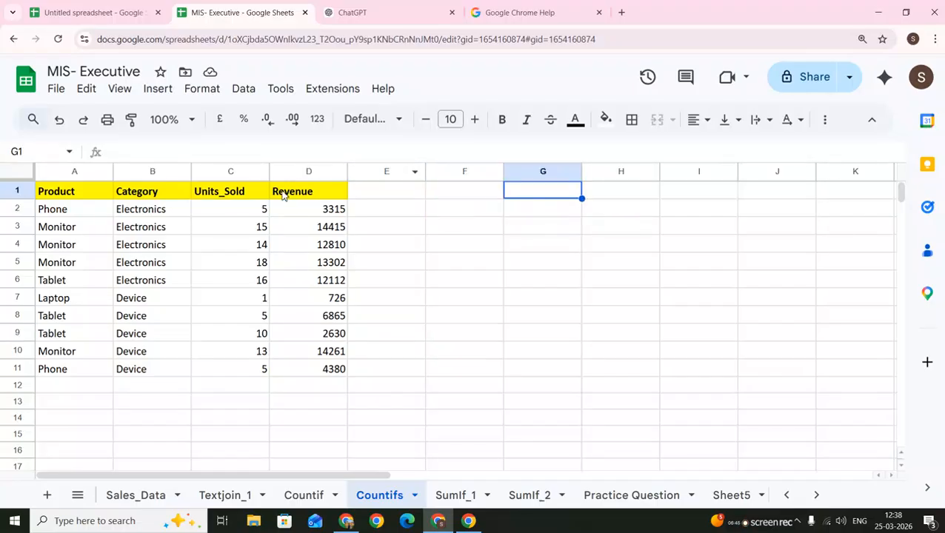
Copy the Product and Category headers from A1:B1 to G1:H1 on the Countifs sheet
click(74, 192)
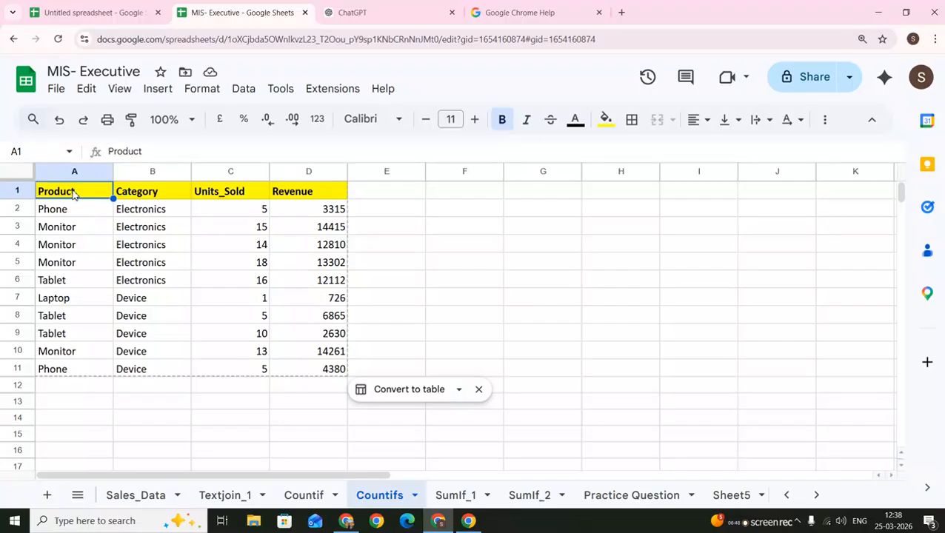
key(shift+Right)
key(shift+Right)
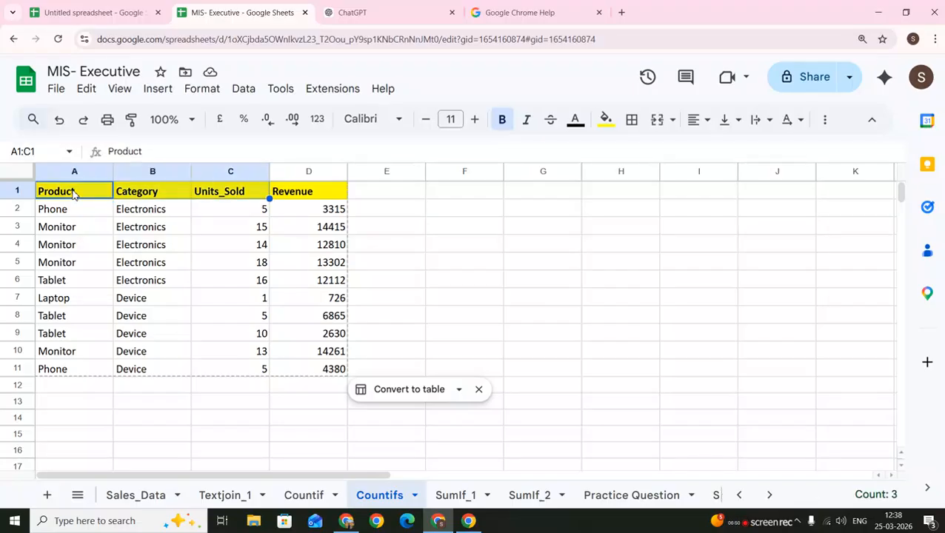
key(shift+Right)
key(shift+Left)
key(shift+Left)
key(ctrl+c)
key(Right)
key(Right)
key(Right)
key(Right)
key(Right)
key(Right)
key(ctrl+v)
Copy the Revenue header from D1 to I1, beside the copied Category header
key(Left)
key(Left)
key(Left)
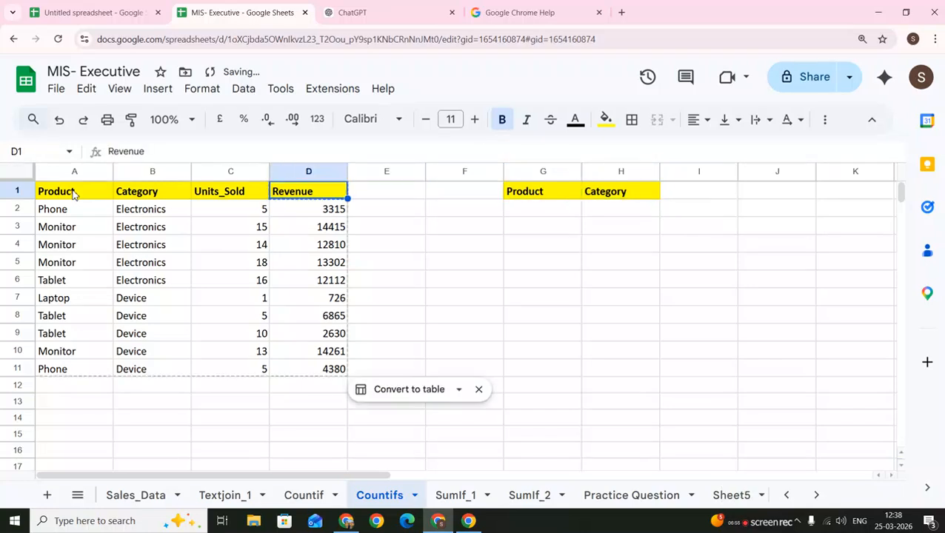
key(ctrl+c)
key(Right)
key(Right)
key(Right)
key(Right)
key(Right)
key(Right)
key(Left)
key(ctrl+v)
Copy the Phone and Electronics entries from A2:B2 to G2:H2 as the lookup criteria
key(Down)
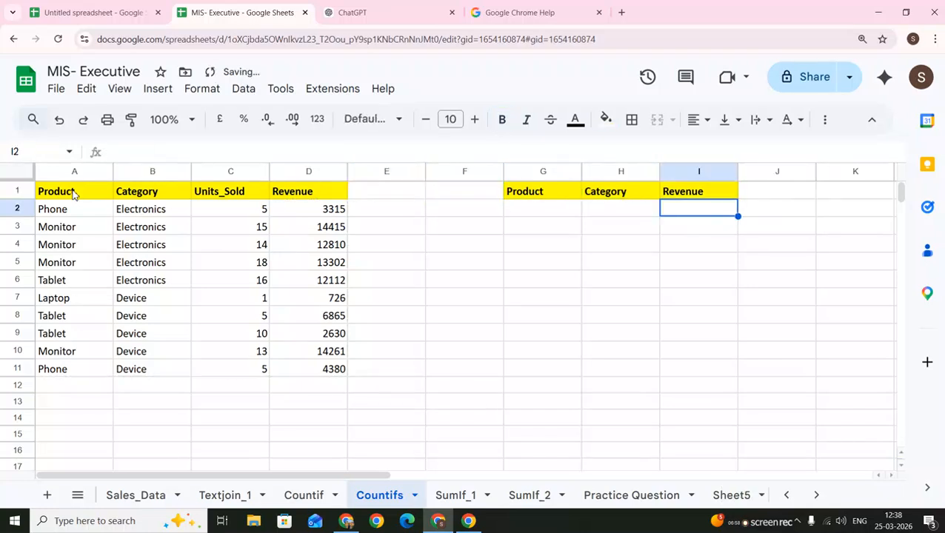
key(Left)
key(Left)
key(Left)
key(Left)
key(Left)
key(Left)
key(Left)
key(Left)
key(shift+Right)
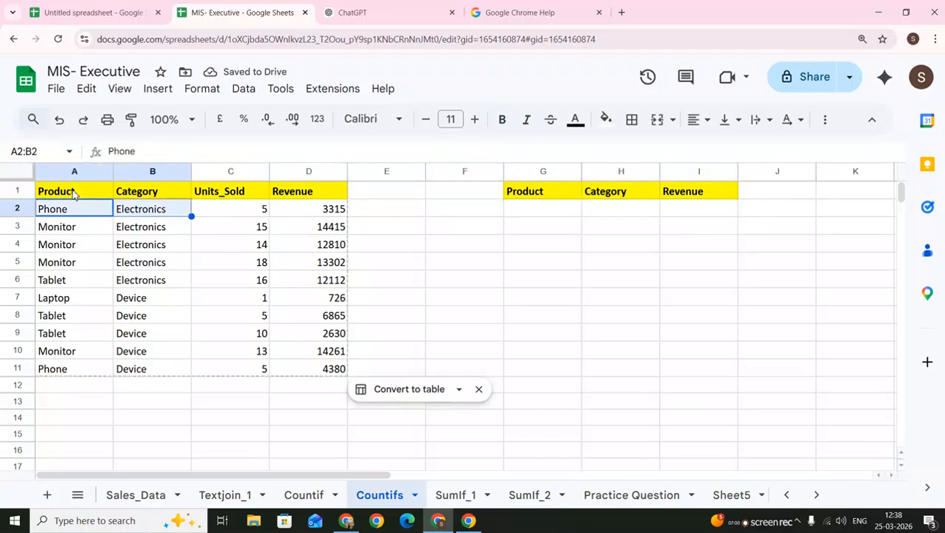
key(ctrl+c)
key(Right)
key(Right)
key(Right)
key(Right)
key(Right)
key(Right)
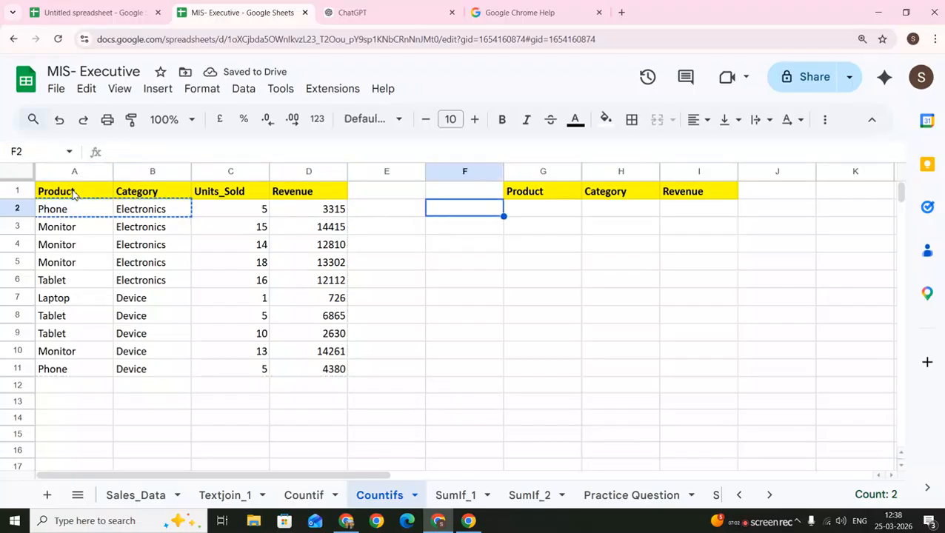
key(ctrl+v)
Start a COUNTIFS formula in I2 under the copied Revenue header
key(Right)
key(Left)
key(Right)
key(Right)
text(=)
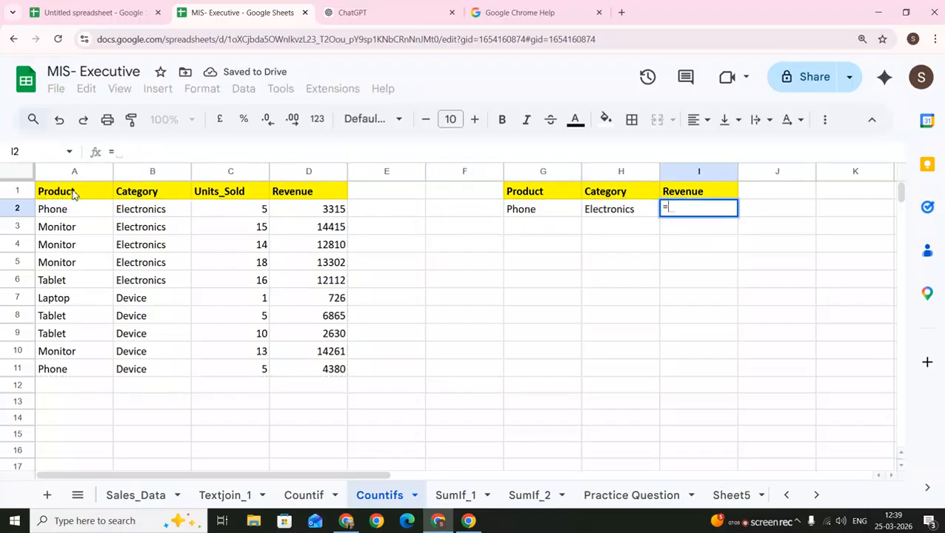
text(count)
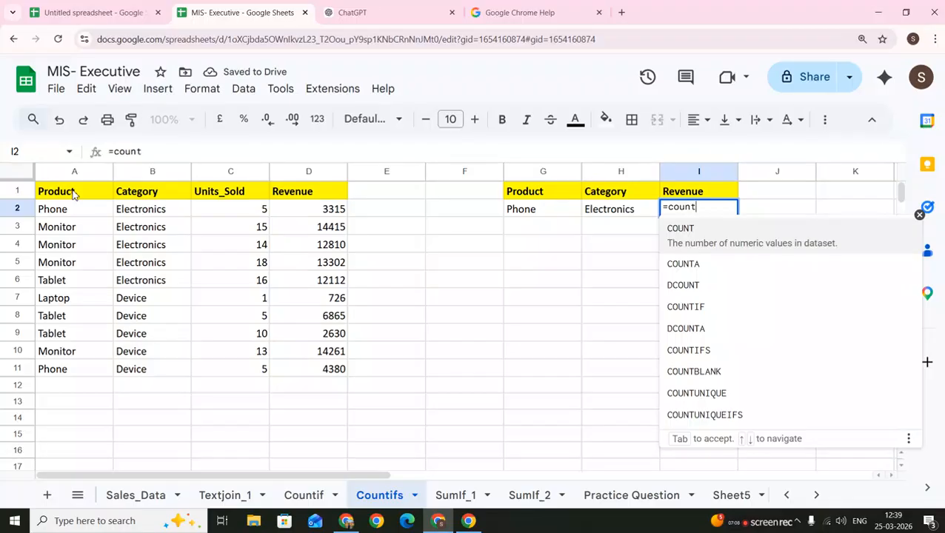
text(ifs)
key(Tab)
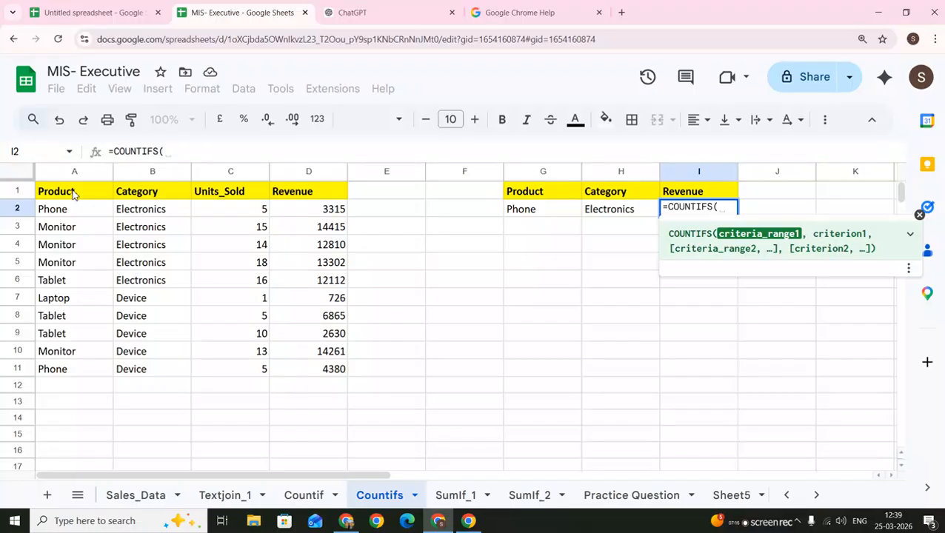
Set the first criteria range of the COUNTIFS formula to the absolute $A$1:$A$11 and its criterion to G2
key(Left)
key(Left)
key(Left)
key(Left)
key(Left)
key(Left)
key(Left)
key(Left)
key(Up)
key(ctrl+shift+Down)
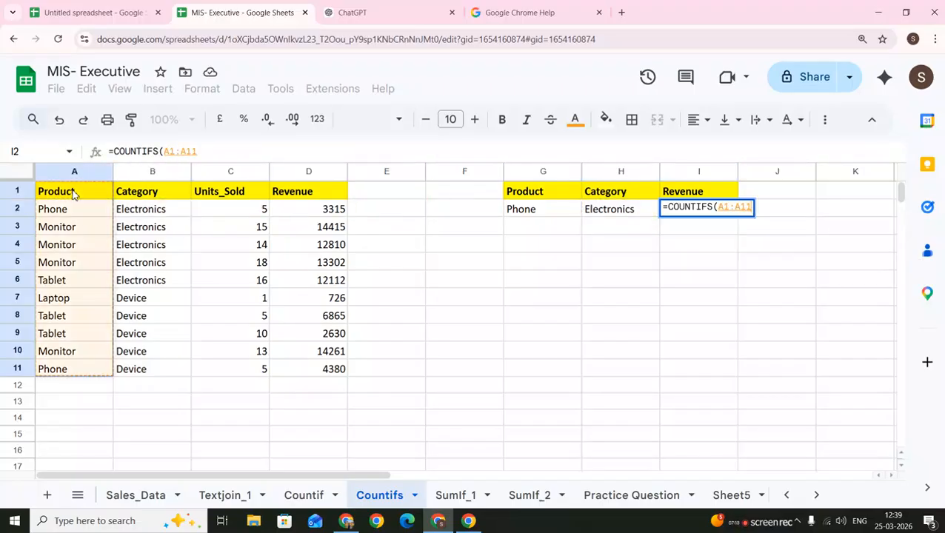
key(F4)
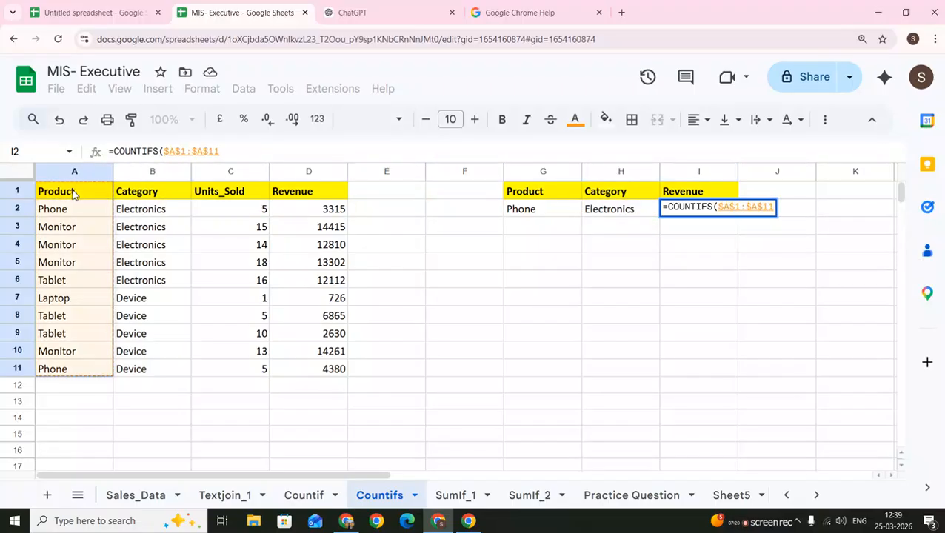
text(,)
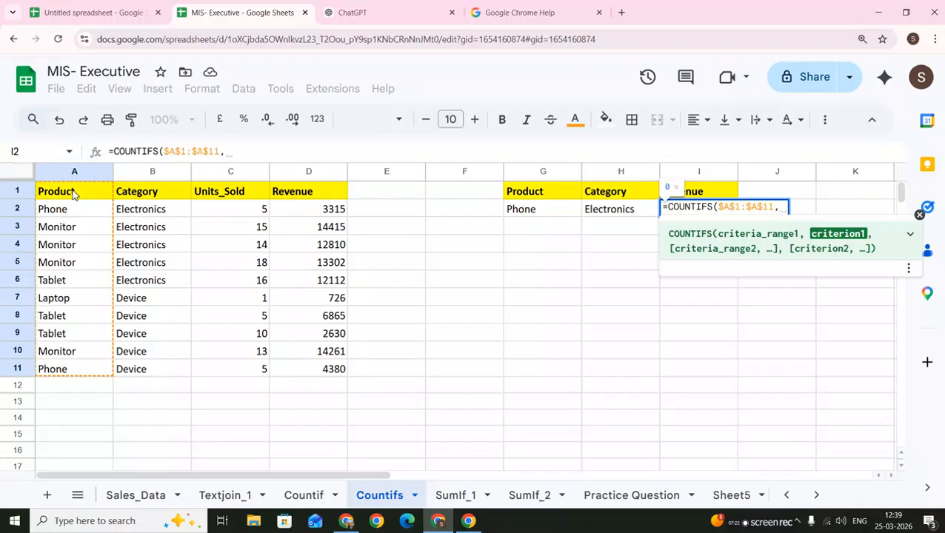
key(Left)
key(Left)
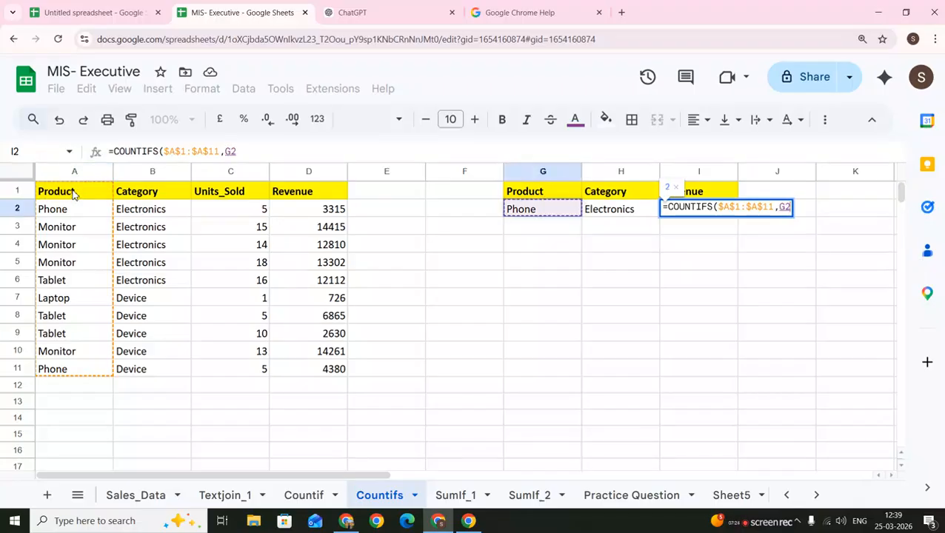
Set the second criteria range of the COUNTIFS formula to the absolute reference $B$1:$B$11
text(,)
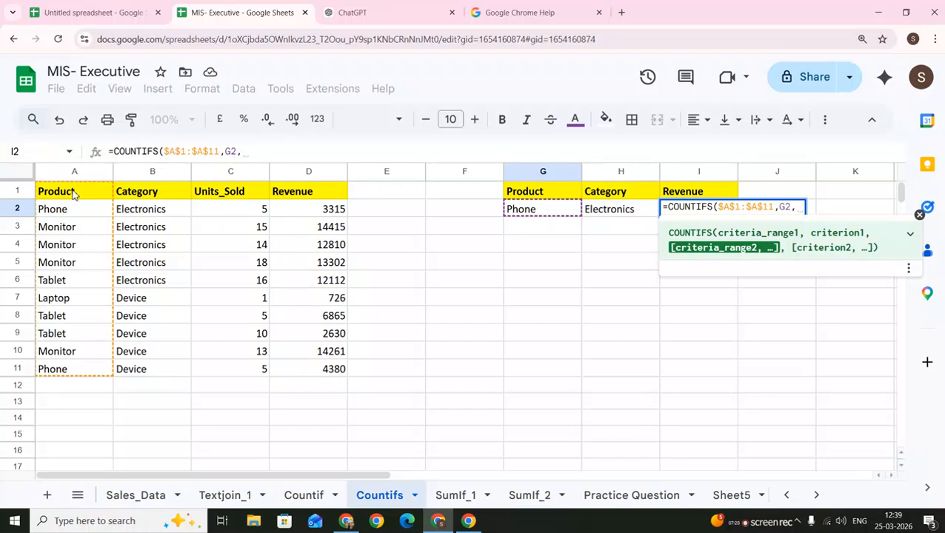
key(Left)
key(Left)
key(Left)
key(Left)
key(Left)
key(Left)
key(Left)
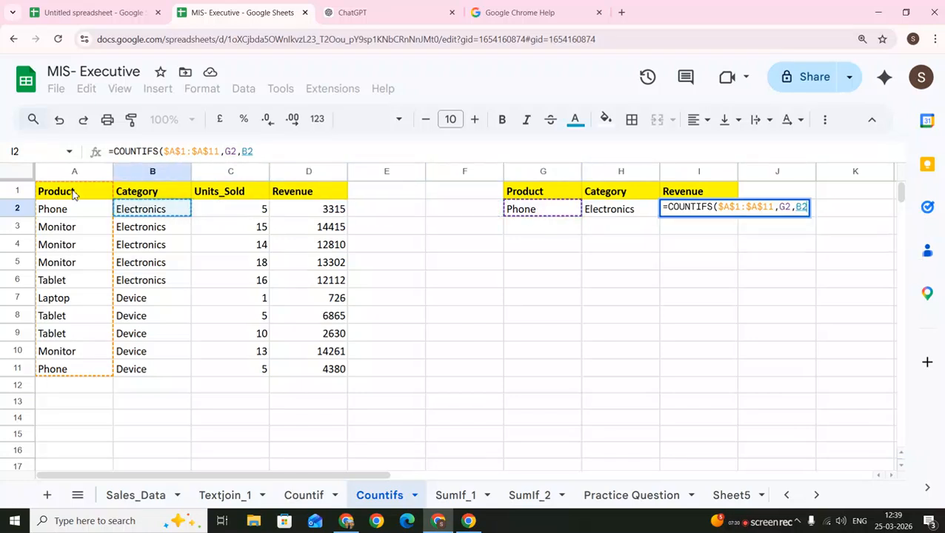
key(Up)
key(ctrl+shift+Down)
key(F4)
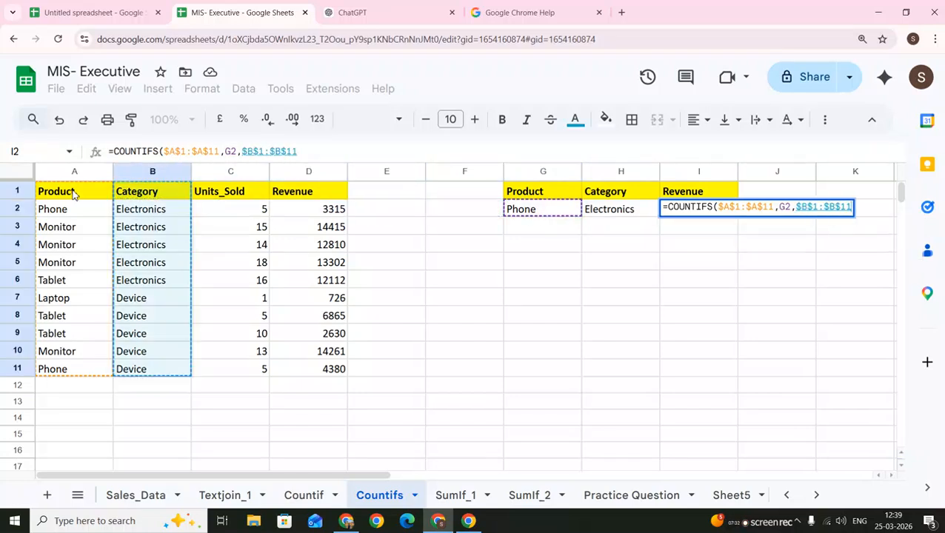
Set the second criterion of the COUNTIFS formula to H2, complete the formula, and select the Product criterion in G2
text(,)
key(Left)
key(Left)
key(Left)
key(Right)
key(Right)
text())
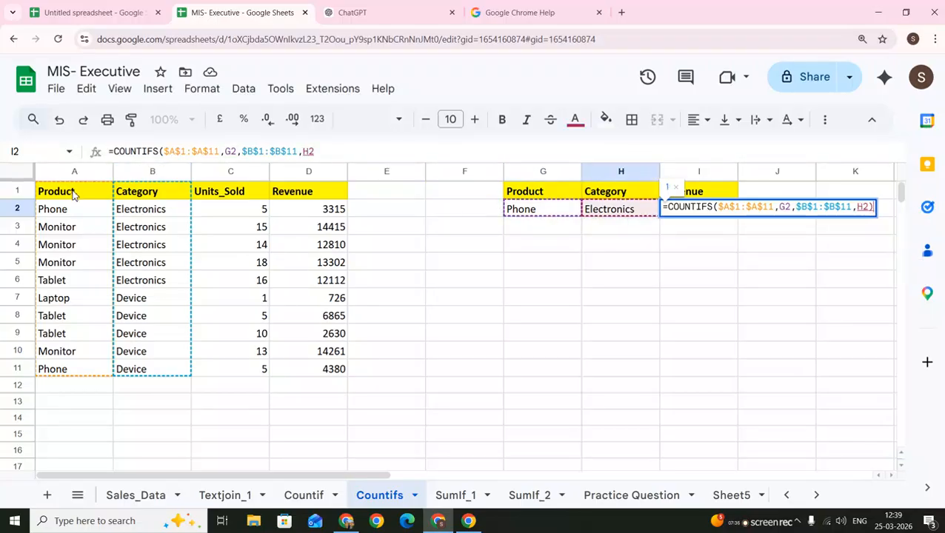
key(Return)
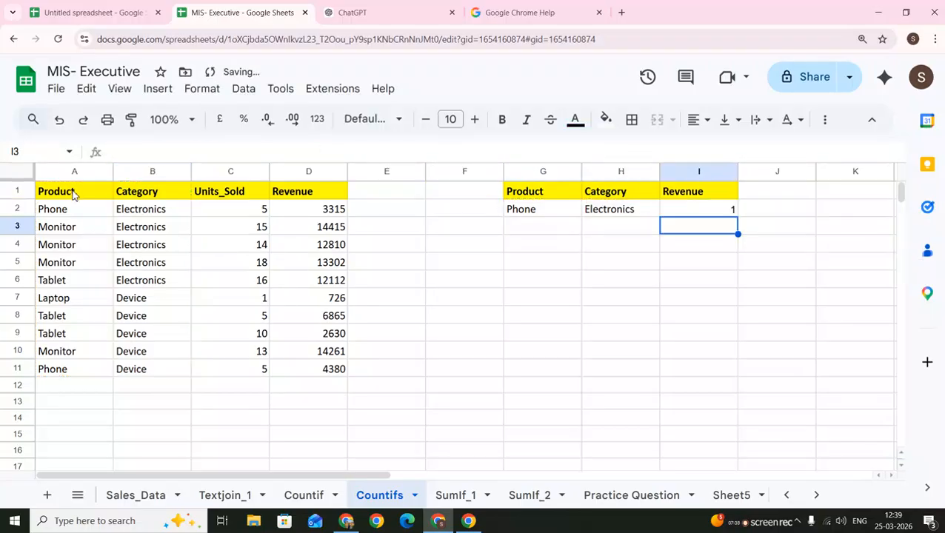
key(Left)
key(Left)
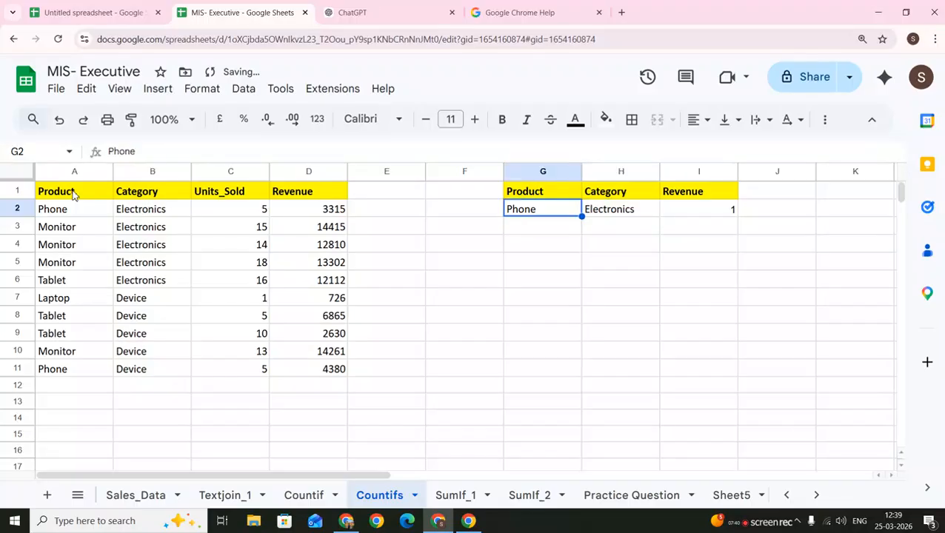
Enter the header Count_product_category in E1, next to the Revenue column of the data table
key(Left)
key(Left)
key(Left)
key(Up)
key(Right)
key(Left)
key(Left)
key(Down)
key(Left)
key(Left)
key(Up)
key(Right)
key(Right)
key(Right)
key(Right)
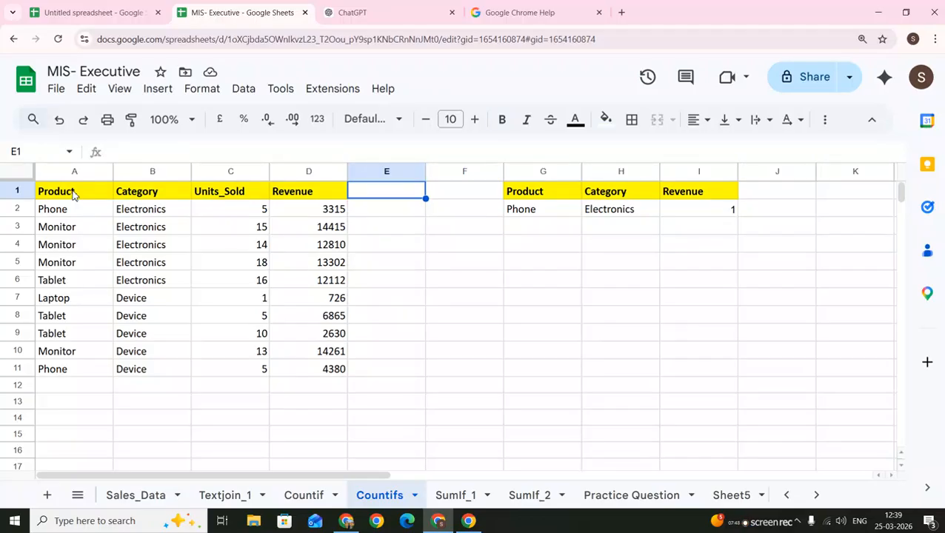
text(Counf)
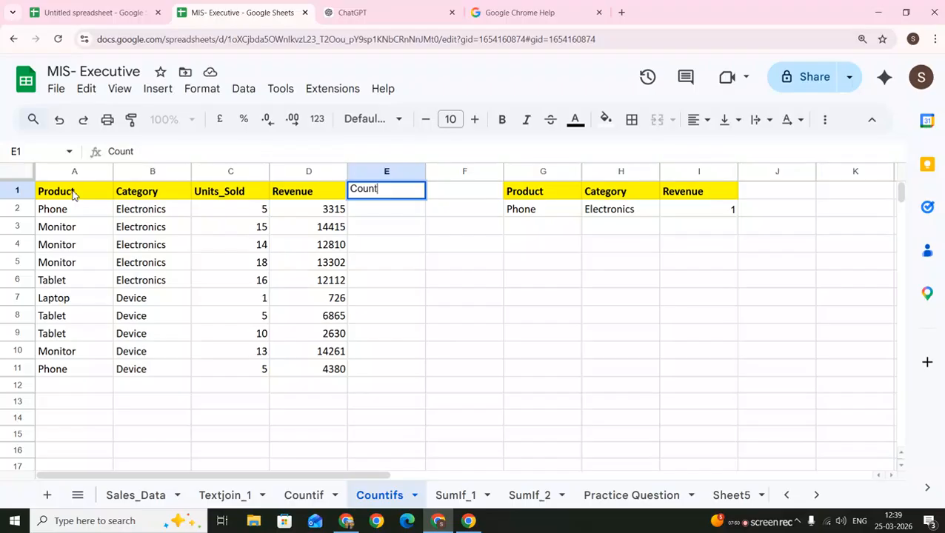
text(_prodh)
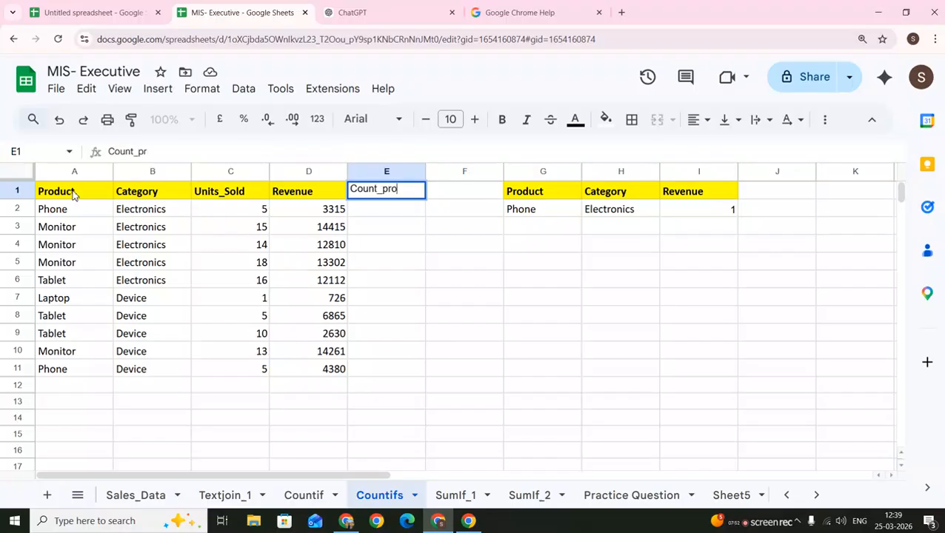
key(BackSpace)
key(BackSpace)
text(duct_category)
key(Return)
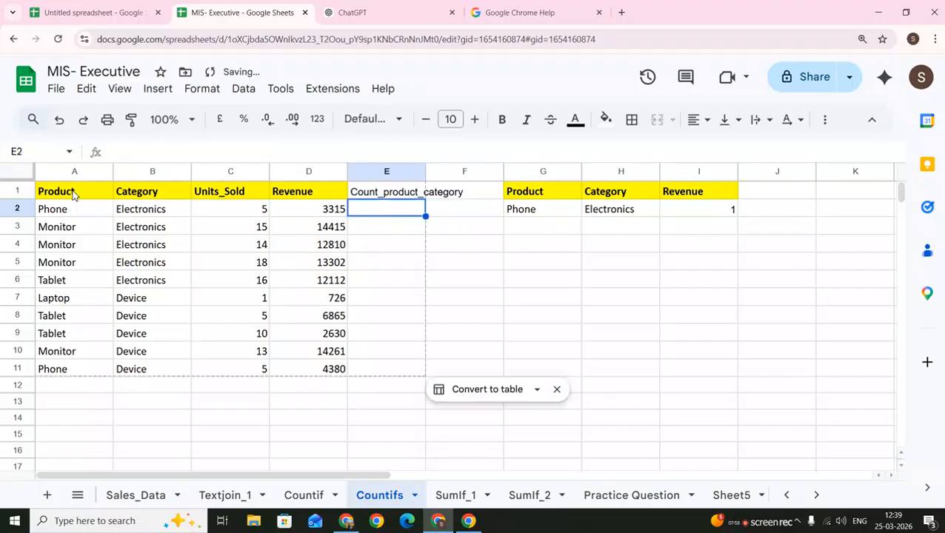
Start a COUNTIFS formula in E2 under the Count_product_category header
text(=coun)
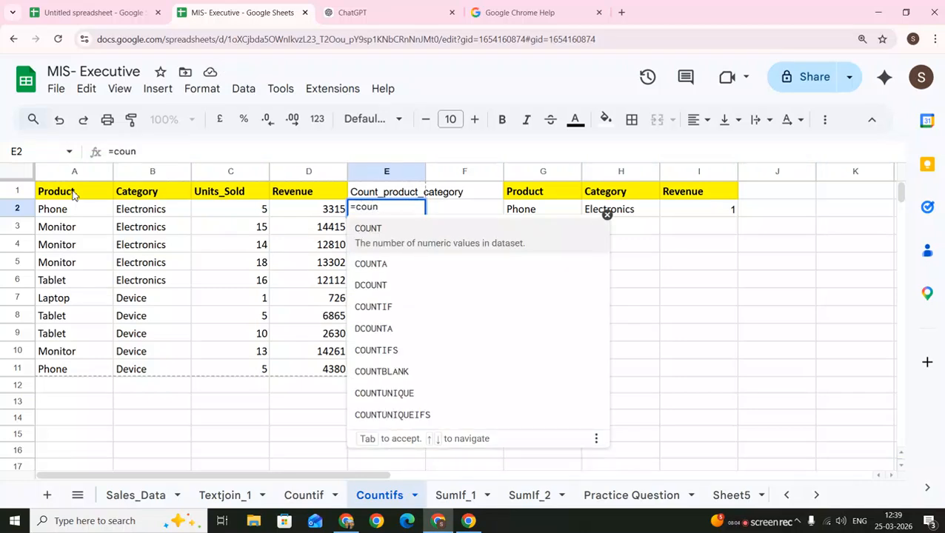
key(Down)
key(Down)
key(Down)
key(Down)
key(Down)
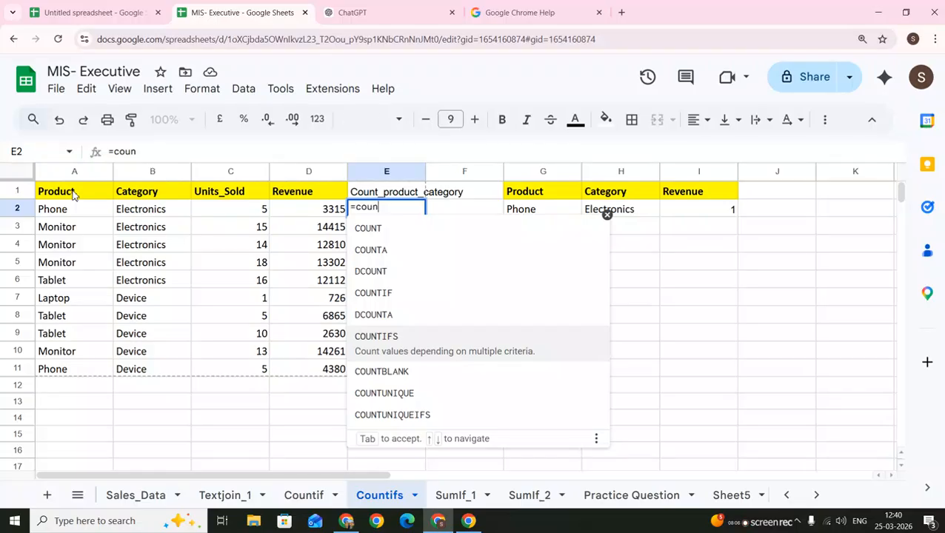
key(Tab)
Set the first criteria range of the E2 formula to the absolute Product range $A$1:$A$11
key(Left)
key(Left)
key(Left)
key(Left)
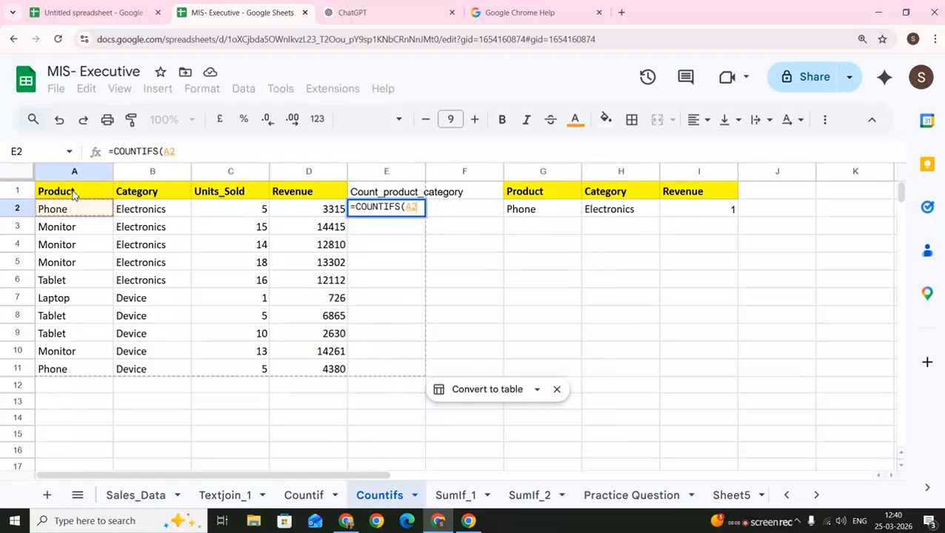
key(Right)
key(Right)
key(Left)
key(Left)
key(Up)
key(ctrl+shift+Down)
text(,)
key(BackSpace)
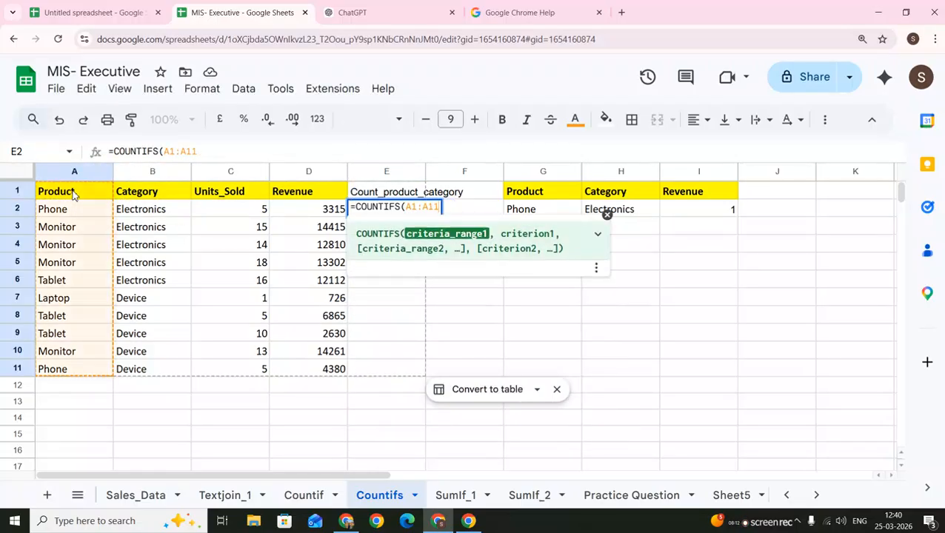
key(F4)
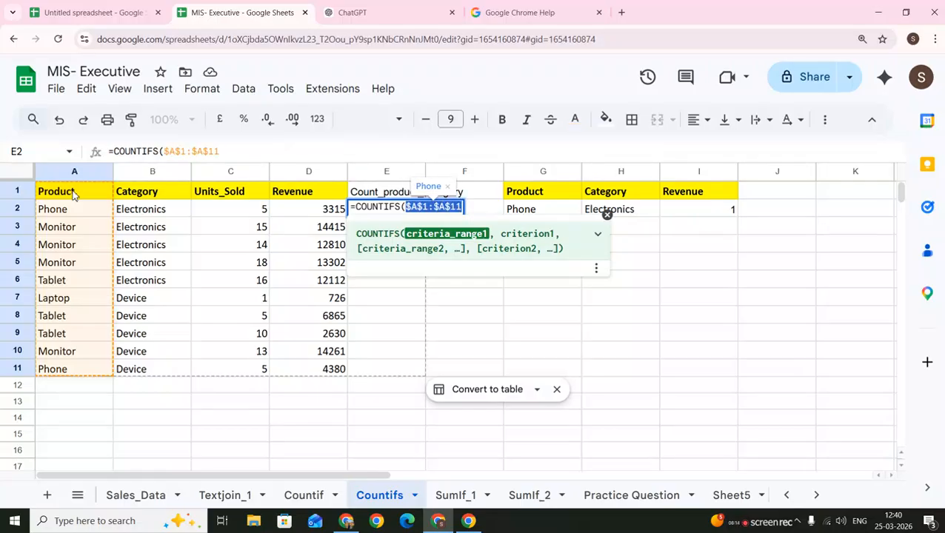
Set the first criterion of the E2 formula to the row's product in A2
text(,)
key(Left)
key(Left)
key(Left)
key(Left)
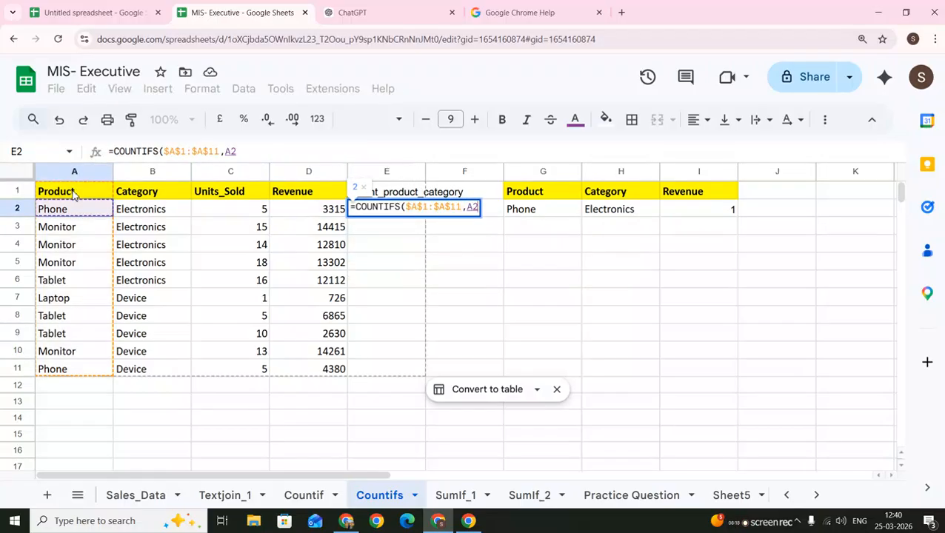
Set the second criteria range of the E2 formula to the absolute Category range $B$1:$B$11
text(,)
key(Left)
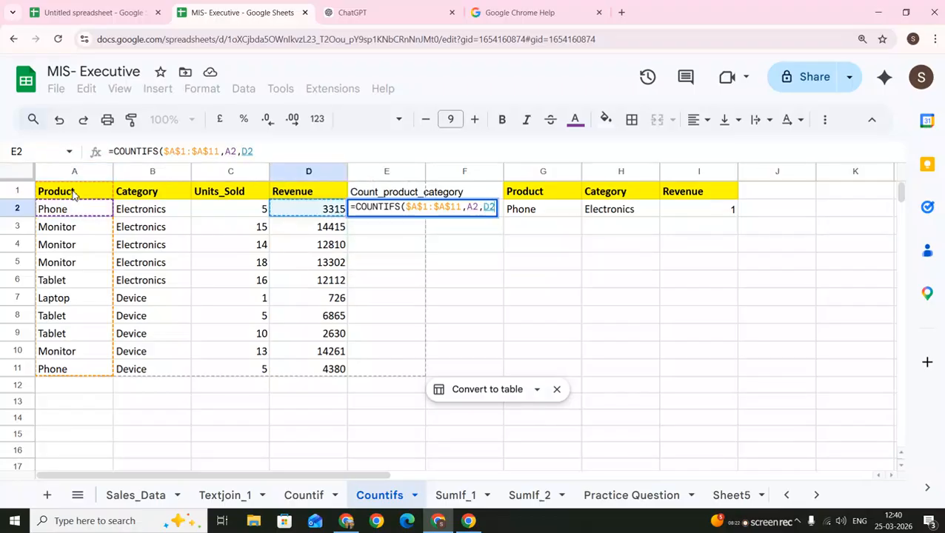
key(Right)
key(Right)
key(Left)
key(Left)
key(Left)
key(Left)
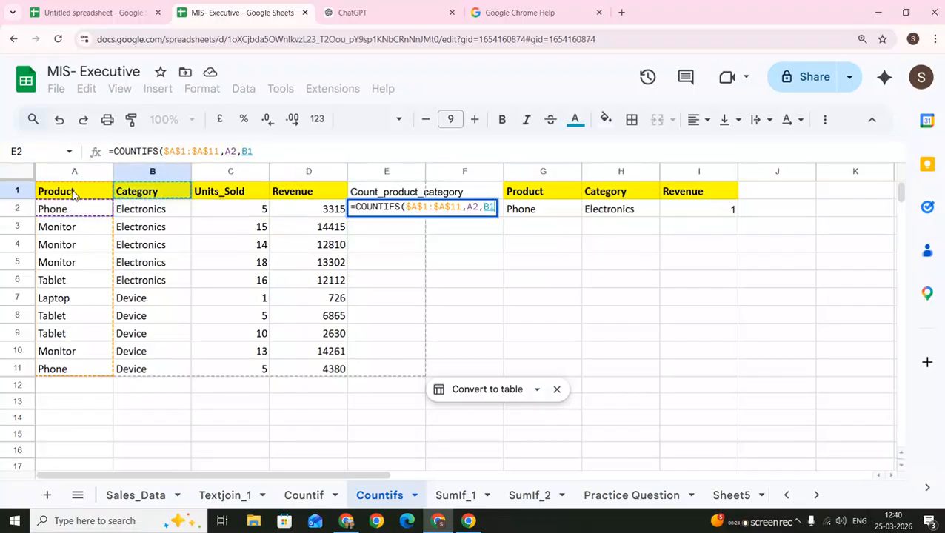
key(Up)
key(ctrl+shift+Down)
key(F4)
text(,)
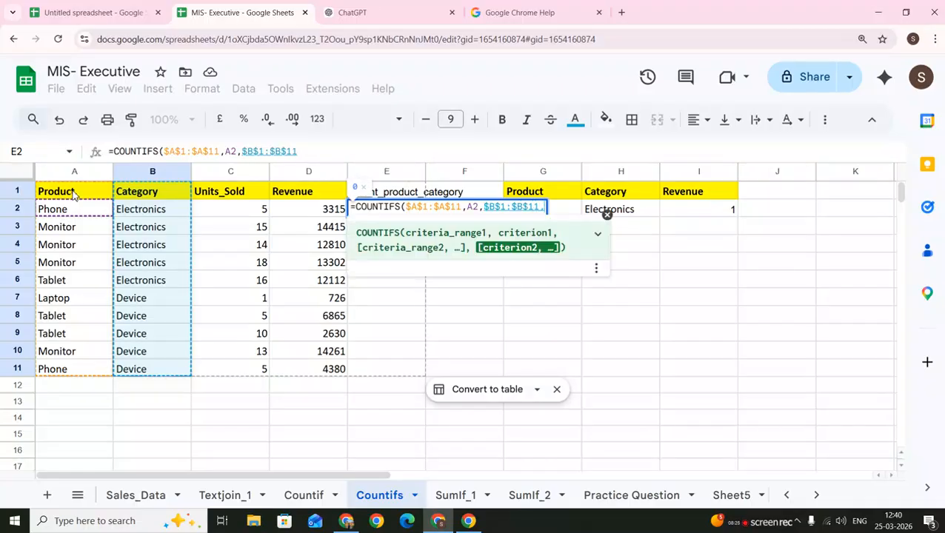
Set the second criterion to B2, complete the COUNTIFS formula, and accept the suggested auto-fill for E3:E11
key(Left)
key(Left)
key(Left)
key(Left)
key(Right)
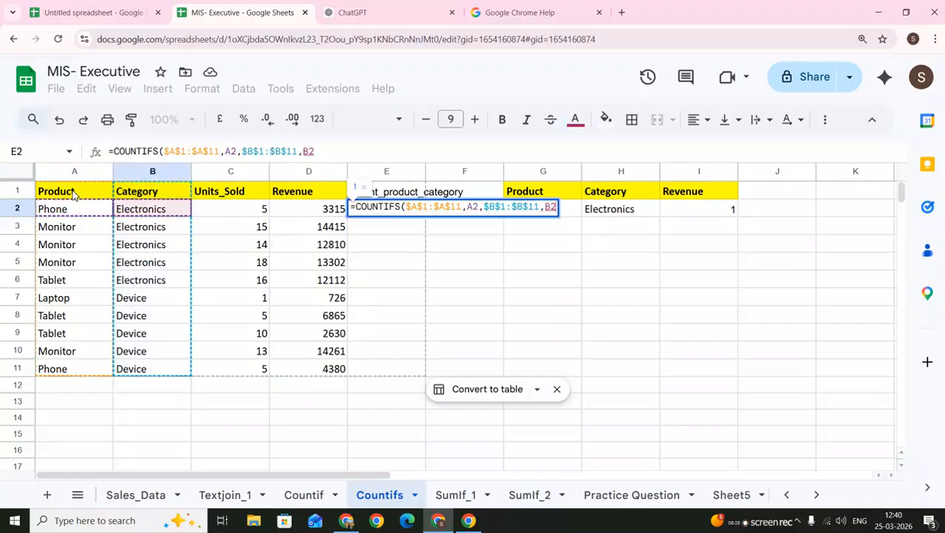
text())
key(Return)
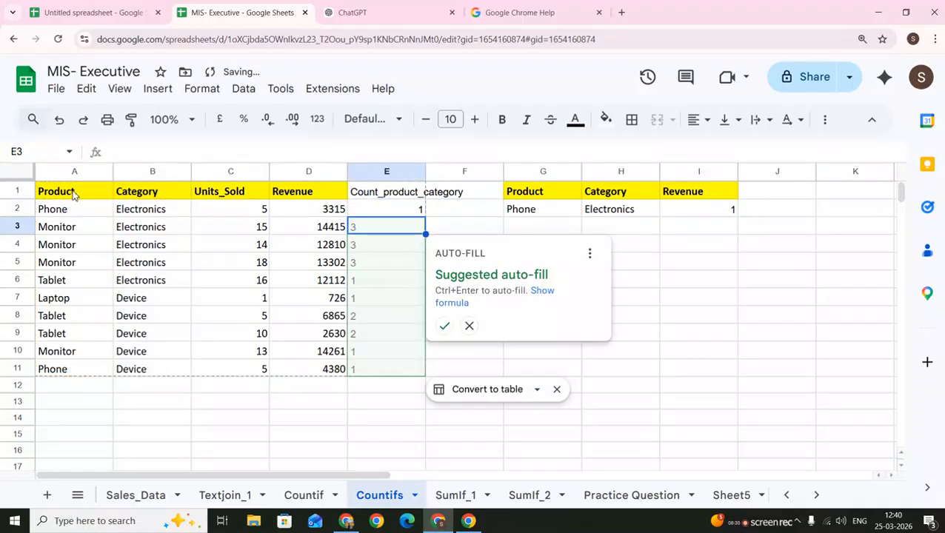
click(444, 327)
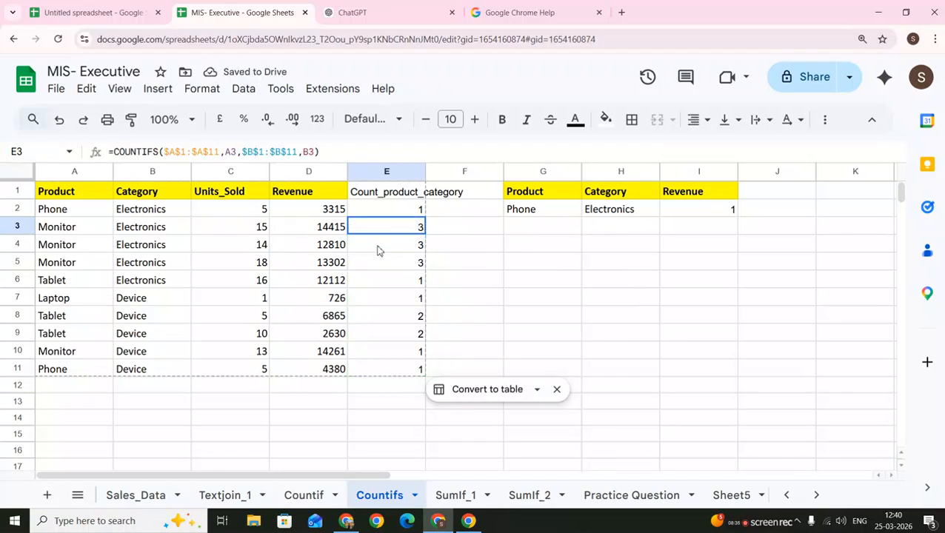
Check the counts in column E against the Monitor rows in the Electronics and Device categories
drag(378, 239, 380, 266)
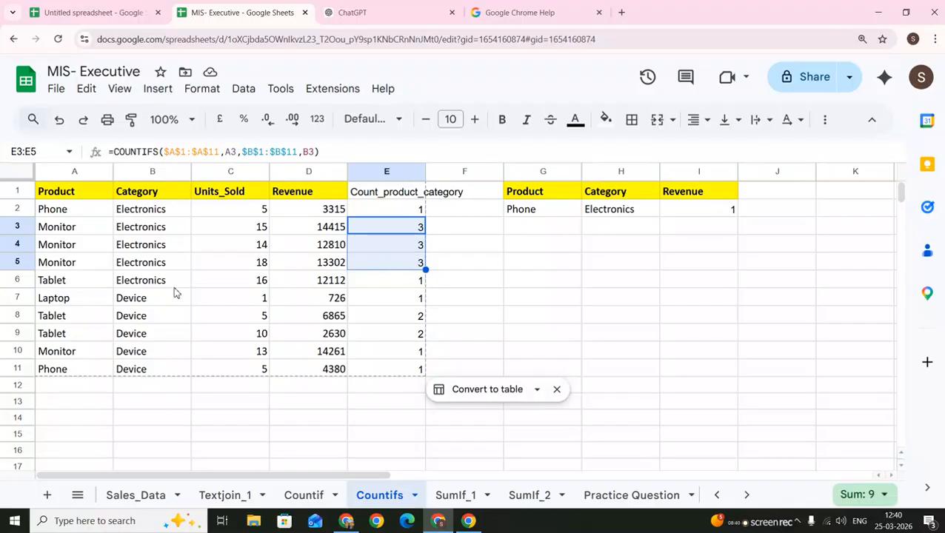
click(153, 281)
drag(104, 251, 152, 252)
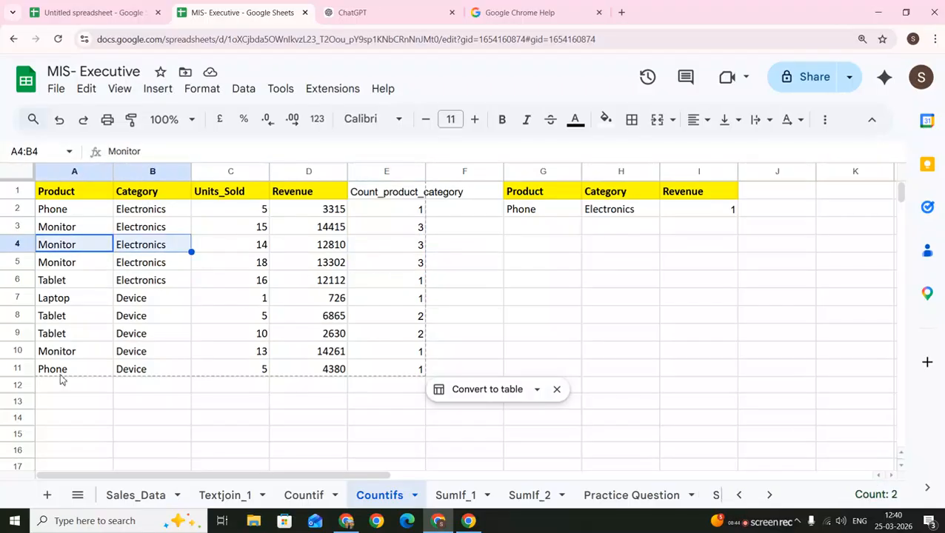
drag(83, 351, 159, 356)
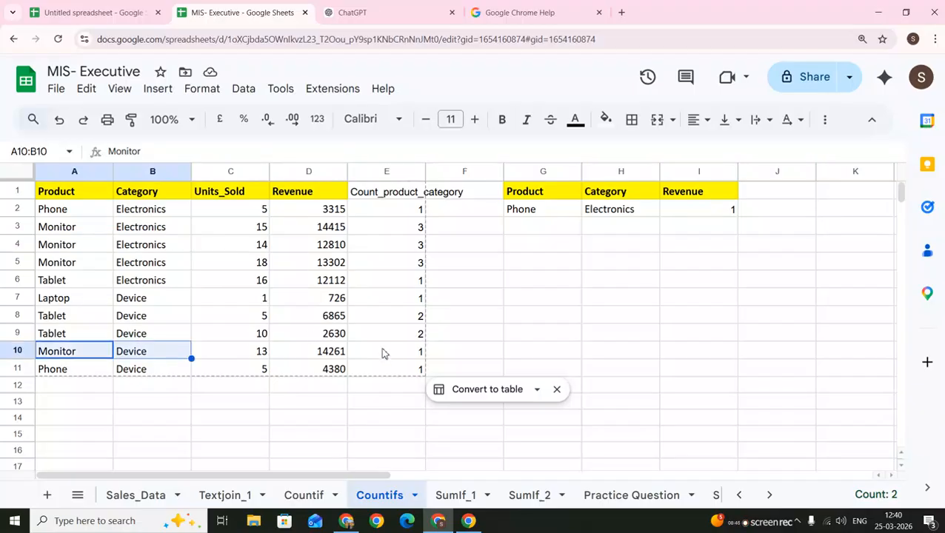
click(383, 354)
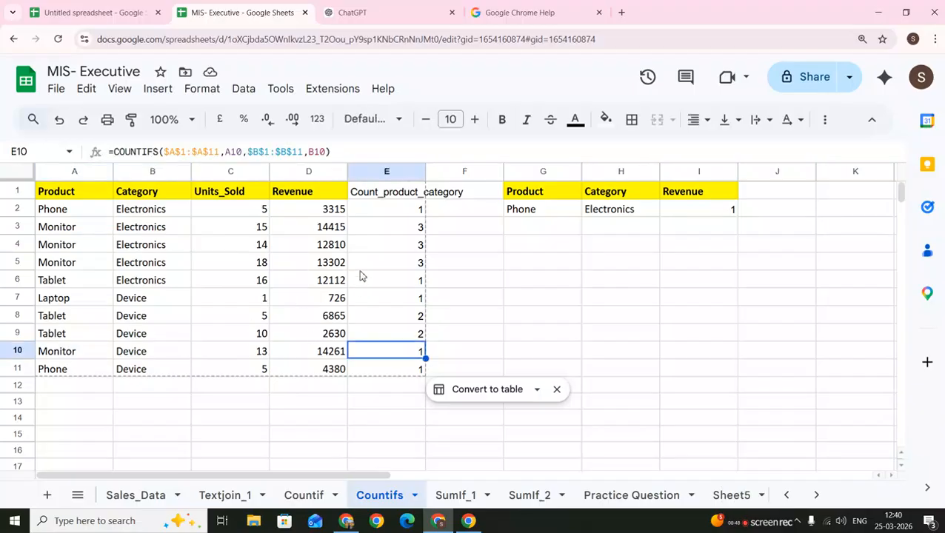
On the SumIf_1 sheet, copy the Product header from A1 to G1
click(459, 496)
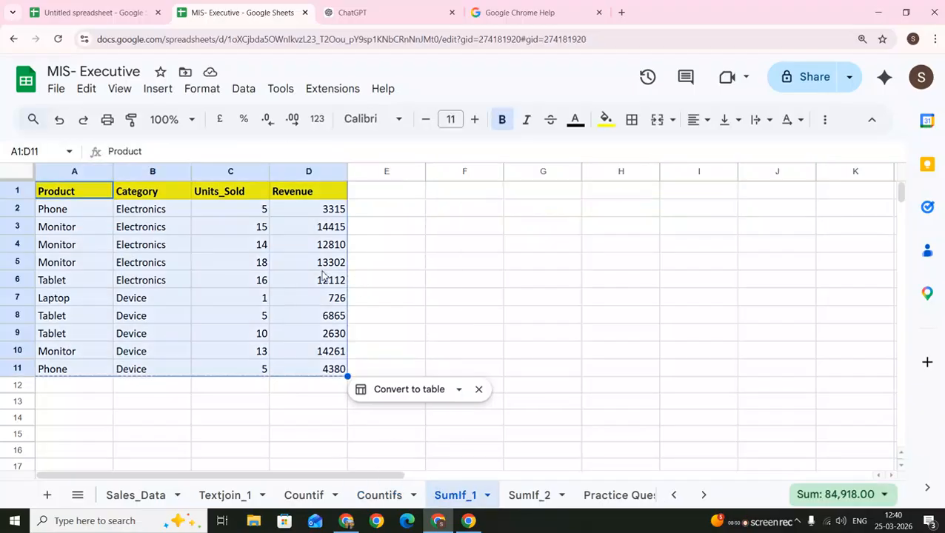
click(322, 271)
key(Up)
key(Up)
key(Up)
key(Up)
key(Left)
key(Left)
key(Left)
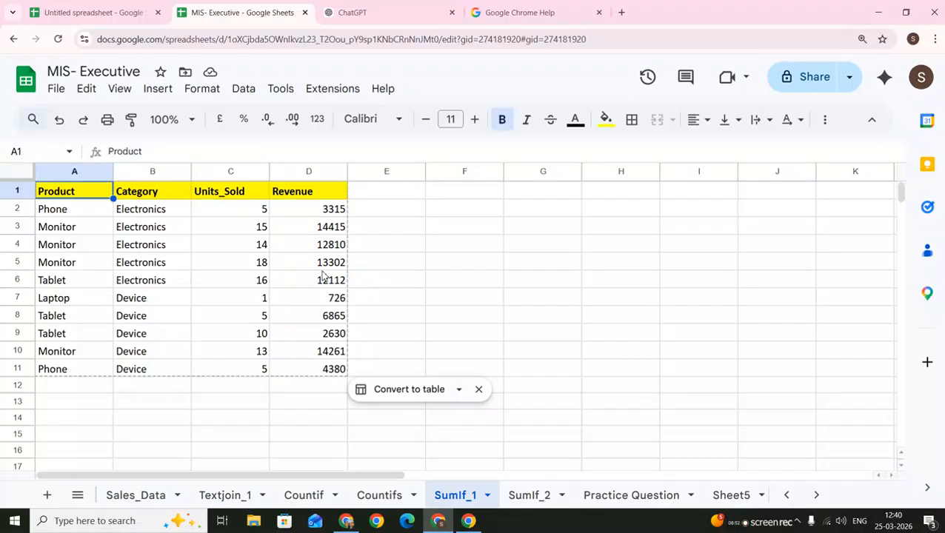
key(shift+Right)
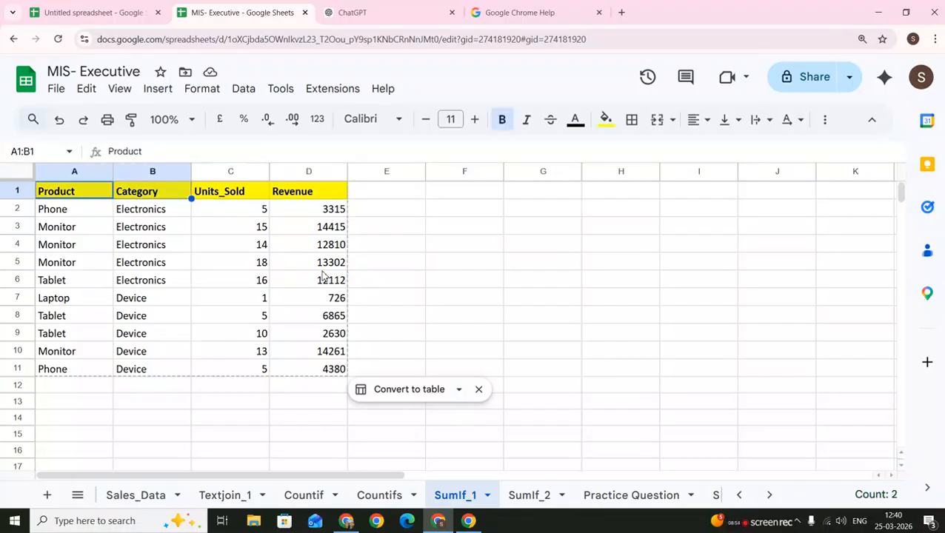
key(shift+Left)
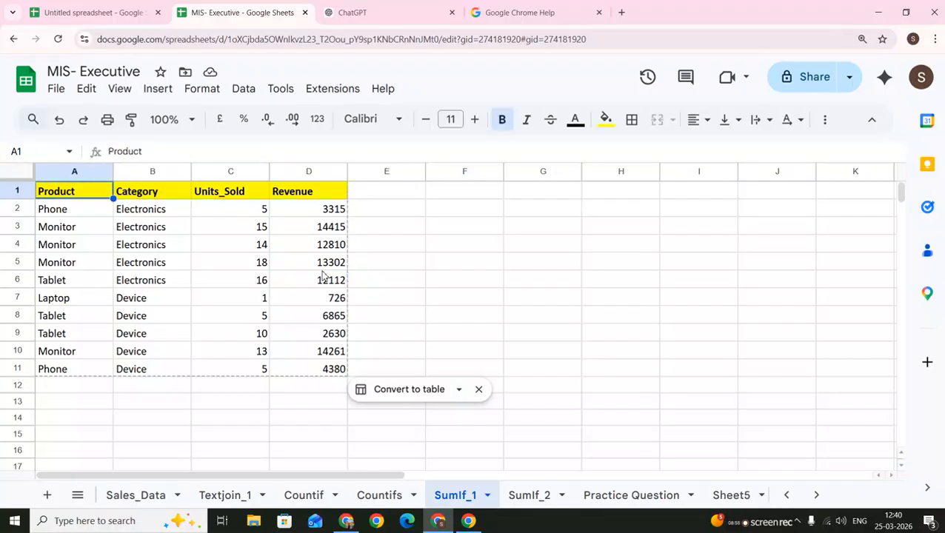
key(Right)
key(Left)
key(ctrl+c)
key(Right)
key(Right)
key(Right)
key(Right)
key(Right)
key(Right)
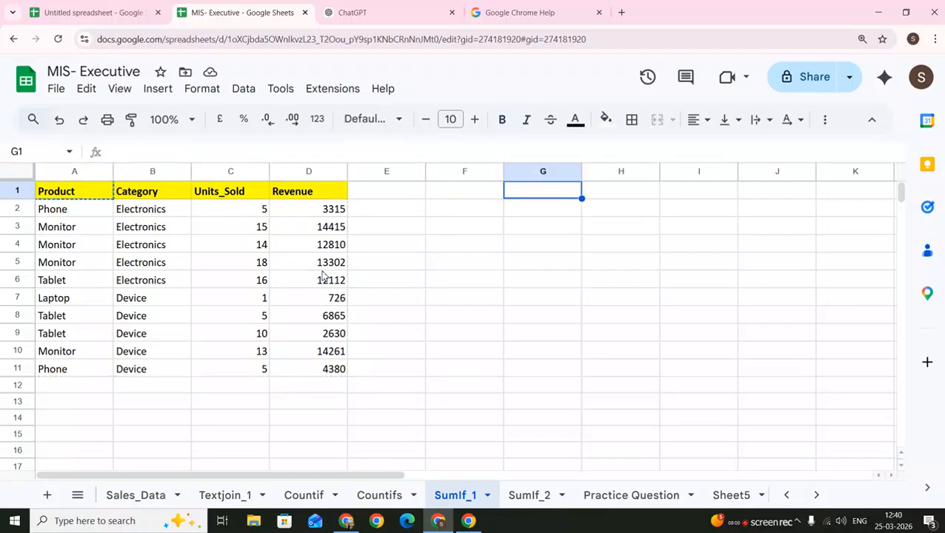
key(ctrl+v)
Copy the Units_Sold header from C1 to H1, beside the copied Product header
key(Left)
key(Left)
key(Left)
key(Left)
key(Right)
key(Left)
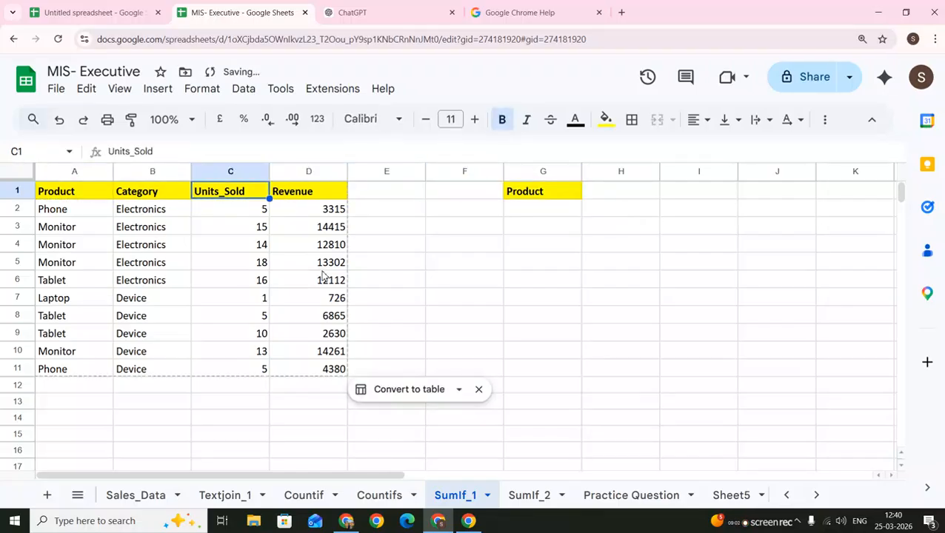
key(ctrl+c)
key(Right)
key(Right)
key(Right)
key(Right)
key(Right)
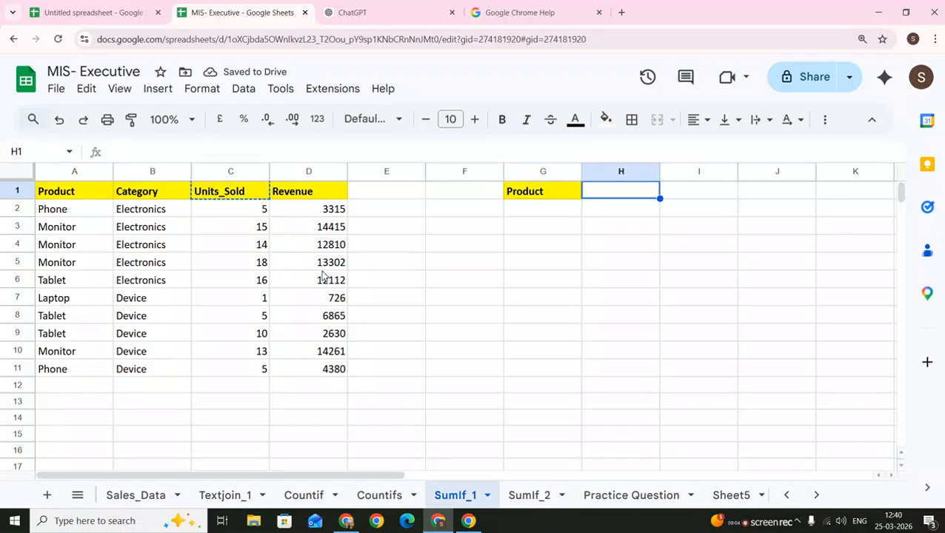
key(ctrl+v)
Enter the header Product Wise Unit Sold in E1 and reselect that cell
key(Left)
key(Left)
key(Left)
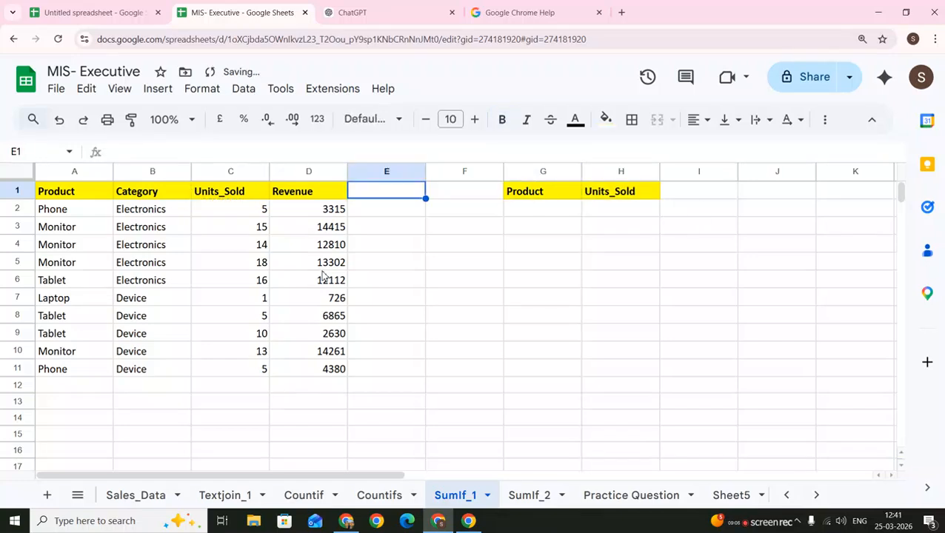
text(Pro)
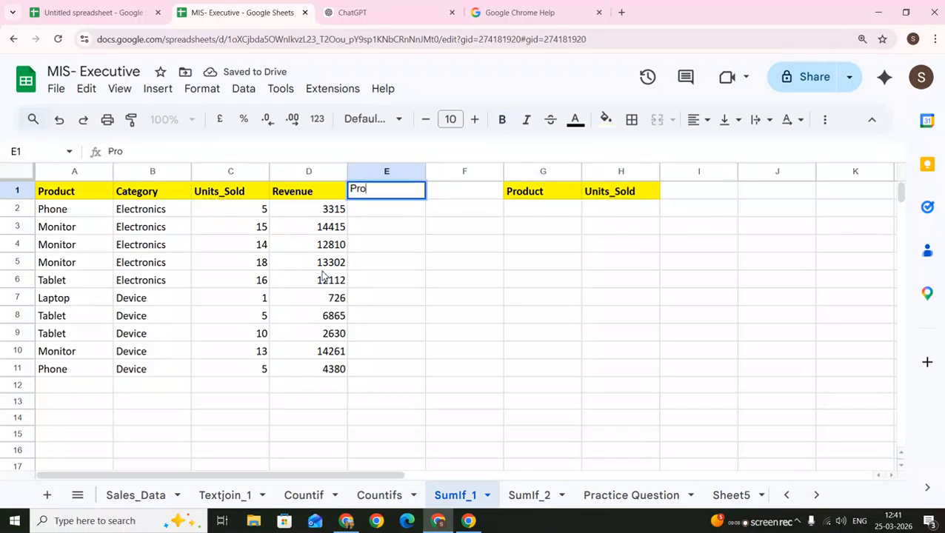
text(duct Vsl)
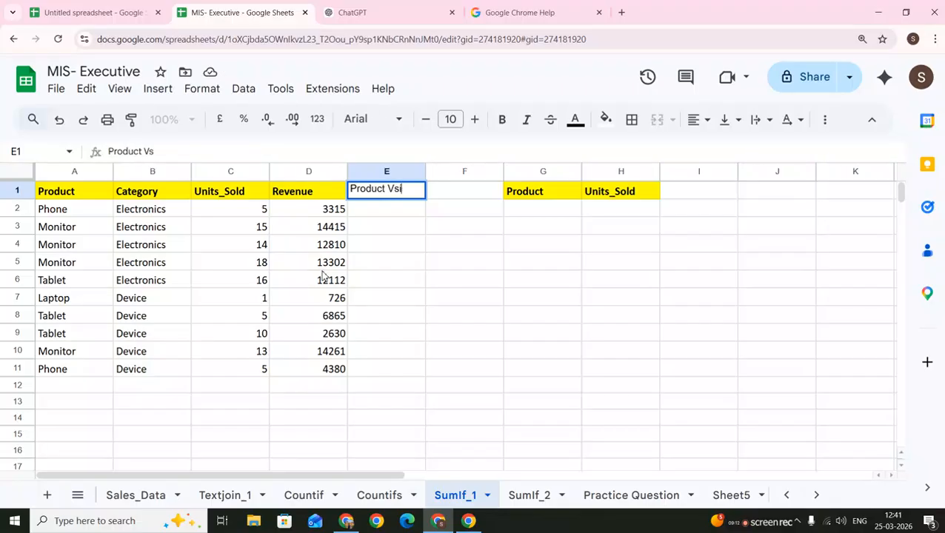
key(BackSpace)
key(BackSpace)
key(BackSpace)
text(Wise Unit)
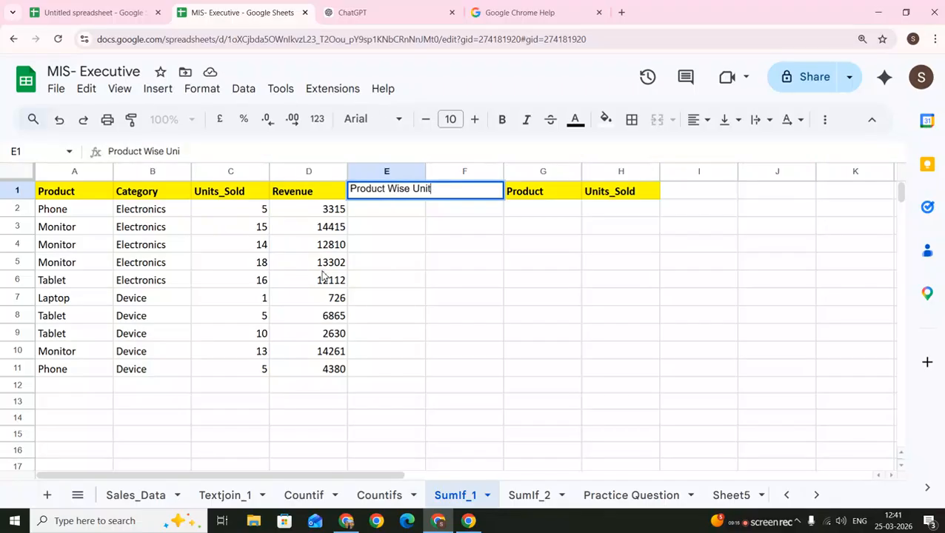
text( Sold)
key(Return)
key(Up)
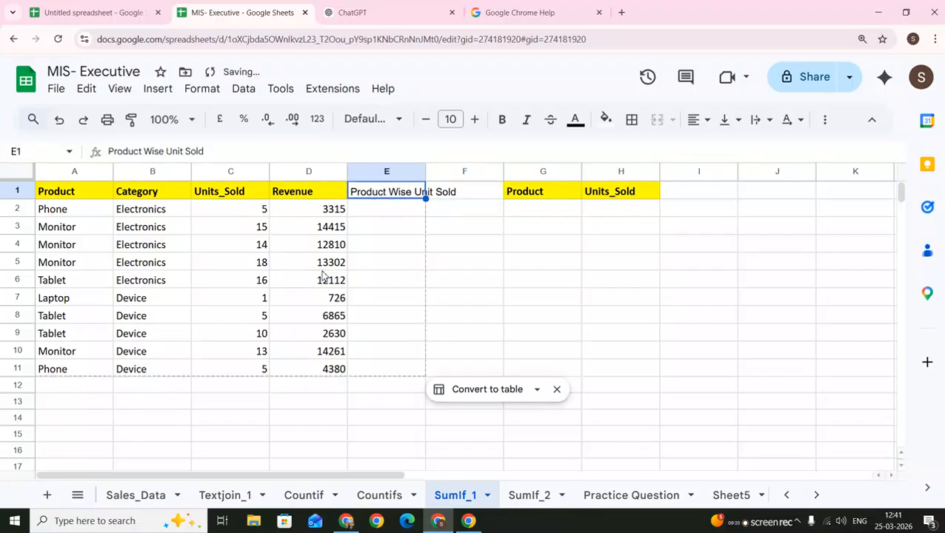
Change the E1 header to Product Wise Total Unit Sold and select G2 under the copied Product header
key(F2)
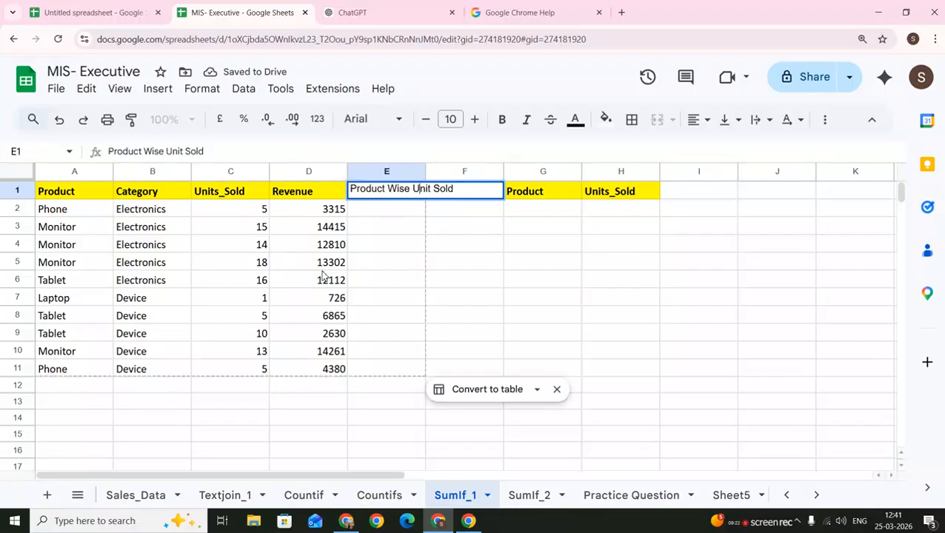
text(Total)
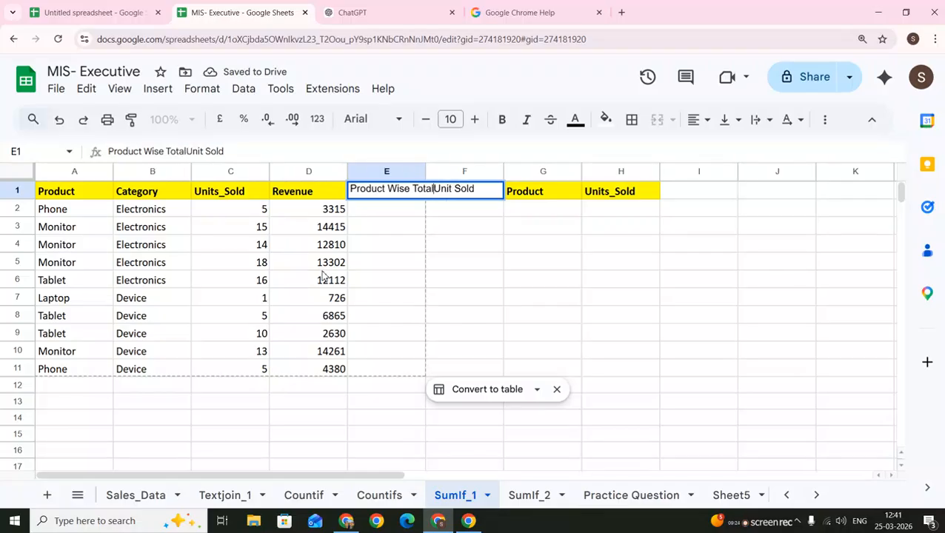
key(Return)
key(Up)
key(Right)
key(Right)
key(Down)
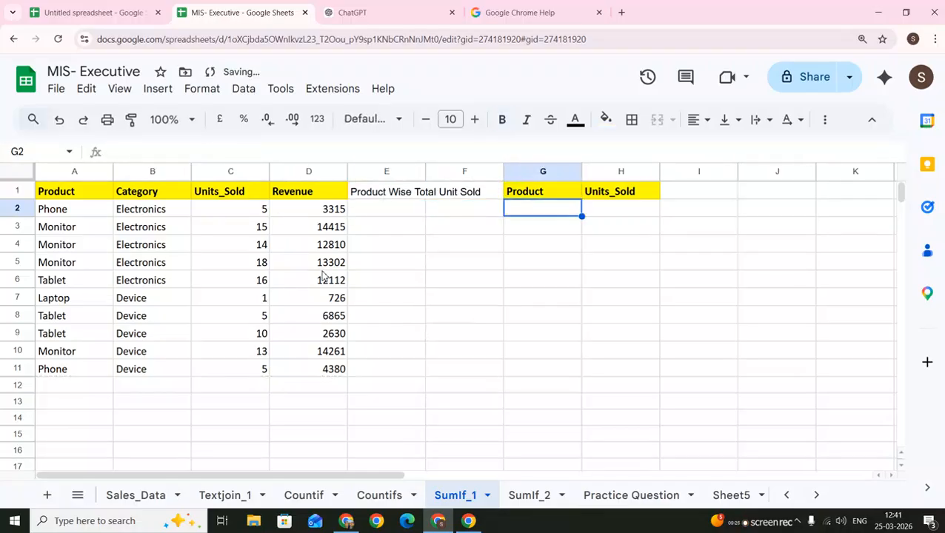
text(=)
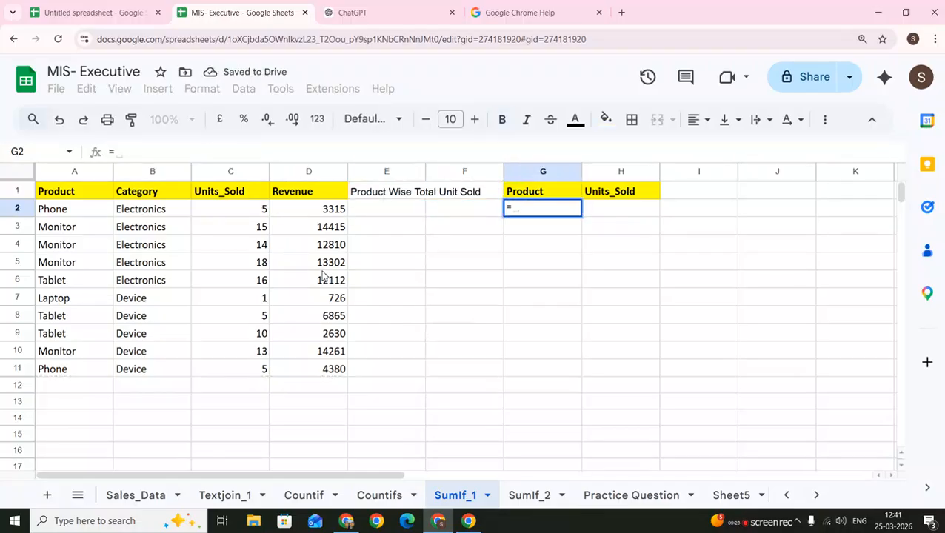
text(sumf)
key(BackSpace)
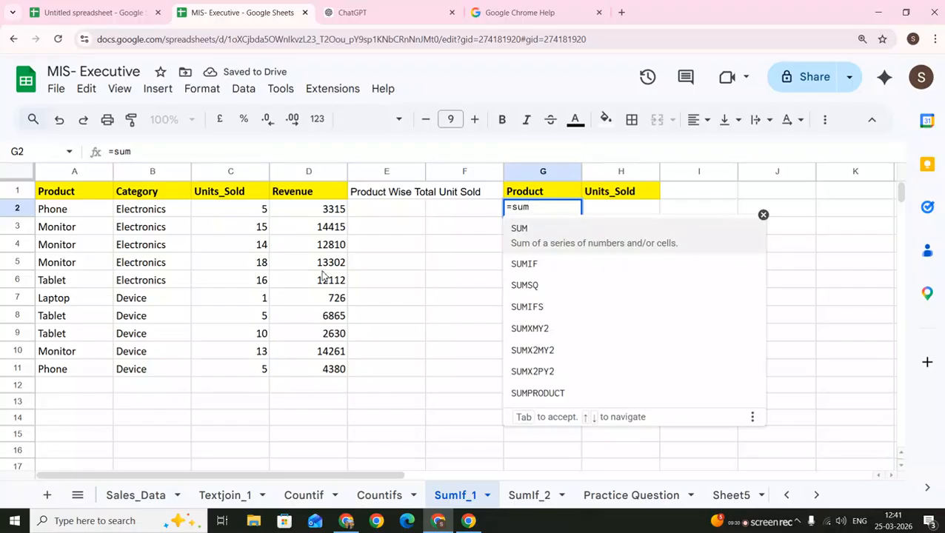
text(if)
key(Tab)
key(Left)
key(Left)
key(Left)
key(Left)
key(Left)
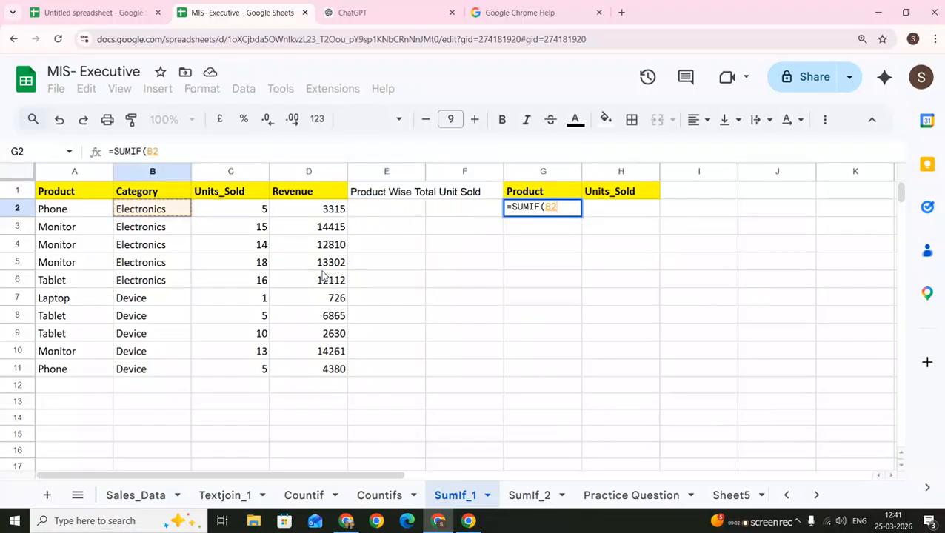
key(Left)
key(Escape)
Copy the product Phone from A2 to G2 and select H2 beside it
key(Right)
key(Left)
key(Left)
key(Left)
key(Left)
key(Left)
key(Left)
key(Left)
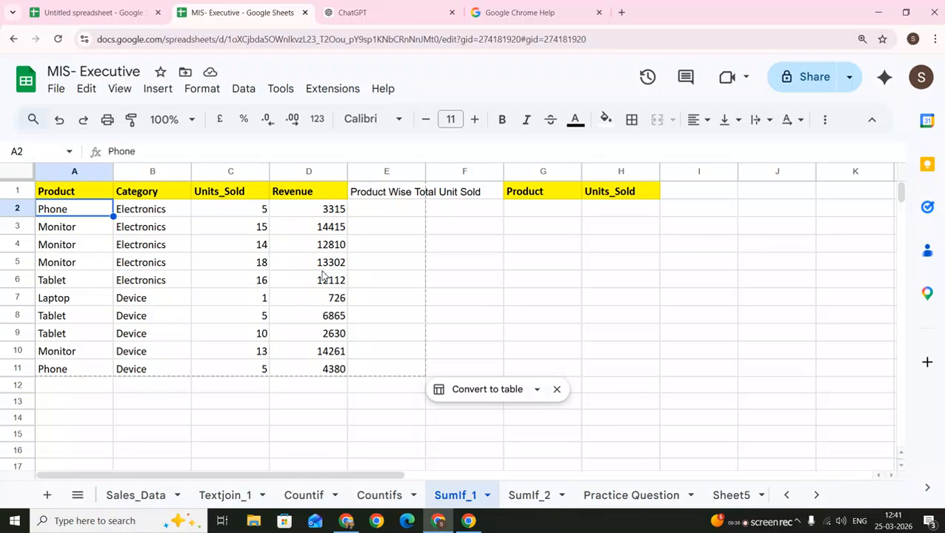
key(ctrl+c)
key(Right)
key(Right)
key(Right)
key(Right)
key(Right)
key(Right)
key(ctrl+v)
key(Right)
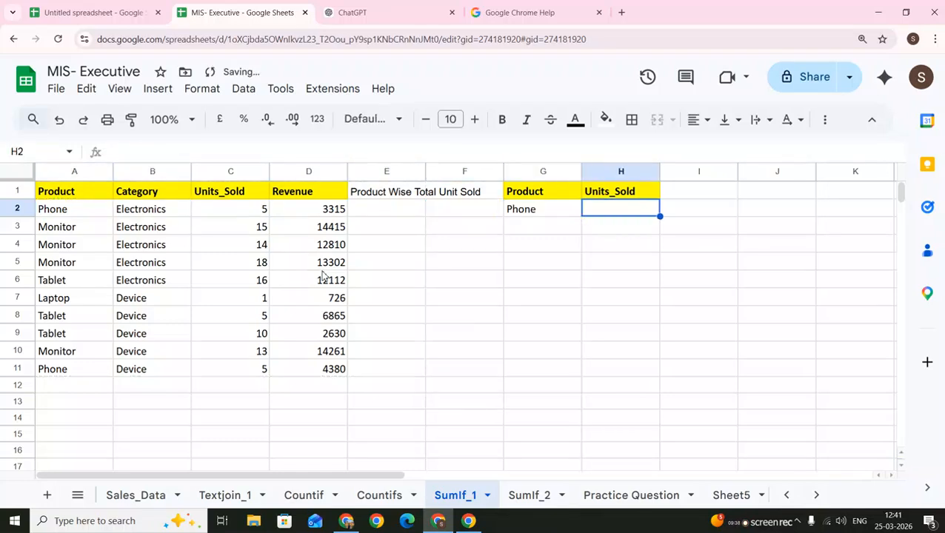
text(=cum)
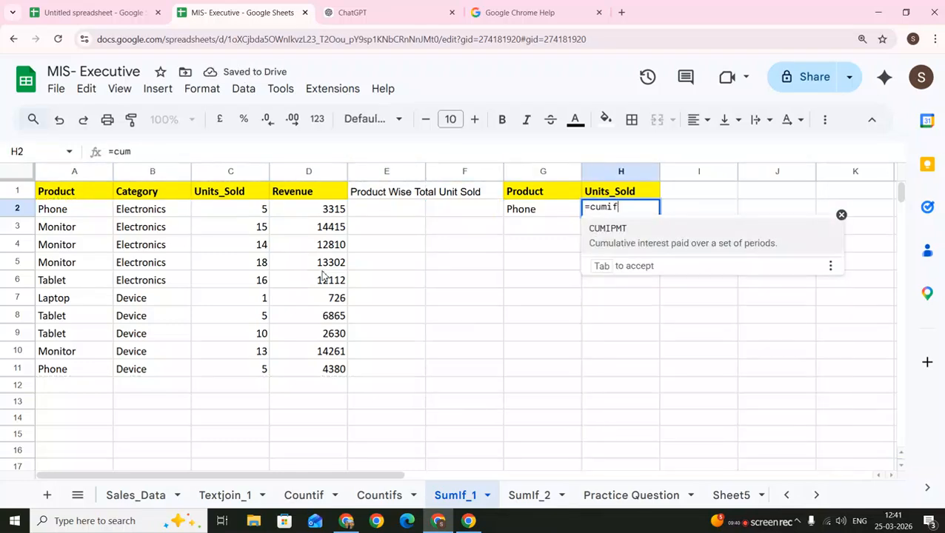
key(BackSpace)
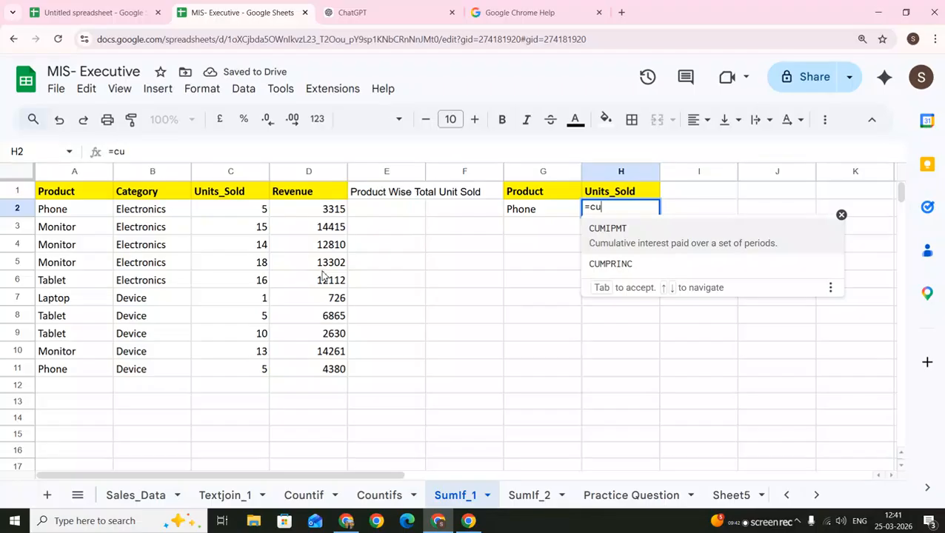
text(mif)
key(BackSpace)
key(BackSpace)
text(i)
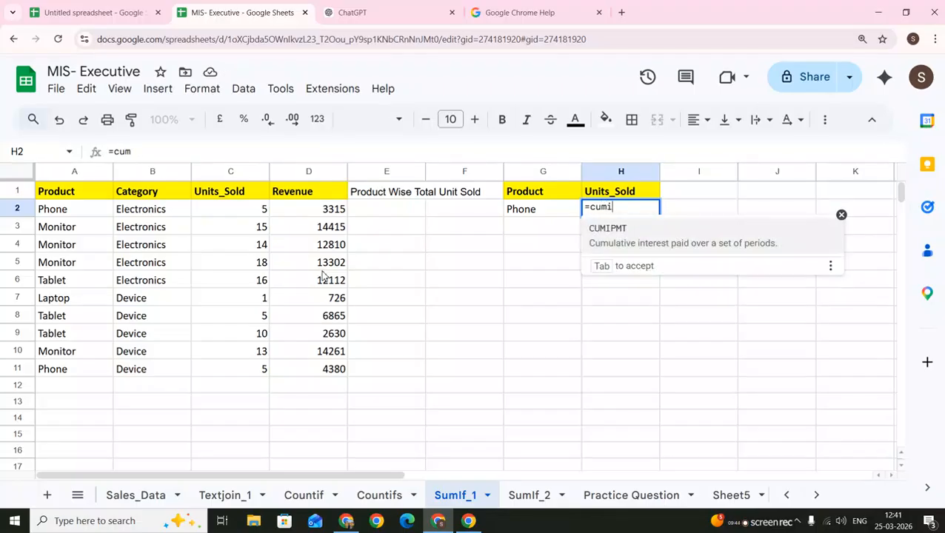
text(f)
key(BackSpace)
key(BackSpace)
key(BackSpace)
key(BackSpace)
key(BackSpace)
Begin a SUMIF formula in H2 with the Product column as the absolute range $A$1:$A$11
text(sumif)
key(Tab)
key(Down)
key(Down)
key(Down)
key(Down)
key(Up)
key(Up)
key(Up)
key(Up)
key(BackSpace)
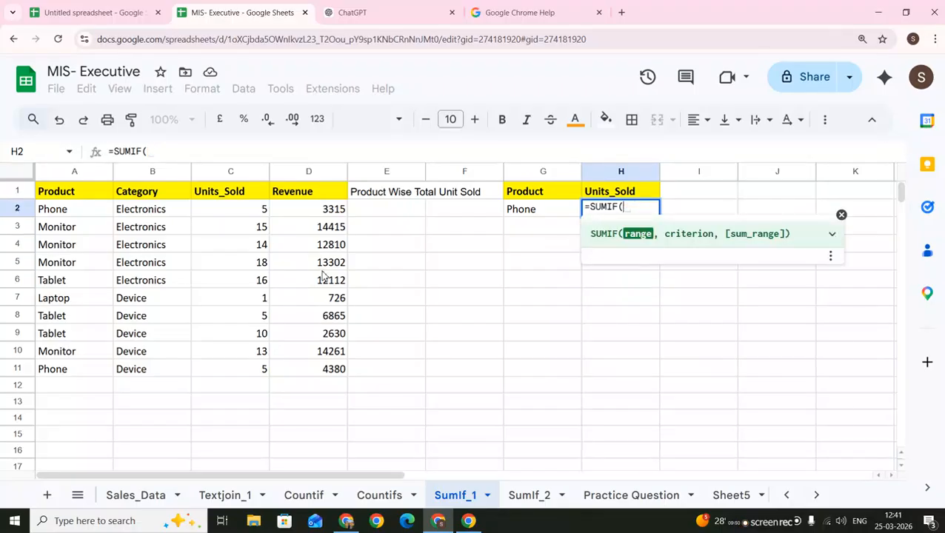
key(Left)
key(Left)
key(Left)
key(Left)
key(Left)
key(Left)
key(Left)
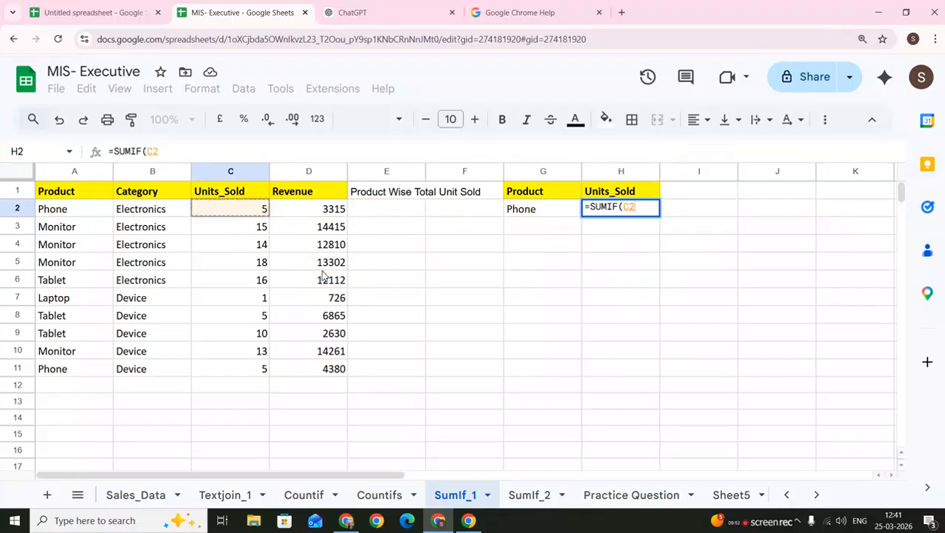
key(Up)
key(ctrl+shift+Down)
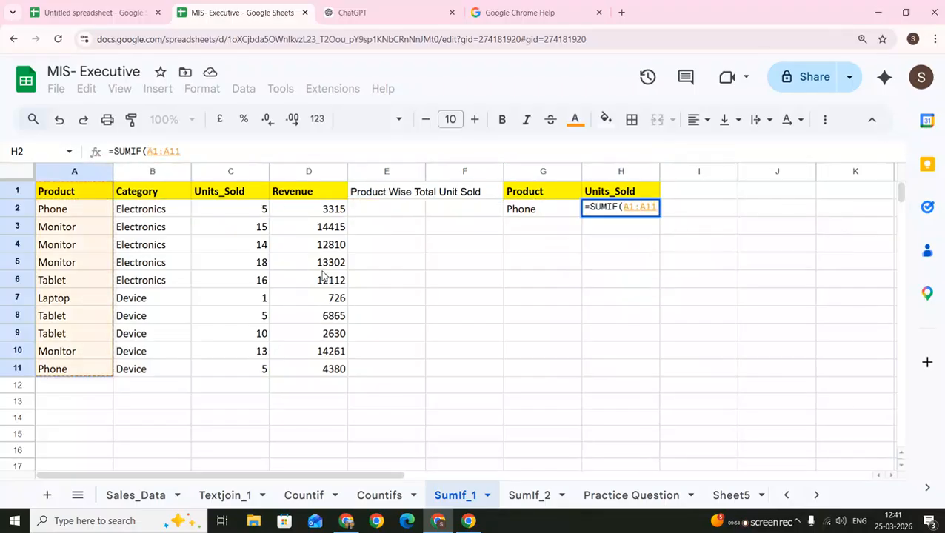
key(F4)
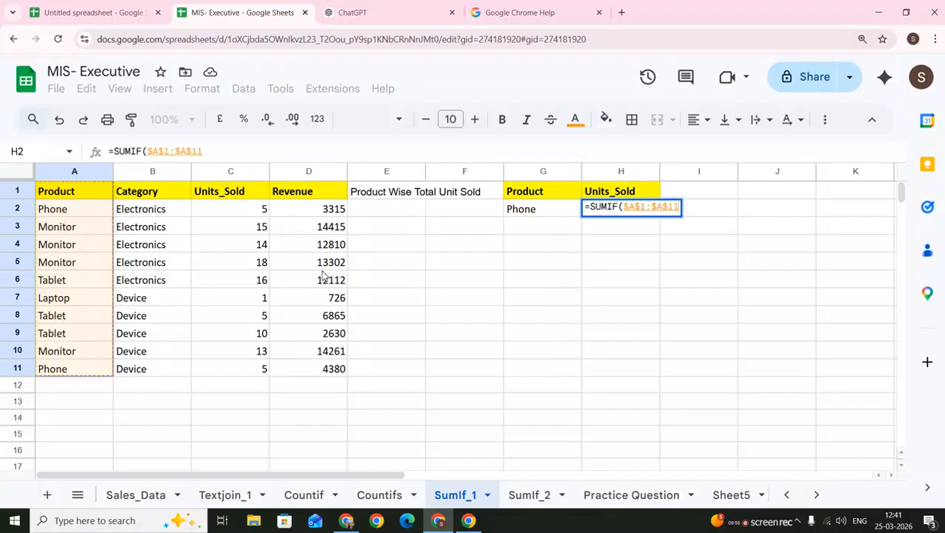
Set the SUMIF criterion to the product in G2
text(,)
key(Left)
key(Left)
key(Left)
key(Left)
key(Left)
key(Left)
key(Left)
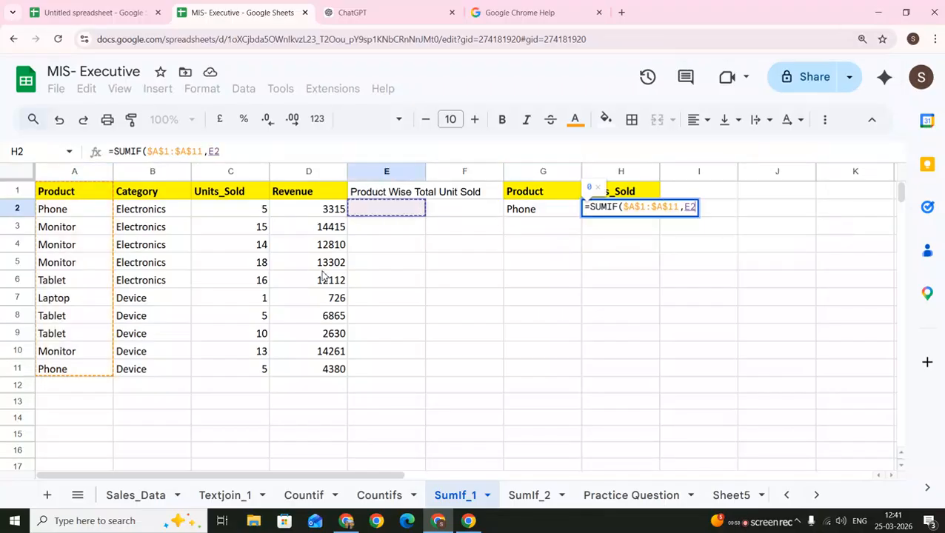
key(Right)
key(Right)
key(Right)
key(Right)
key(Right)
key(Right)
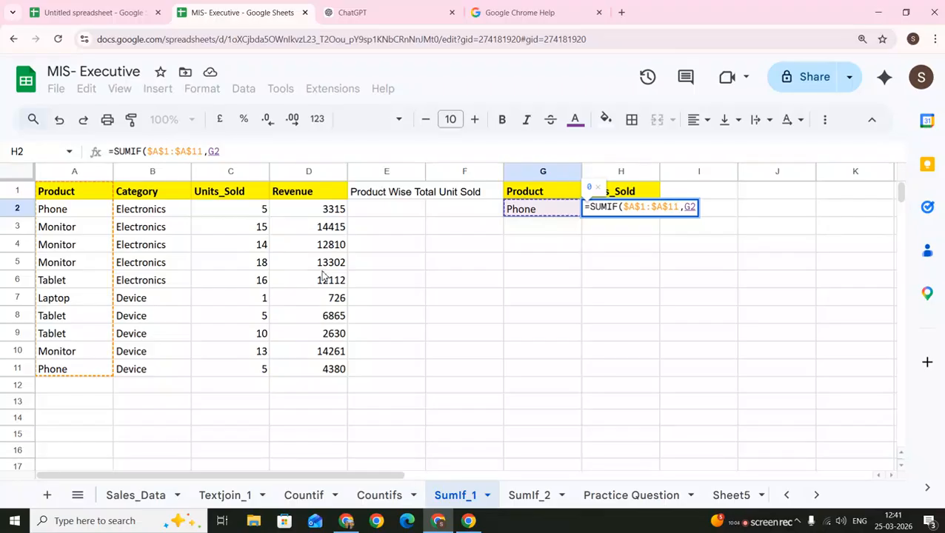
Use the Revenue range D1:D11 as the sum range and complete the SUMIF formula in H2
text(,)
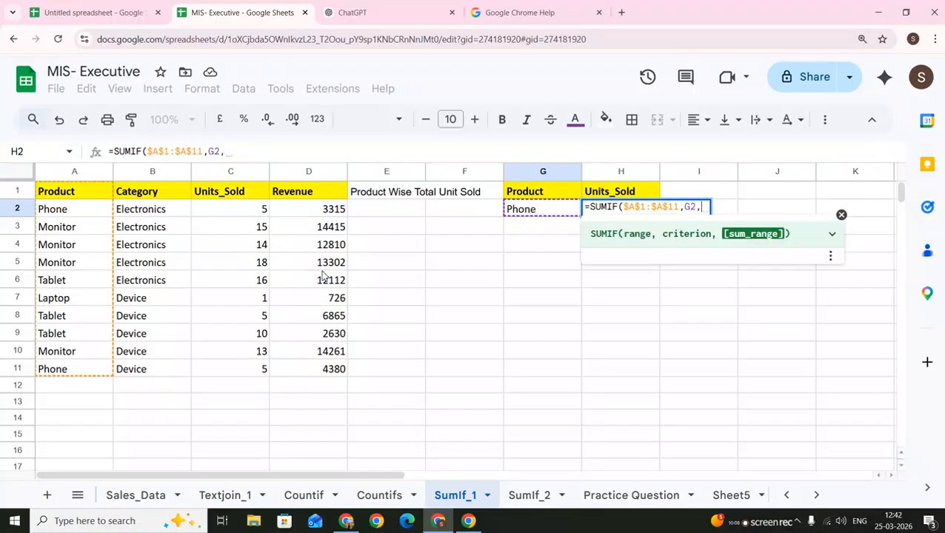
key(Left)
key(Left)
key(Left)
key(Left)
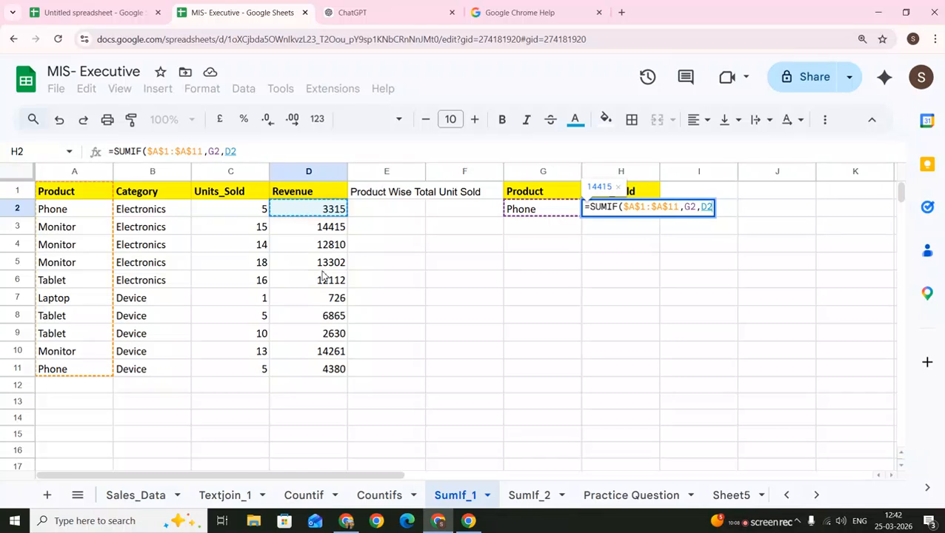
key(shift+Up)
key(ctrl+shift+Down)
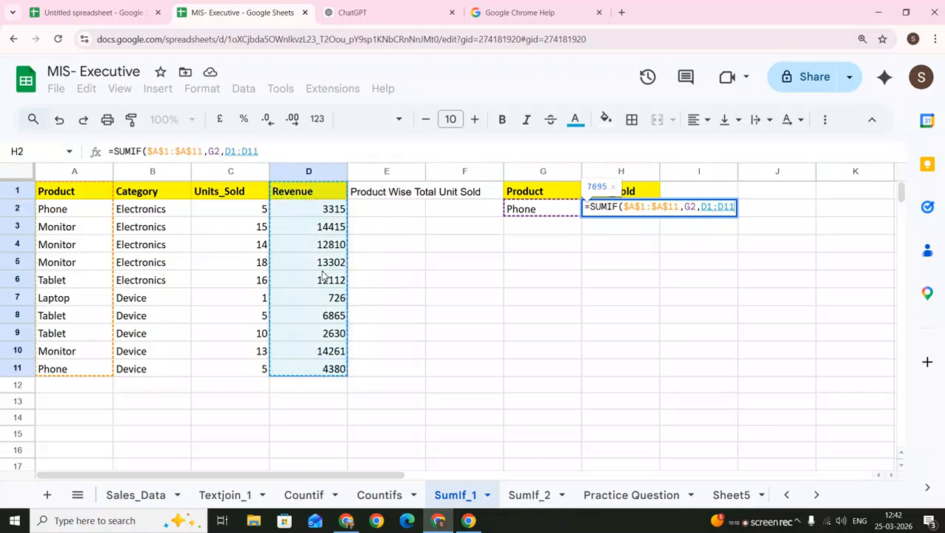
key(Return)
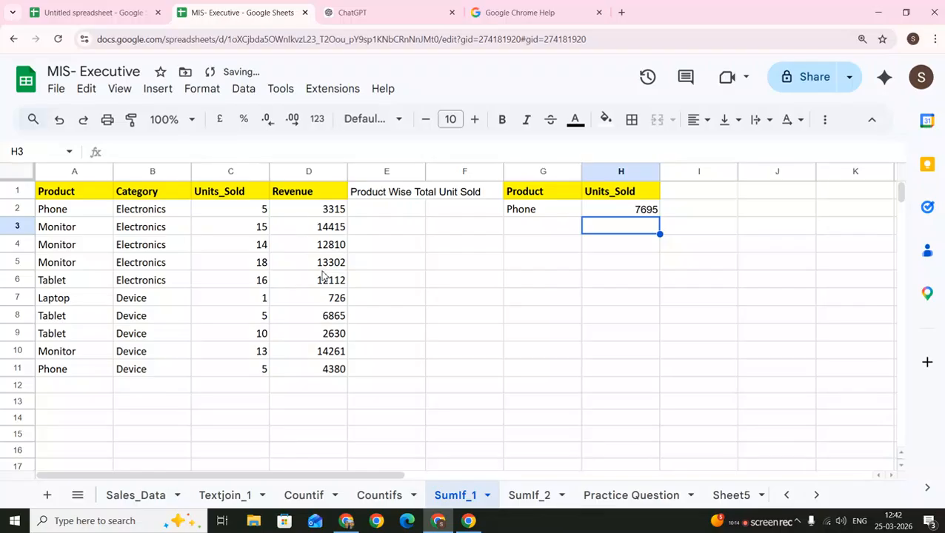
Change the H1 header to Total Units_Sold and reselect the formula cell H2
key(Up)
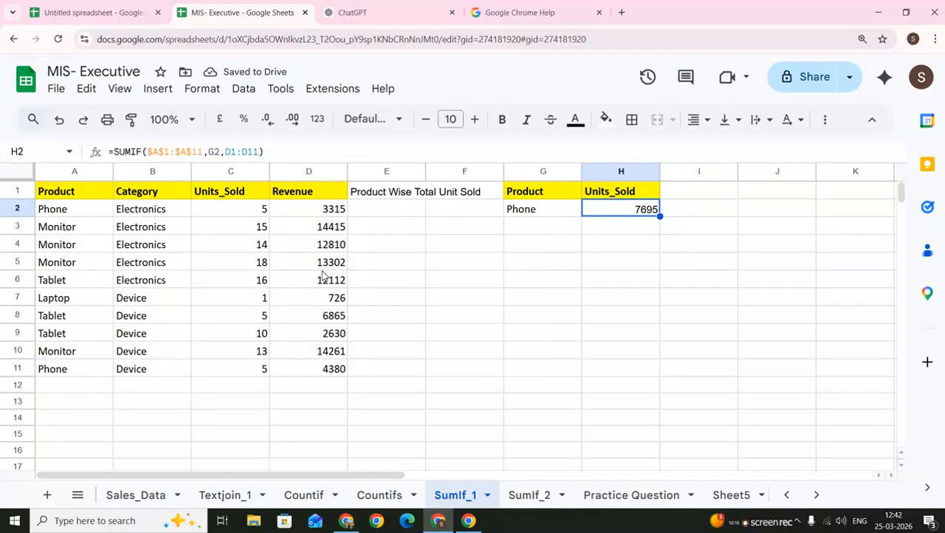
key(Up)
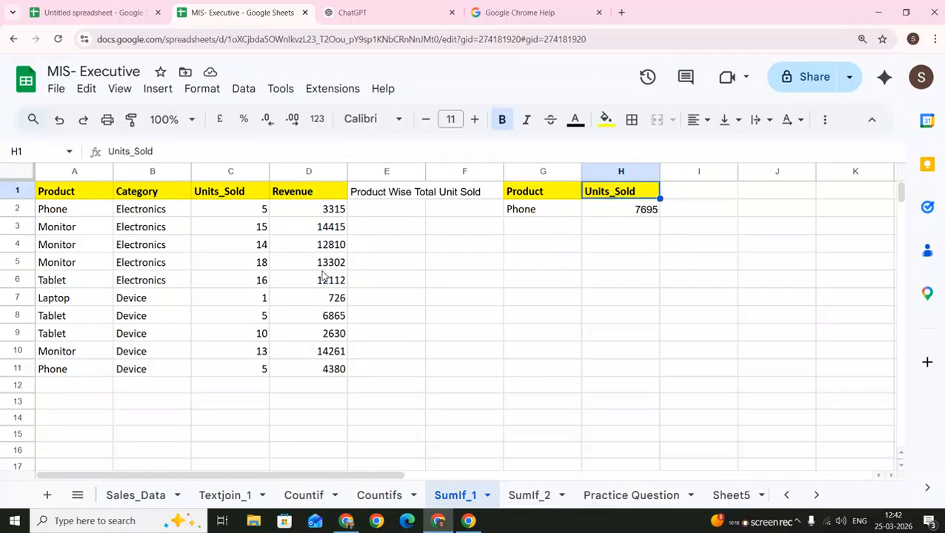
key(F2)
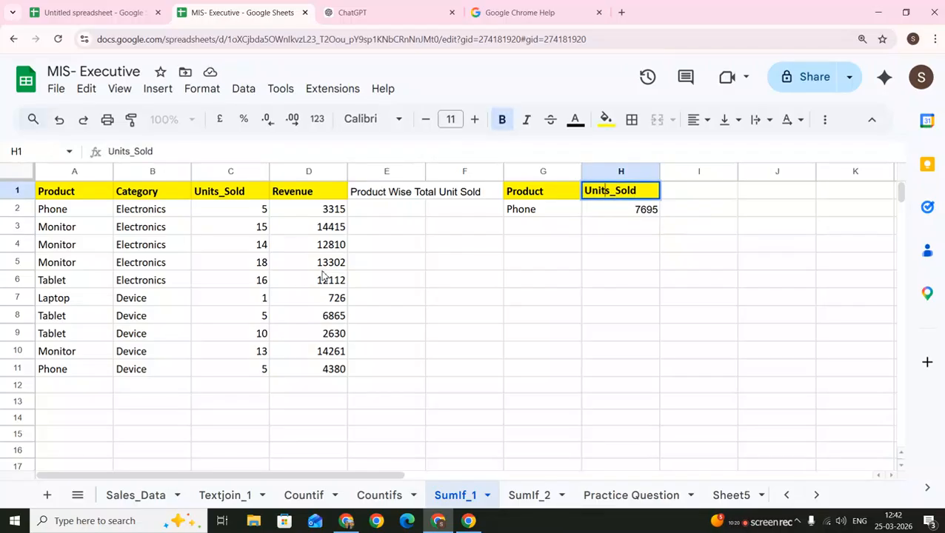
text(Total)
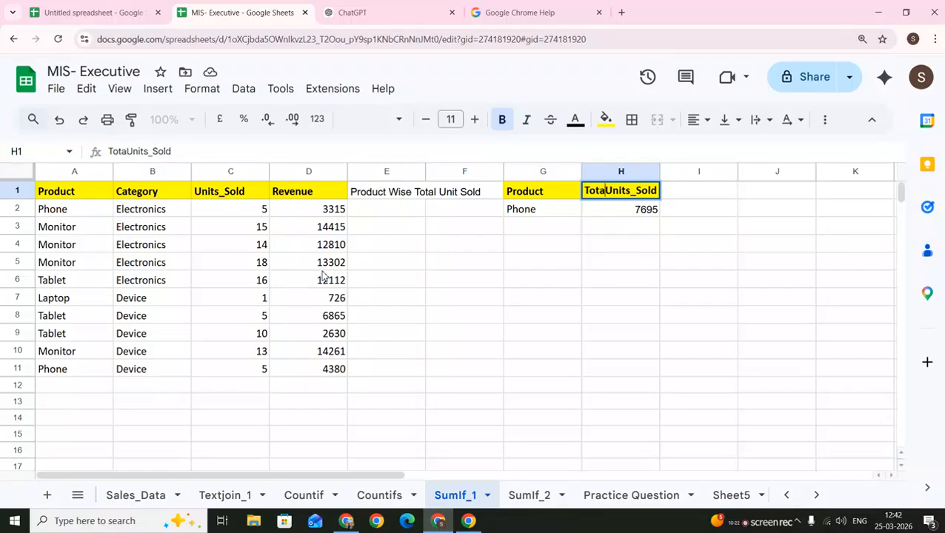
key(Return)
key(Up)
key(Down)
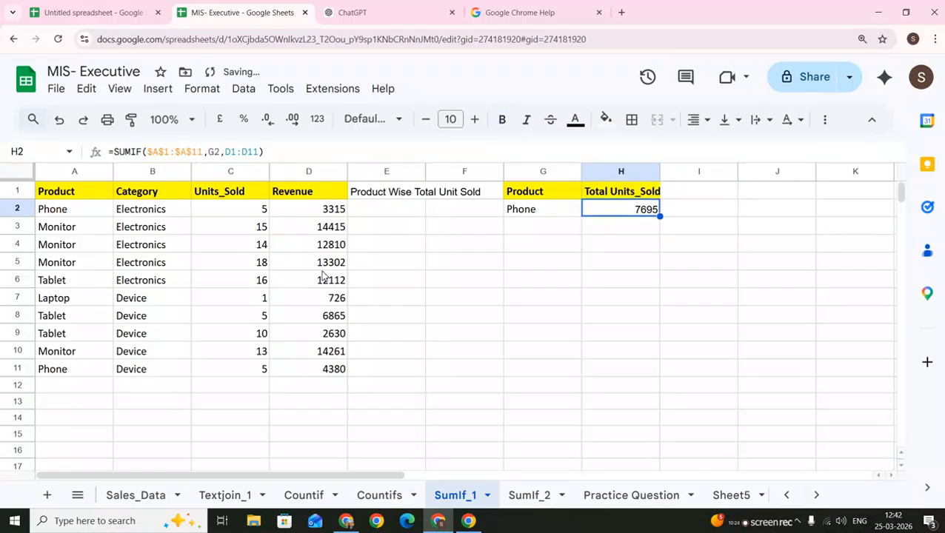
Clear the product name in A2 and undo that deletion
key(Left)
key(Left)
key(Left)
key(Left)
key(Left)
key(Left)
key(Left)
key(Up)
key(Right)
key(Down)
key(Left)
key(BackSpace)
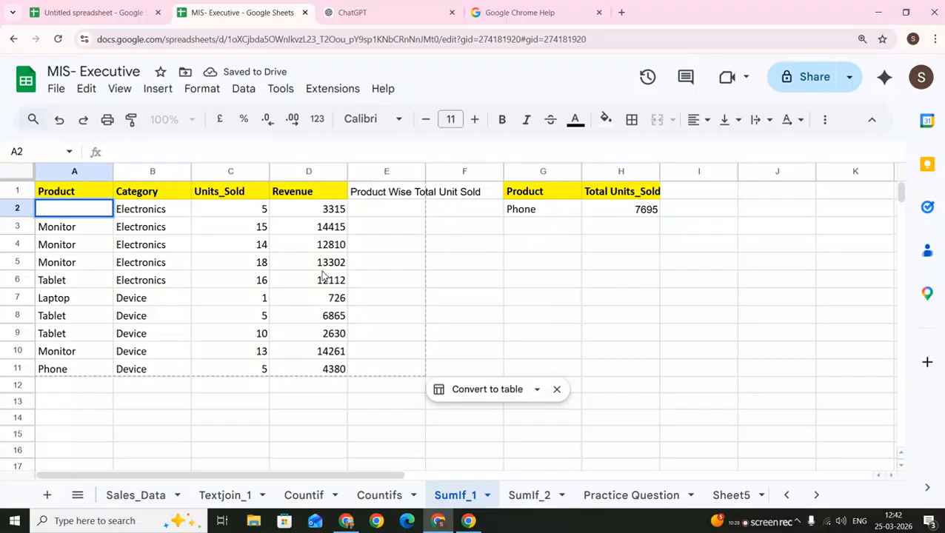
key(Return)
key(Up)
key(ctrl+z)
Add a filter to the data table headers starting at A1
key(Up)
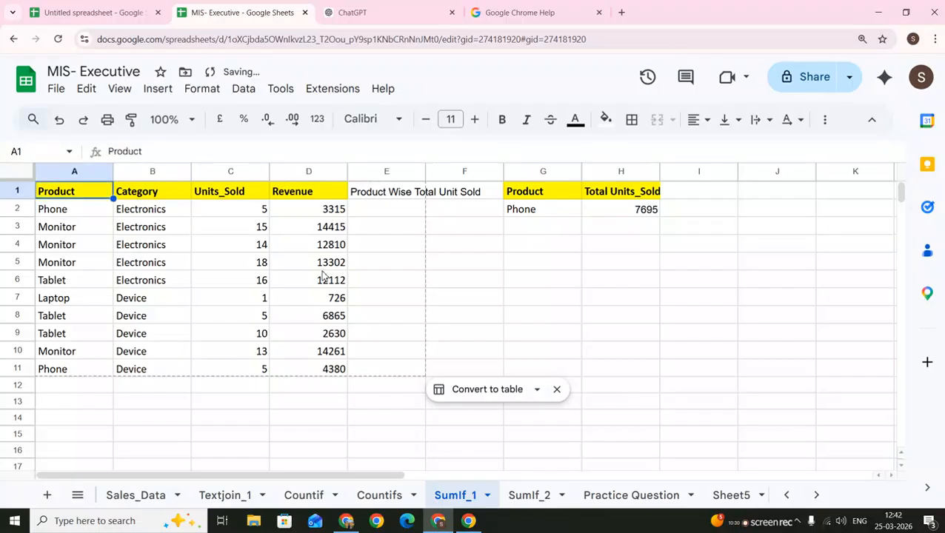
key(ctrl+shift+Right)
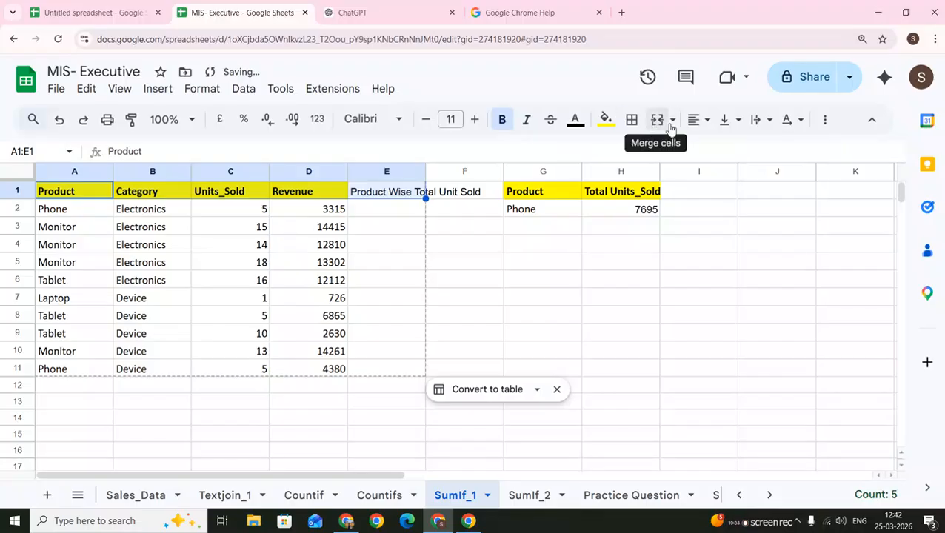
click(825, 119)
click(767, 150)
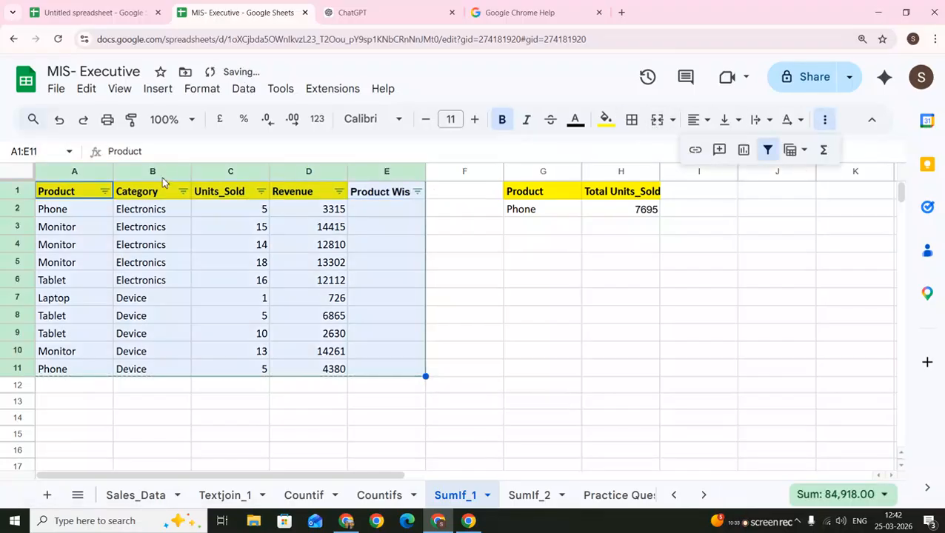
Filter the Product column to show only Phone, excluding Laptop, Monitor and Tablet
click(104, 192)
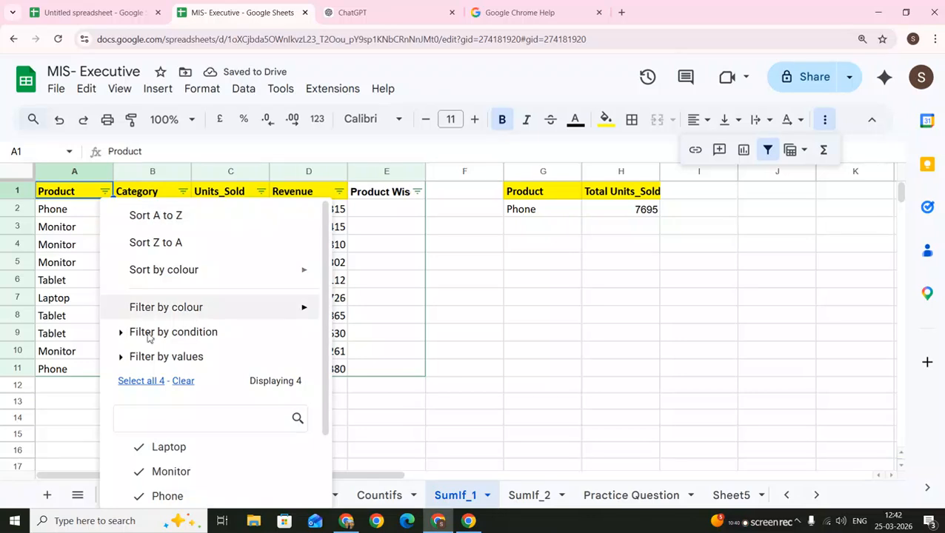
click(156, 440)
scroll(155, 440, down, 1)
click(132, 410)
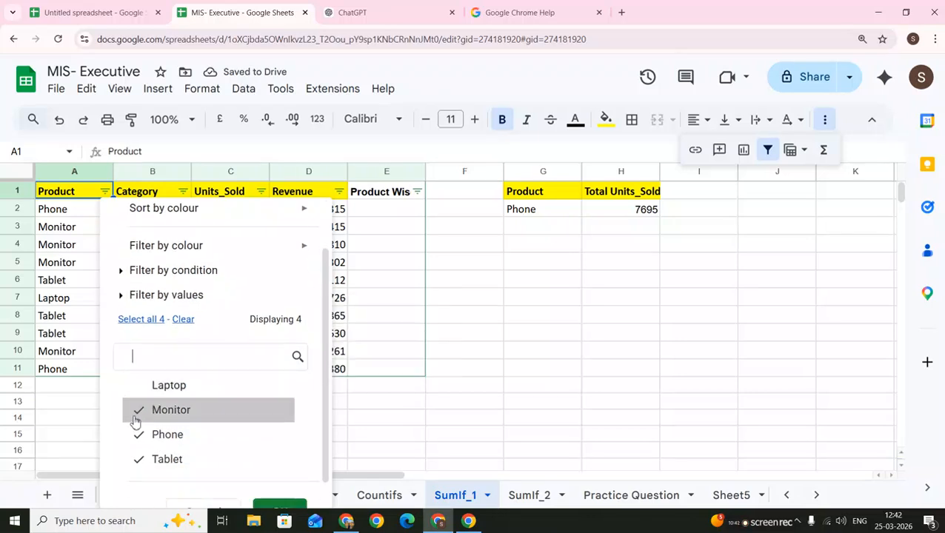
click(141, 459)
scroll(271, 512, down, 1)
click(278, 495)
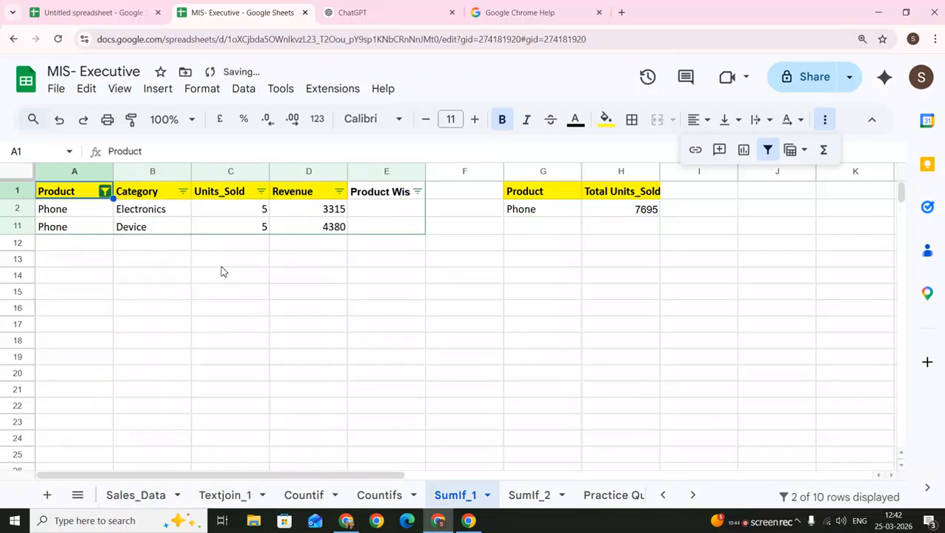
Check the sums of the filtered Phone rows in the Revenue and Units_Sold columns against the SUMIF result
click(300, 213)
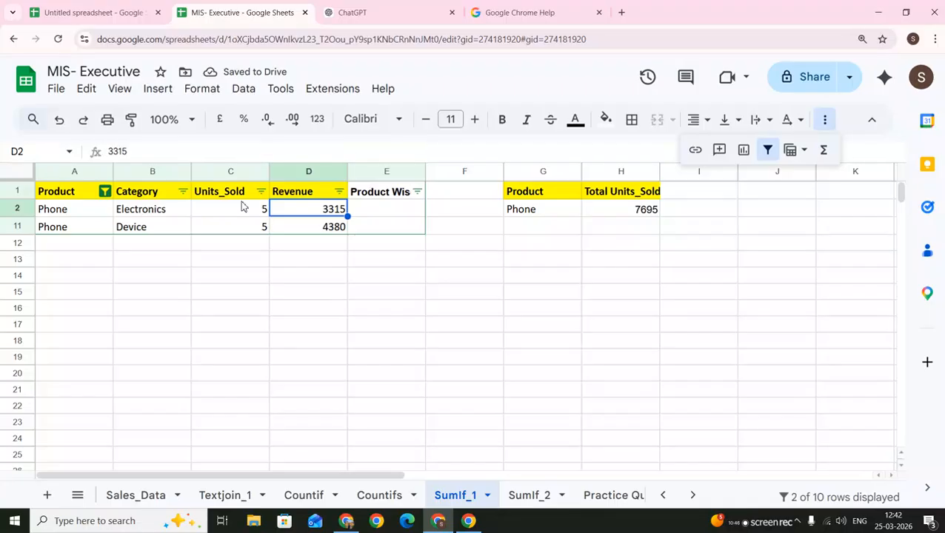
drag(307, 212, 308, 232)
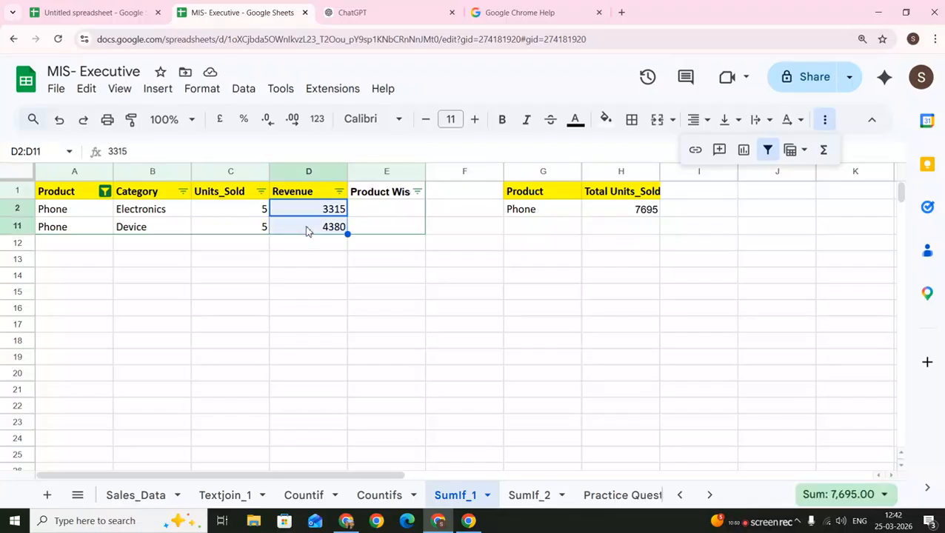
drag(248, 210, 248, 227)
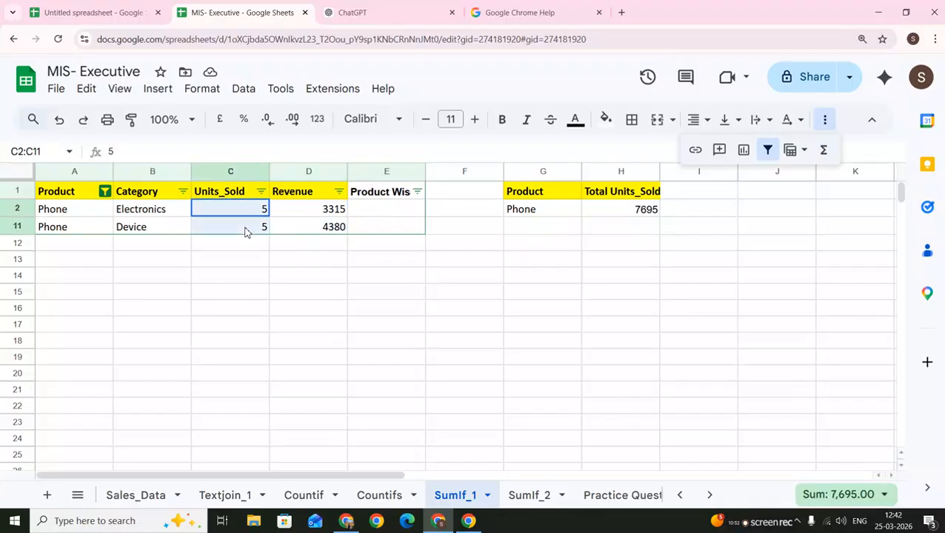
Change the sum range of the SUMIF formula in H2 to C1:C11
double_click(625, 209)
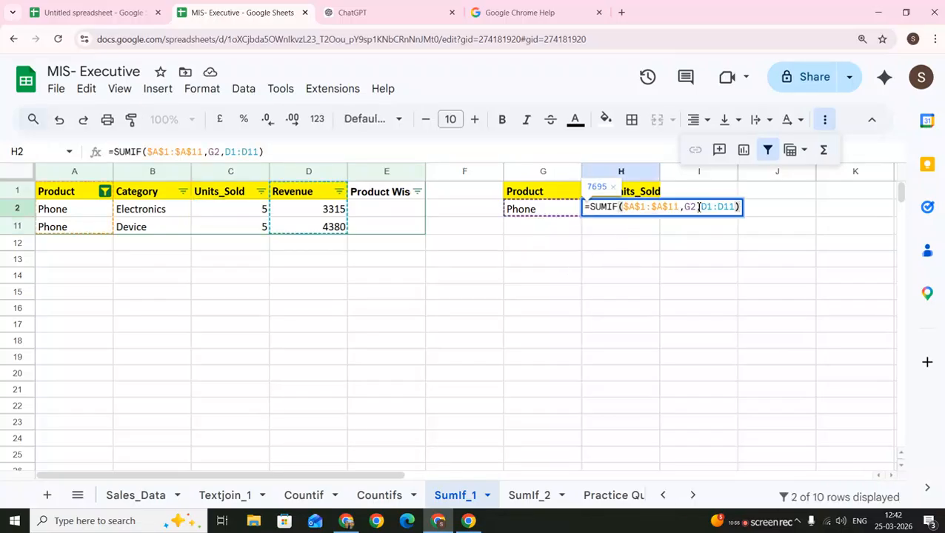
drag(702, 207, 737, 207)
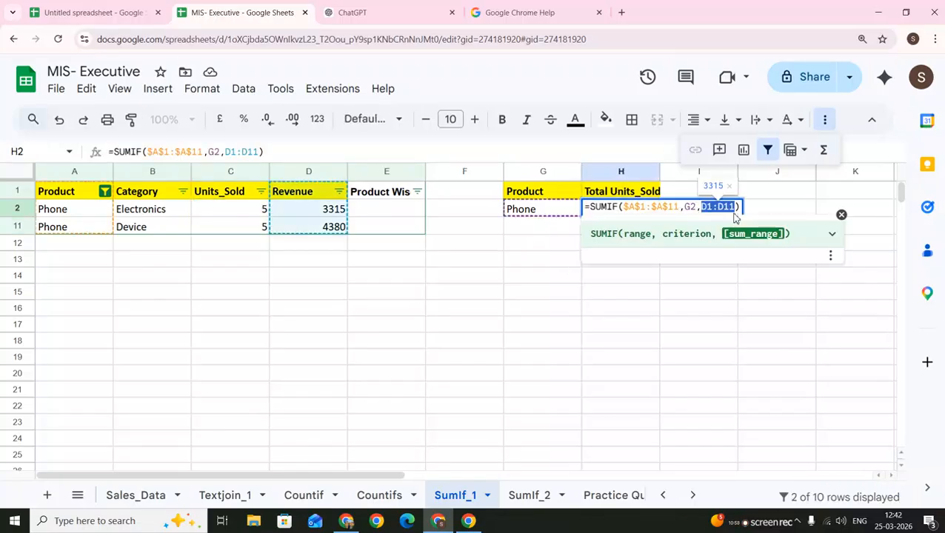
key(BackSpace)
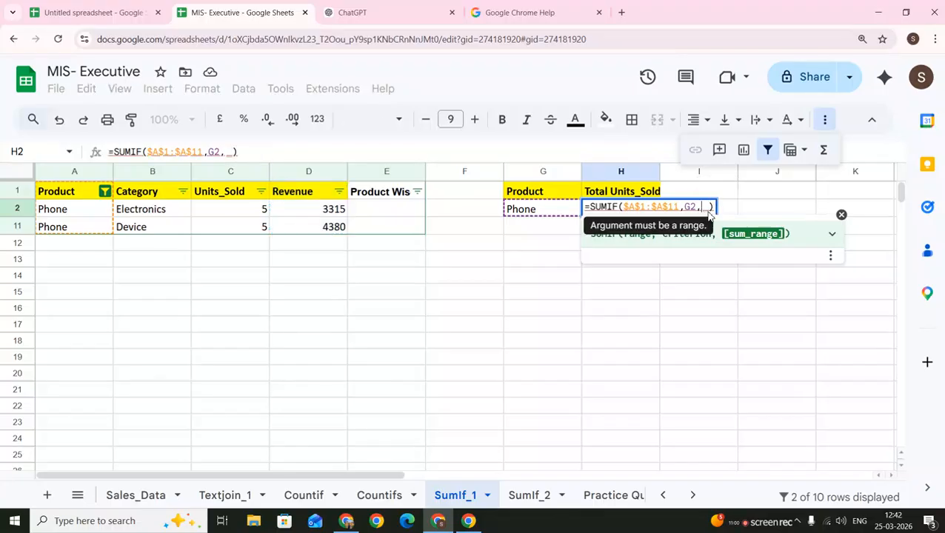
key(ctrl+z)
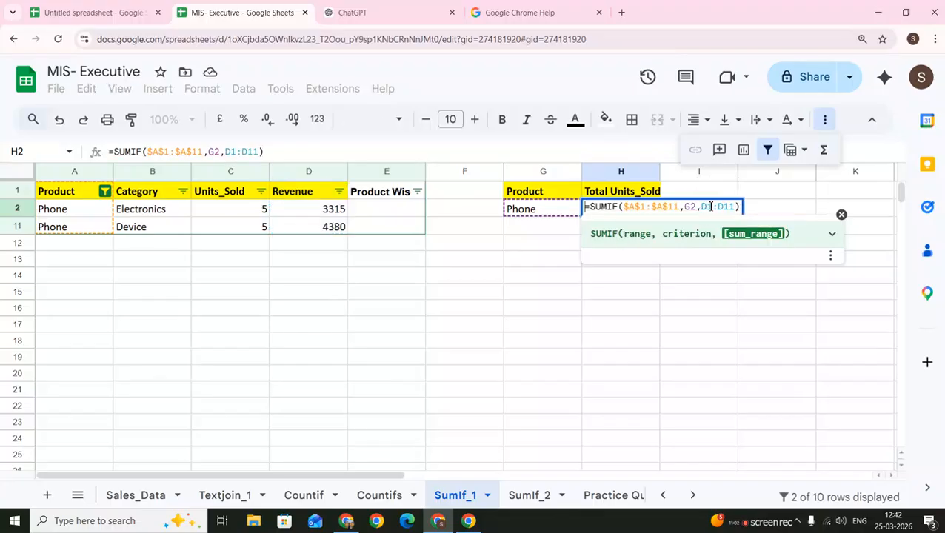
click(710, 206)
key(BackSpace)
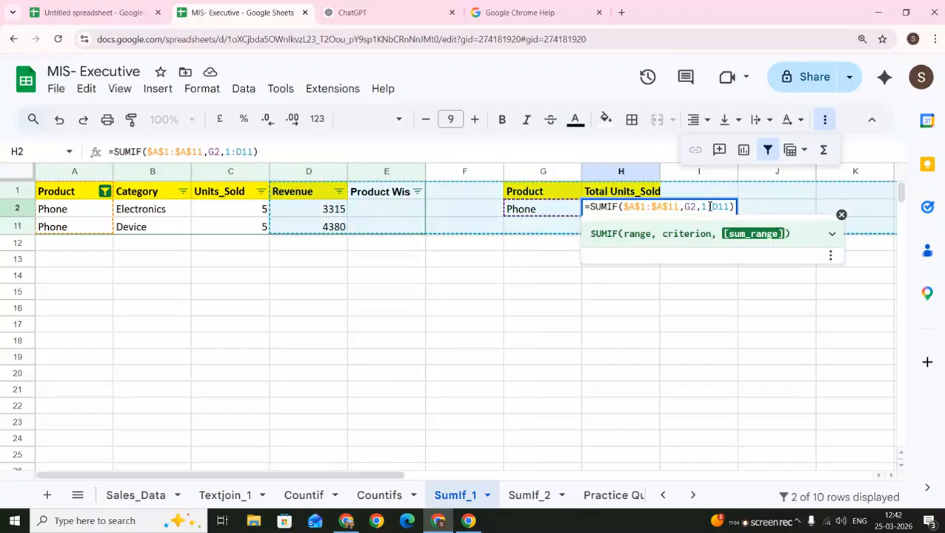
text(C)
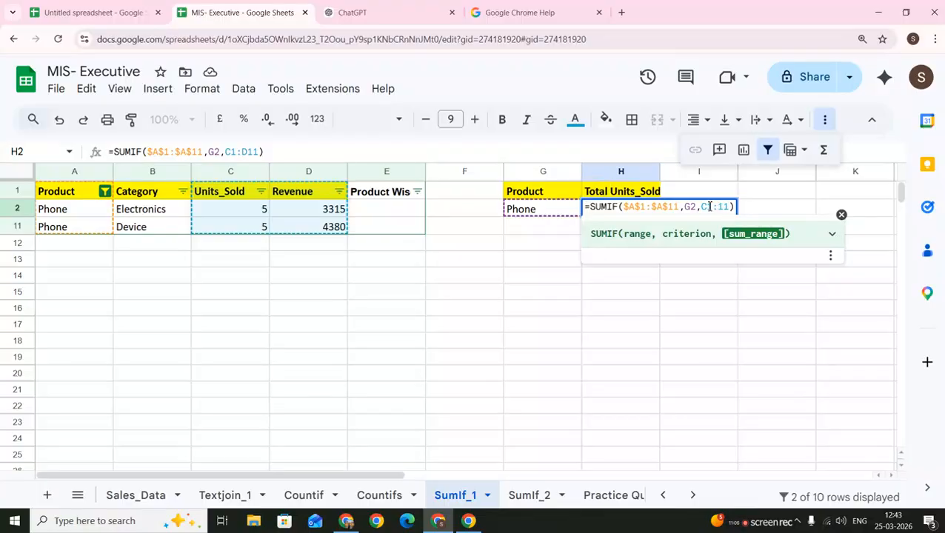
key(Right)
key(Right)
key(Right)
key(BackSpace)
text(C)
key(Return)
key(Up)
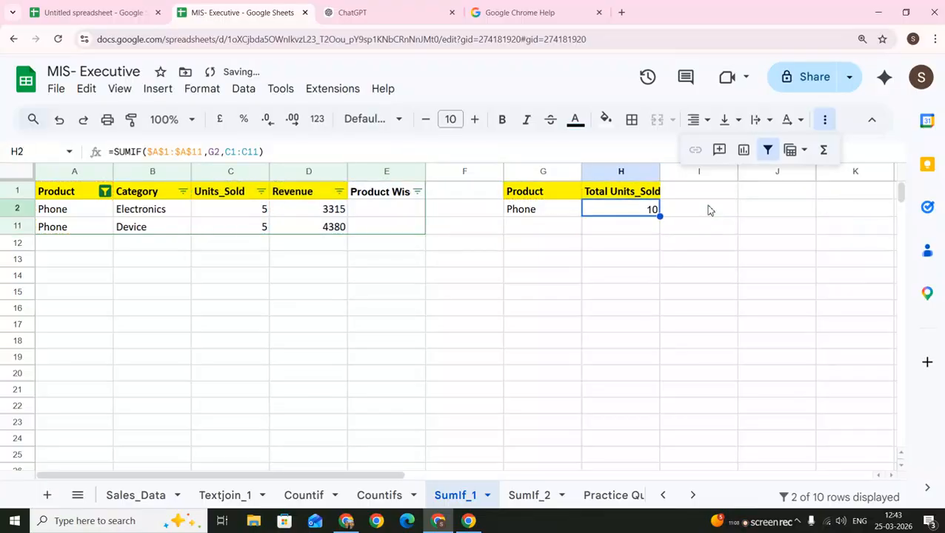
key(Left)
key(Left)
key(Left)
key(Right)
key(Left)
key(Left)
key(Left)
key(Right)
key(Right)
key(Right)
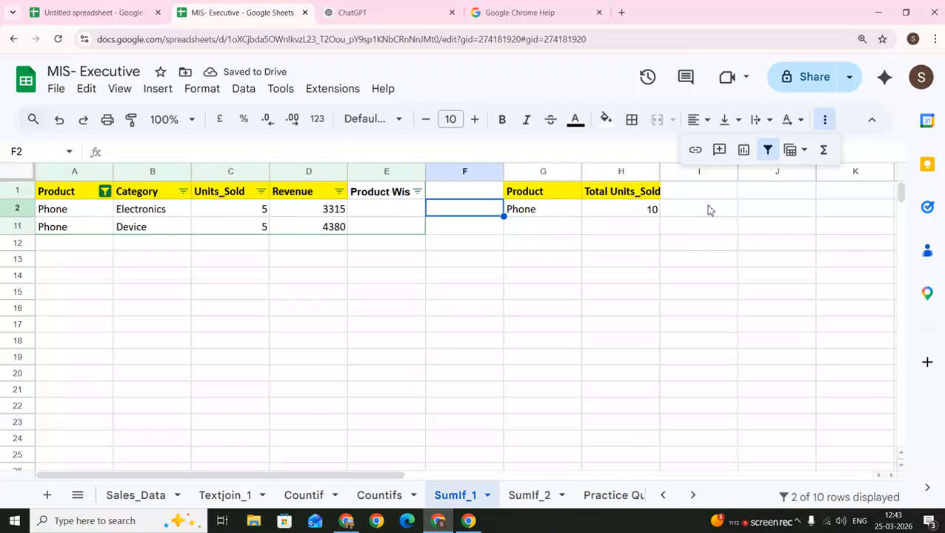
Select all four values in the Product column filter to show every product row again
key(Up)
key(Left)
key(Left)
key(Left)
key(Left)
key(Left)
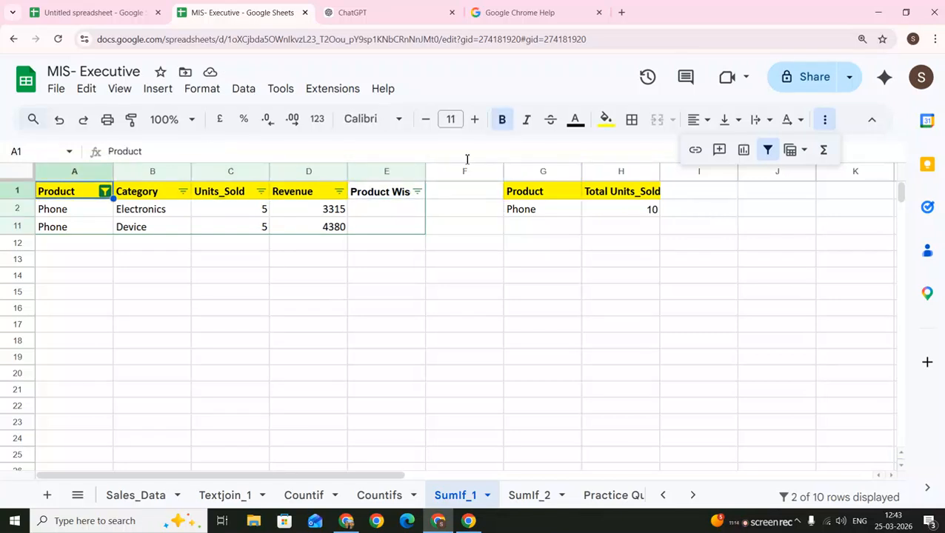
click(105, 192)
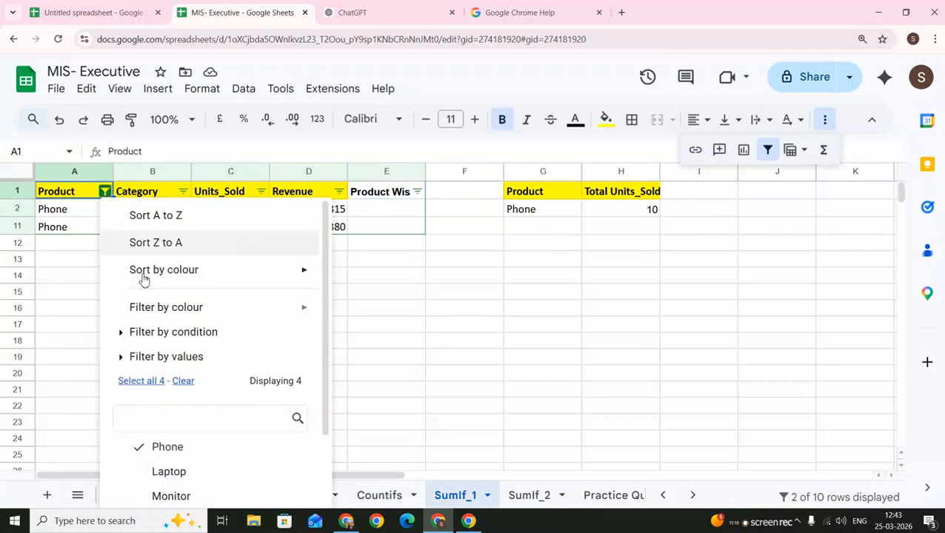
click(148, 382)
scroll(275, 420, down, 2)
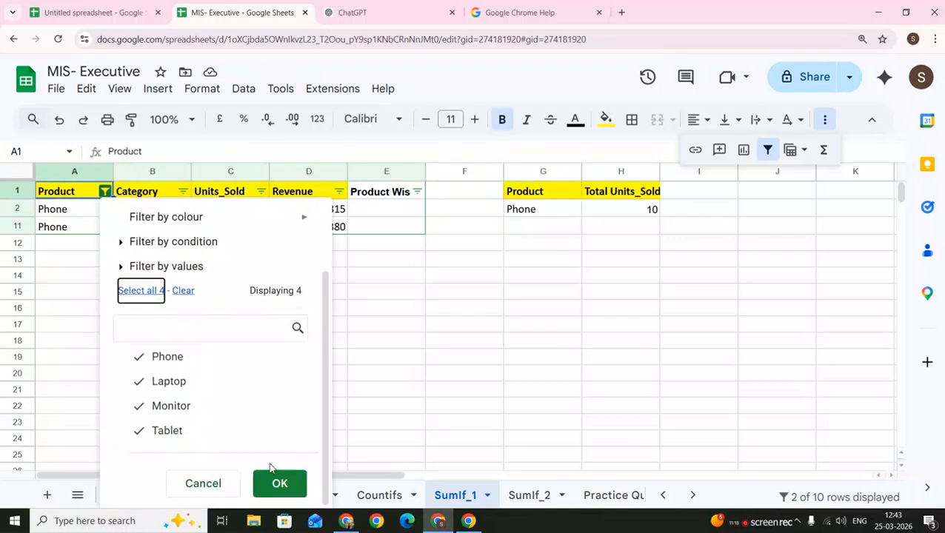
click(278, 483)
Fit the width of column E to its header text, Product Wise Total Unit Sold
click(547, 307)
click(578, 246)
click(582, 222)
key(Up)
key(Up)
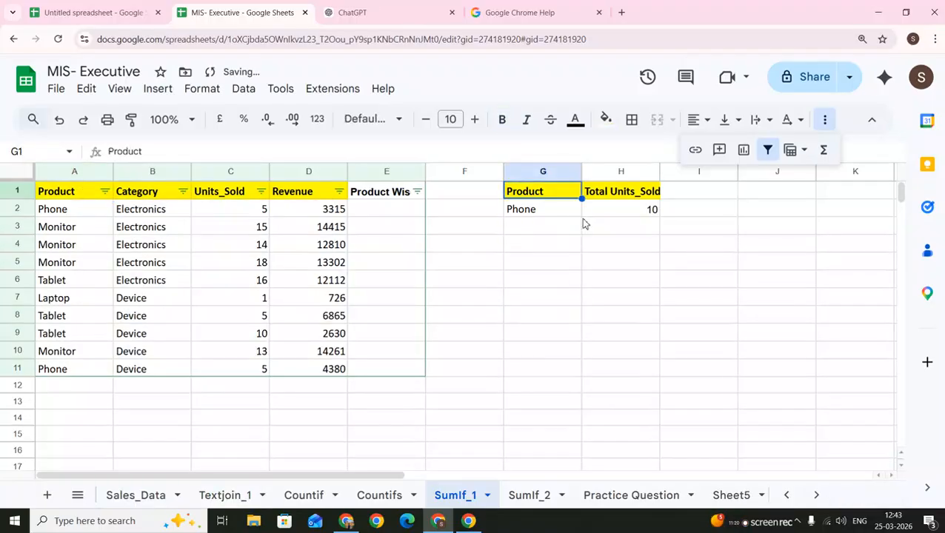
key(Down)
key(Left)
key(Up)
key(Left)
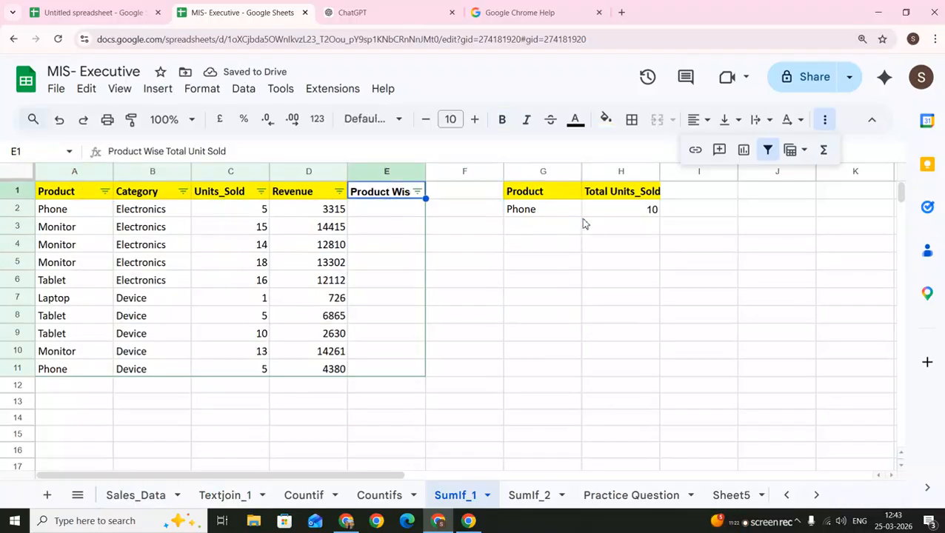
drag(425, 172, 426, 172)
double_click(426, 172)
click(428, 211)
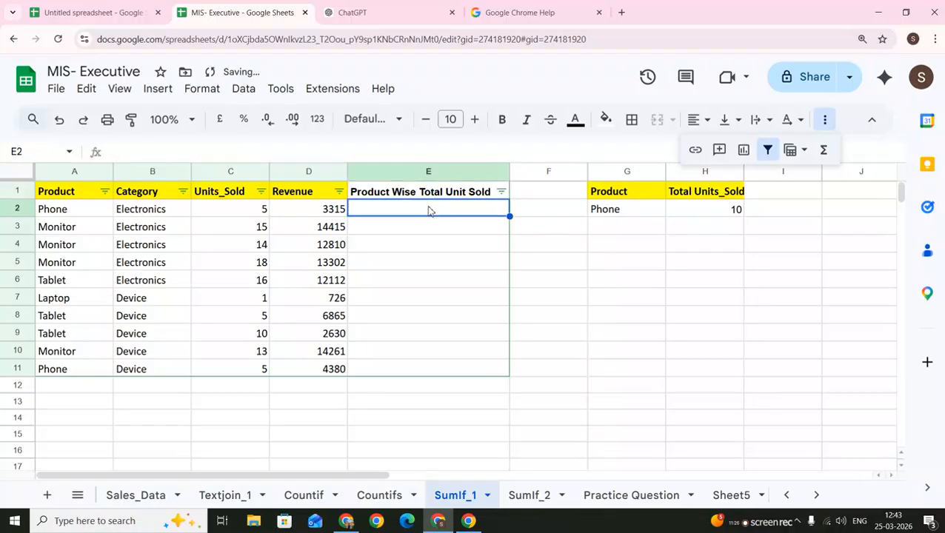
double_click(429, 209)
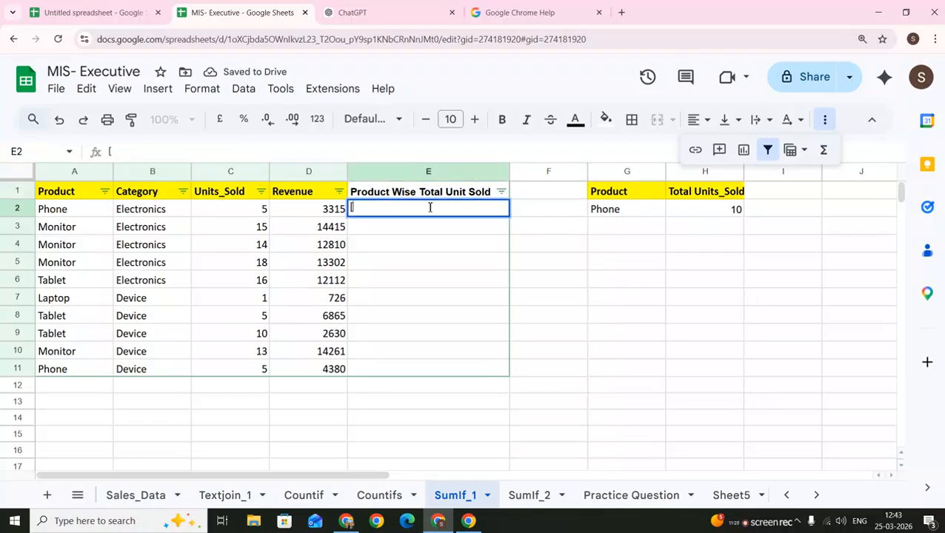
text(=sumif)
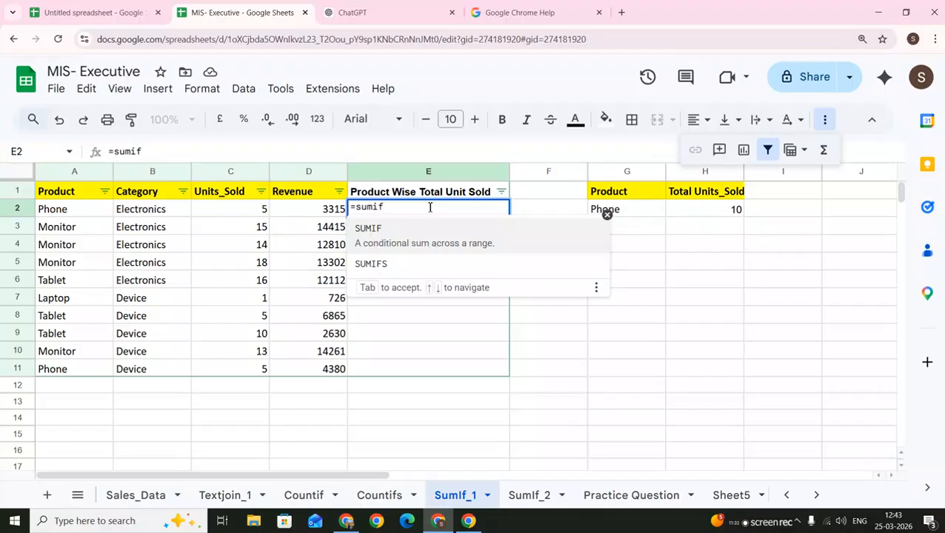
key(Tab)
key(Left)
key(Left)
key(Left)
key(Left)
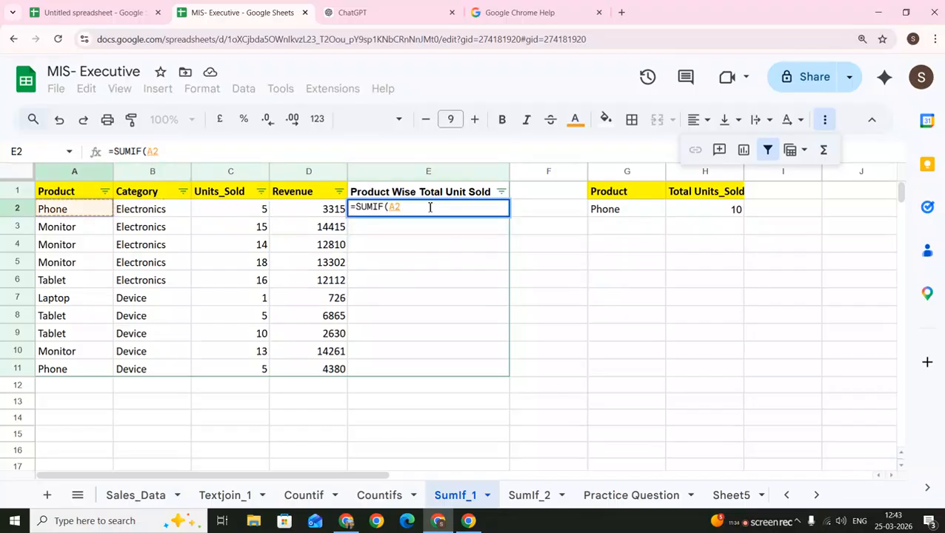
key(Up)
key(ctrl+shift+Down)
text(,)
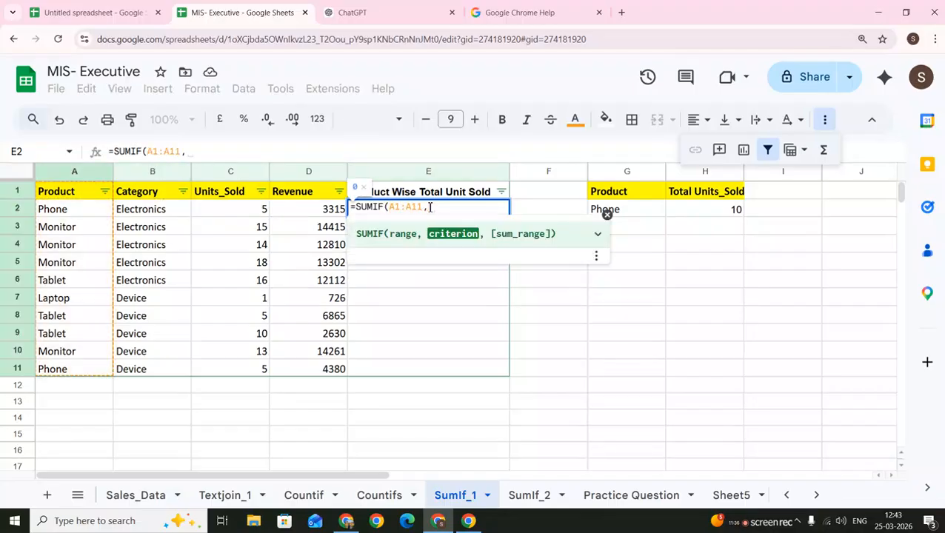
key(Left)
key(Left)
key(Left)
key(Left)
key(Escape)
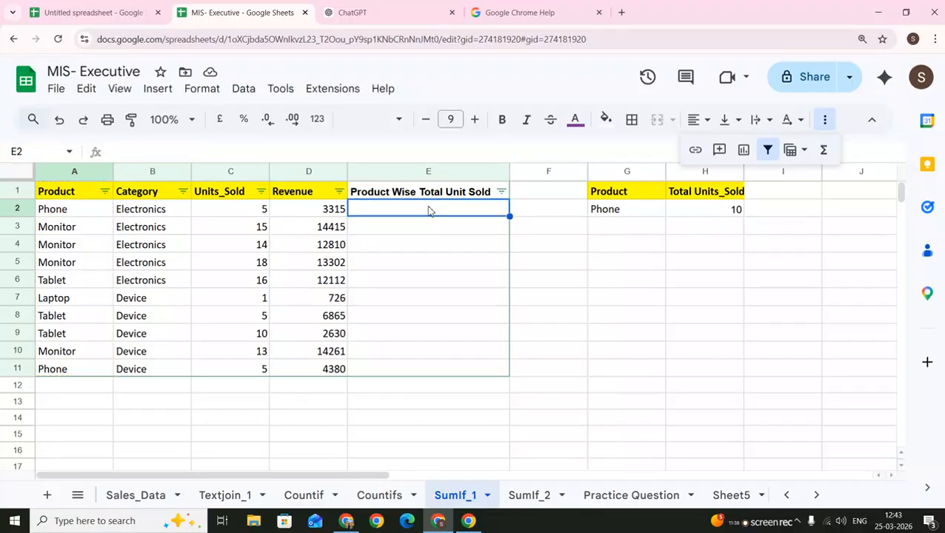
Start a SUMIF formula in E2 with the absolute range $A$1:$A$11
text(=sumof)
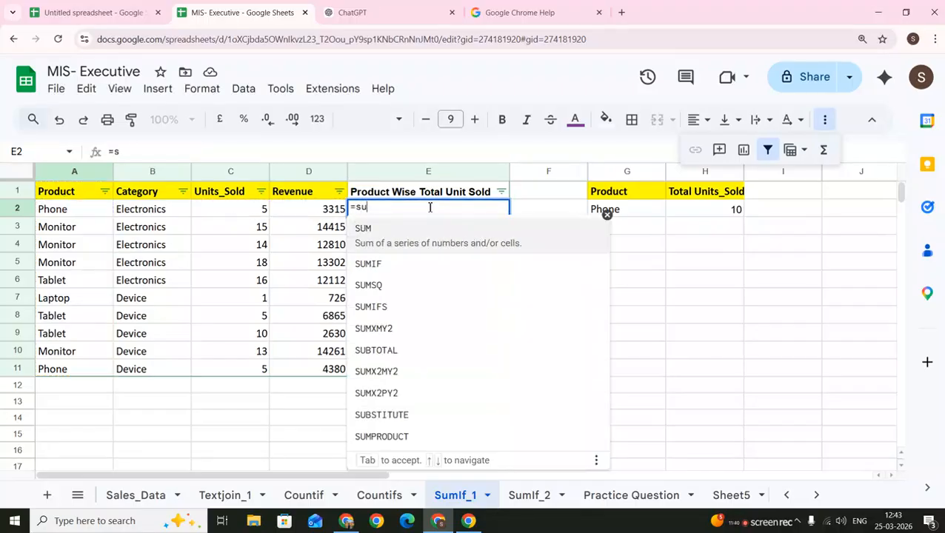
key(BackSpace)
key(BackSpace)
text(if)
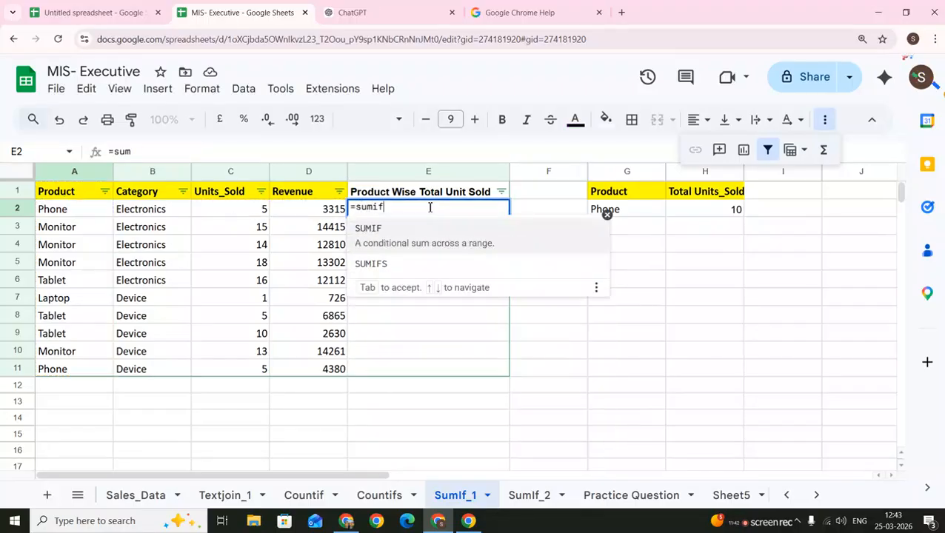
key(Tab)
key(Left)
key(Left)
key(Right)
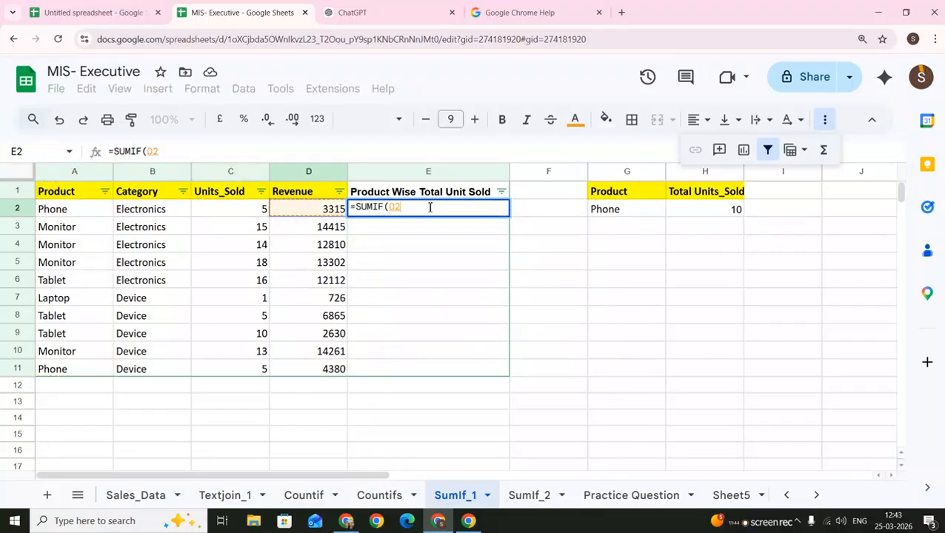
key(BackSpace)
key(Left)
key(Left)
key(Left)
key(Left)
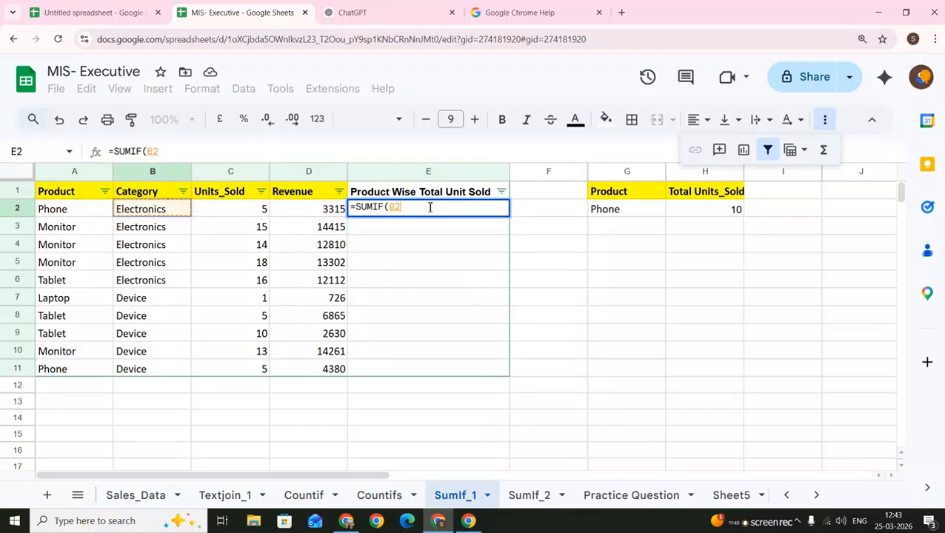
key(Up)
key(ctrl+shift+Down)
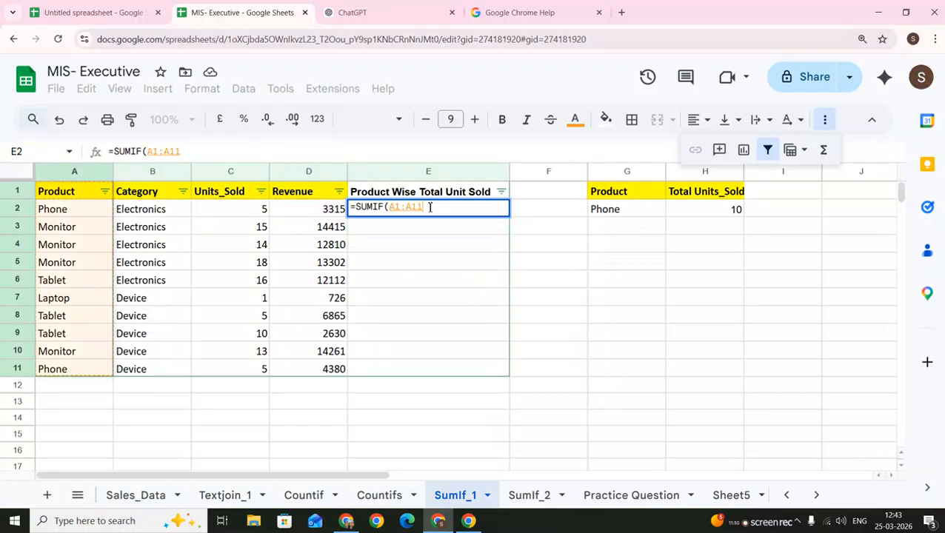
key(F4)
text(,)
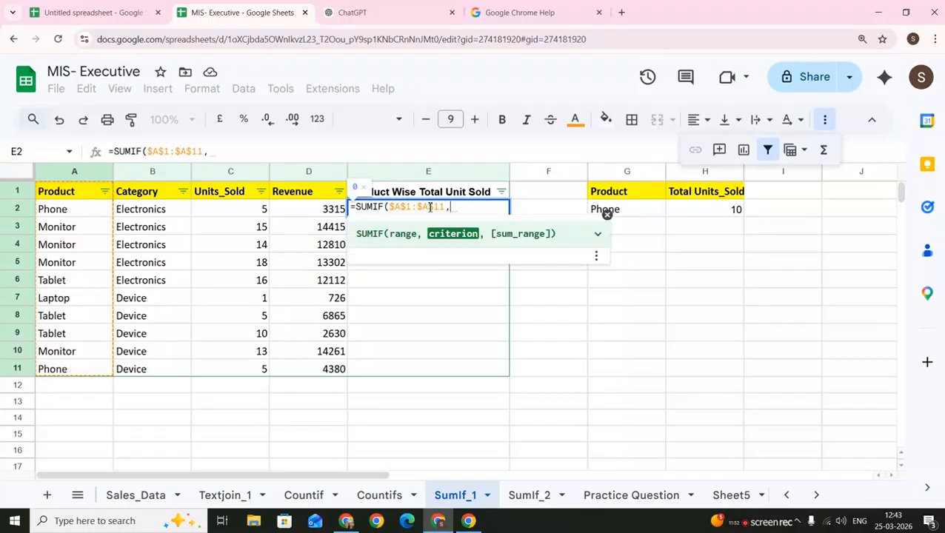
Complete the E2 formula with criterion A2 and sum range $D$1:$D$11, and accept the suggested auto-fill for the rows below
key(Left)
key(Left)
key(Left)
key(Left)
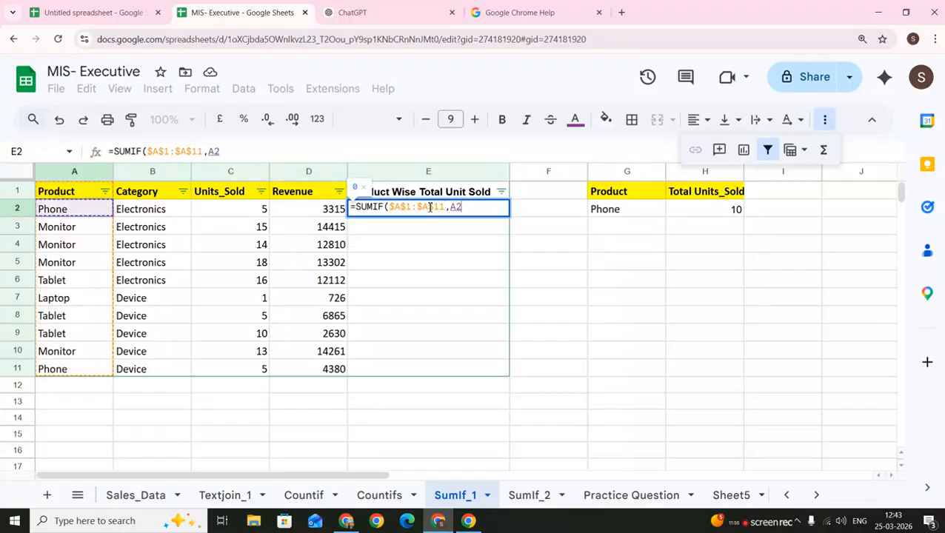
text(,)
key(Left)
key(ctrl+shift+Down)
key(ctrl+Up)
key(ctrl+shift+Down)
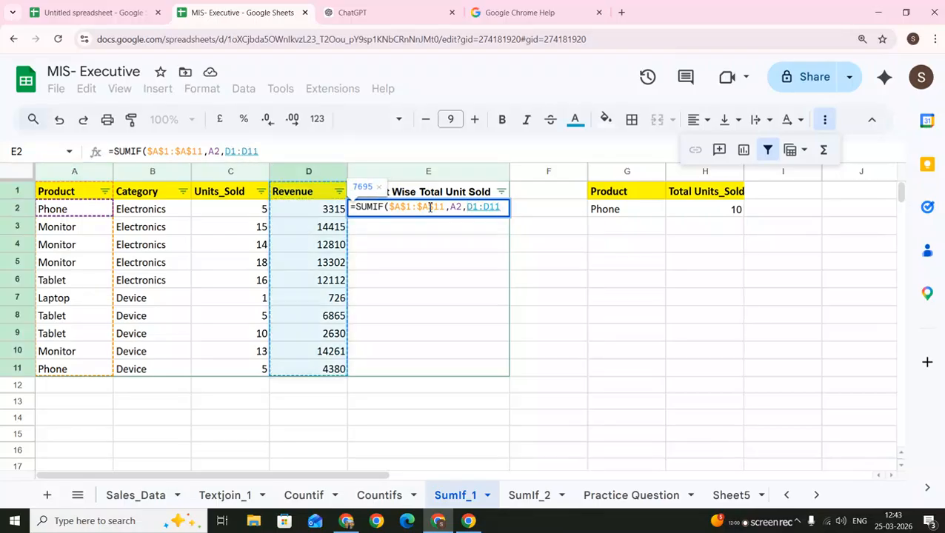
key(F4)
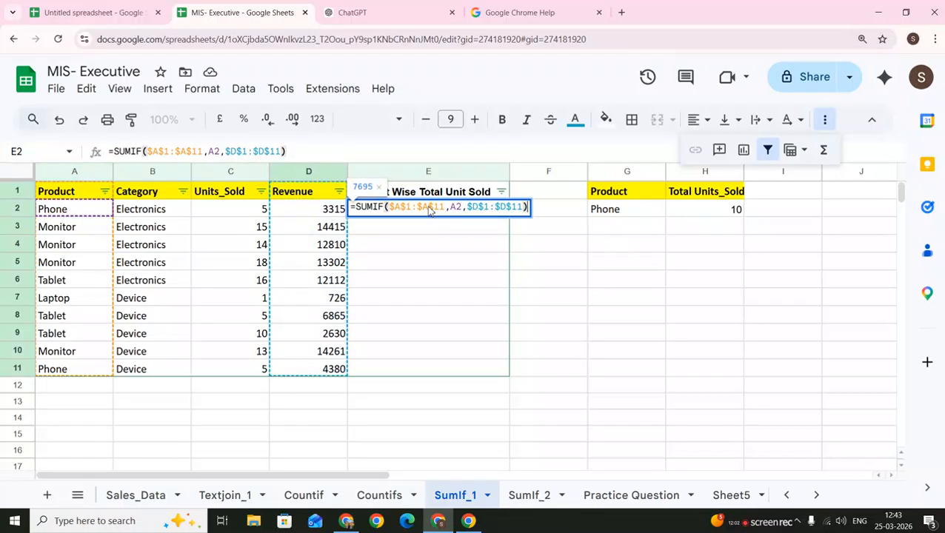
key(Return)
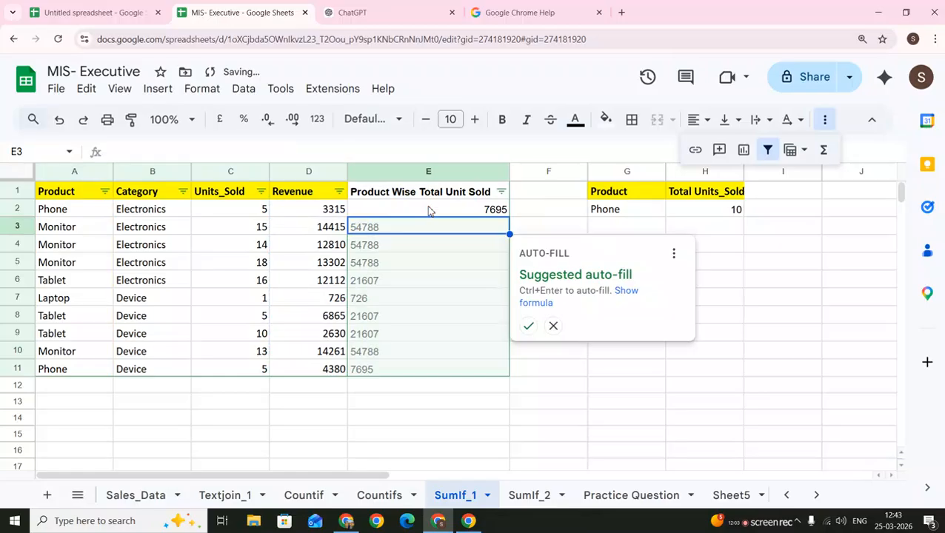
click(529, 326)
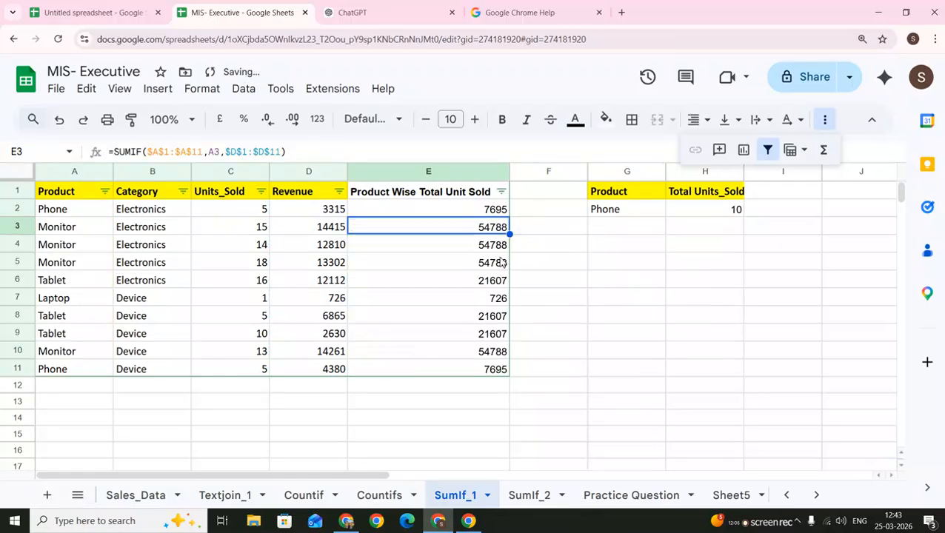
Change the sum range of the SUMIF formula in E2 to $C$1:$C$11
double_click(479, 210)
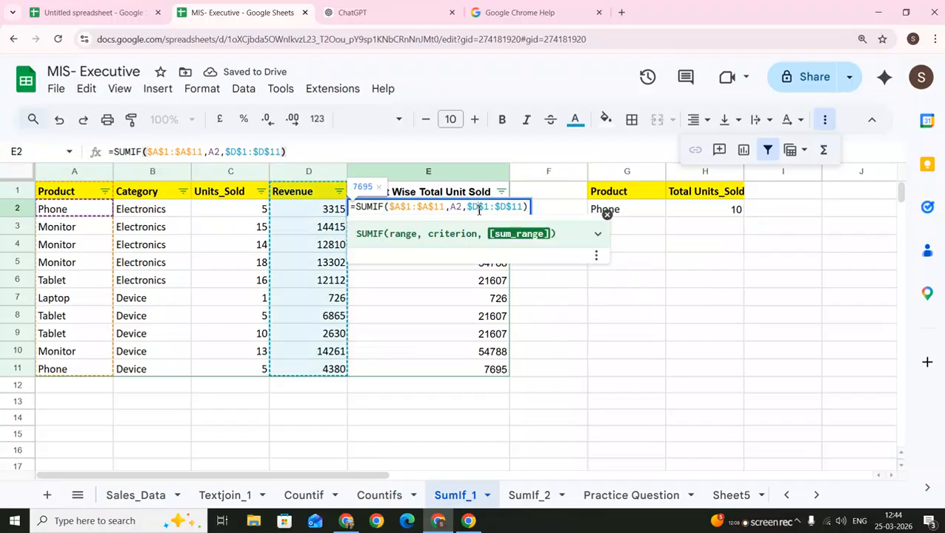
key(BackSpace)
text(C)
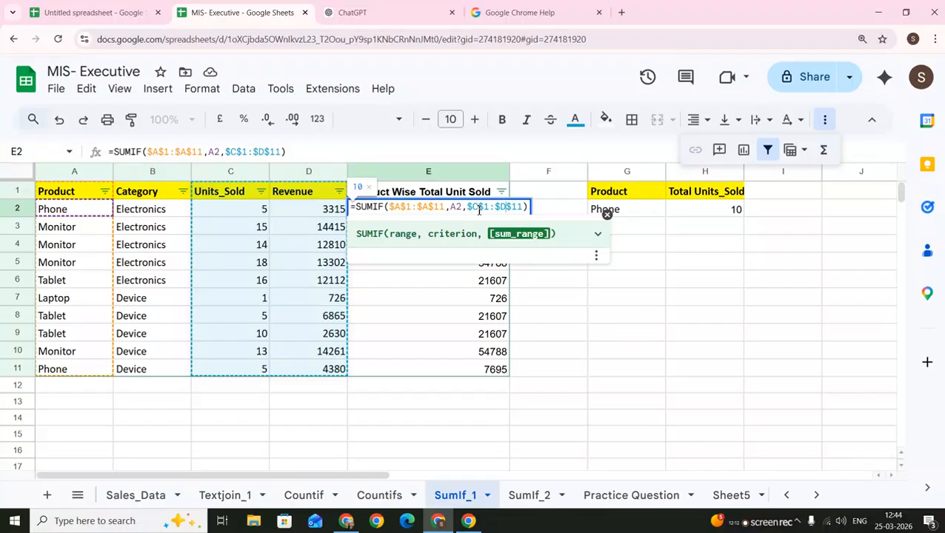
key(Return)
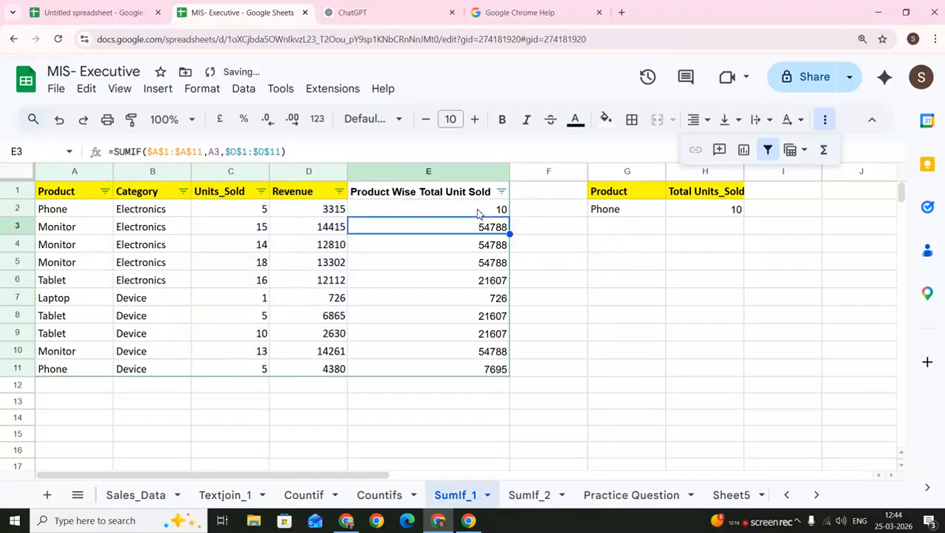
Fill the corrected SUMIF formula from E2 down to E11
click(478, 212)
drag(510, 216, 506, 371)
click(491, 249)
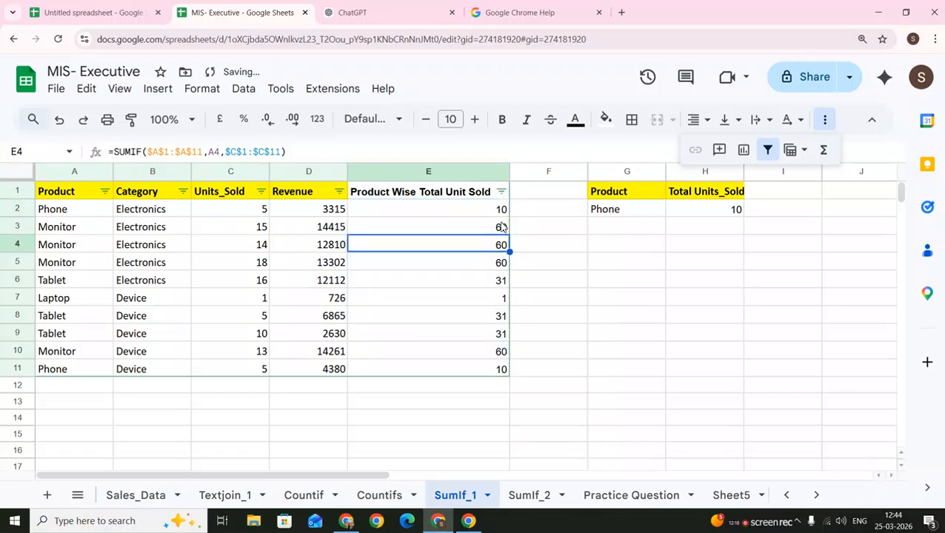
click(525, 197)
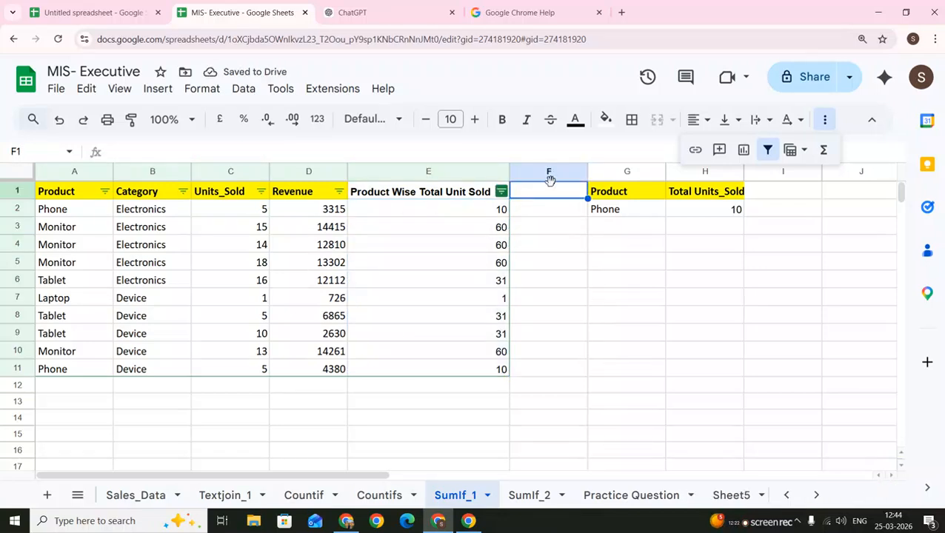
Enter the header Product Wise Totatl Revenue in F1 and widen column F slightly
text(Pro)
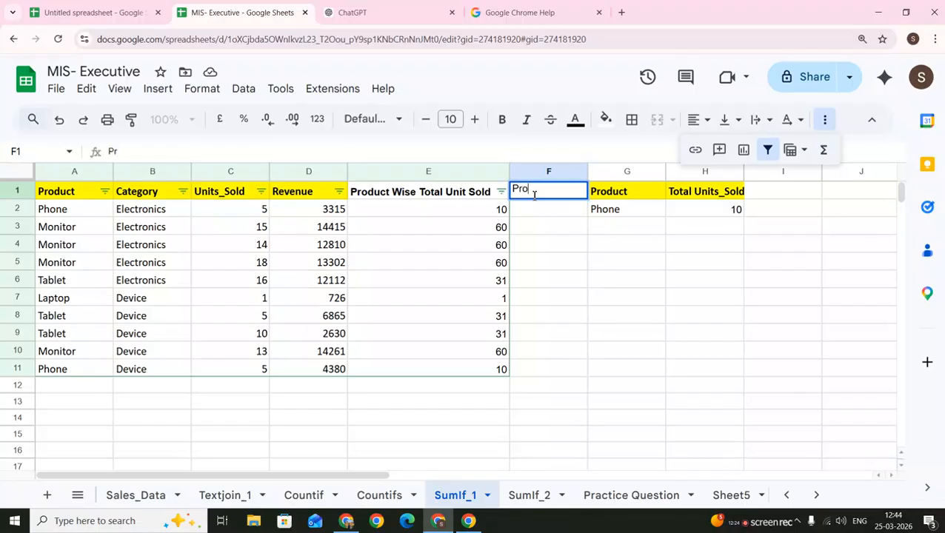
text(duct Was)
text(ise )
text(Tot)
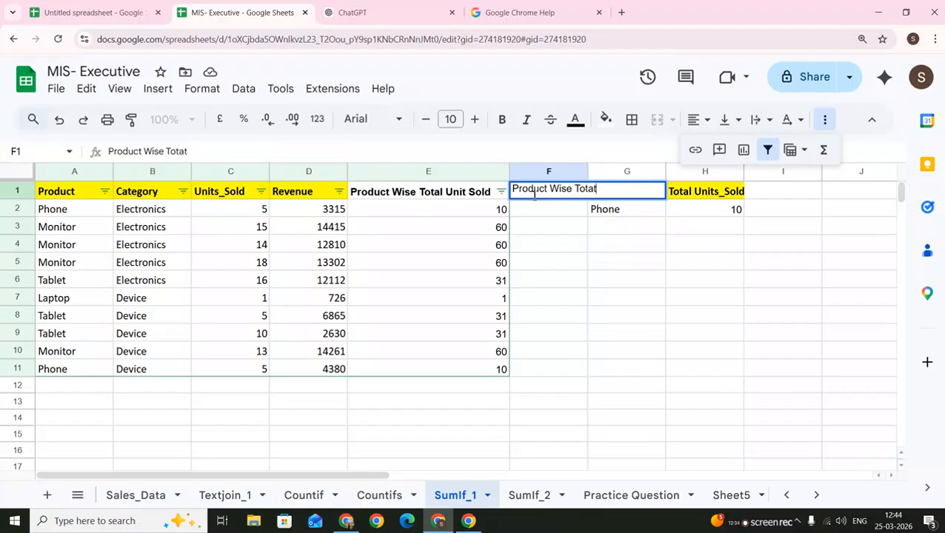
text(atl Revenue)
key(Return)
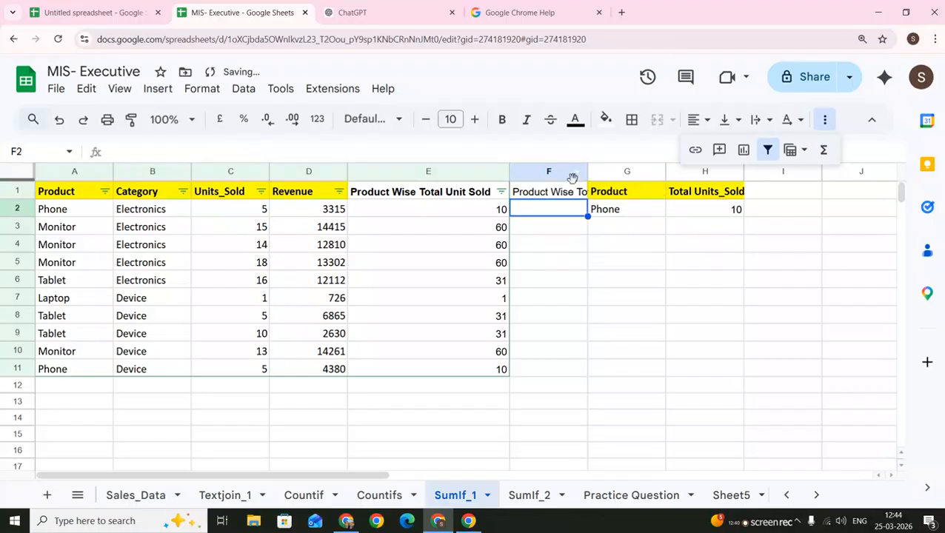
drag(589, 172, 615, 171)
click(609, 225)
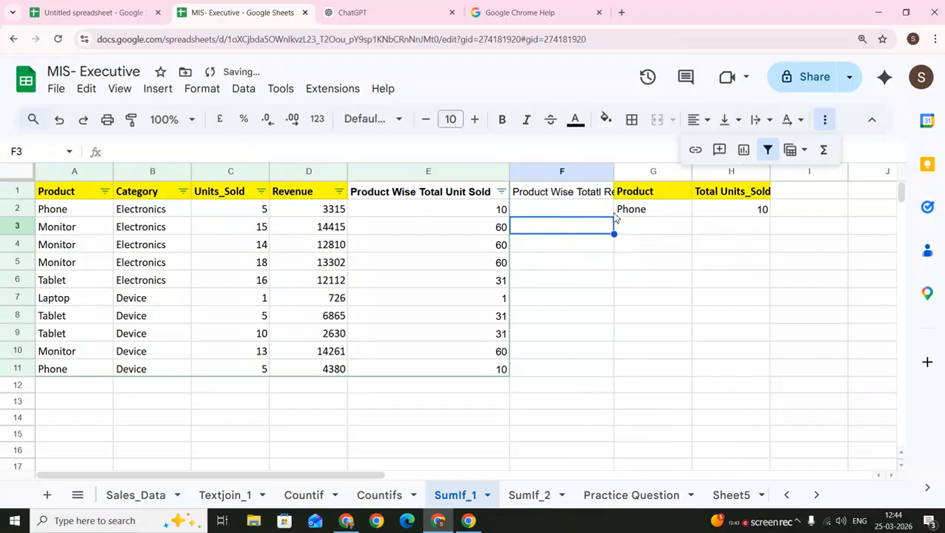
click(626, 210)
scroll(497, 478, down, 1)
click(541, 492)
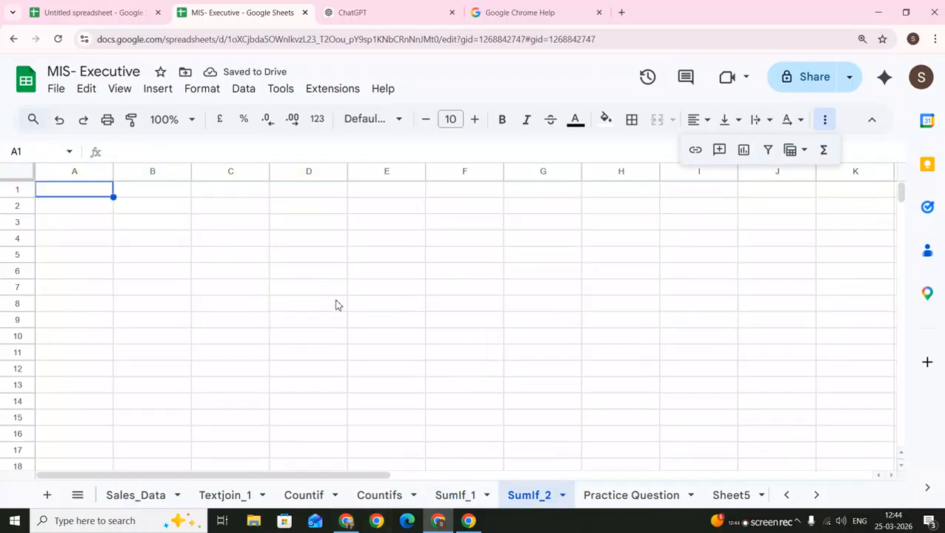
click(454, 493)
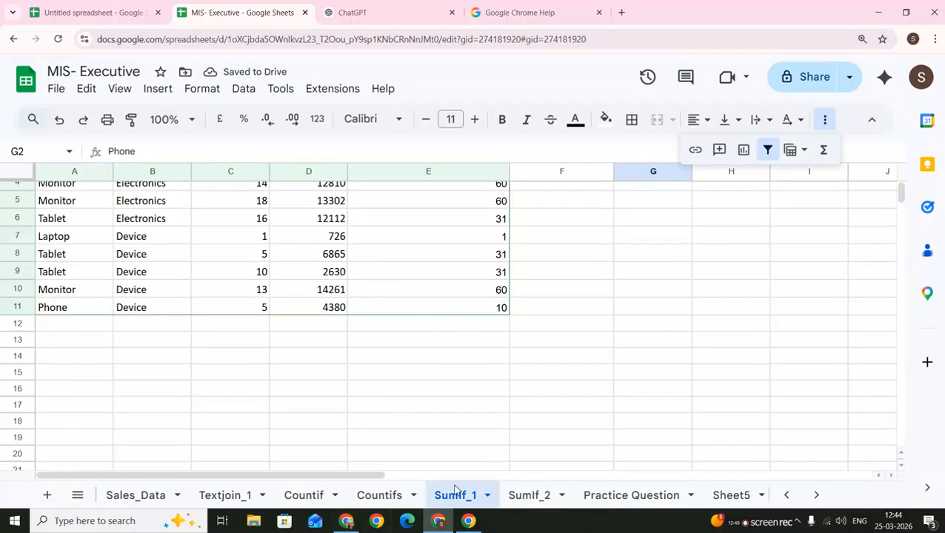
scroll(436, 390, up, 2)
Copy the product data A1:D11 from the SumIf_1 sheet into the SumIf_2 sheet, starting at A1
click(428, 280)
key(ctrl+Up)
key(Left)
key(Left)
key(Left)
key(Left)
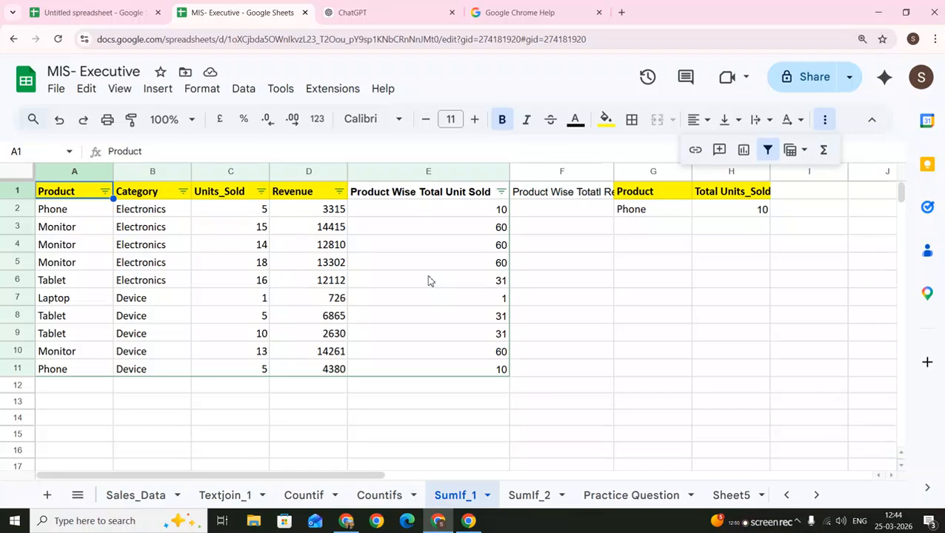
key(shift+Down)
key(ctrl+shift+Down)
key(shift+Right)
key(shift+Right)
key(shift+Right)
key(ctrl+c)
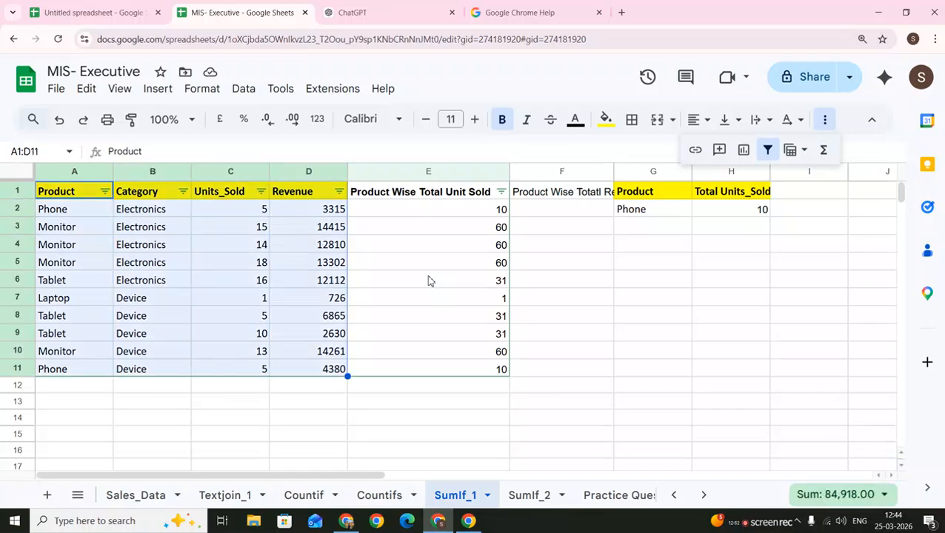
click(523, 495)
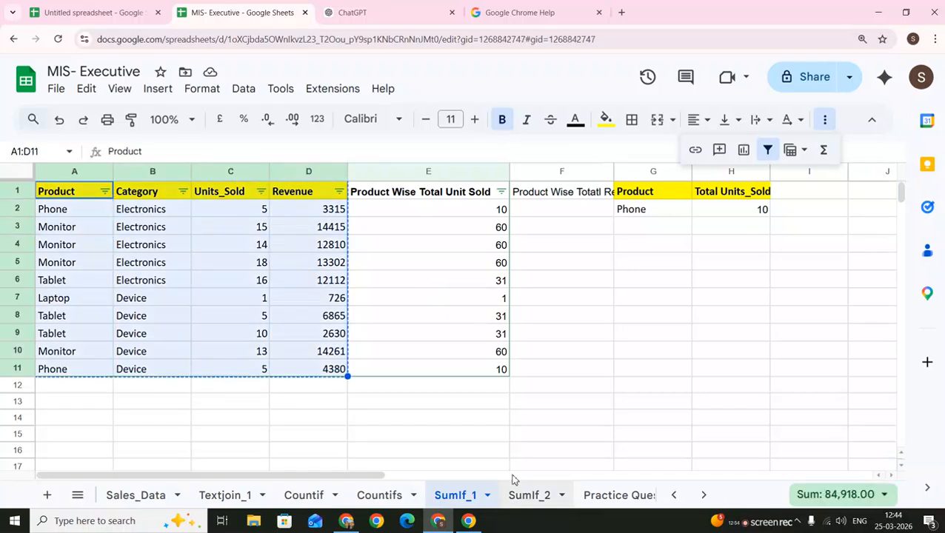
key(ctrl+v)
key(Right)
key(Right)
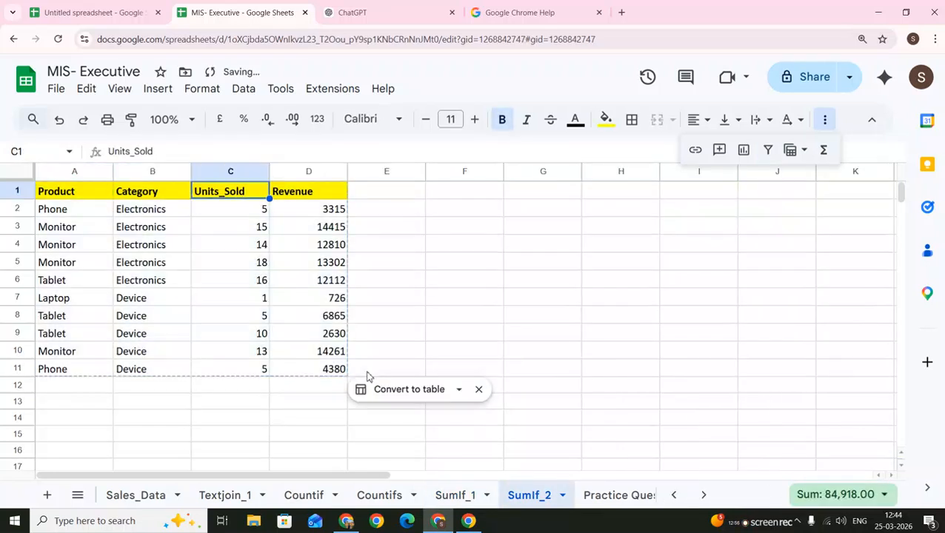
key(Right)
key(Right)
key(Right)
key(Left)
key(Left)
key(Left)
key(Left)
key(Left)
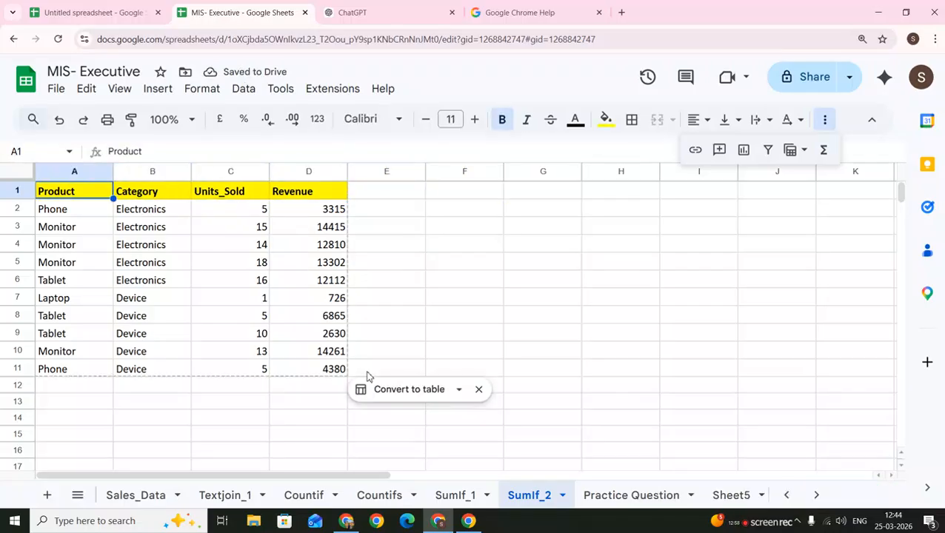
key(shift+Right)
key(shift+Right)
key(Right)
key(Right)
key(Right)
key(Right)
Copy the Product and Category headers from A1:B1 into H1:I1
key(Left)
key(Left)
key(Left)
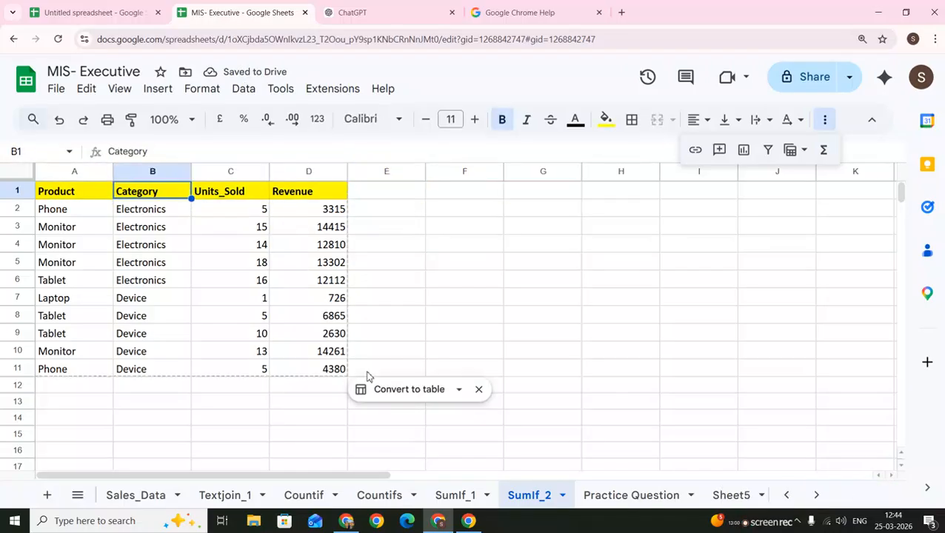
key(shift+Left)
key(ctrl+c)
key(Right)
key(Right)
key(Right)
key(Right)
key(Right)
key(Right)
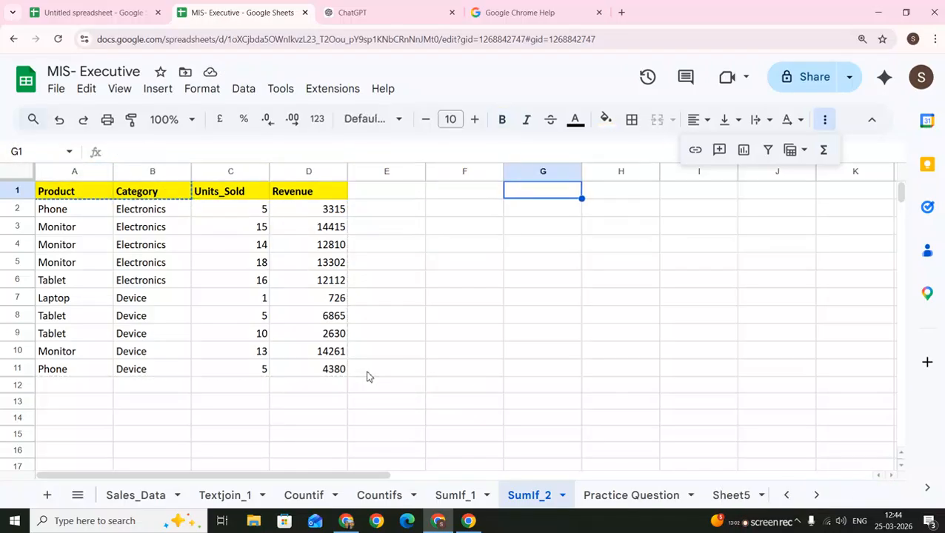
key(ctrl+v)
Copy the Revenue header from D1 into J1, beside the copied Category header
key(Left)
key(Left)
key(Left)
key(Left)
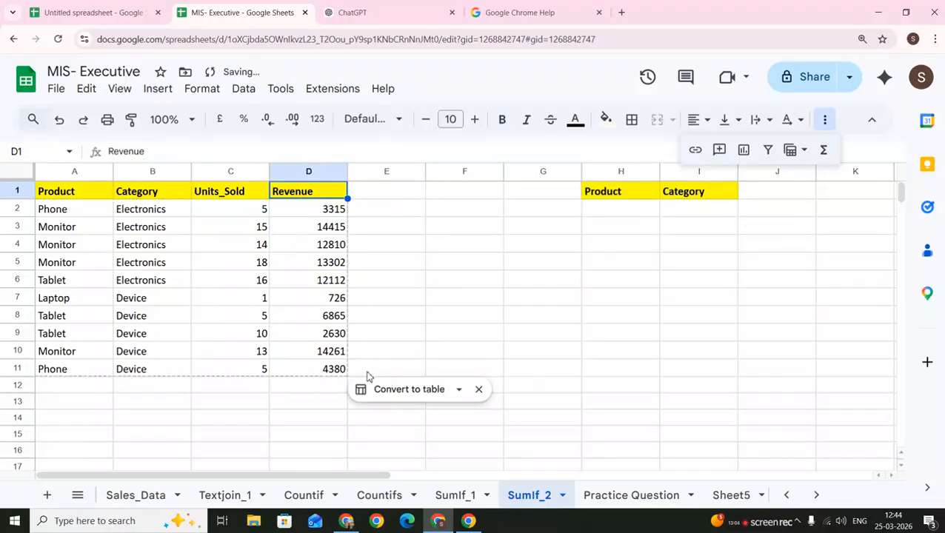
key(ctrl+c)
key(Right)
key(Right)
key(Right)
key(Right)
key(Right)
key(Right)
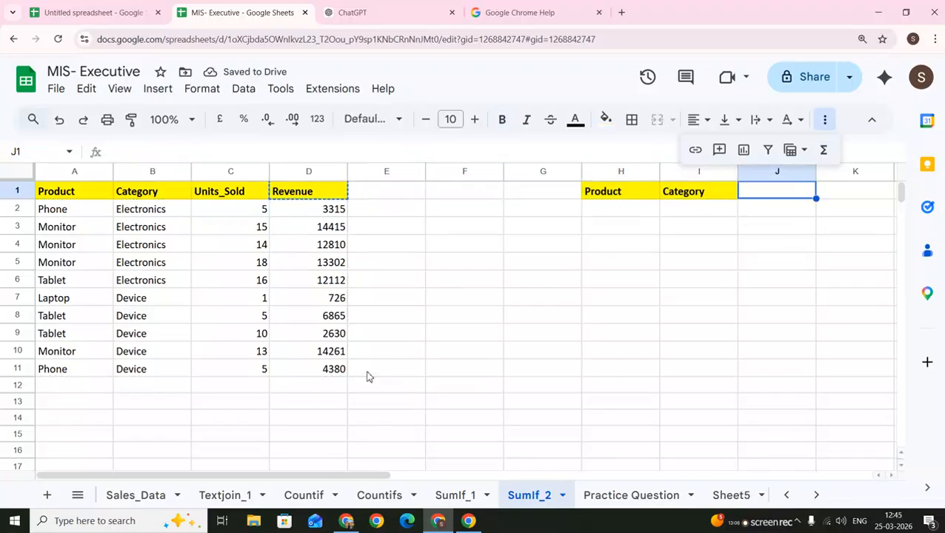
key(ctrl+v)
Copy the Monitor and Electronics entries from A4:B4 into H2:I2 as lookup values
key(Down)
key(Down)
key(Left)
key(Up)
key(Left)
key(Home)
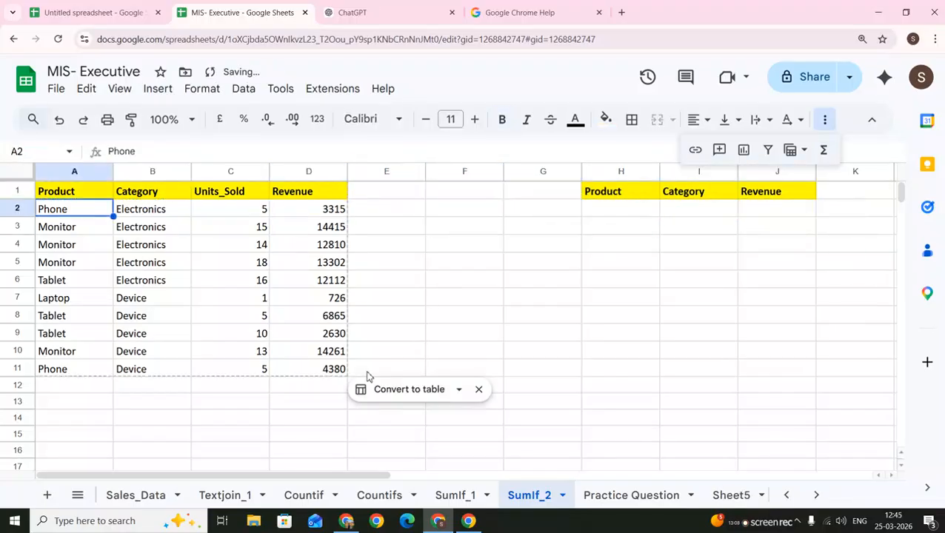
key(Down)
key(Down)
key(shift+Right)
key(shift+Right)
key(shift+Right)
key(shift+Left)
key(shift+Left)
key(shift+Left)
key(shift+Right)
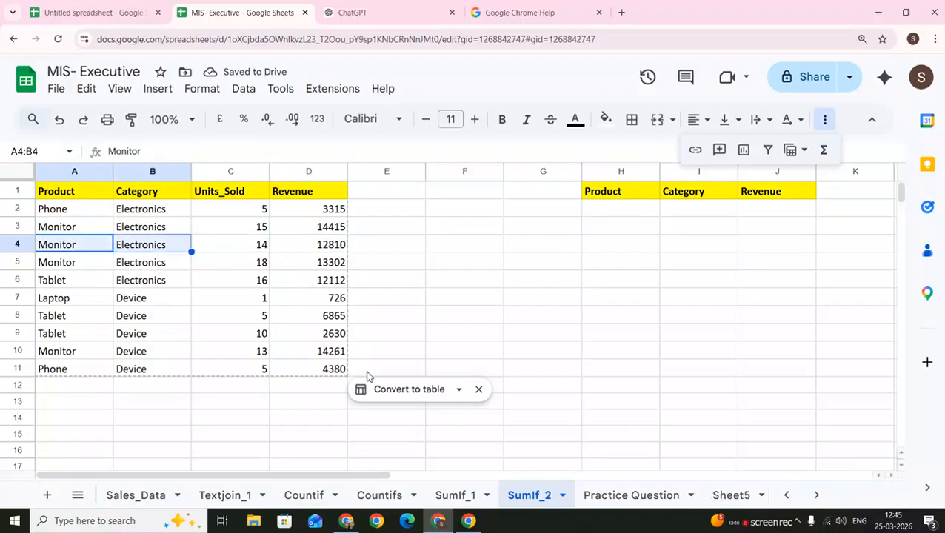
key(ctrl+c)
key(Right)
key(Right)
key(Right)
key(Right)
key(Right)
key(Right)
key(Right)
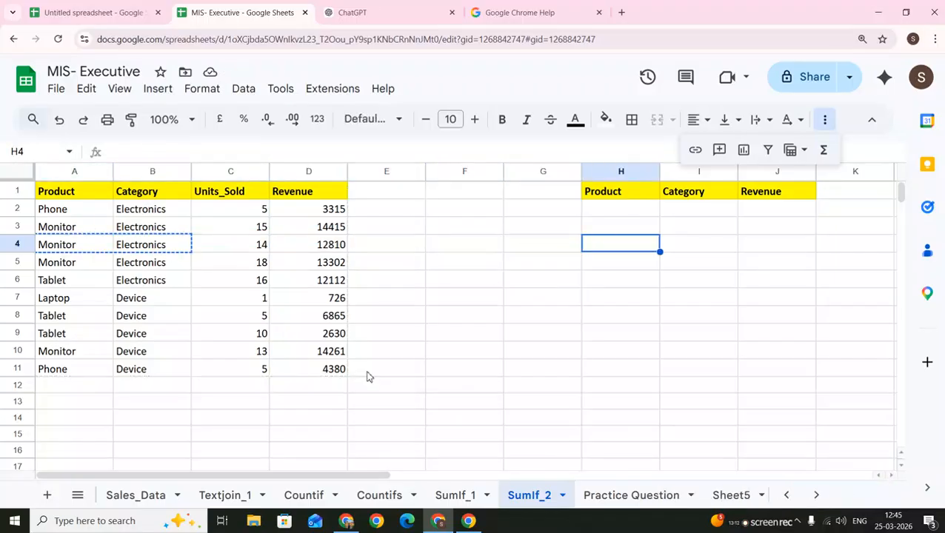
key(Up)
key(Up)
key(ctrl+v)
Start a SUMIFS formula in J2 with the absolute sum range $D$1:$D$11
key(Right)
key(Right)
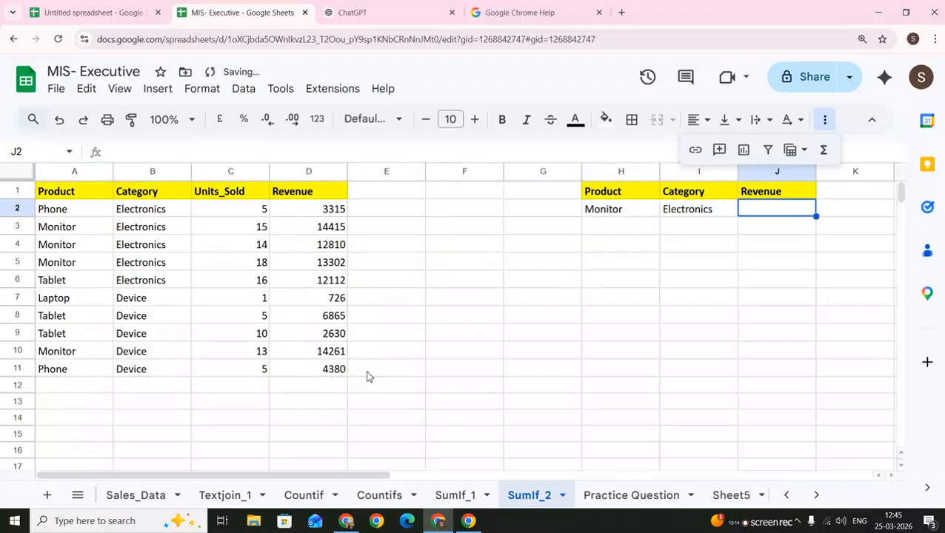
text(=u)
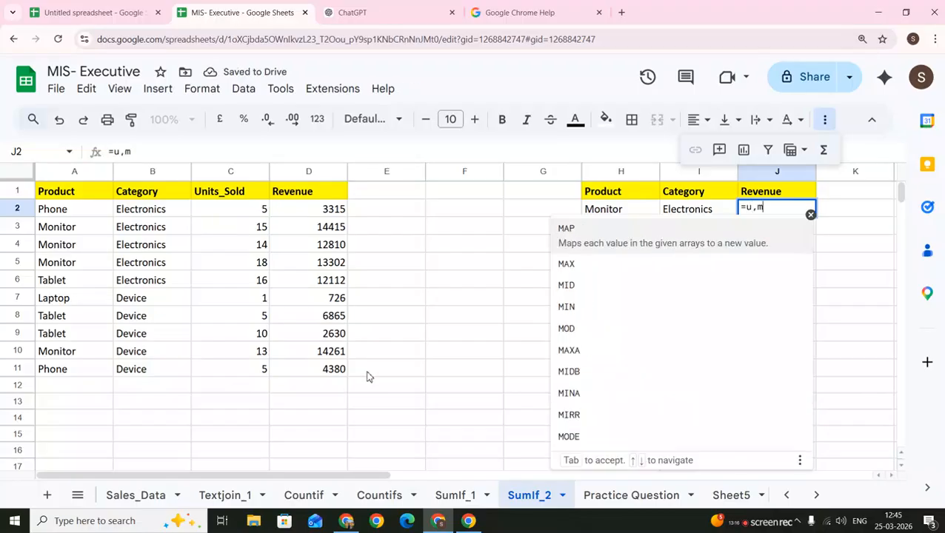
key(BackSpace)
text(sumif)
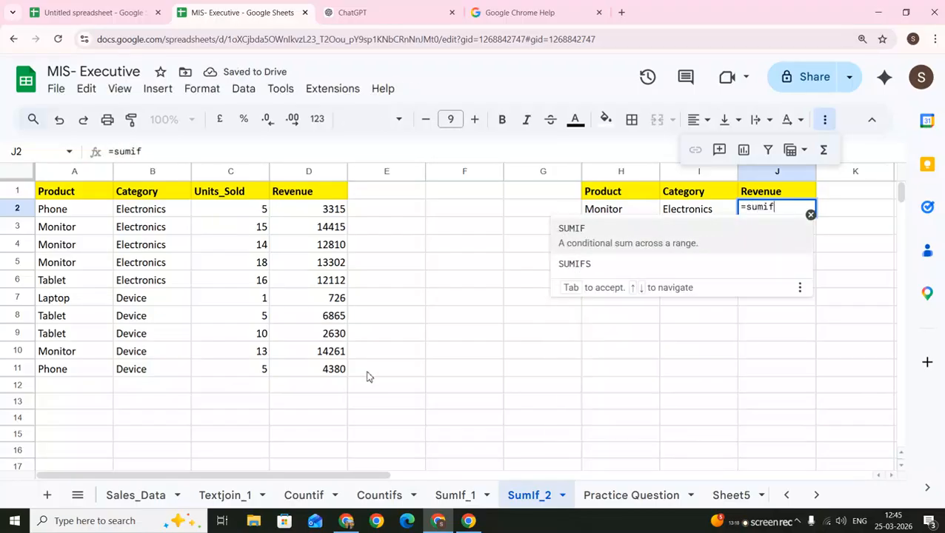
text(s)
key(Tab)
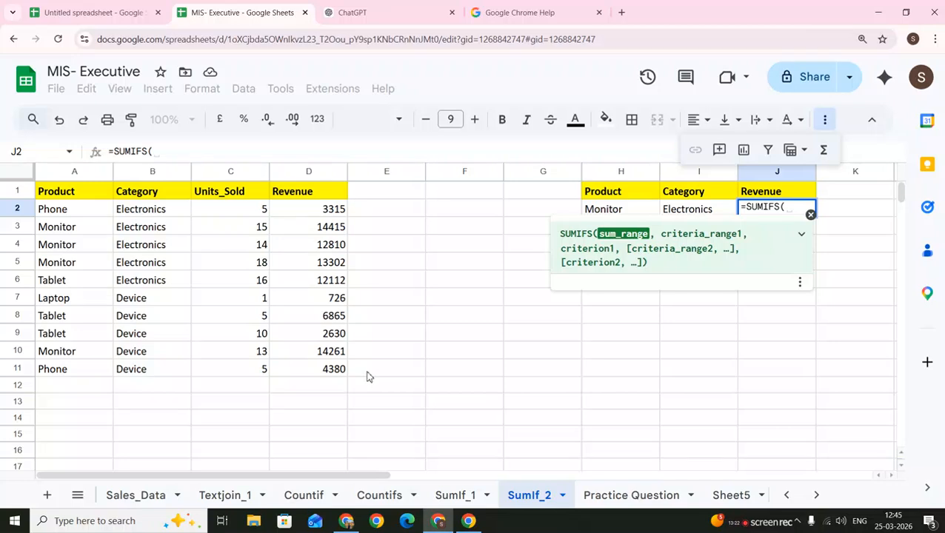
key(Left)
key(Left)
key(Left)
key(Left)
key(Left)
key(Left)
key(ctrl+shift+Down)
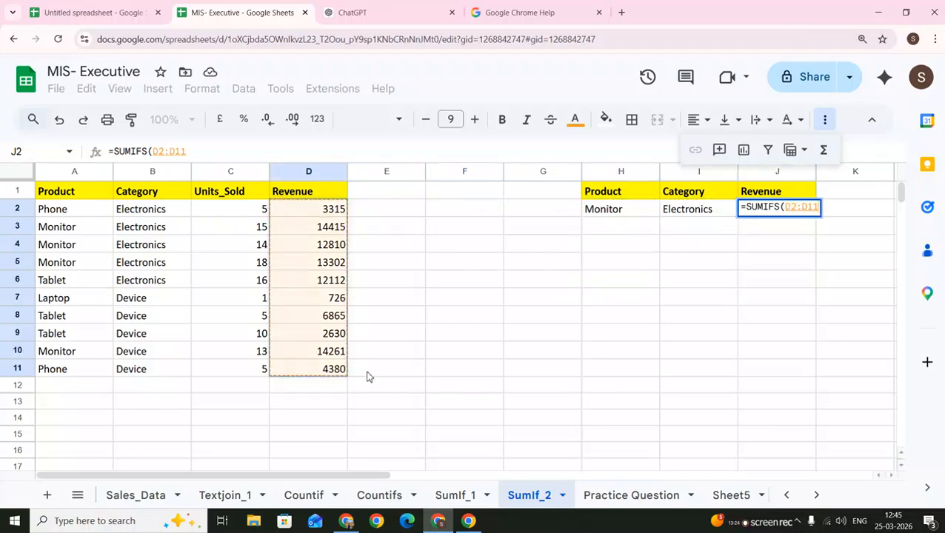
key(Up)
key(ctrl+shift+Down)
key(F4)
text(,)
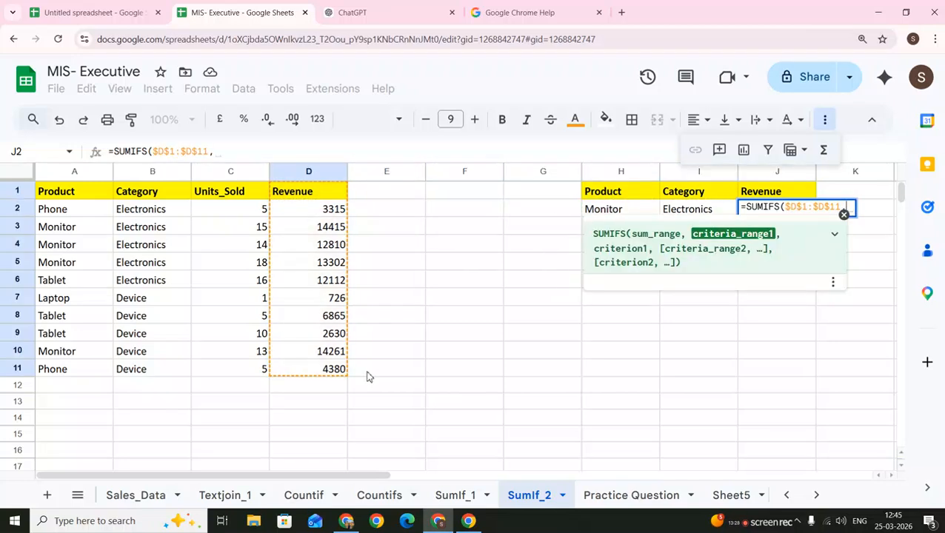
key(Left)
key(Left)
key(Left)
key(Left)
key(Left)
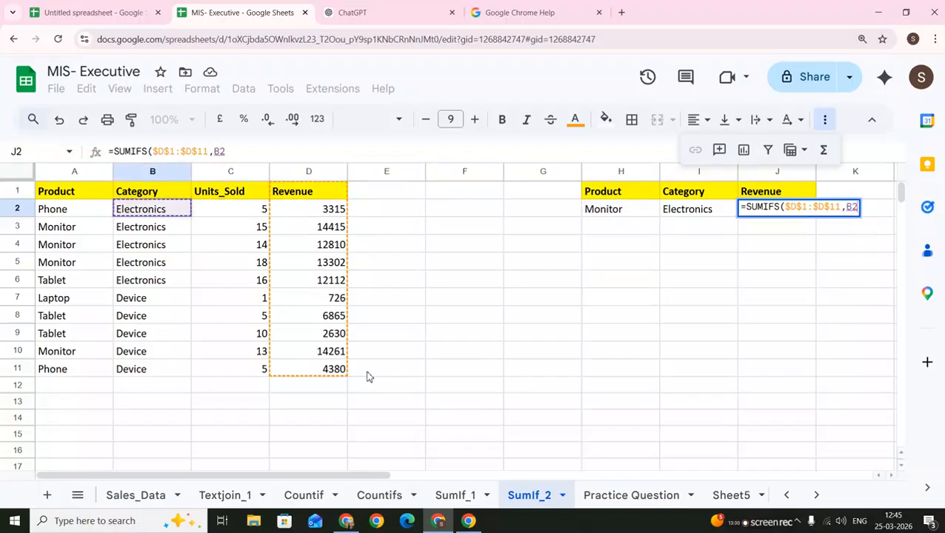
key(Up)
key(ctrl+shift+Down)
text(,)
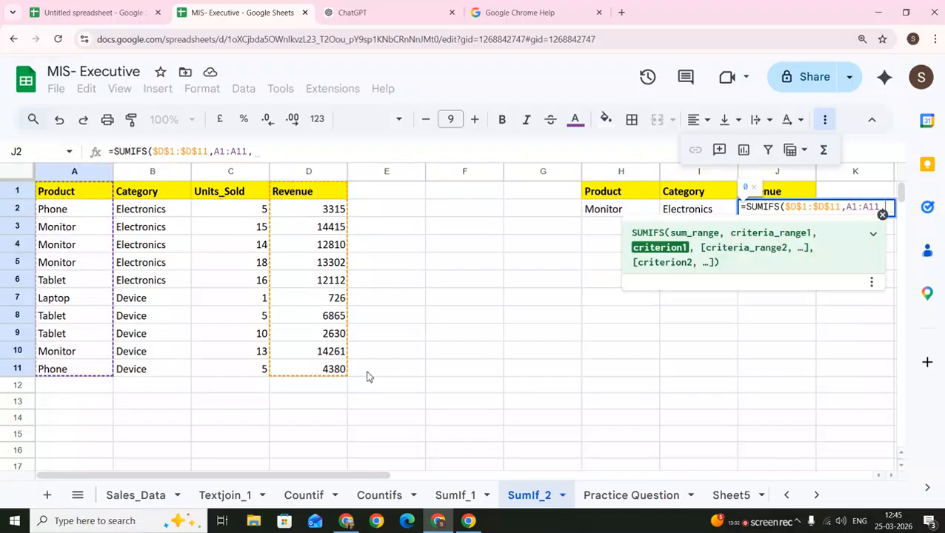
text(A1)
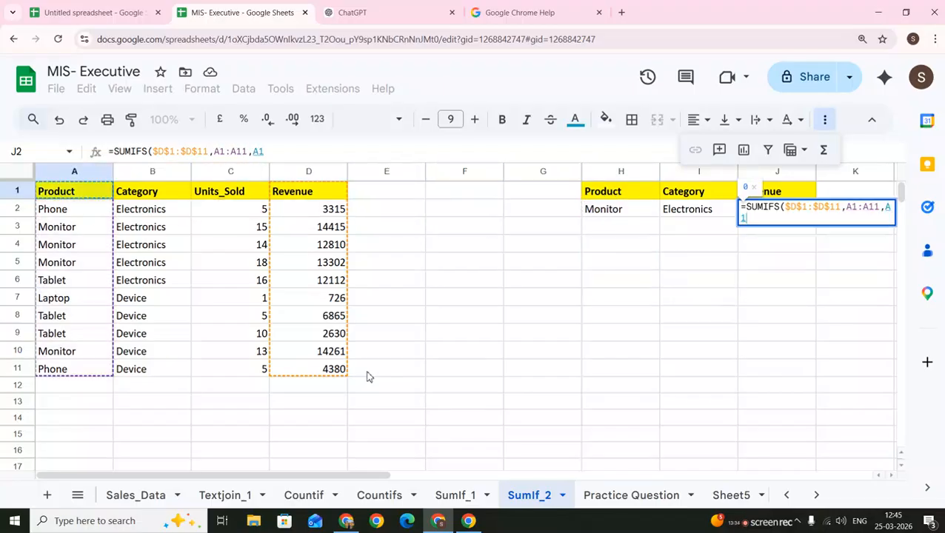
key(BackSpace)
key(BackSpace)
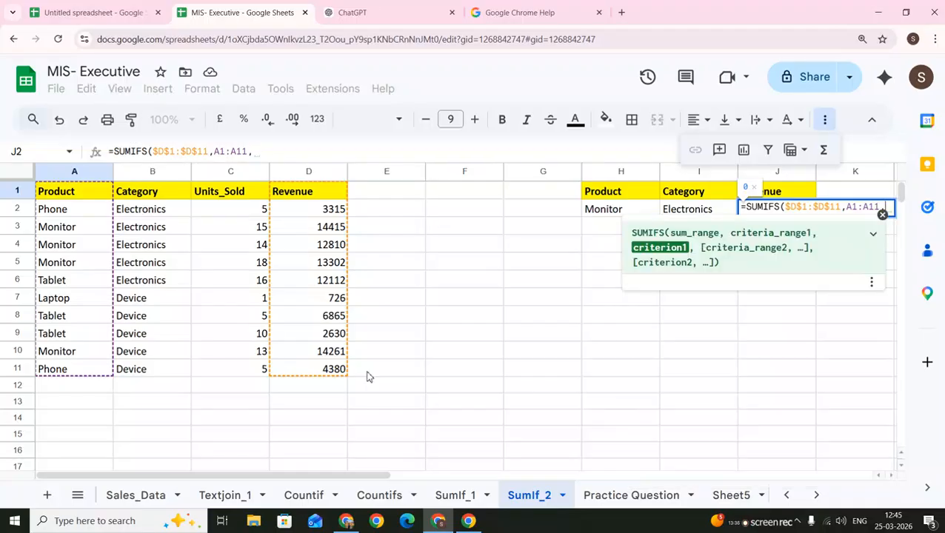
text(I2:J2)
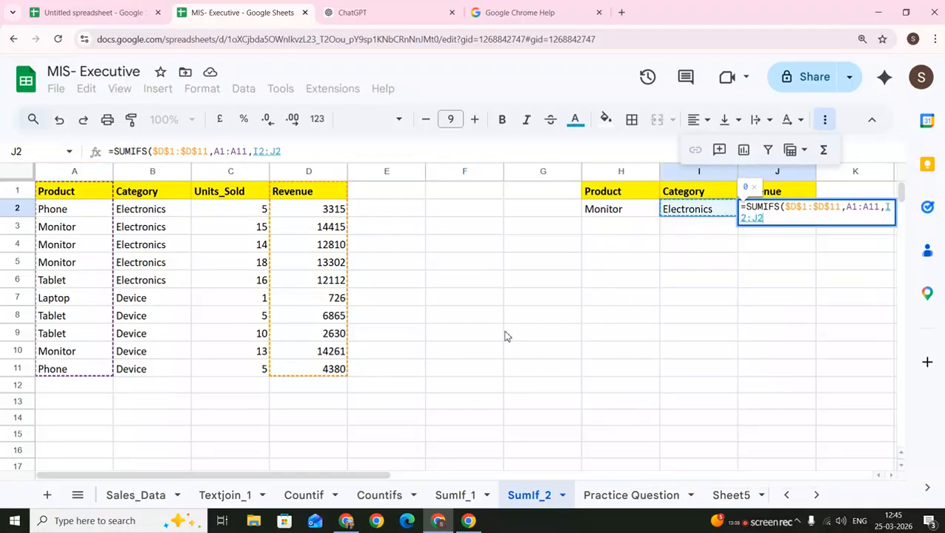
key(BackSpace)
key(BackSpace)
key(BackSpace)
key(BackSpace)
key(BackSpace)
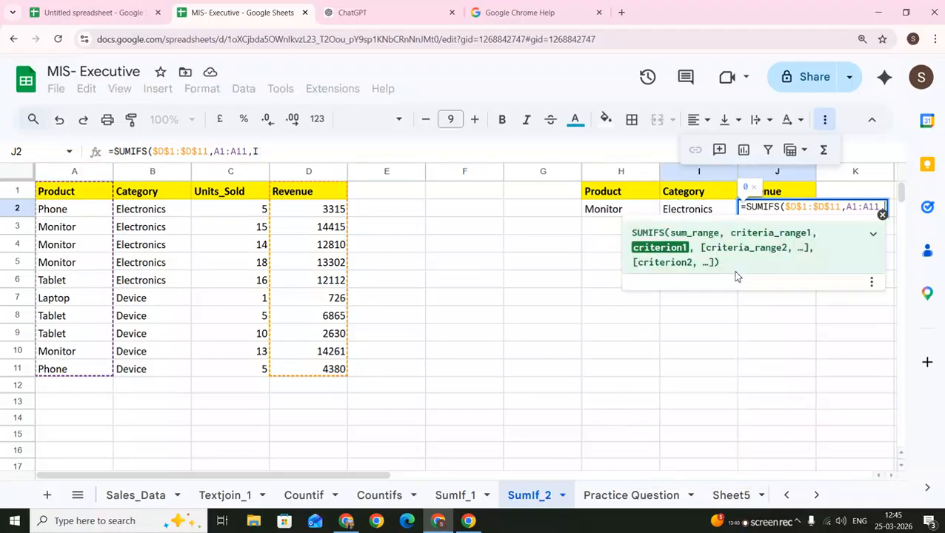
drag(845, 207, 880, 208)
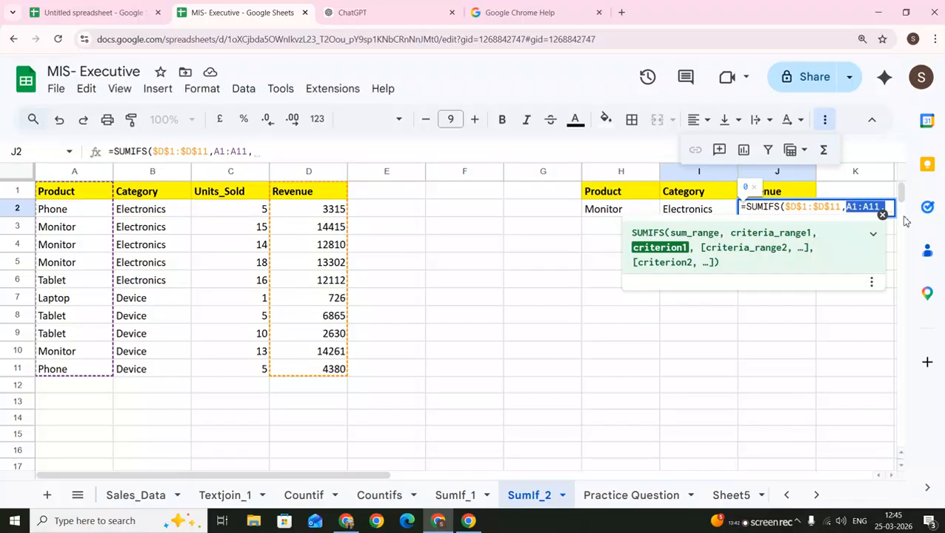
key(F4)
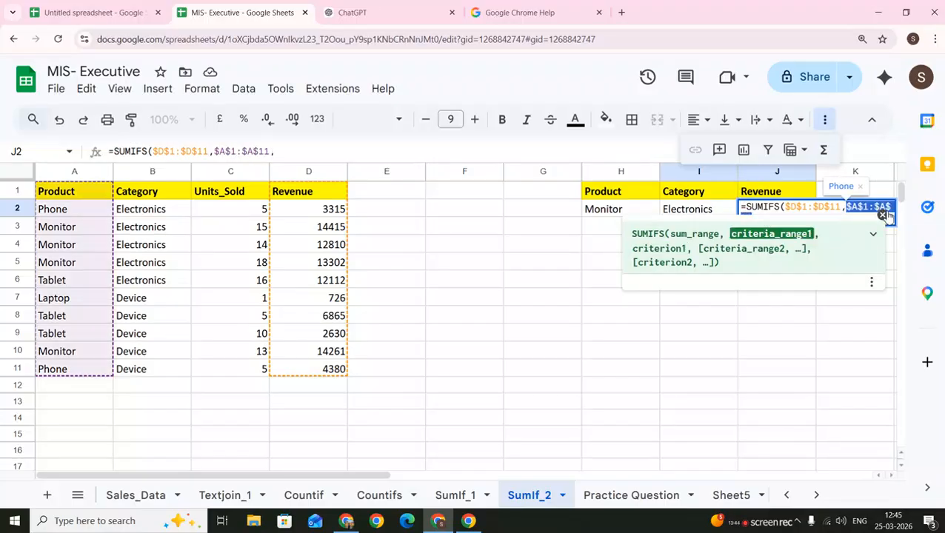
key(BackSpace)
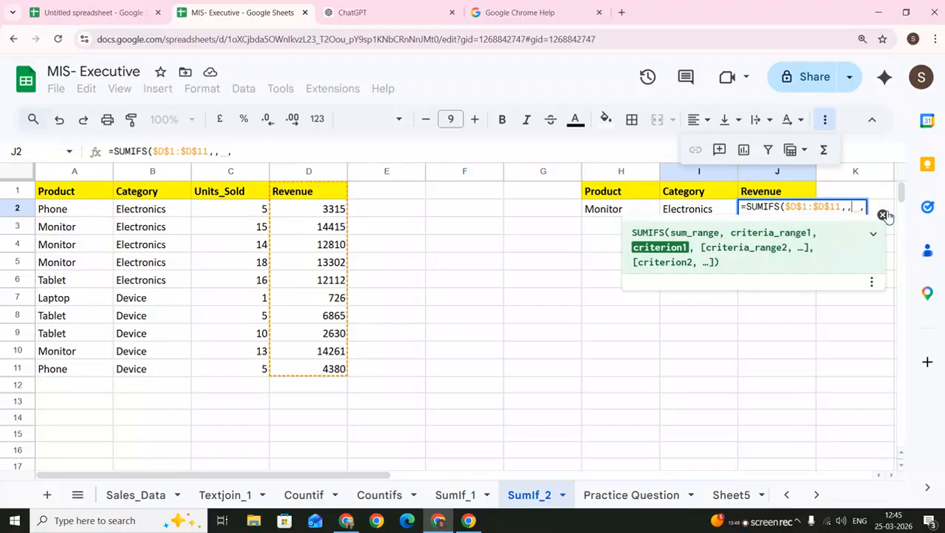
key(BackSpace)
key(BackSpace)
key(BackSpace)
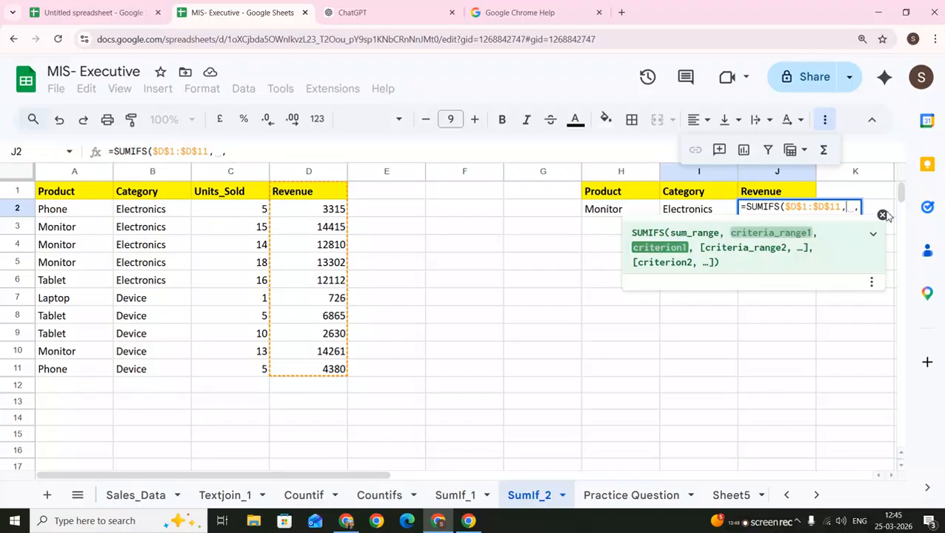
key(BackSpace)
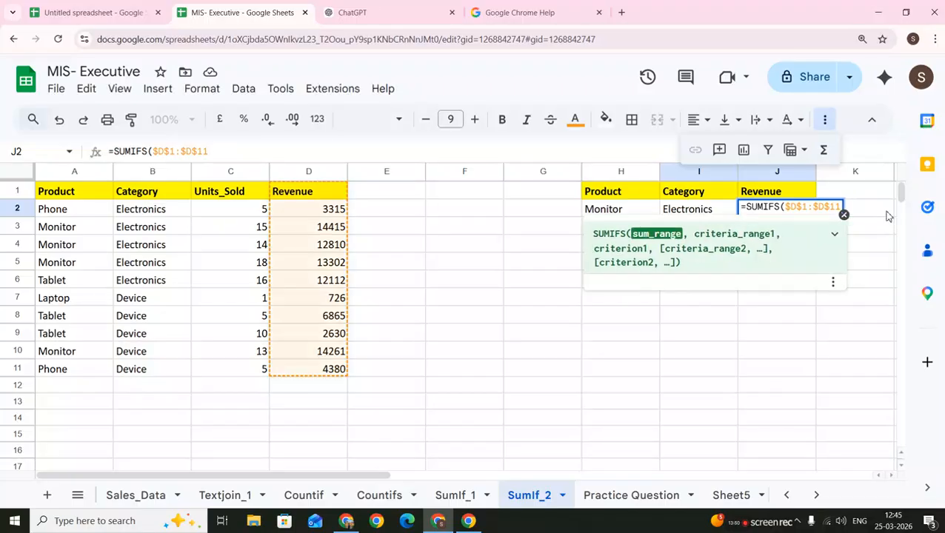
Add the Product column as the first criteria range in the J2 SUMIFS formula, using the absolute reference $A$1:$A$11
text(,)
key(Left)
key(Left)
key(Left)
key(Left)
key(Left)
key(Left)
key(Left)
key(Left)
key(Left)
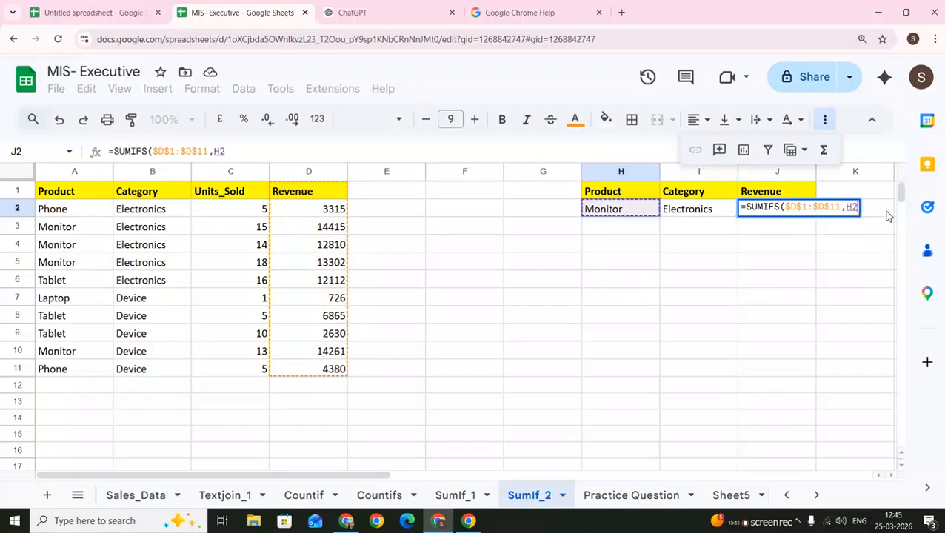
key(Up)
key(ctrl+shift+Down)
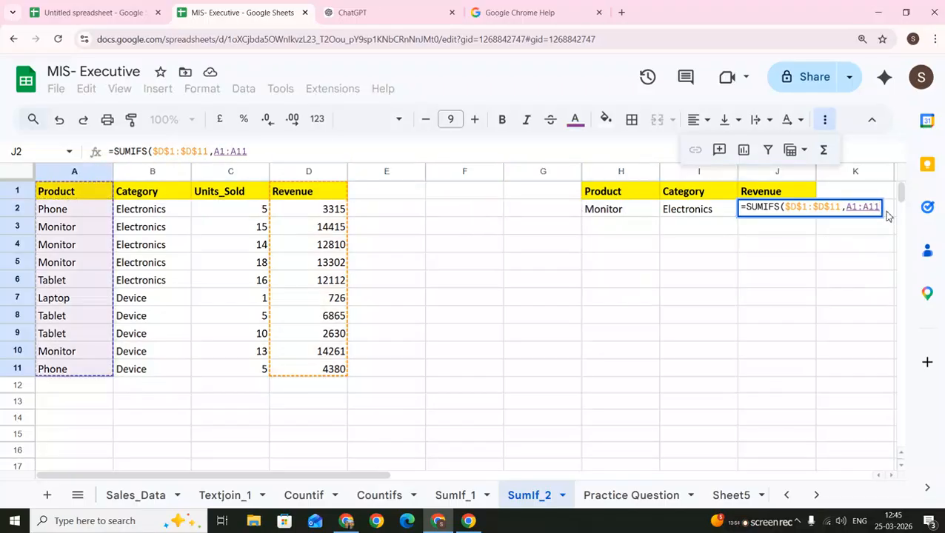
key(F4)
Use the Monitor cell H2 as the first criterion of the SUMIFS formula
text(,)
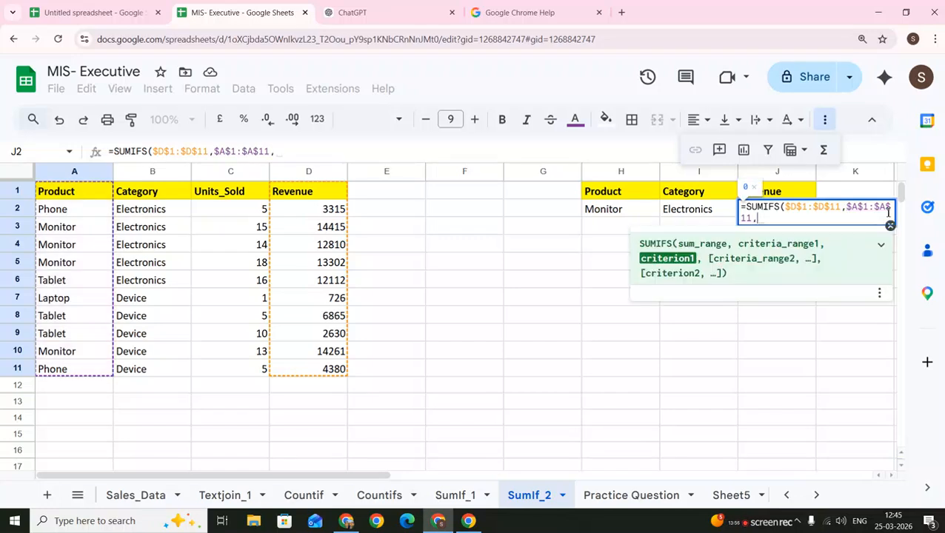
key(Left)
key(Left)
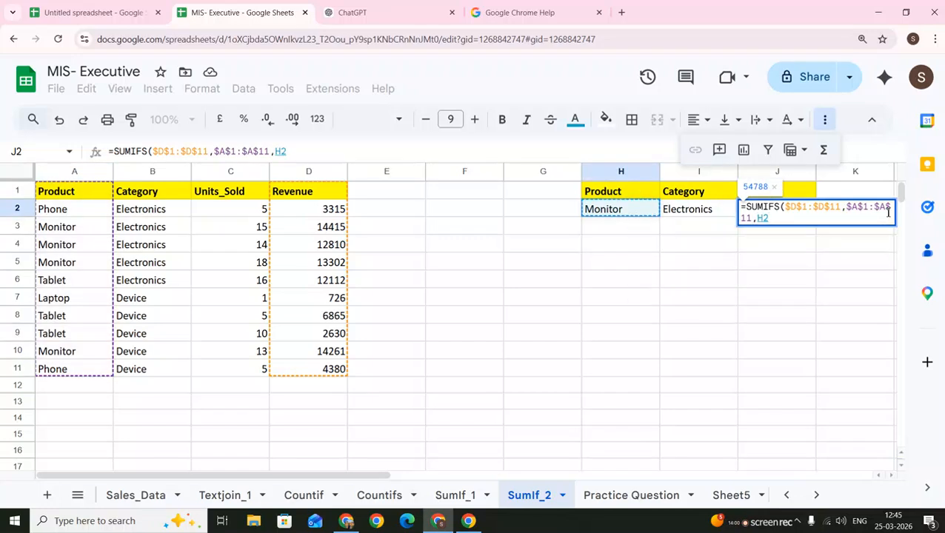
text(,)
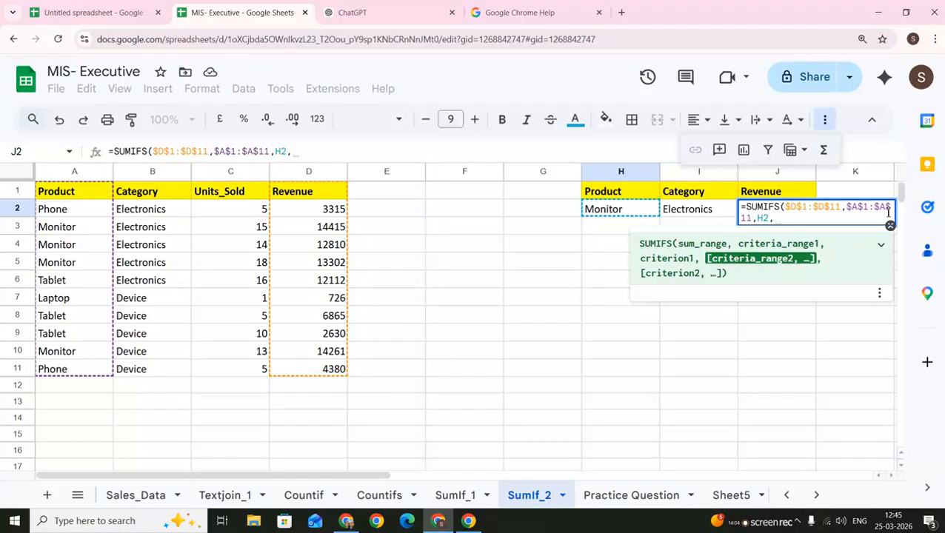
Add the Category column as the second criteria range, using the absolute reference $B$1:$B$11
key(Left)
key(Left)
key(Left)
key(Left)
key(Left)
key(Left)
key(Left)
key(Left)
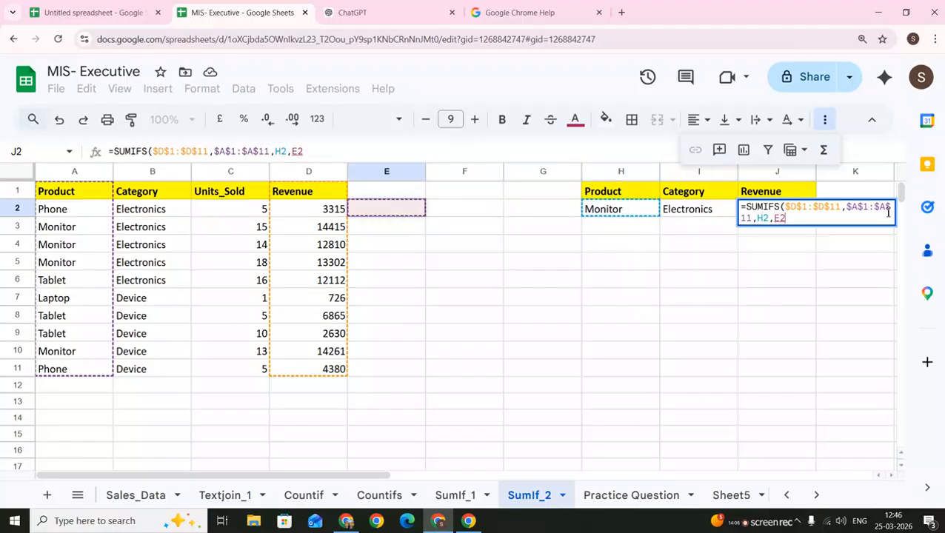
key(Up)
key(ctrl+shift+Down)
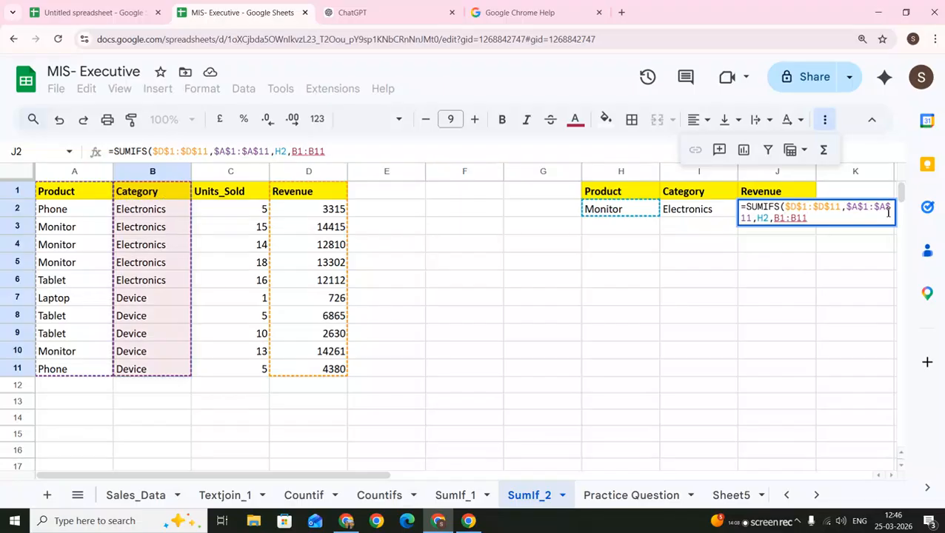
key(F4)
Use the Electronics cell I2 as the criterion for the Category range
text(,)
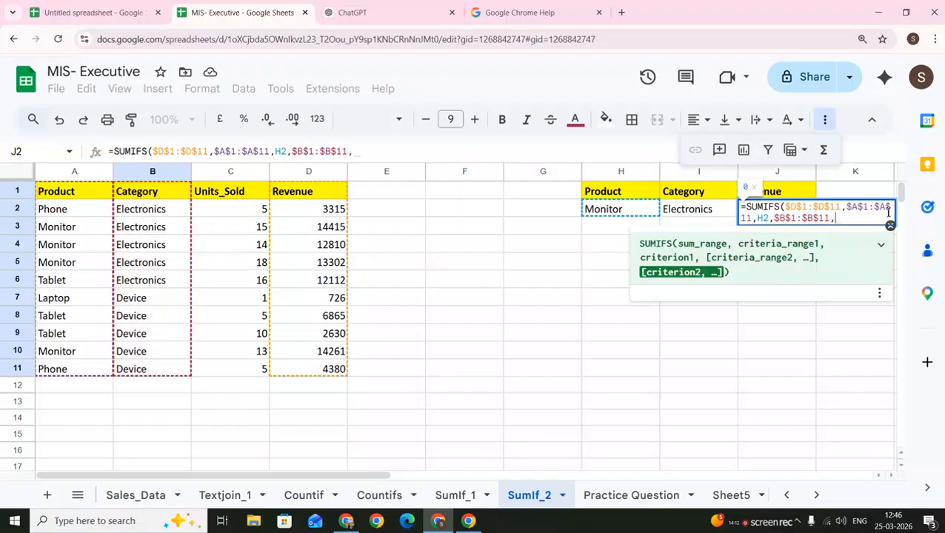
key(Left)
key(Left)
key(Left)
key(Right)
key(Right)
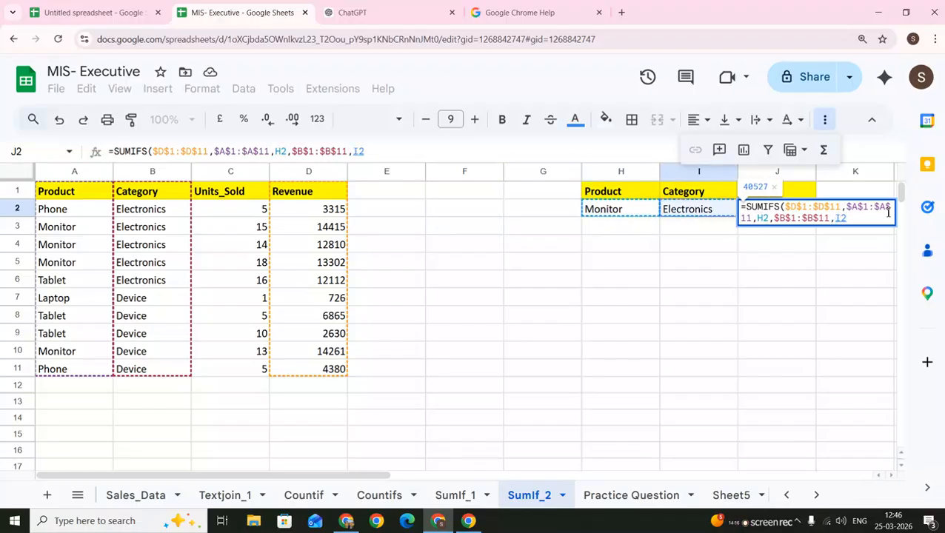
text(,)
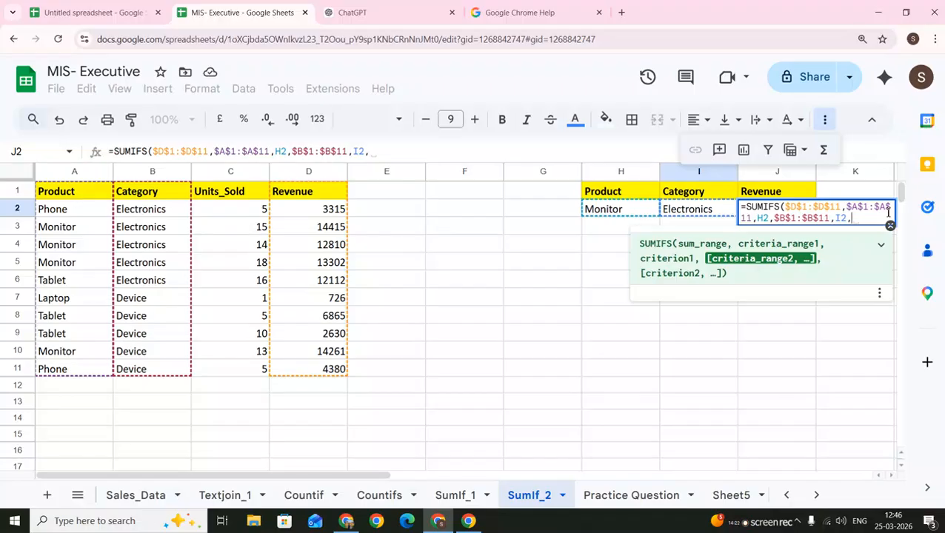
Delete the Category range and its criterion from the J2 formula, back to the comma after H2
key(BackSpace)
key(BackSpace)
key(BackSpace)
key(BackSpace)
key(BackSpace)
key(BackSpace)
key(BackSpace)
key(BackSpace)
key(BackSpace)
key(BackSpace)
key(BackSpace)
key(BackSpace)
key(BackSpace)
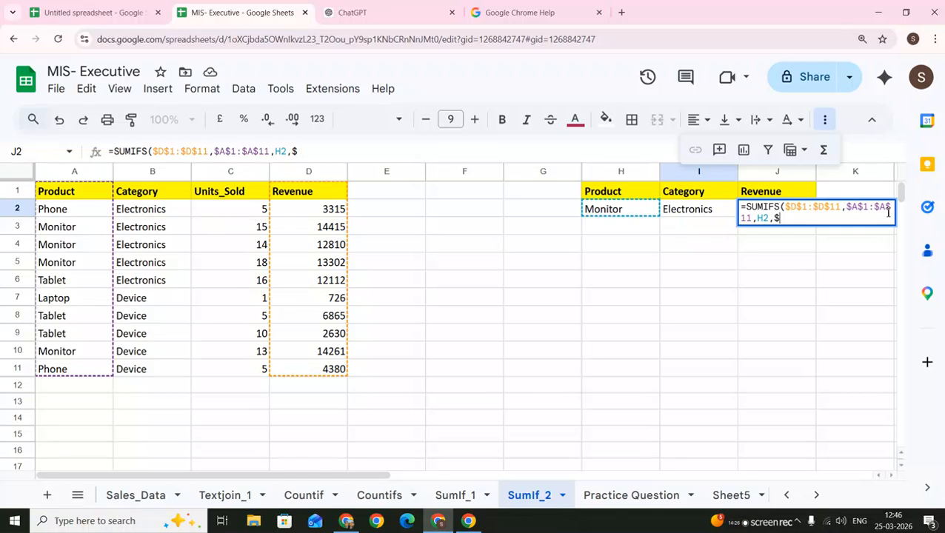
key(BackSpace)
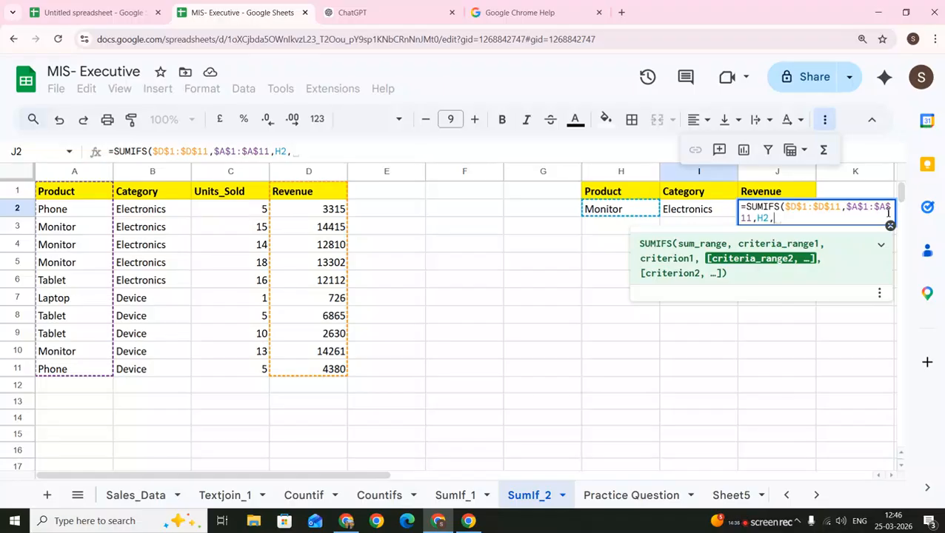
Enter $B$1:$B$11 again as the second criteria range of the SUMIFS formula in J2
key(Left)
key(Left)
key(Left)
key(Left)
key(Left)
key(Left)
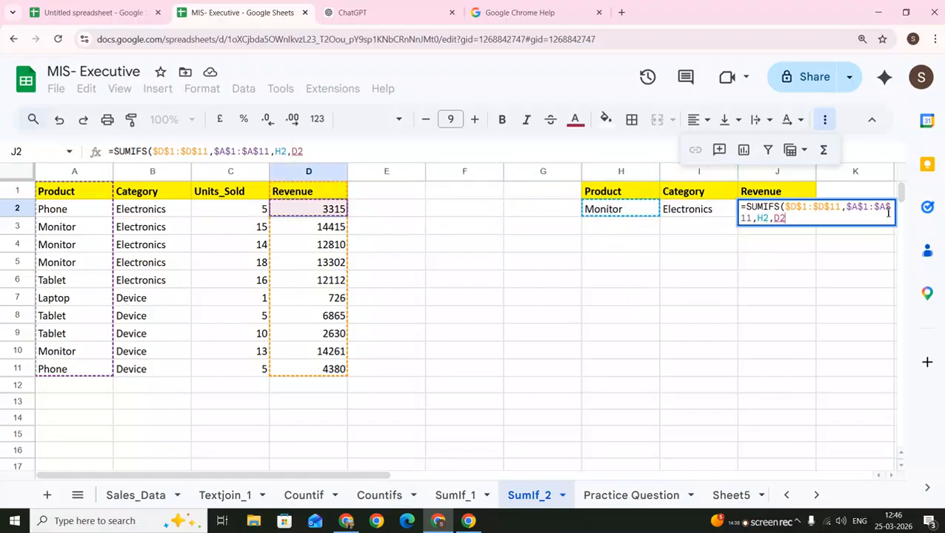
key(Left)
key(Up)
key(Left)
key(ctrl+shift+Down)
key(F4)
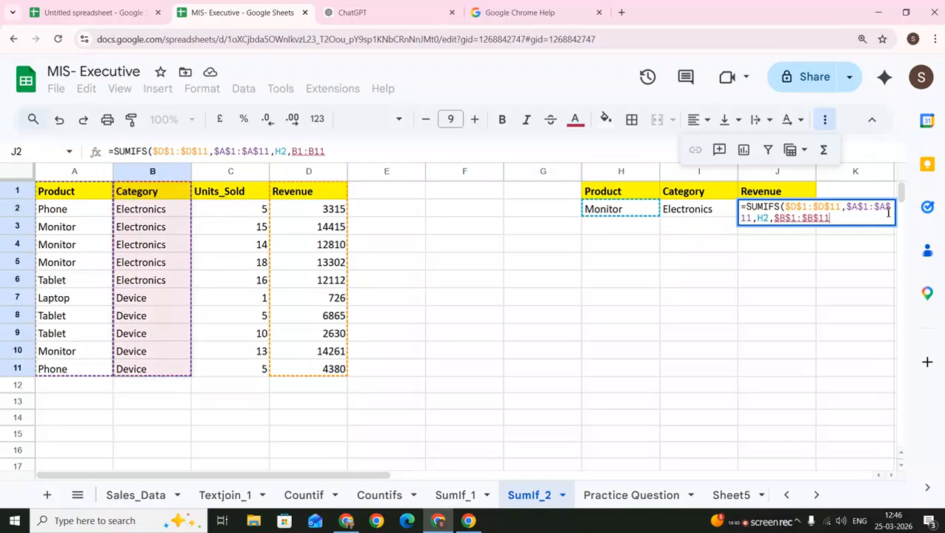
Set I2 as the second criterion and complete the SUMIFS formula in J2
text(,)
key(Left)
key(Left)
key(Left)
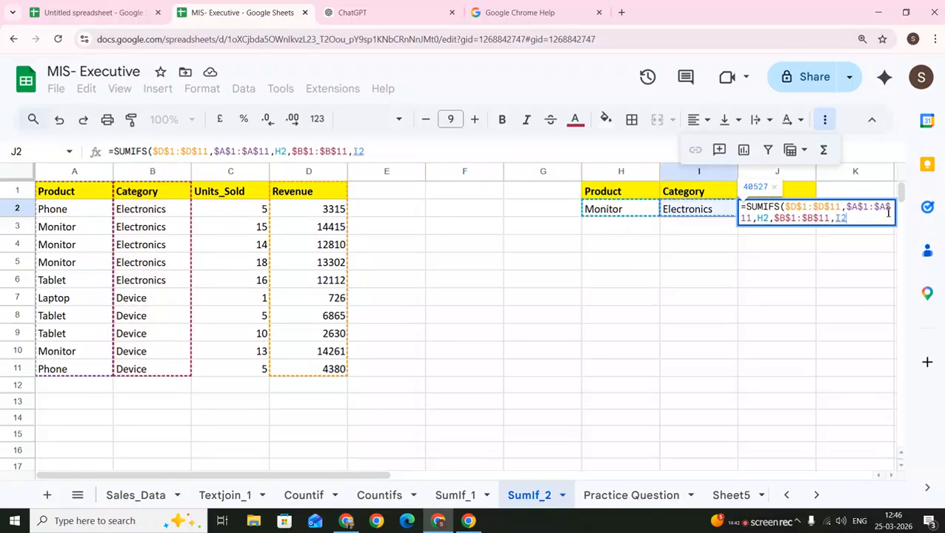
key(Right)
key(Right)
key(Return)
key(Up)
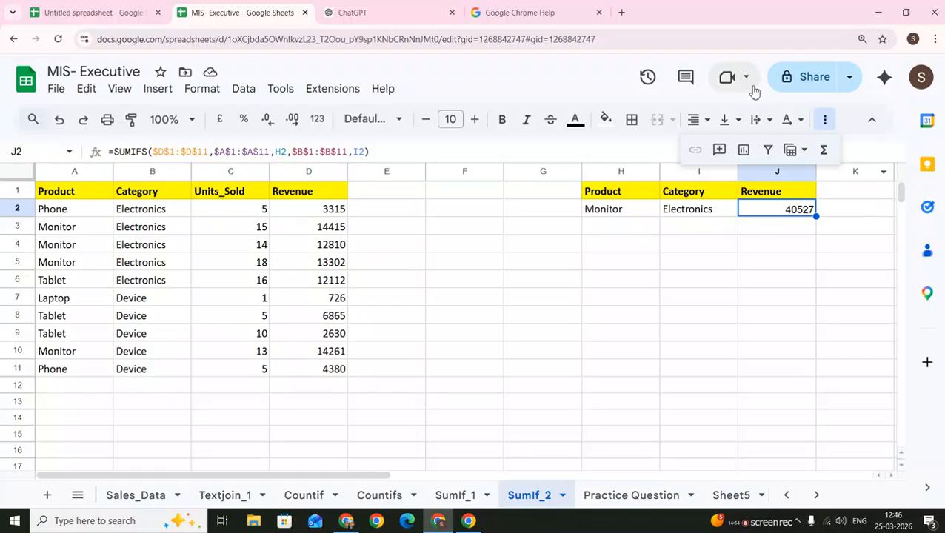
Create a filter on the data table from its header row A1:D1
click(343, 198)
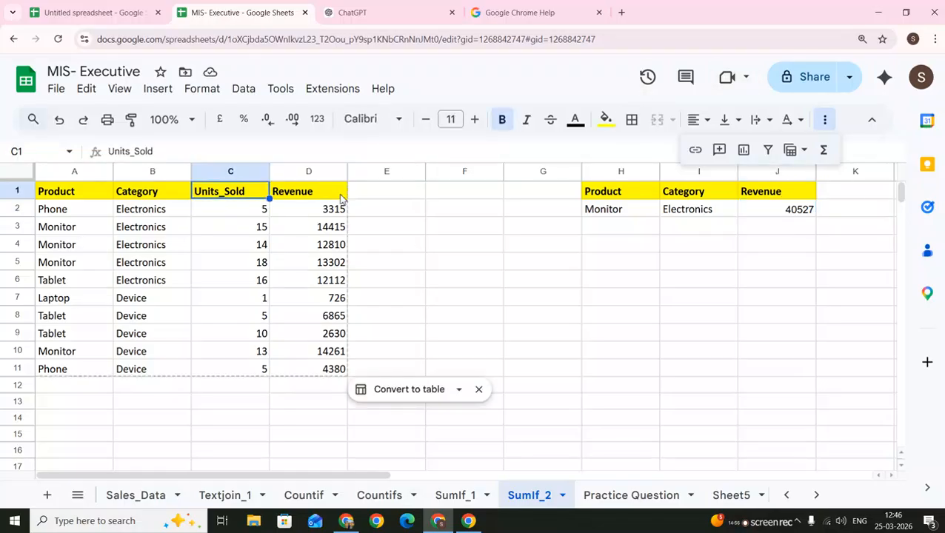
key(Left)
key(Left)
key(Left)
key(shift+Right)
key(shift+Right)
key(shift+Right)
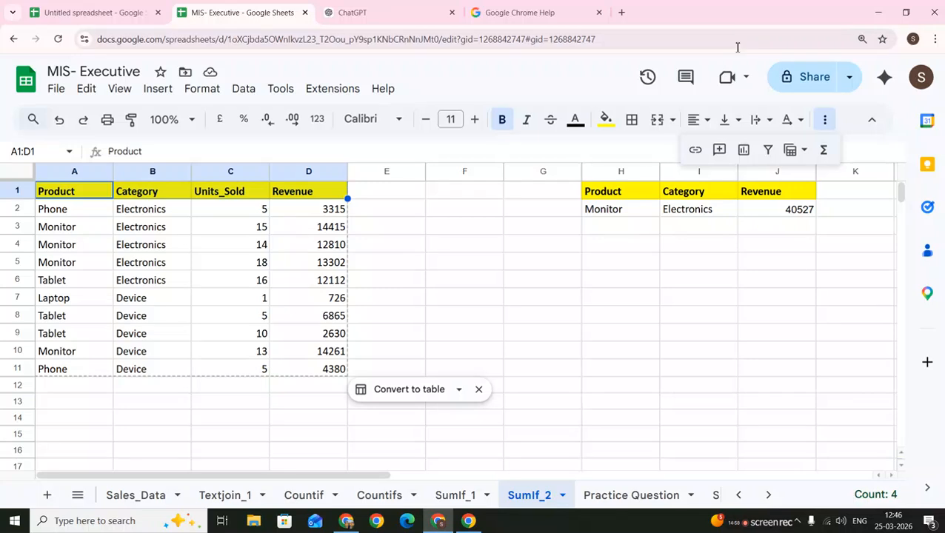
click(769, 149)
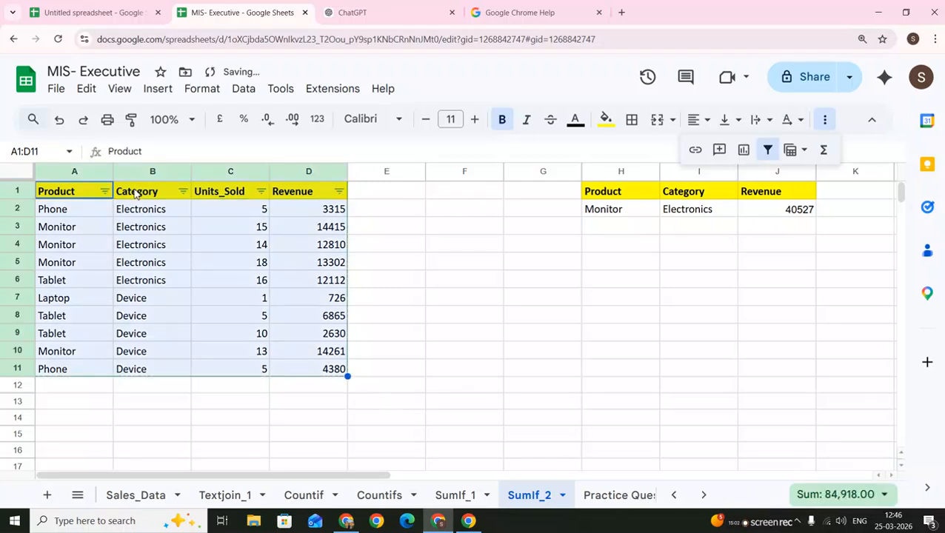
Filter the Product column to Monitor only and select the Electronics revenue cells D3:D5 to check their sum
click(104, 191)
scroll(189, 394, down, 2)
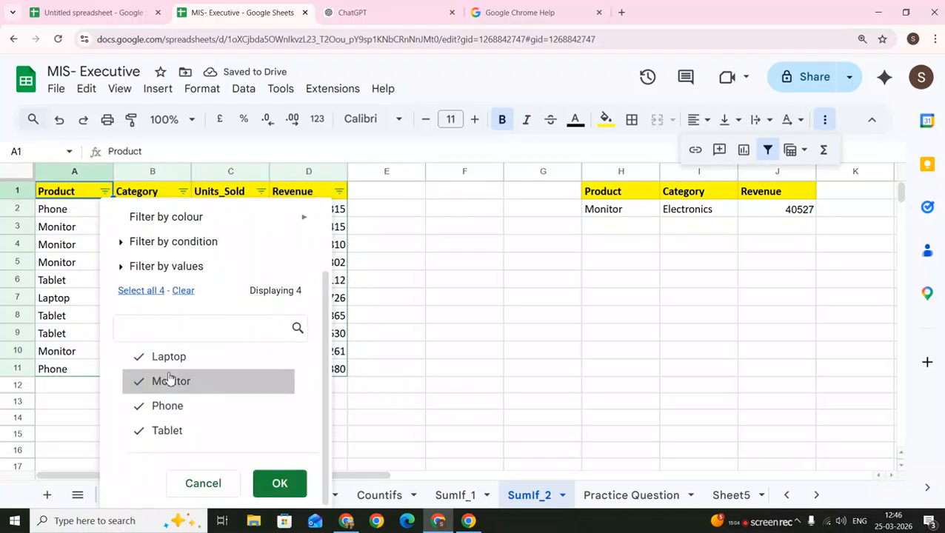
click(144, 358)
click(140, 405)
click(141, 430)
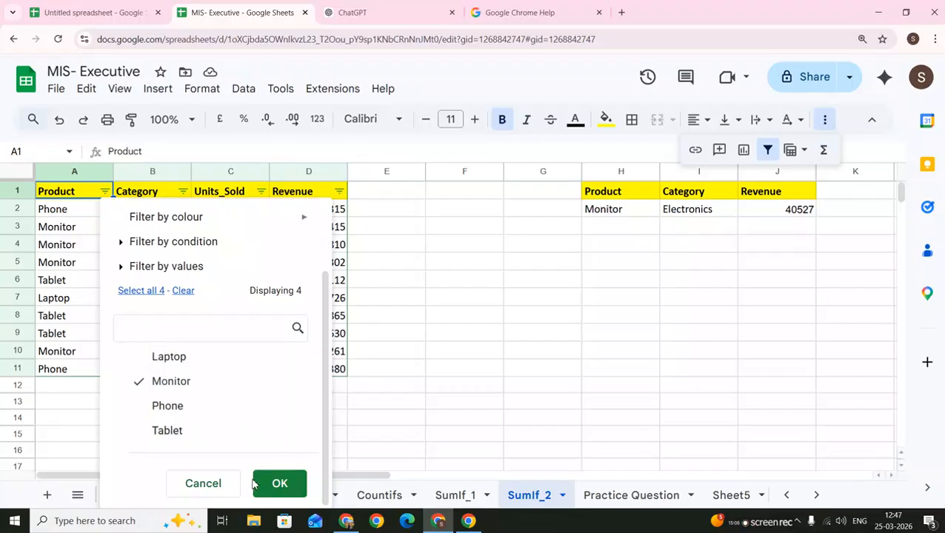
click(282, 483)
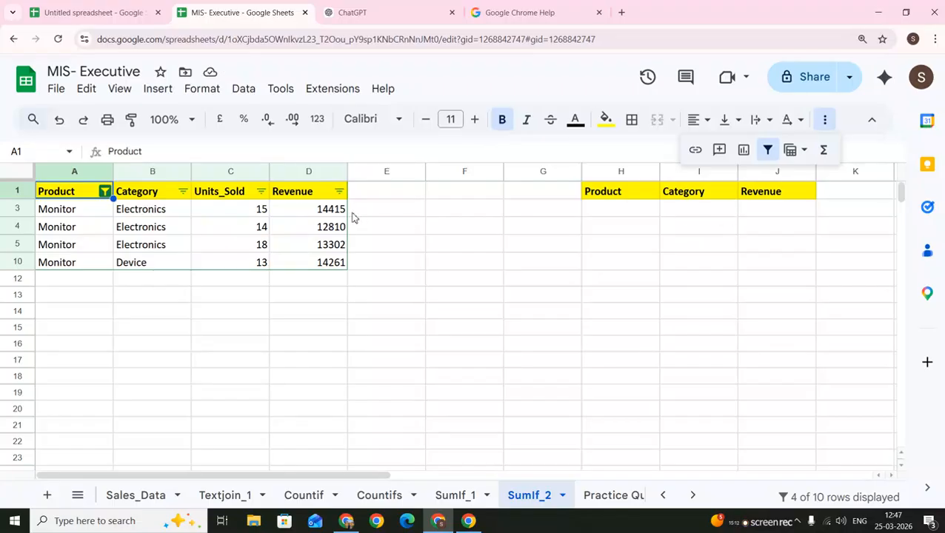
drag(335, 209, 333, 246)
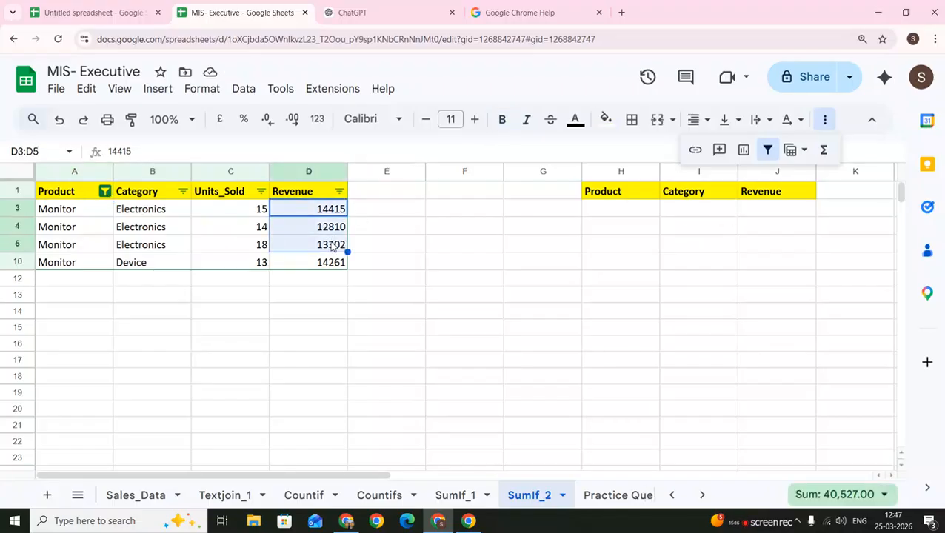
Reselect all four products in the Product column's filter to show every row
click(104, 191)
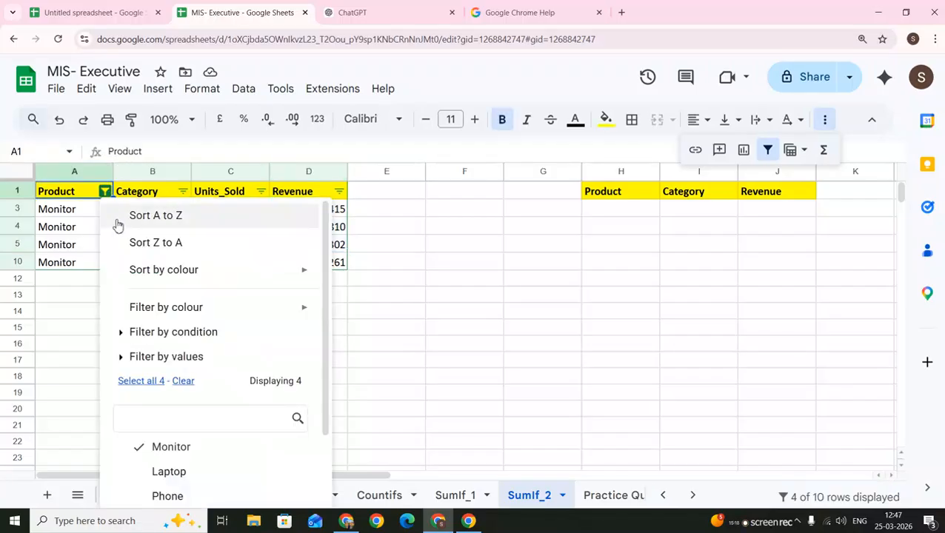
click(142, 381)
scroll(256, 430, down, 2)
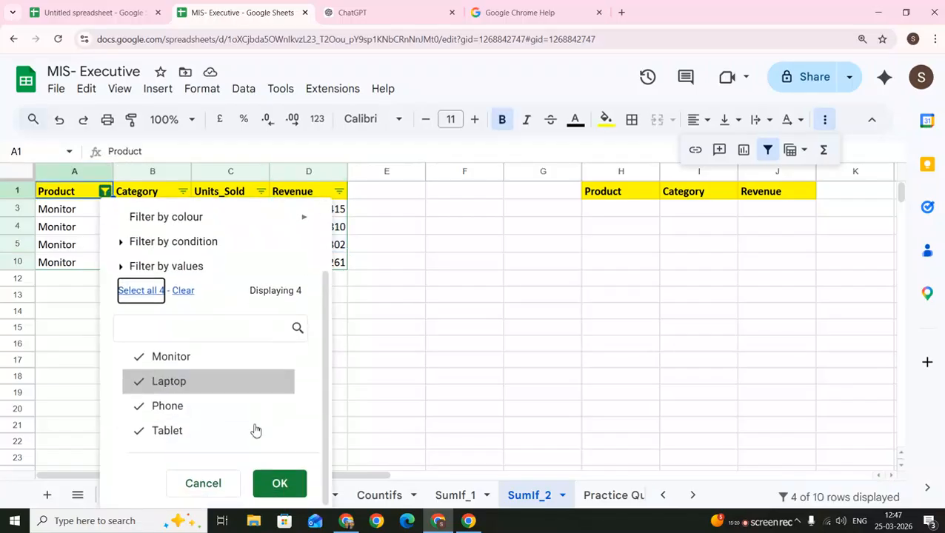
click(290, 483)
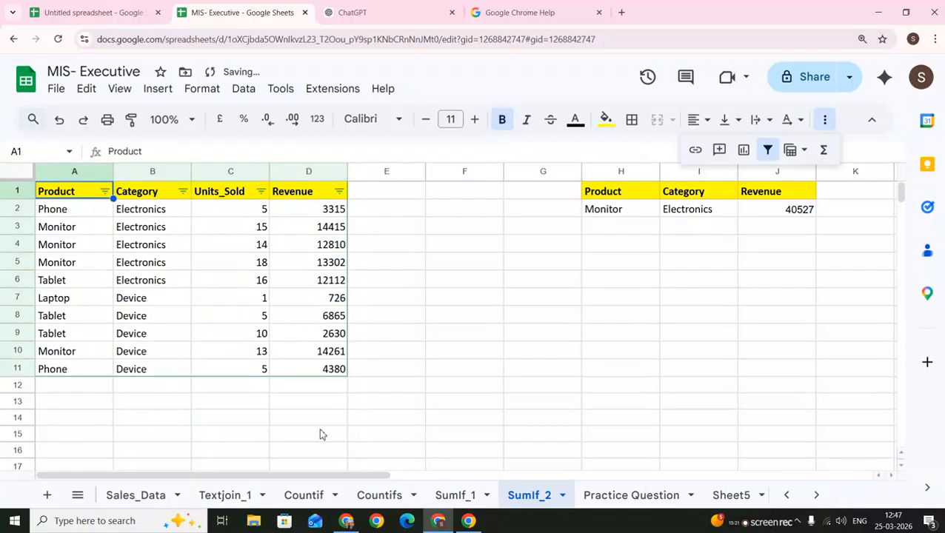
Enter the label "sumifs" in cell E1 beside the Revenue header
click(797, 218)
click(407, 197)
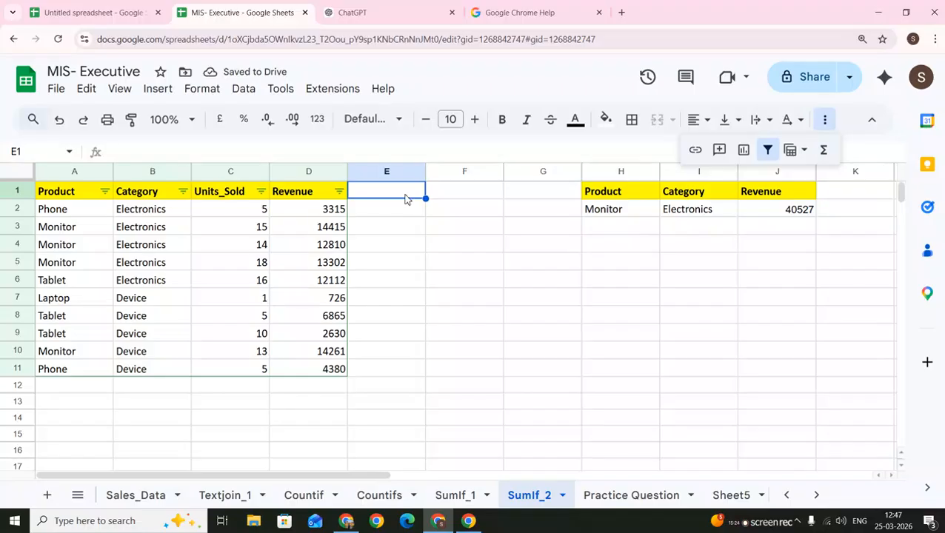
key(Down)
key(Left)
key(Up)
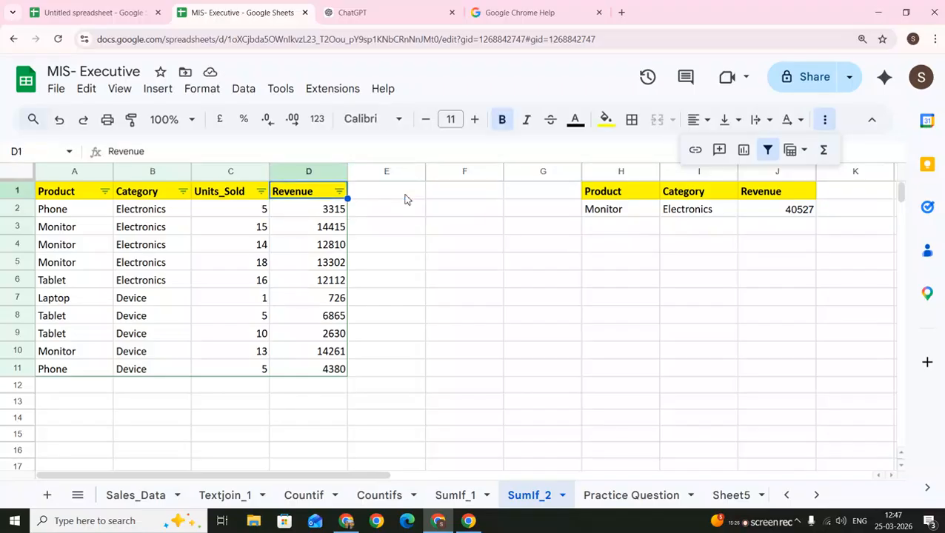
key(Right)
text(sumif)
key(BackSpace)
key(BackSpace)
key(BackSpace)
text(mif)
key(BackSpace)
key(BackSpace)
text(ifs)
key(Return)
Extend the note in E1 to read "sumifs ( product,Category vs Total Revenue"
click(405, 197)
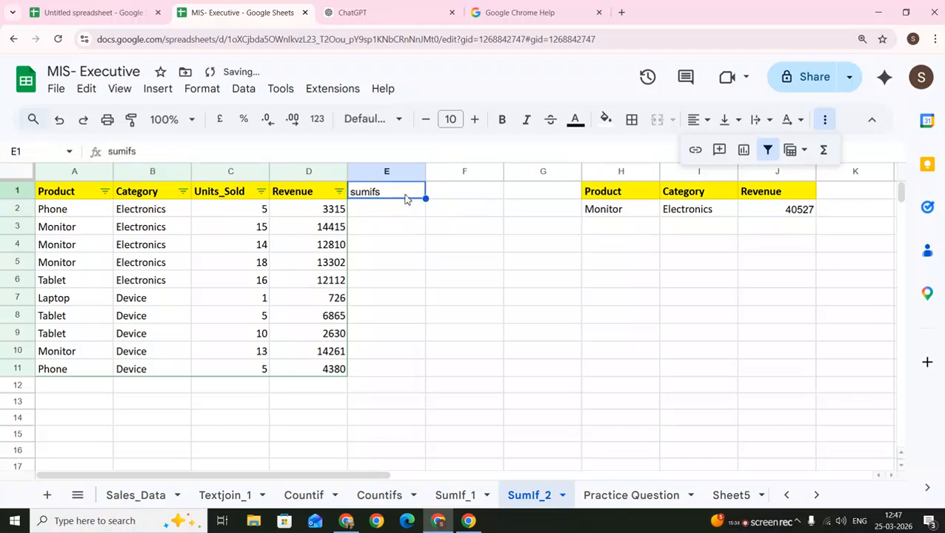
double_click(406, 195)
text(()
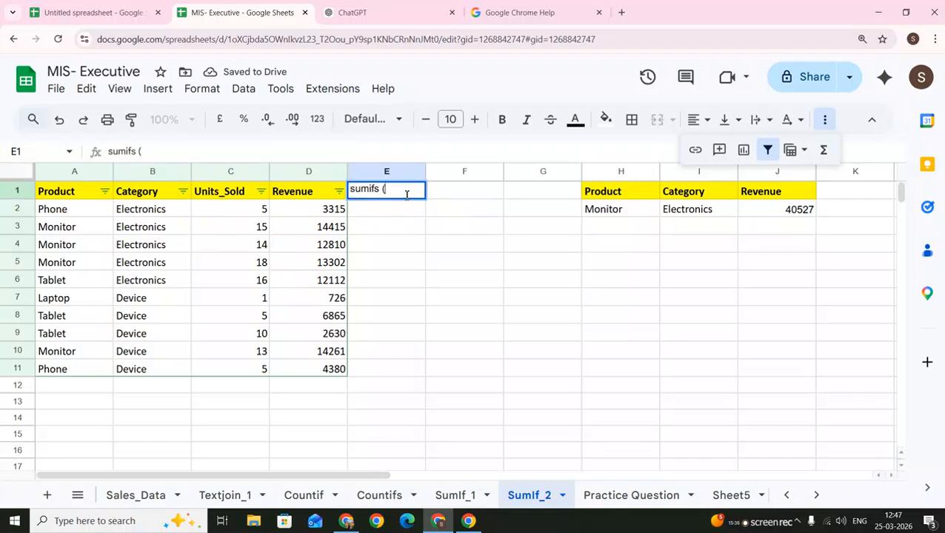
text( product)
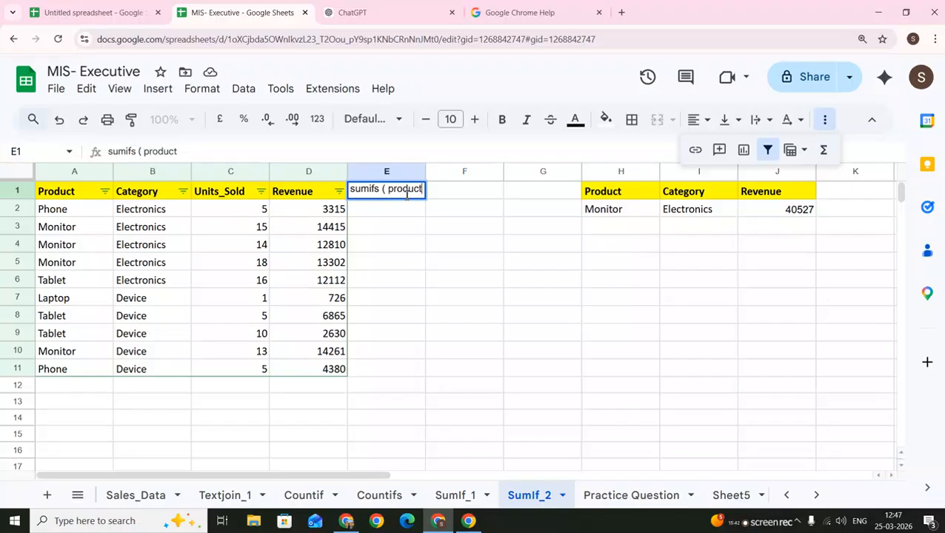
text(,Category)
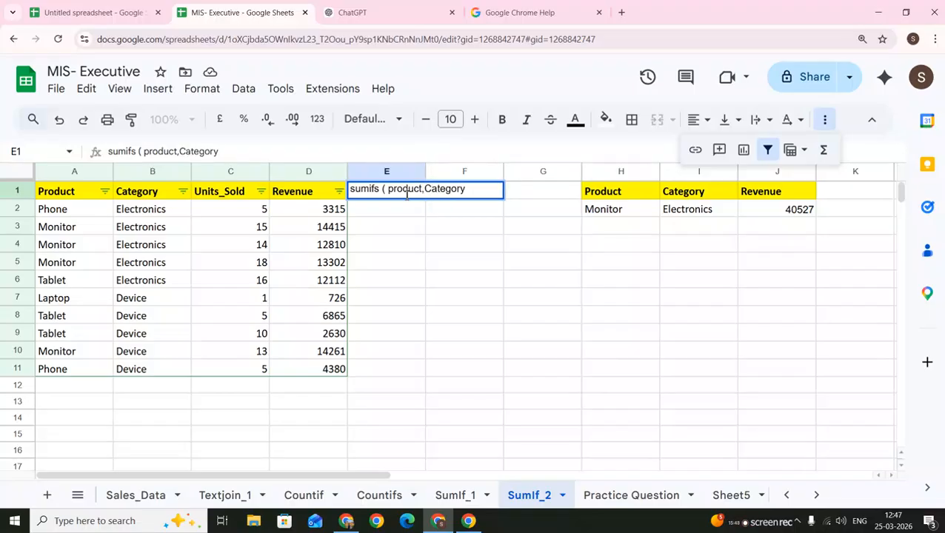
text( vs TRe)
key(BackSpace)
key(BackSpace)
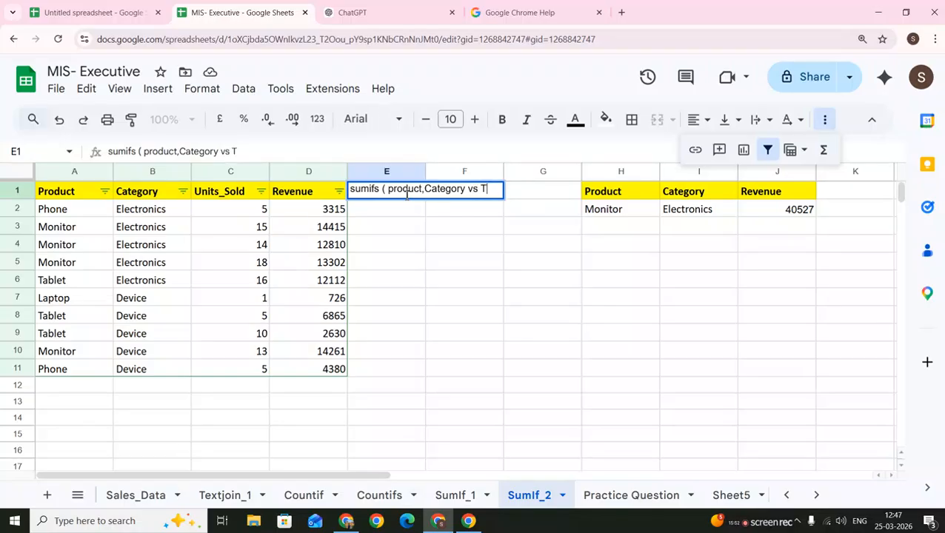
text(otal Revenue)
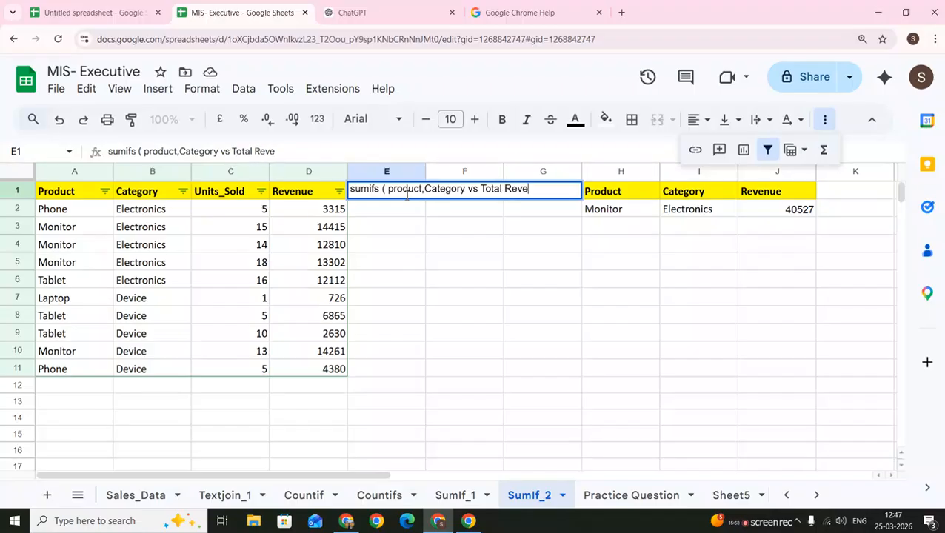
key(Return)
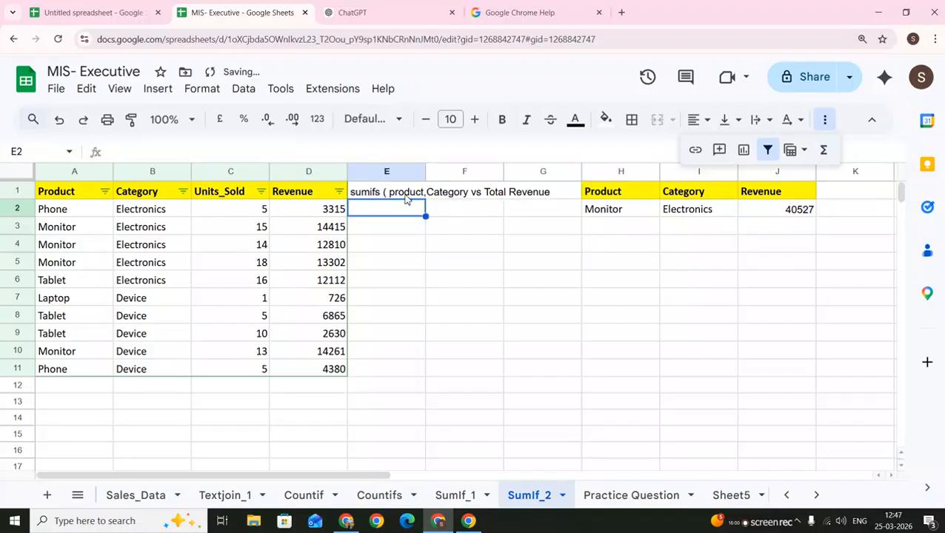
Start a SUMIFS formula in E2 with the Revenue range $D$1:$D$11 as the sum range
text(=sum)
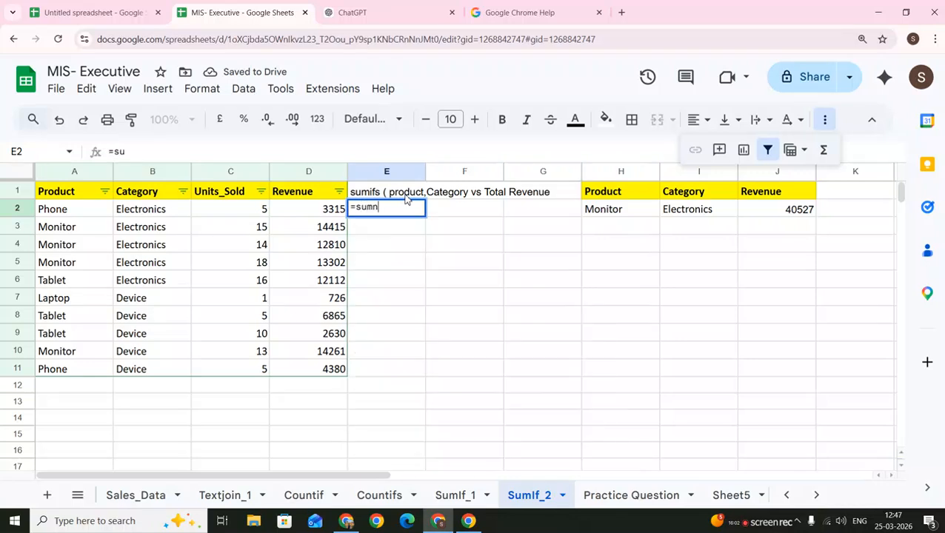
text(ifs)
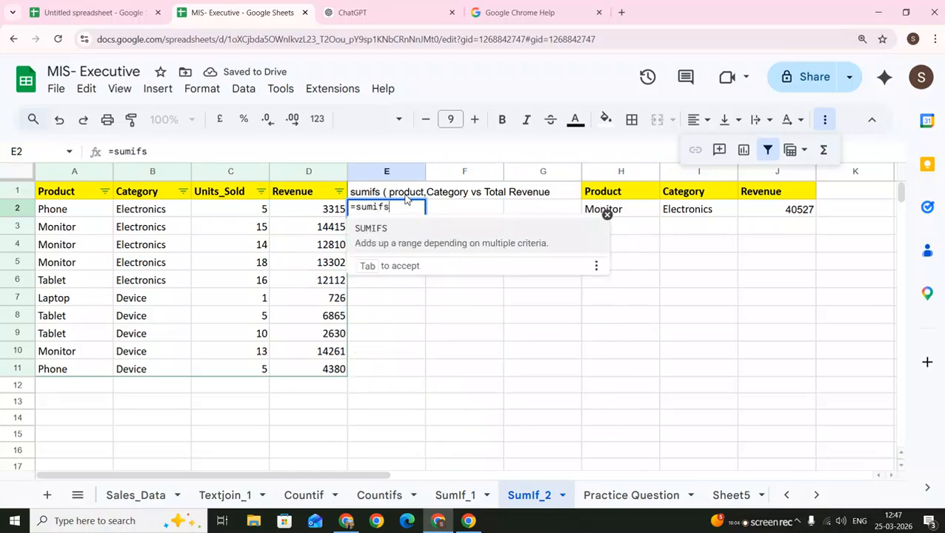
key(Tab)
key(Left)
key(Left)
key(Left)
key(Left)
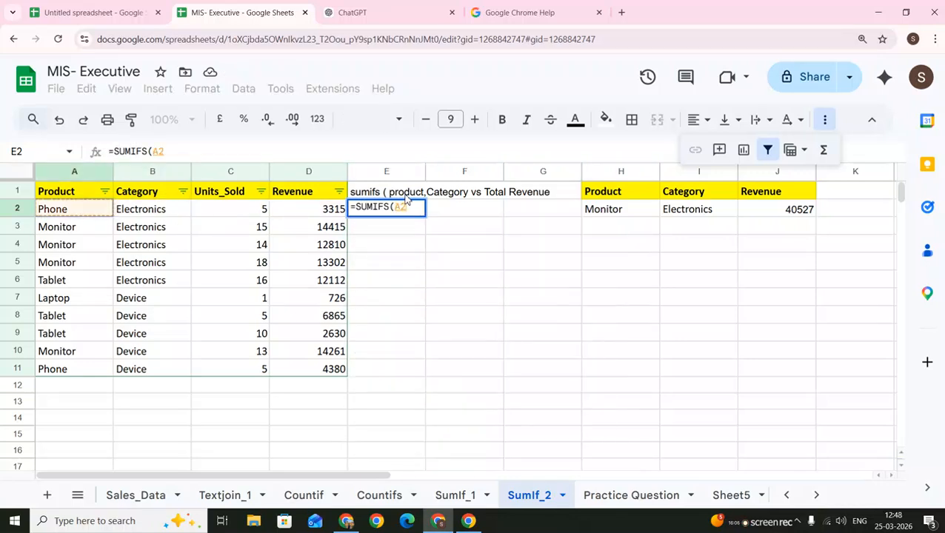
key(Right)
key(Right)
key(Right)
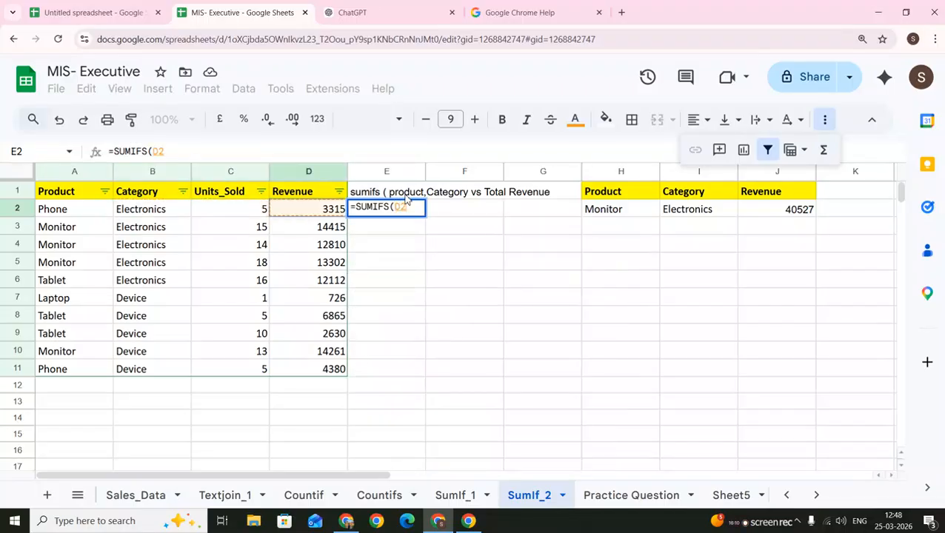
key(Up)
key(ctrl+shift+Down)
key(F4)
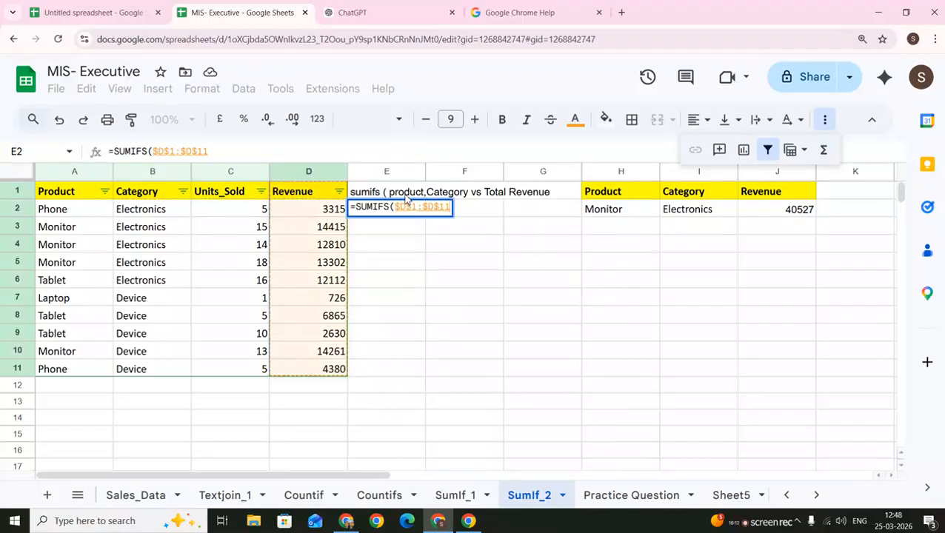
text(,)
key(Left)
key(Left)
key(Left)
key(Left)
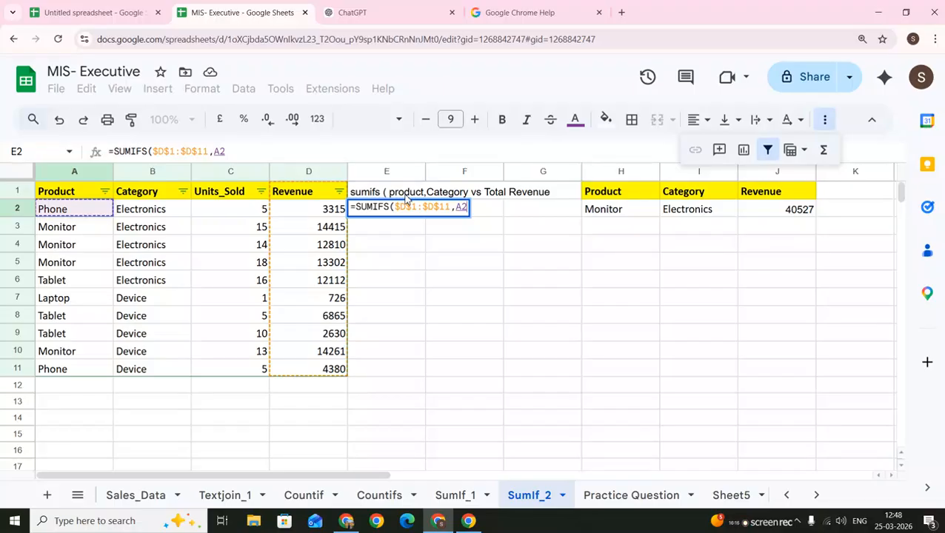
text(,)
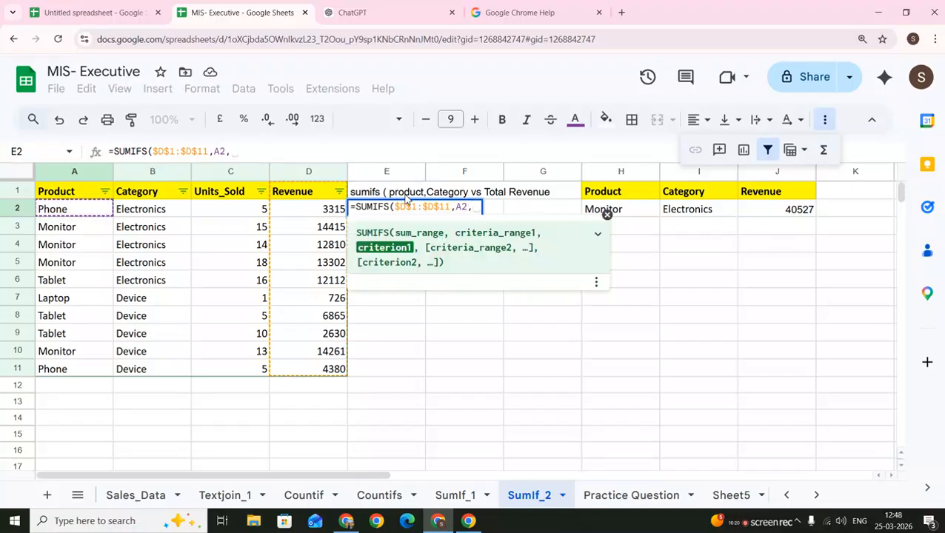
key(BackSpace)
key(BackSpace)
key(BackSpace)
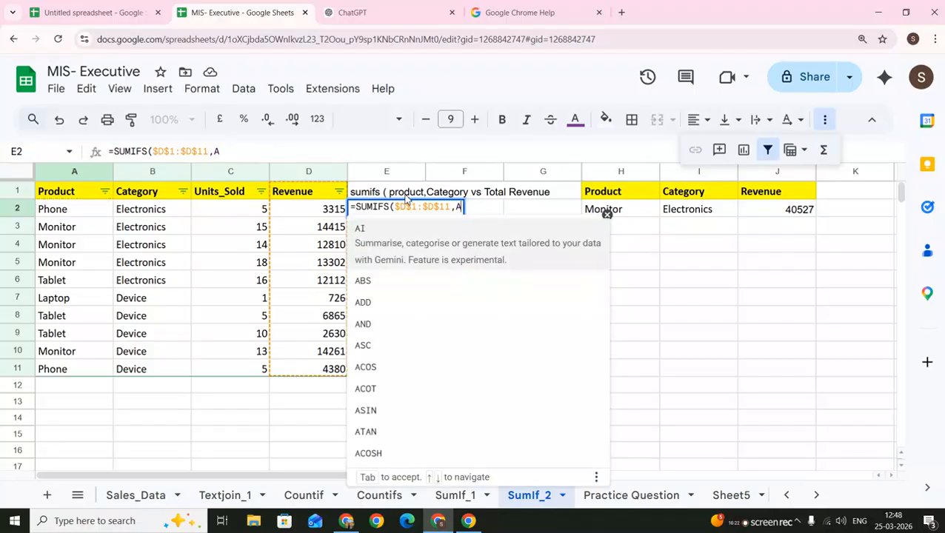
Add the Product range $A$1:$A$11 as the first criteria range, with A2 as its criterion
key(Left)
key(Left)
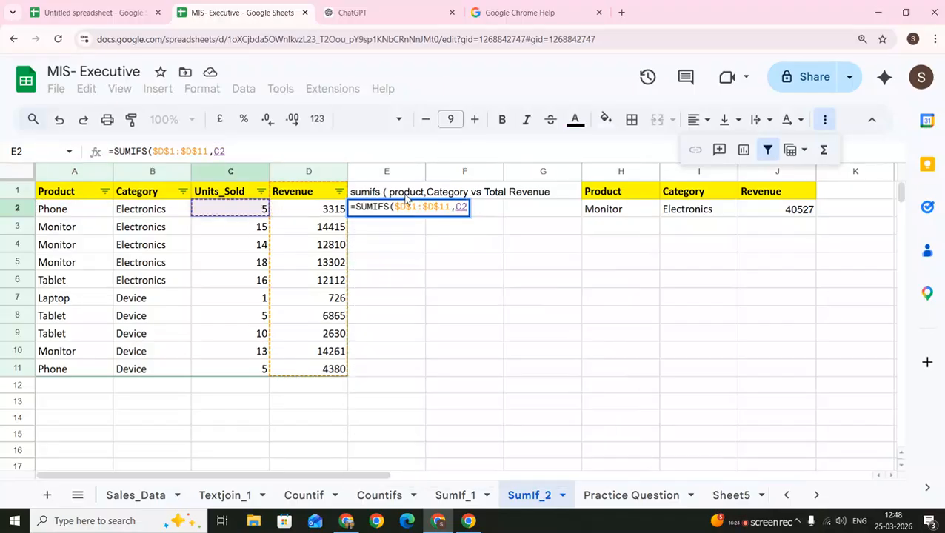
key(Up)
key(Left)
key(Left)
key(ctrl+shift+Down)
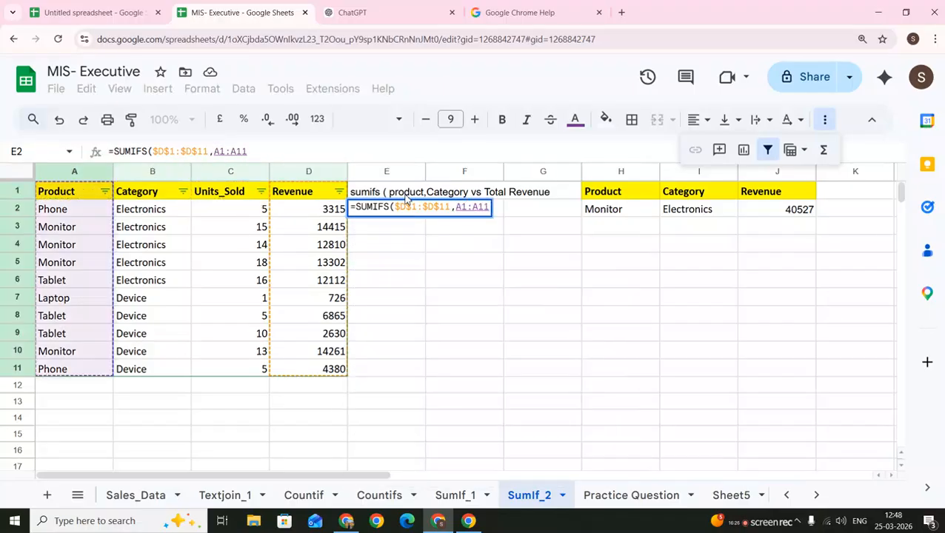
key(F4)
text(,)
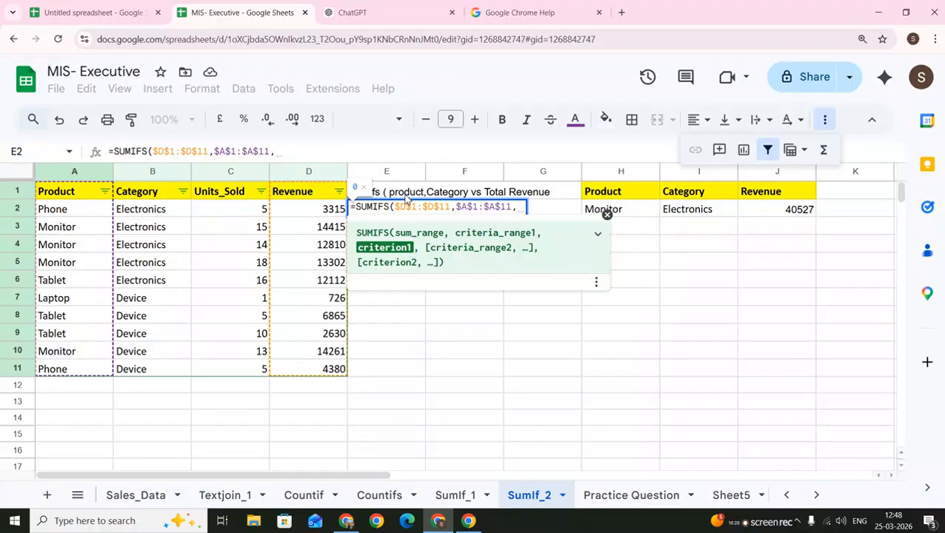
key(Left)
key(Left)
key(Left)
key(Left)
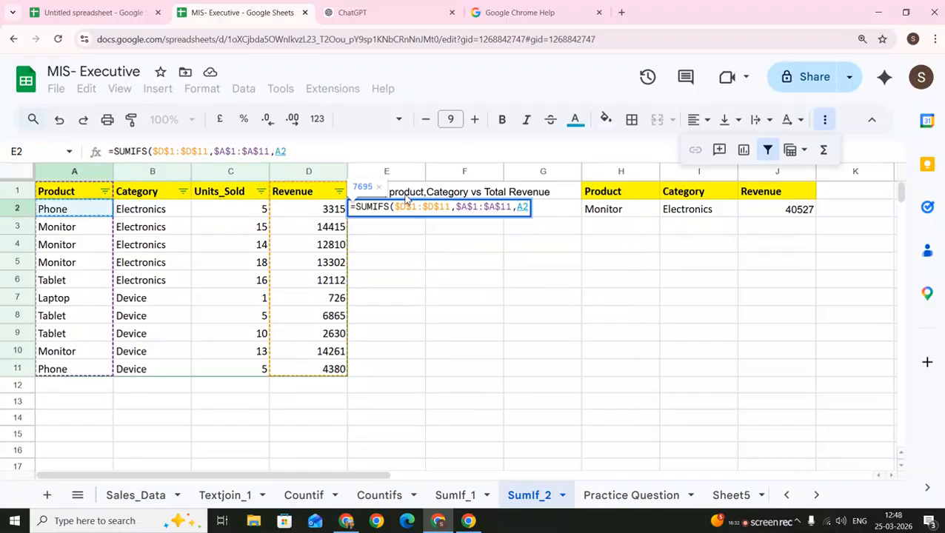
text(,)
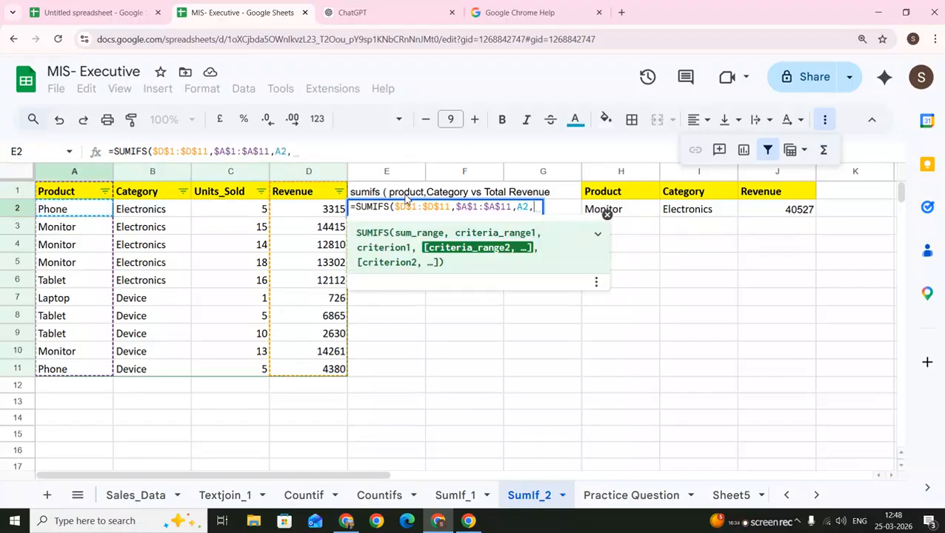
Complete the formula with the Category range $B$1:$B$11 as the second criteria range and B2 as its criterion
key(Left)
key(Left)
key(Left)
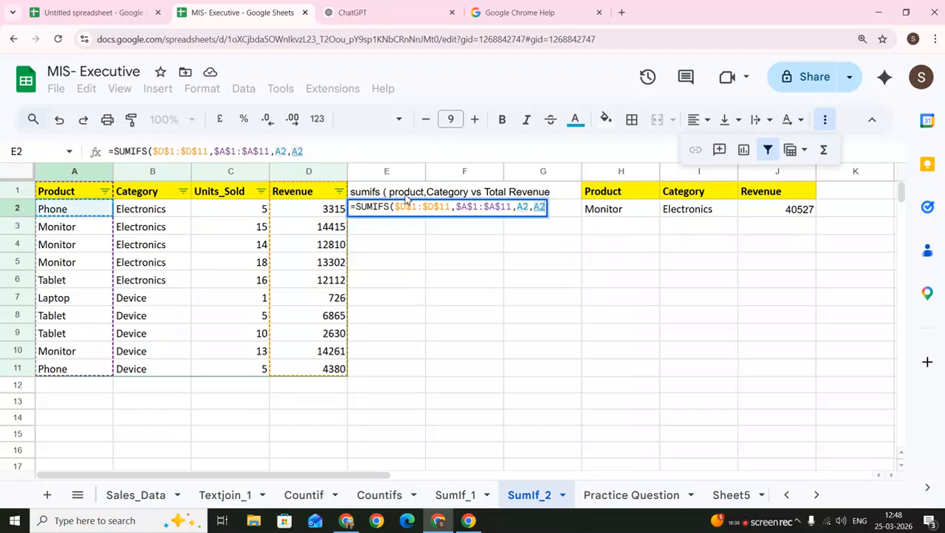
key(Up)
key(ctrl+shift+Down)
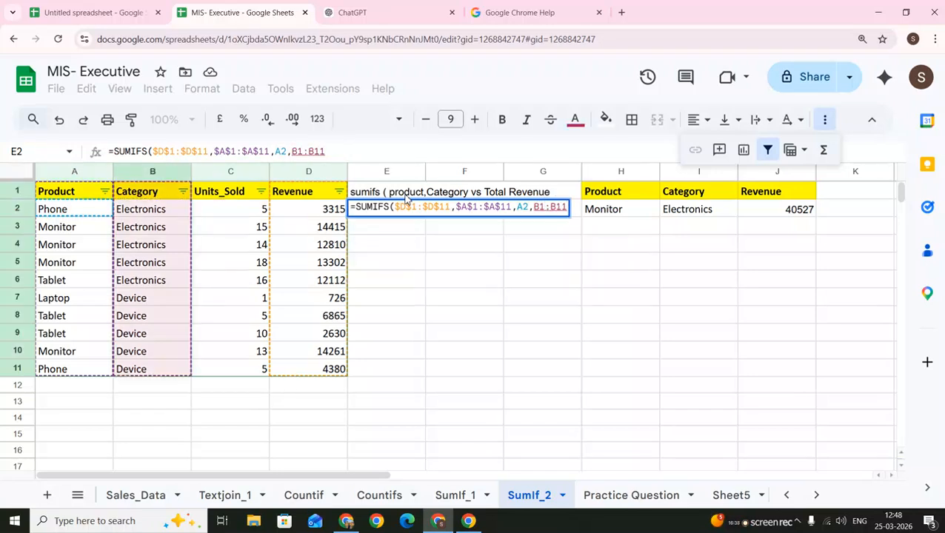
key(F4)
text(,)
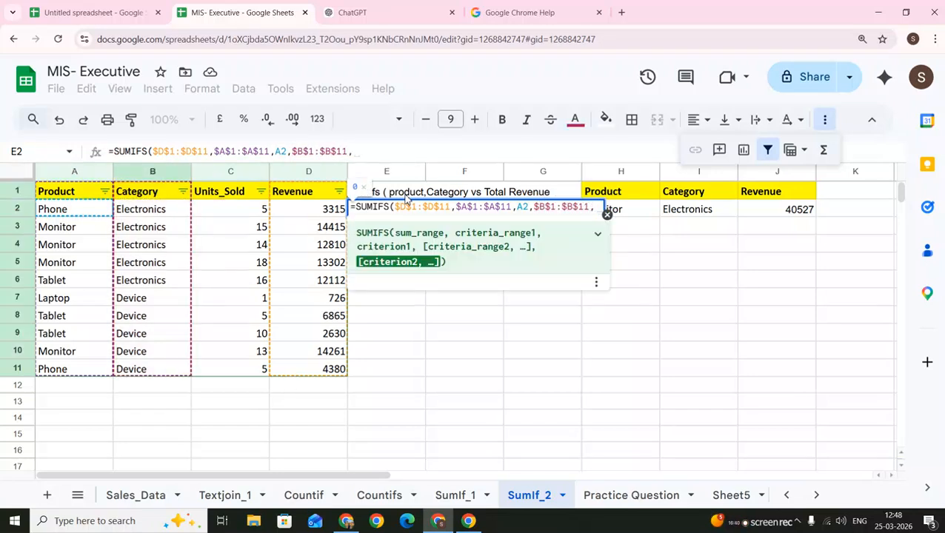
key(Left)
key(Left)
key(Left)
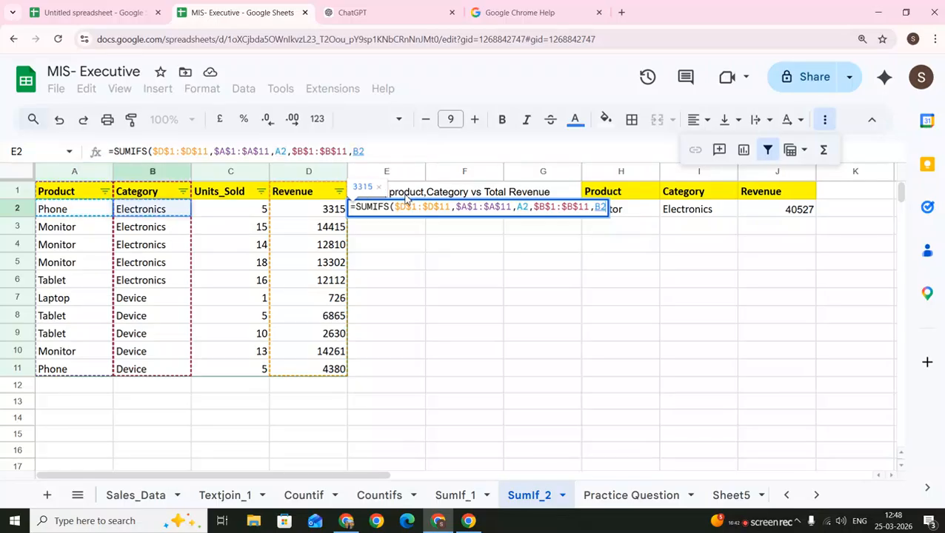
key(Return)
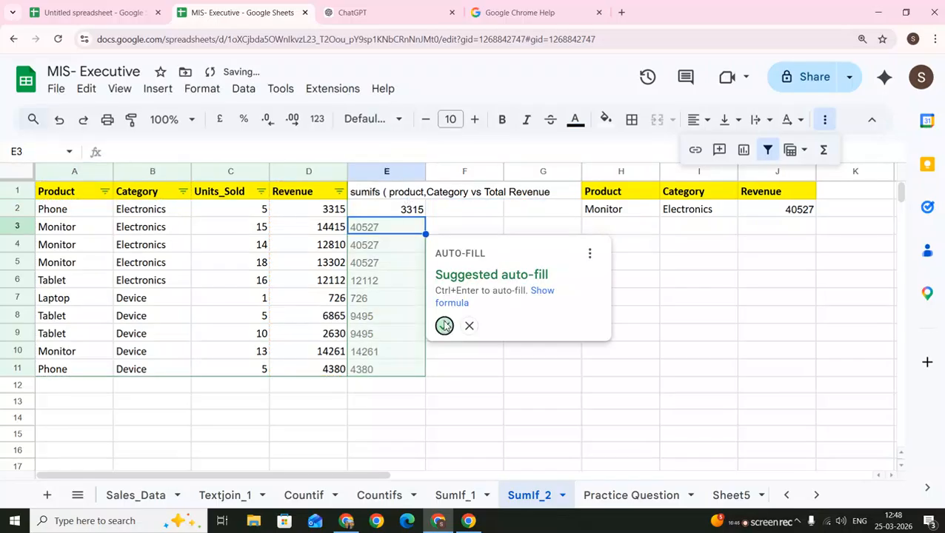
Accept the suggested fill of the SUMIFS formula down through E11 and inspect the filled totals
click(445, 326)
click(409, 243)
drag(88, 263, 419, 257)
drag(414, 234, 410, 333)
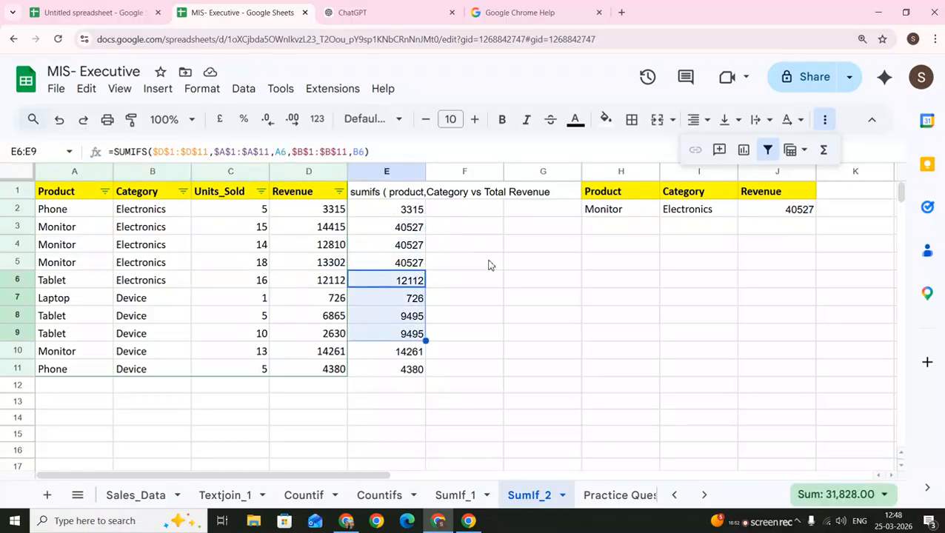
click(386, 213)
Enter the header "Sumifs( product , Category vs Total Unit Sold)" in cell F1
click(450, 194)
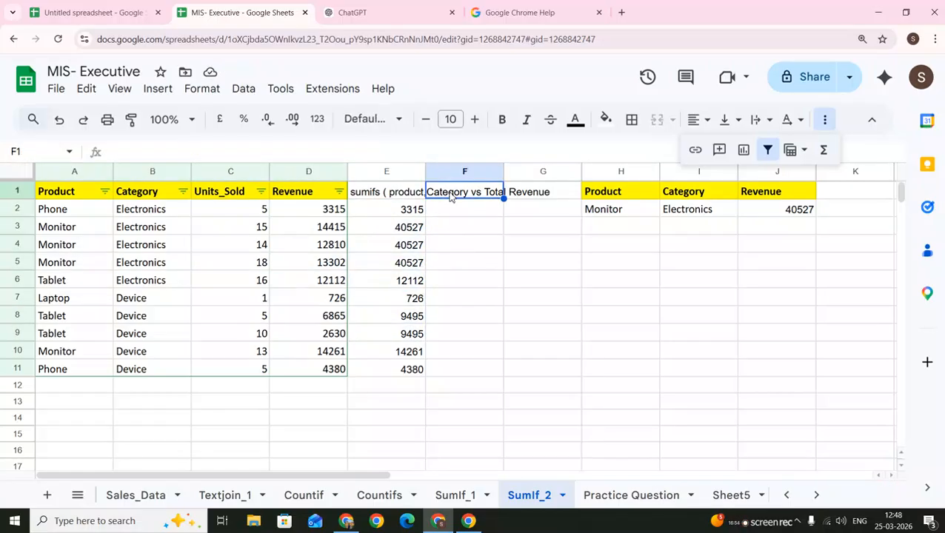
text(sUM)
key(BackSpace)
key(BackSpace)
key(BackSpace)
text(Sumi)
key(BackSpace)
key(BackSpace)
text(m)
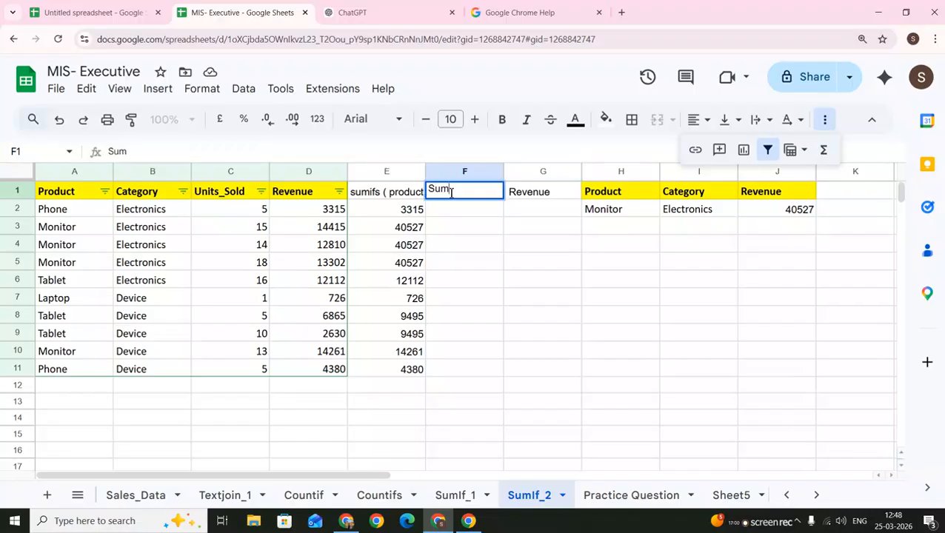
text(ifs( pro)
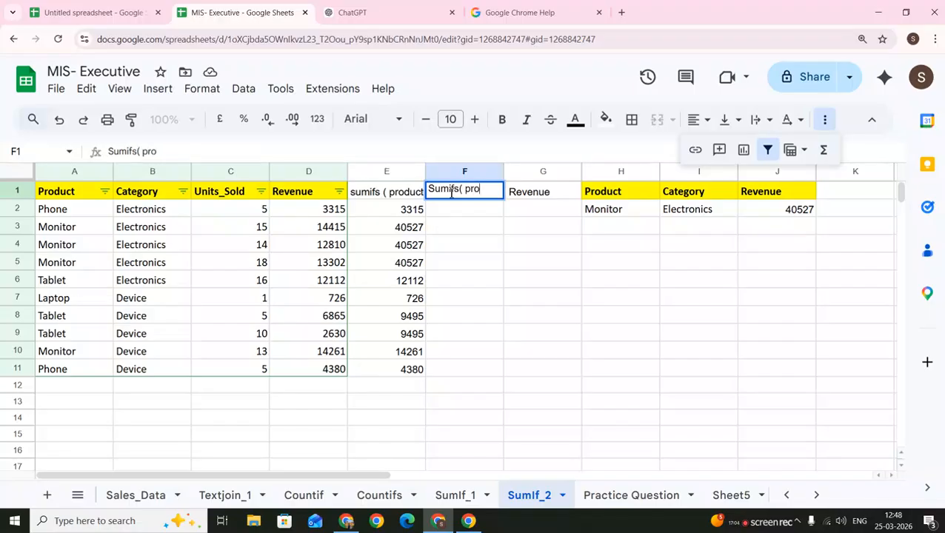
text(duct , )
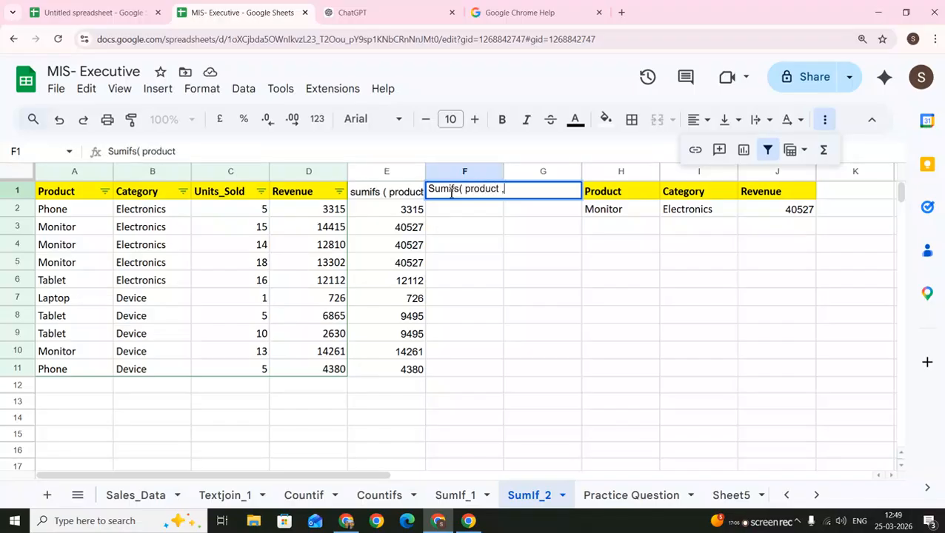
text(Category vs Total )
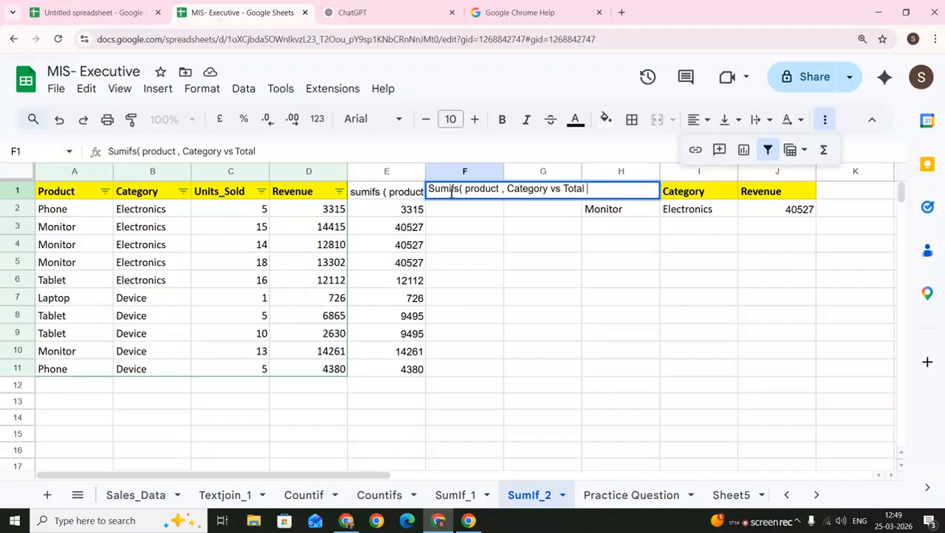
text(Unit Sold)
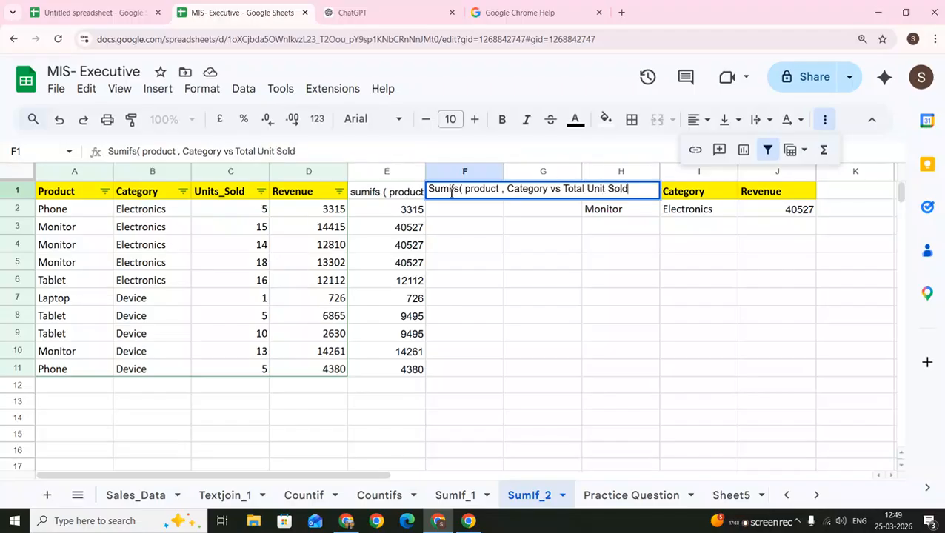
text())
key(Return)
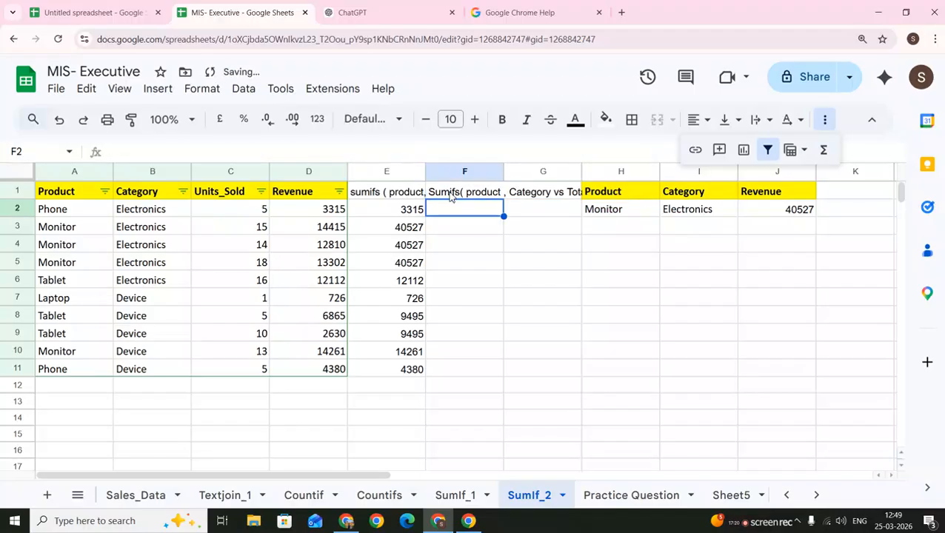
Fit the widths of columns F and E to their header text
click(449, 196)
key(Left)
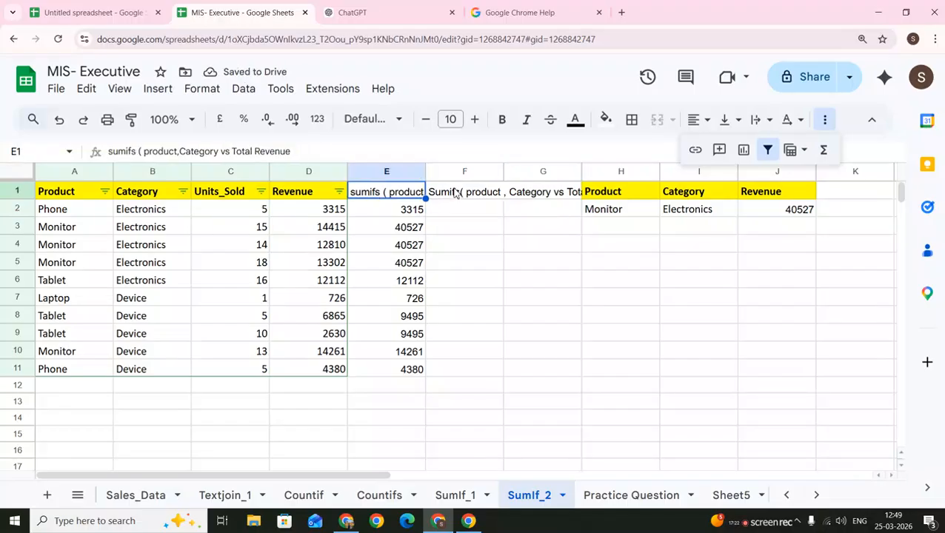
key(Right)
double_click(504, 171)
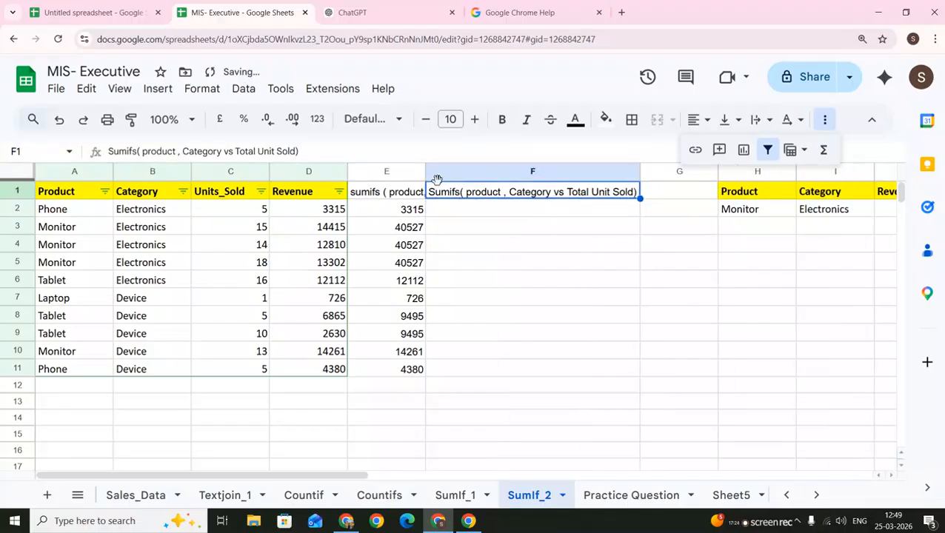
double_click(425, 171)
Review the lookup table's Product, Category and Revenue headers and the source Units_Sold column
click(591, 207)
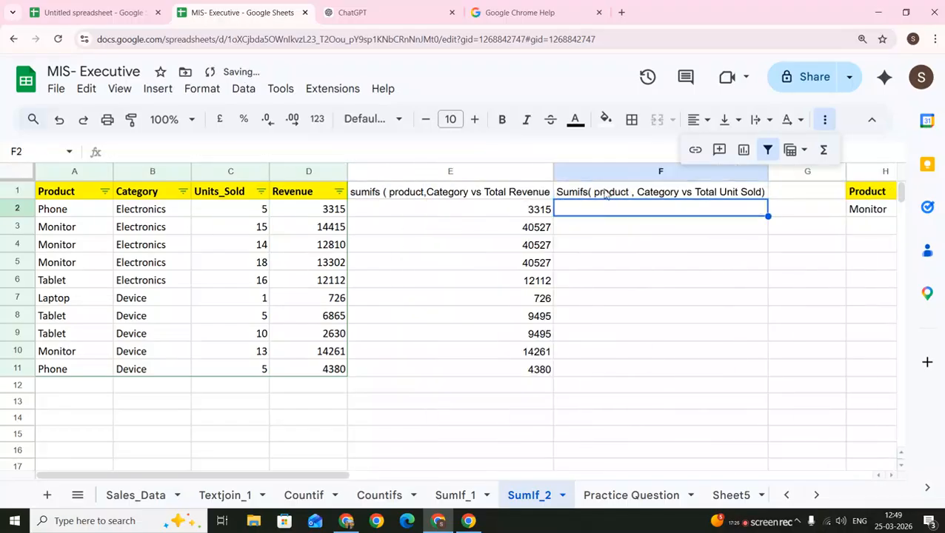
key(Right)
key(Right)
key(Right)
key(Right)
key(Left)
key(Up)
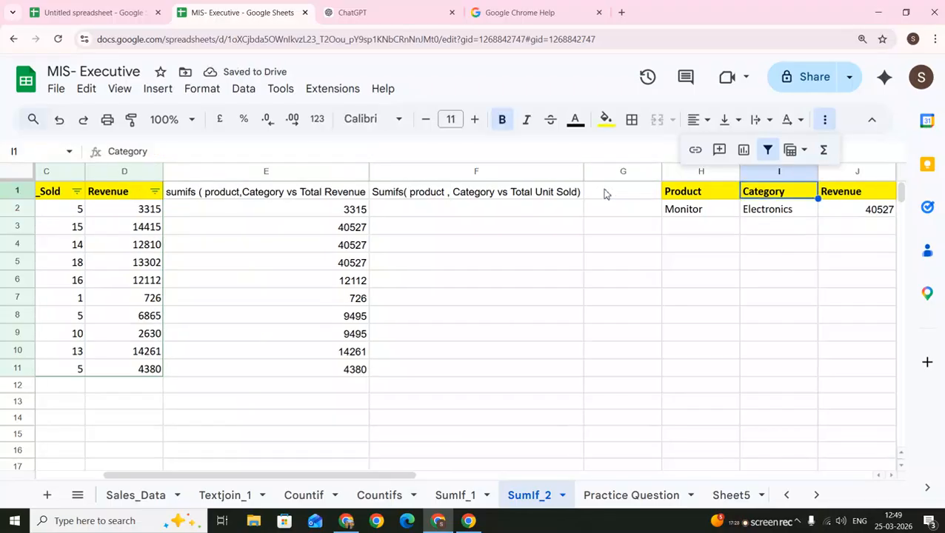
key(Left)
key(Left)
key(Left)
key(Left)
key(Left)
key(Left)
key(Left)
key(Left)
key(Right)
key(Right)
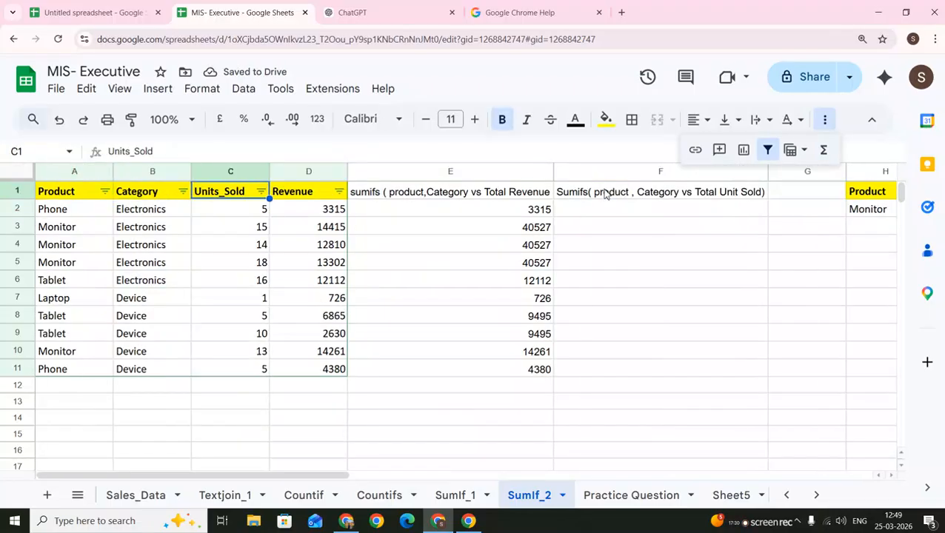
key(Down)
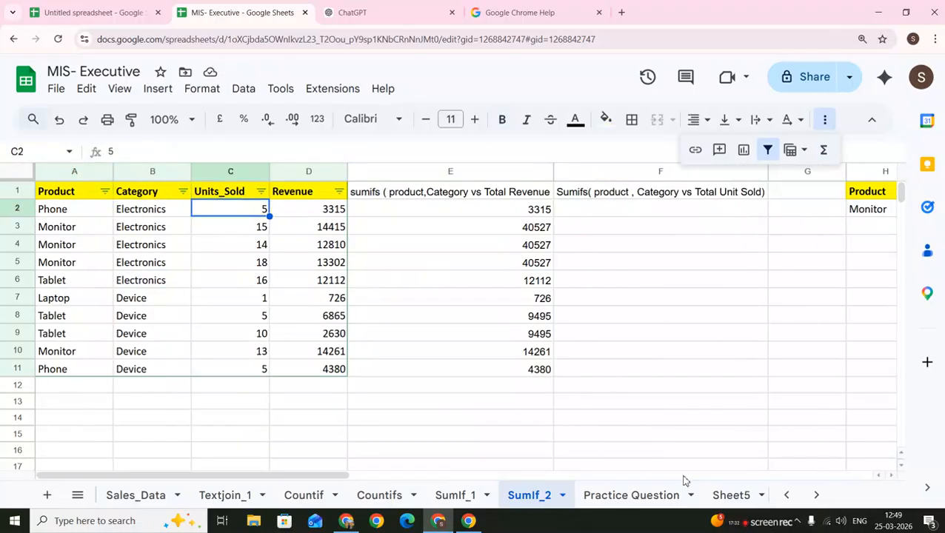
Switch from the SumIf_2 sheet to the Xlookup sheet
scroll(707, 477, down, 1)
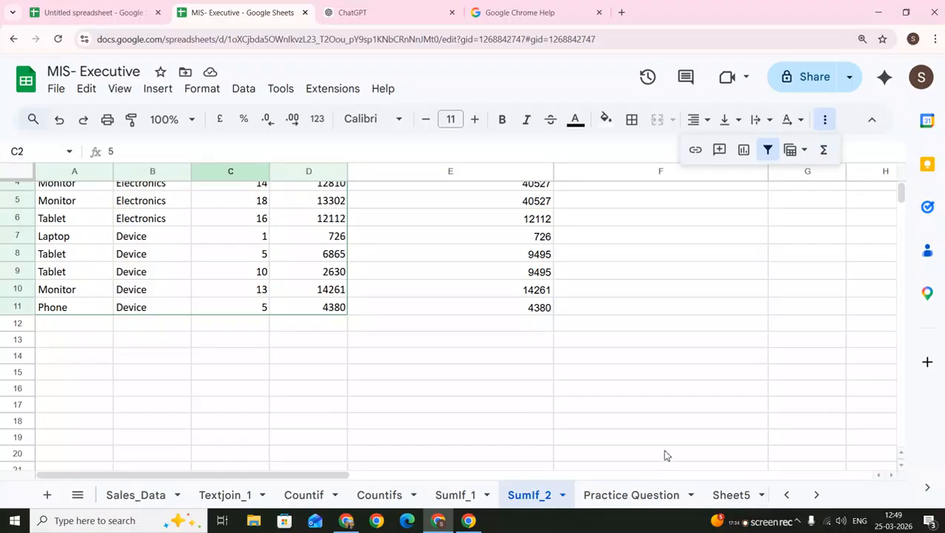
scroll(682, 459, up, 1)
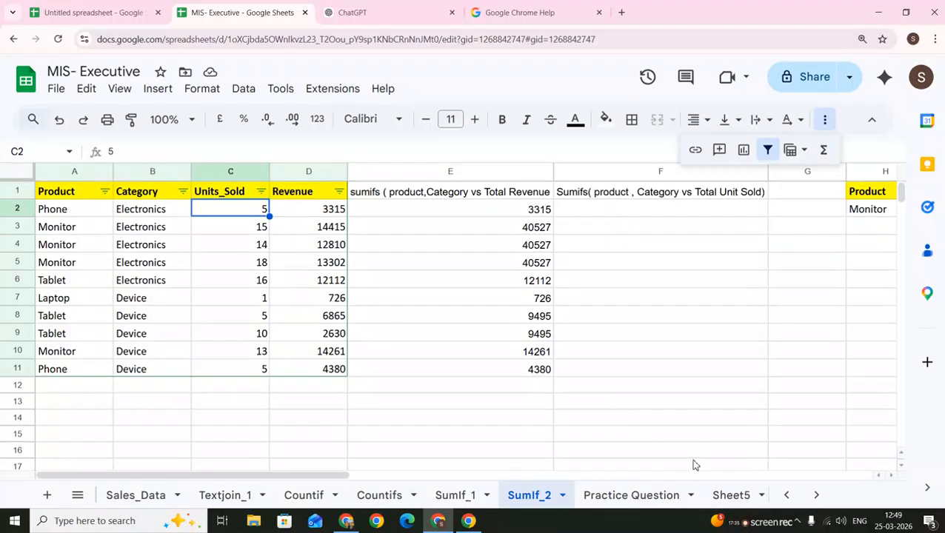
click(820, 498)
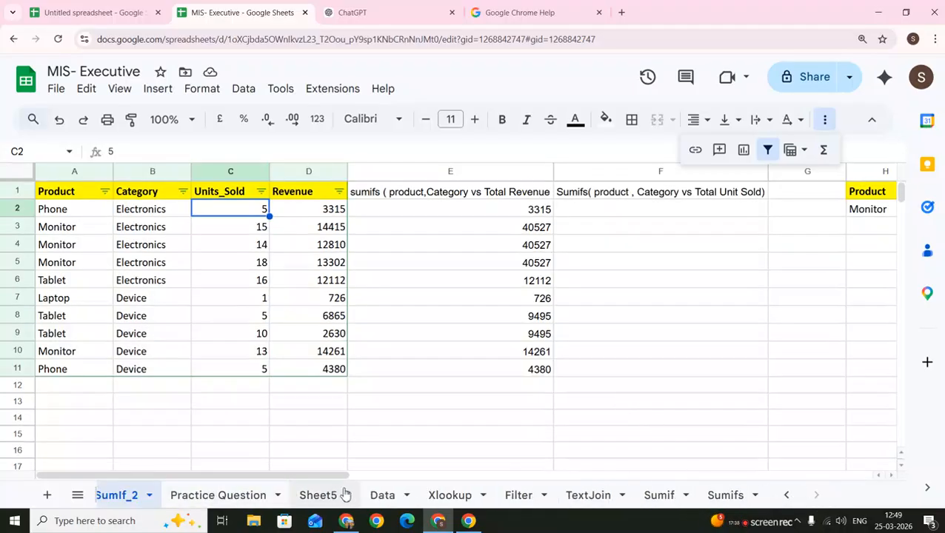
click(411, 502)
click(443, 507)
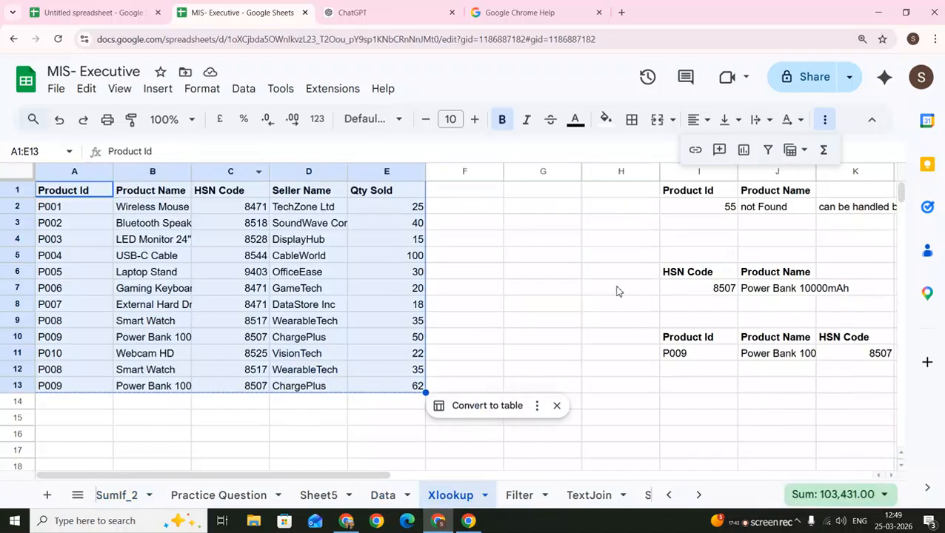
Examine the lookup examples in columns I to M and the header row of the product table
click(615, 289)
key(Up)
key(Up)
key(Right)
key(Up)
key(Up)
key(Up)
key(Up)
key(Right)
key(Right)
key(Right)
key(Right)
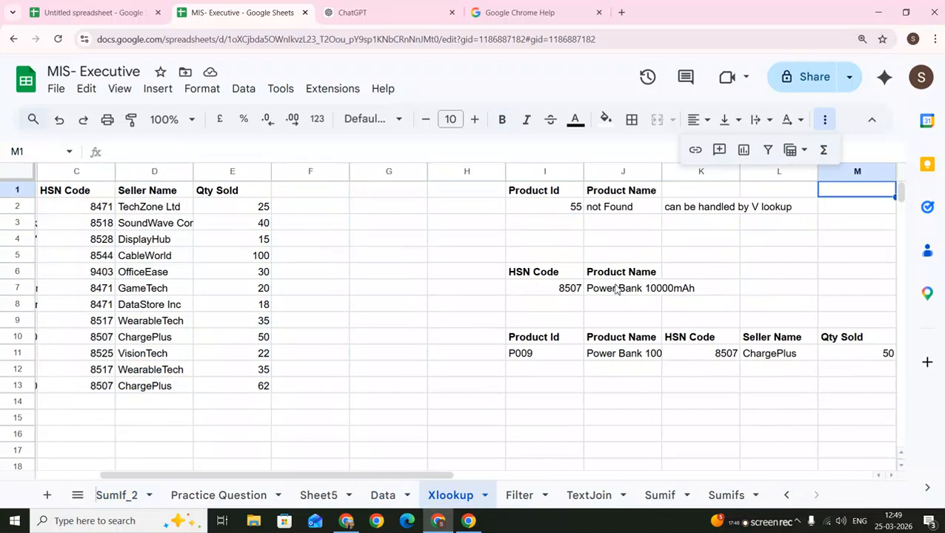
key(Left)
key(Left)
key(Left)
key(Left)
key(Left)
key(Left)
key(Left)
key(Left)
key(Left)
key(Left)
key(Left)
key(Left)
key(Right)
key(Right)
key(Right)
key(Right)
key(Right)
key(Right)
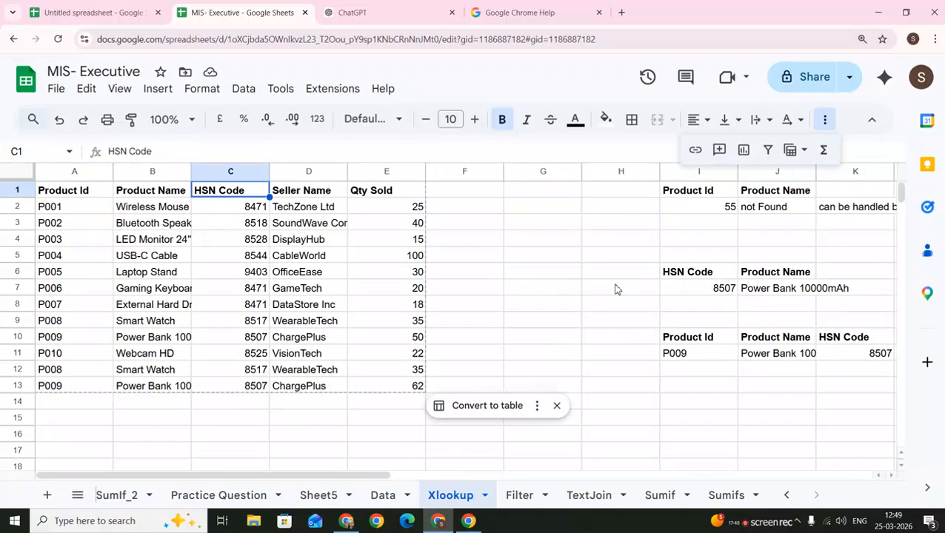
Enter the header "Vlookup" in cell F1 beside Qty Sold
key(Left)
text(V)
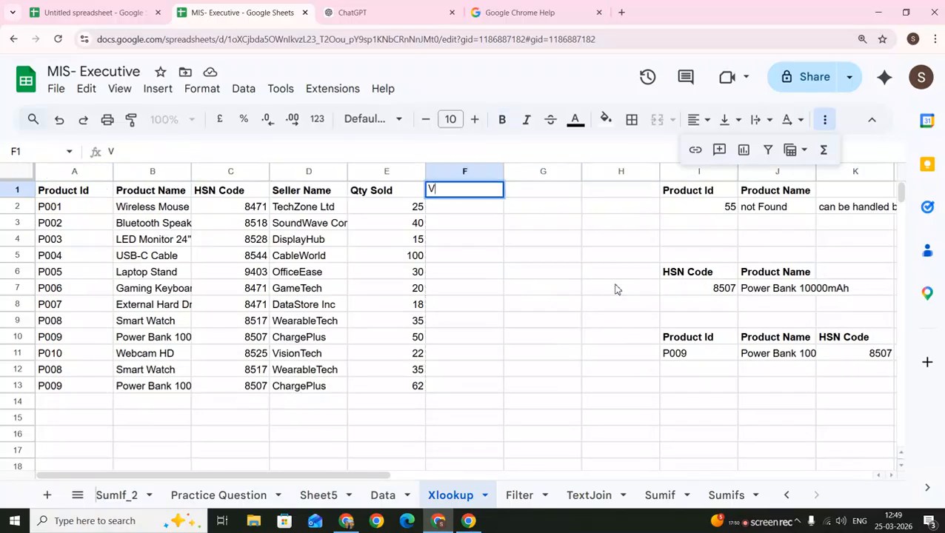
text(lookup)
key(Return)
key(Up)
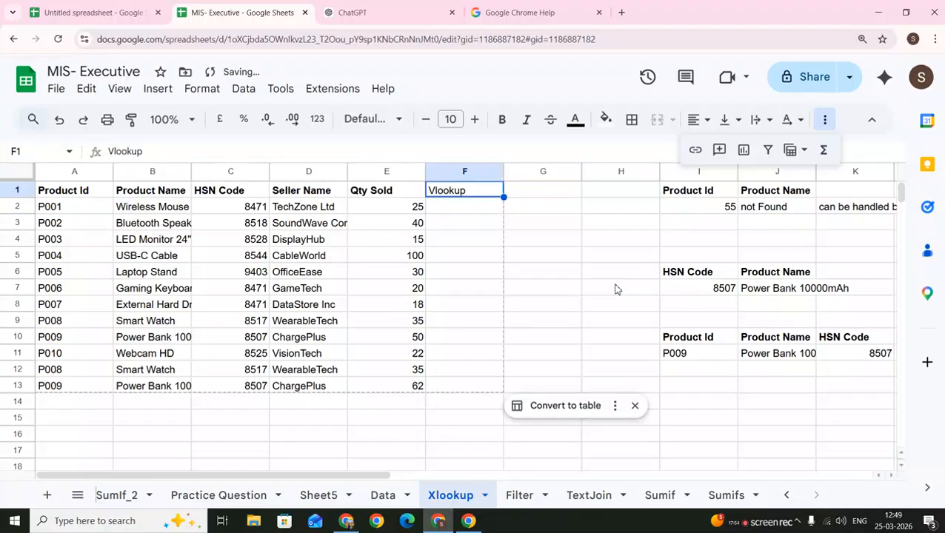
Review the Product Id, Product Name and HSN Code headers and the values in the first product's row
key(Down)
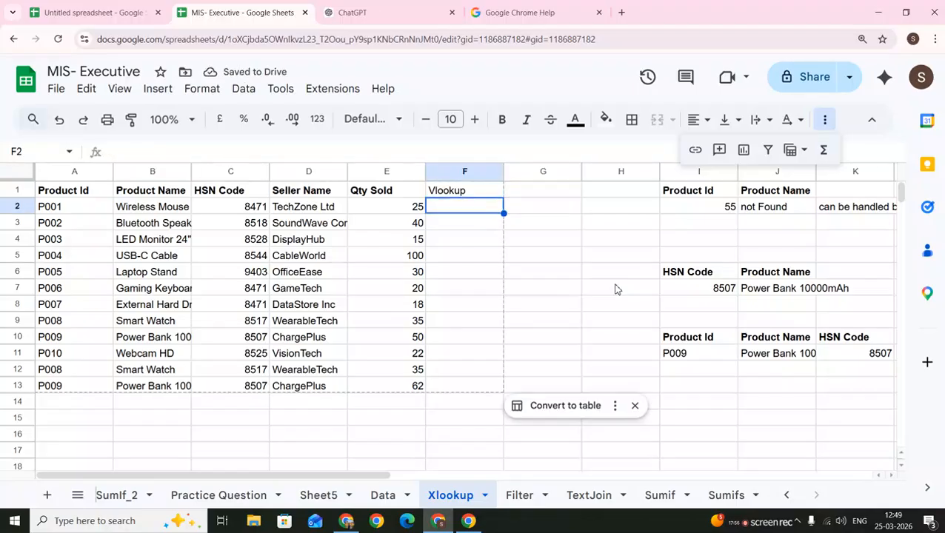
key(Left)
key(Left)
key(Left)
key(Left)
key(Left)
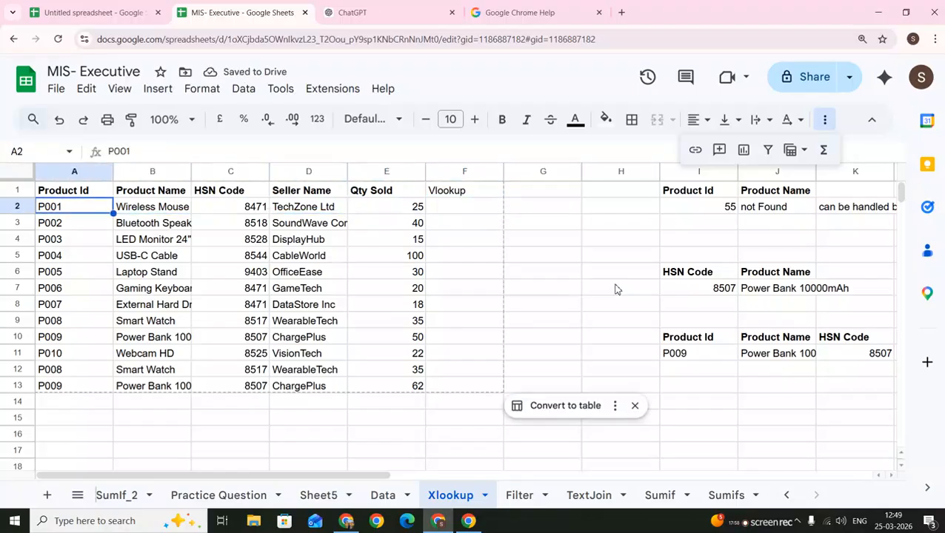
key(Up)
key(Right)
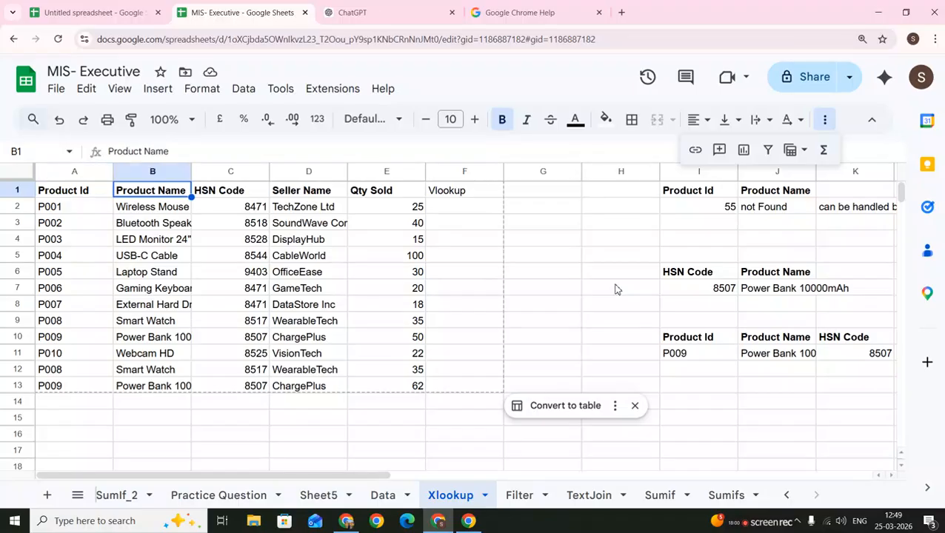
key(Right)
key(Down)
key(Left)
key(Left)
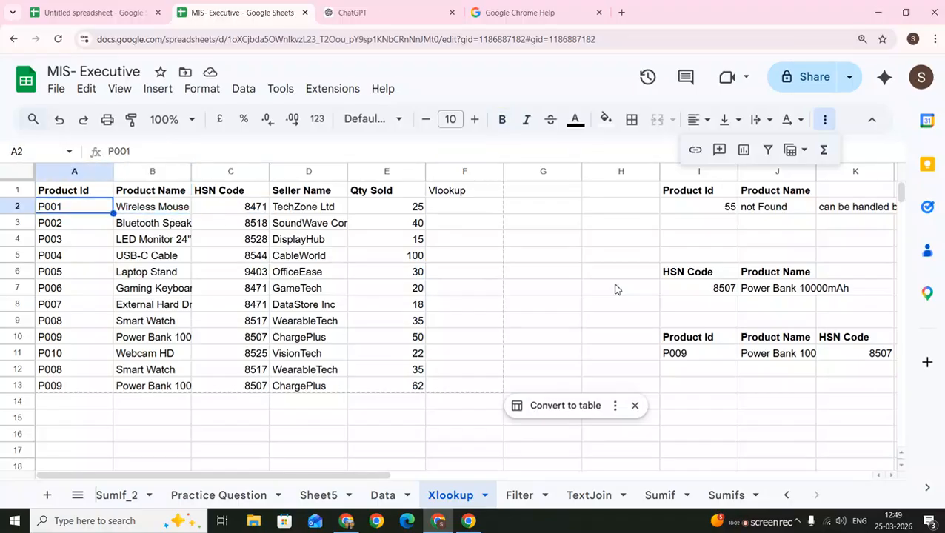
key(Right)
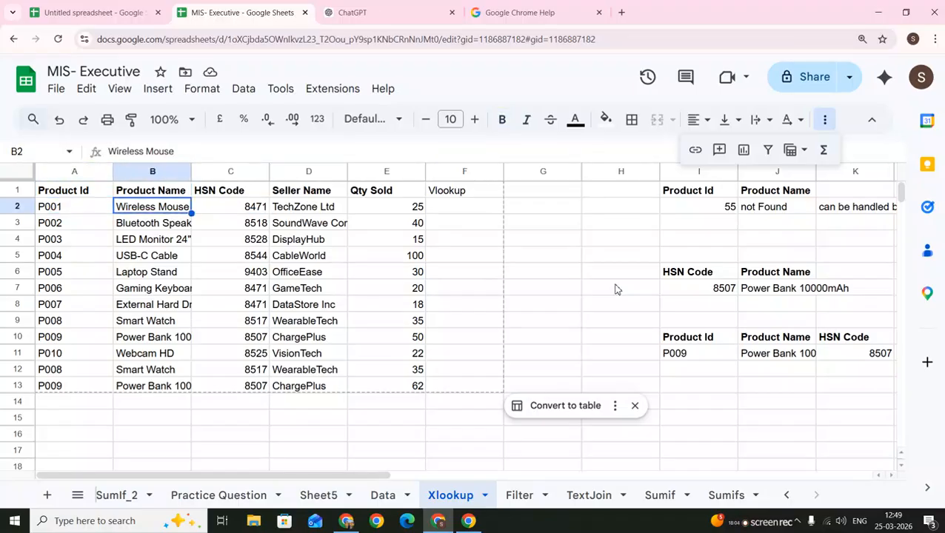
key(Right)
key(Right)
key(Right)
key(Right)
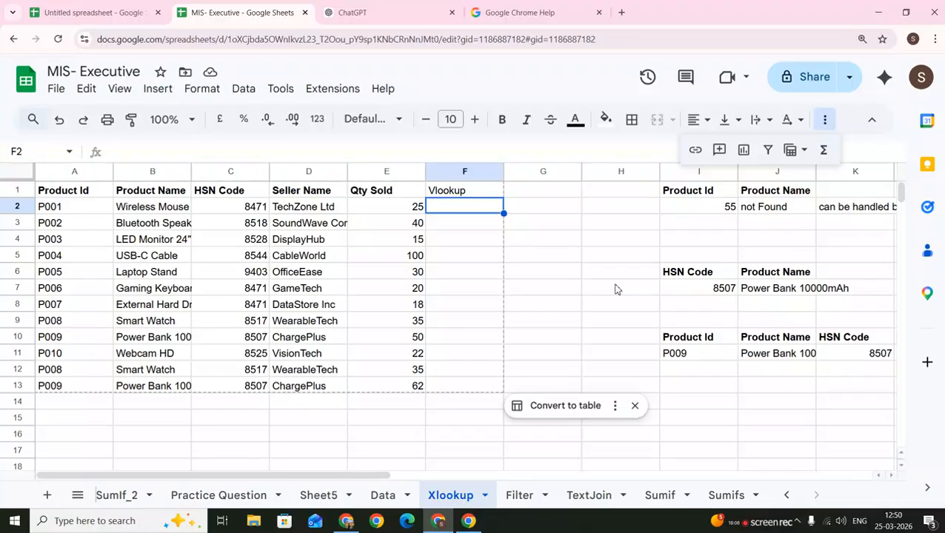
Start a VLOOKUP formula in cell F2 with the Product Id in A2 as the search key
text(=)
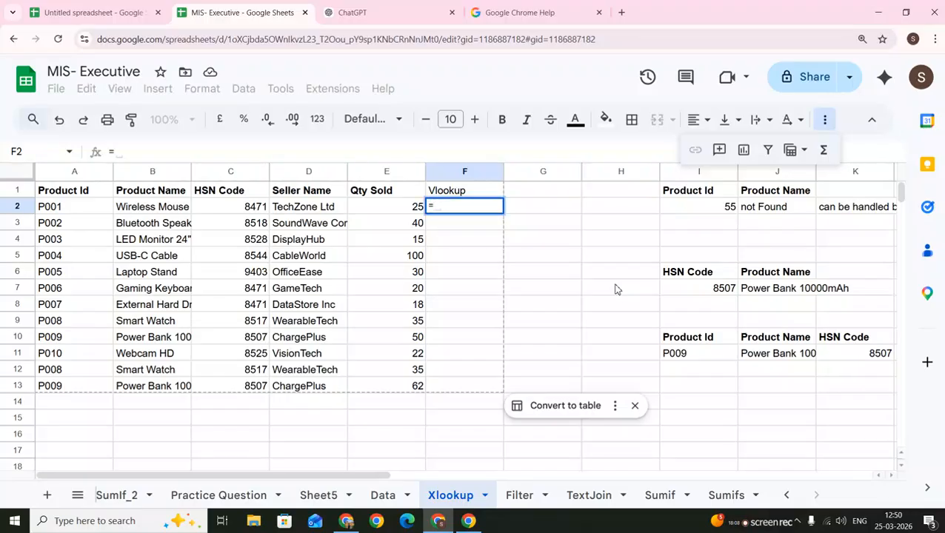
text(vll)
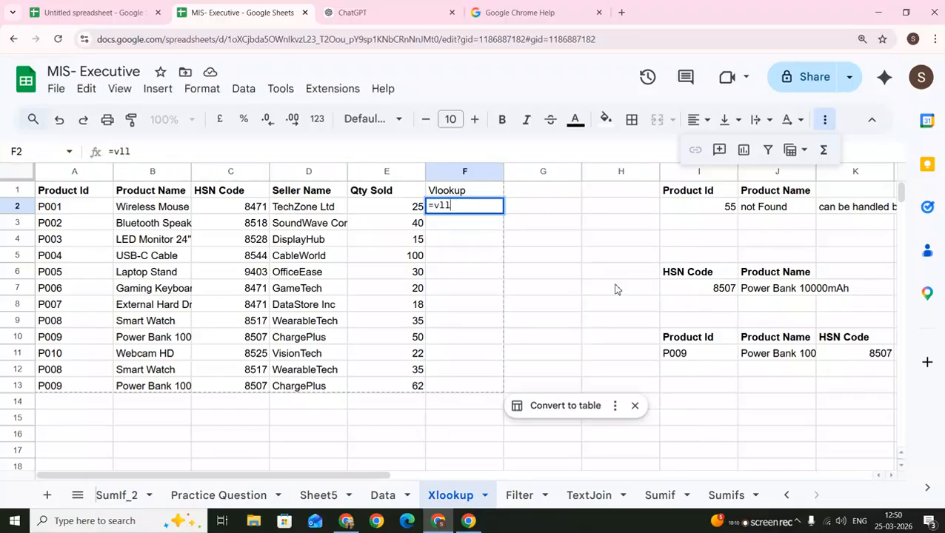
key(Tab)
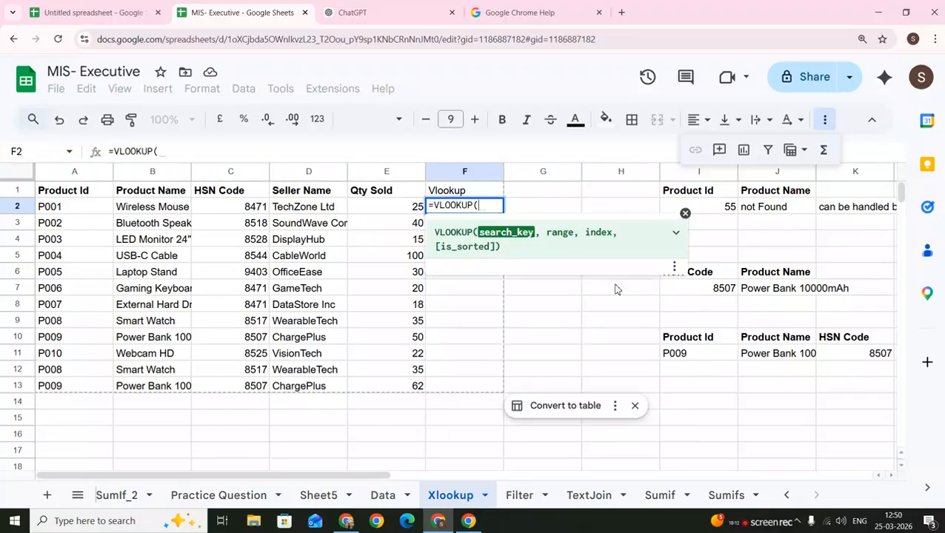
key(Left)
key(Left)
key(Left)
key(Left)
key(Left)
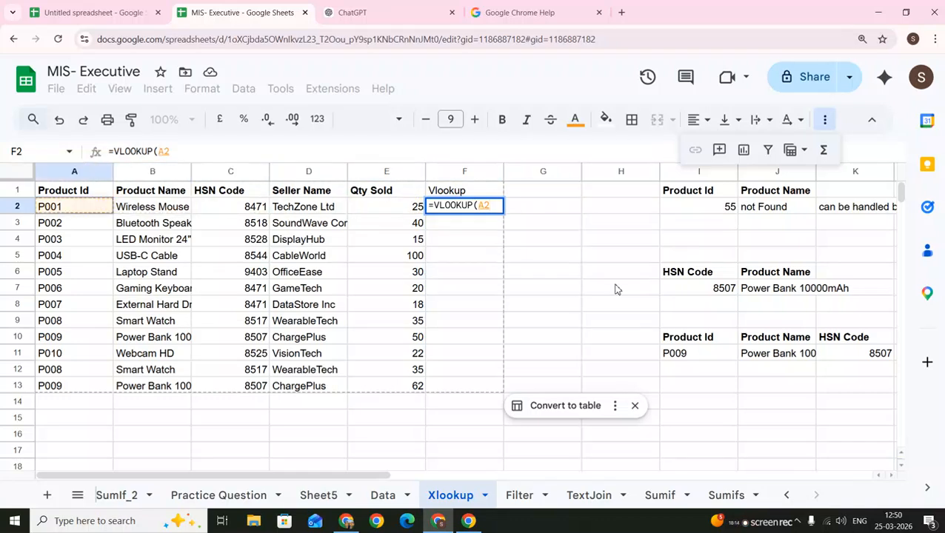
text(,)
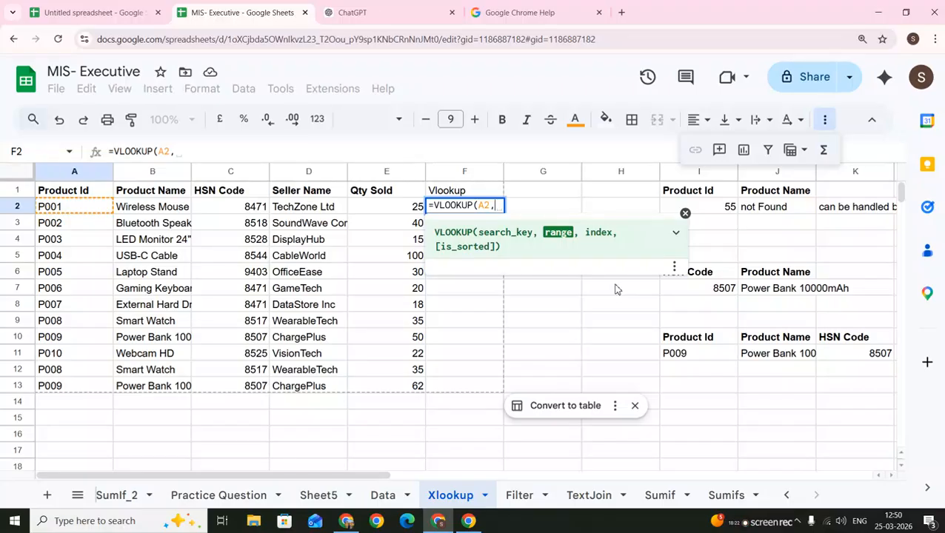
Set the lookup range of the VLOOKUP formula to the whole product table, A1:E13
text(A2)
key(Right)
key(Right)
key(Right)
key(Left)
key(Left)
key(Left)
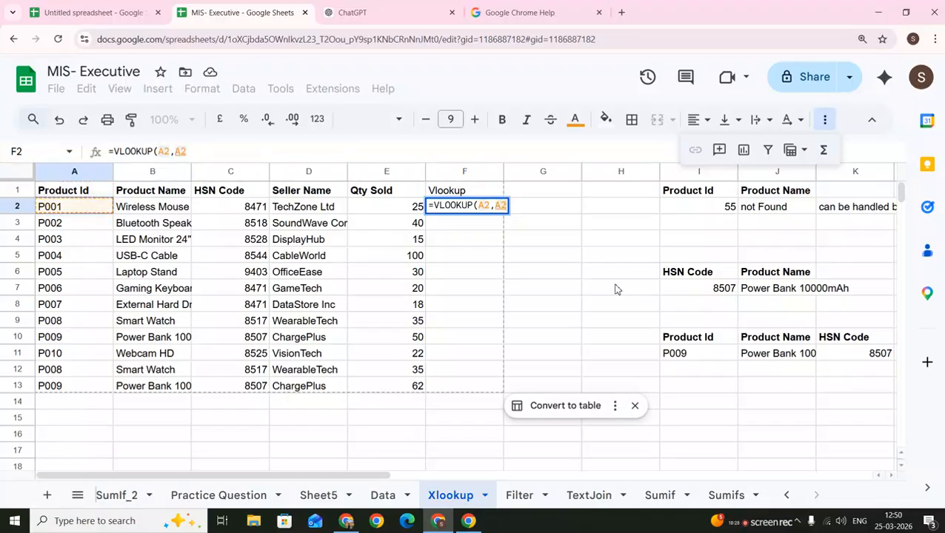
key(Up)
key(ctrl+shift+Down)
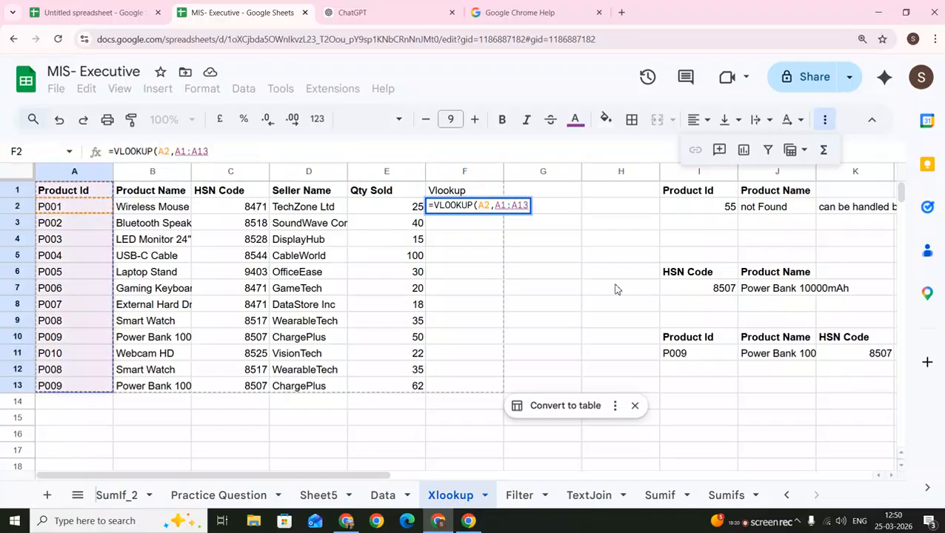
key(shift+Right)
key(shift+Right)
key(shift+Right)
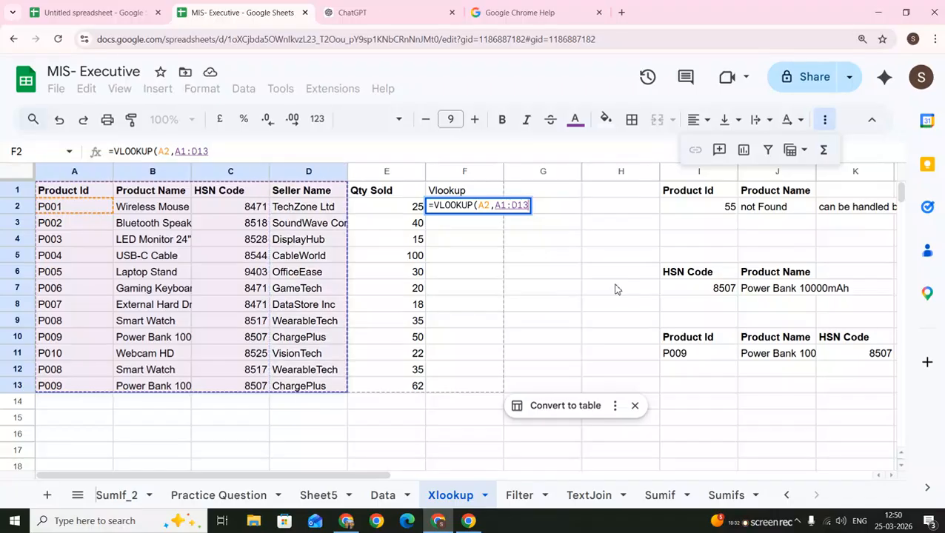
key(shift+Left)
key(shift+Left)
key(shift+Left)
key(shift+Right)
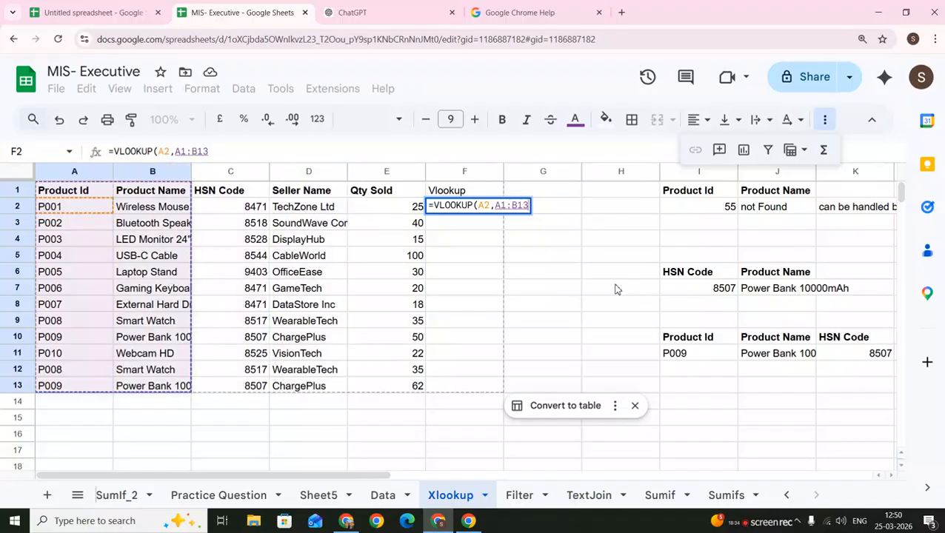
key(shift+Left)
key(shift+Right)
key(shift+Right)
key(shift+Right)
key(shift+Right)
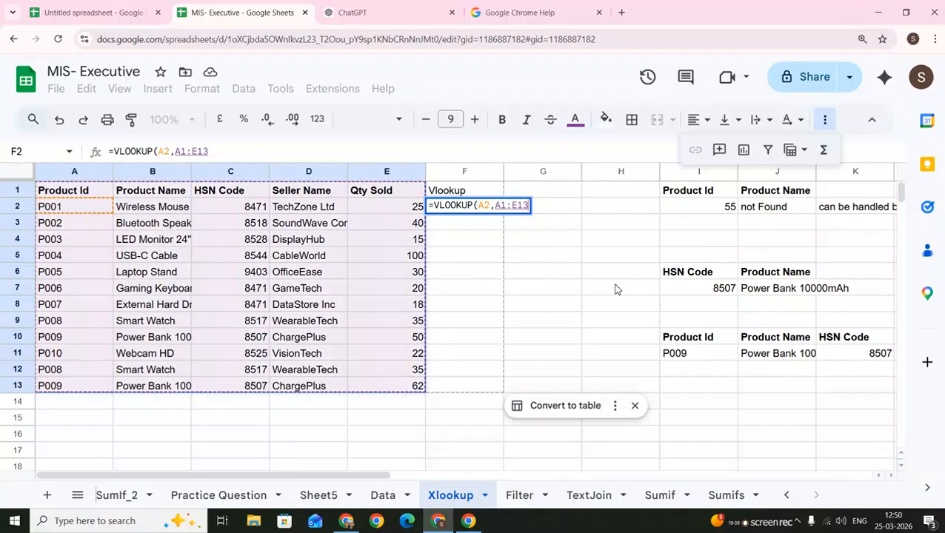
Complete the VLOOKUP with column index 4 and is_sorted 0, and accept the suggested fill down through F13
text(,4)
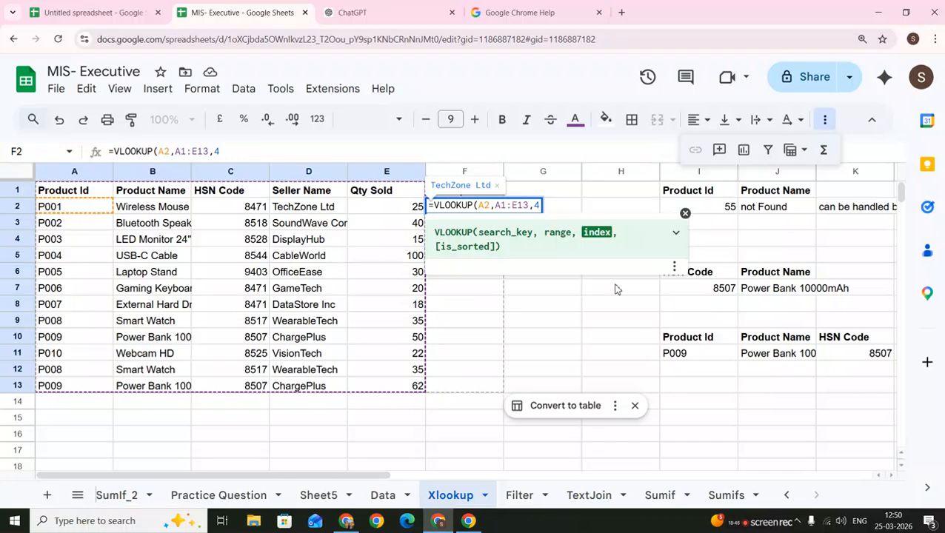
text(,)
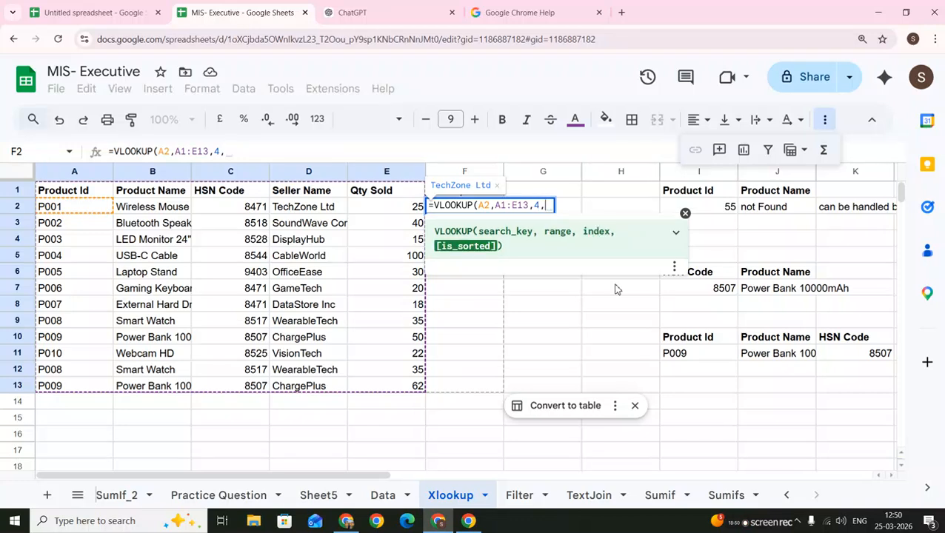
text(0)
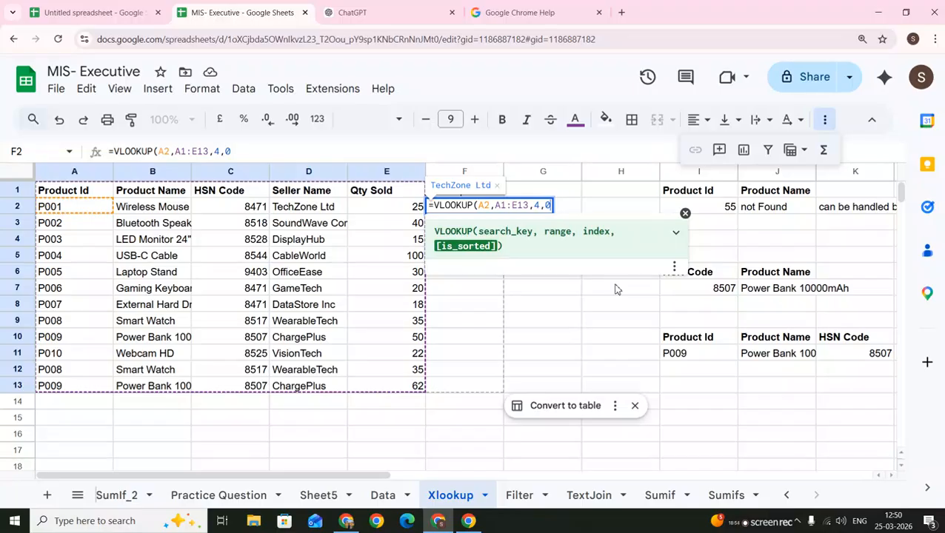
key(Return)
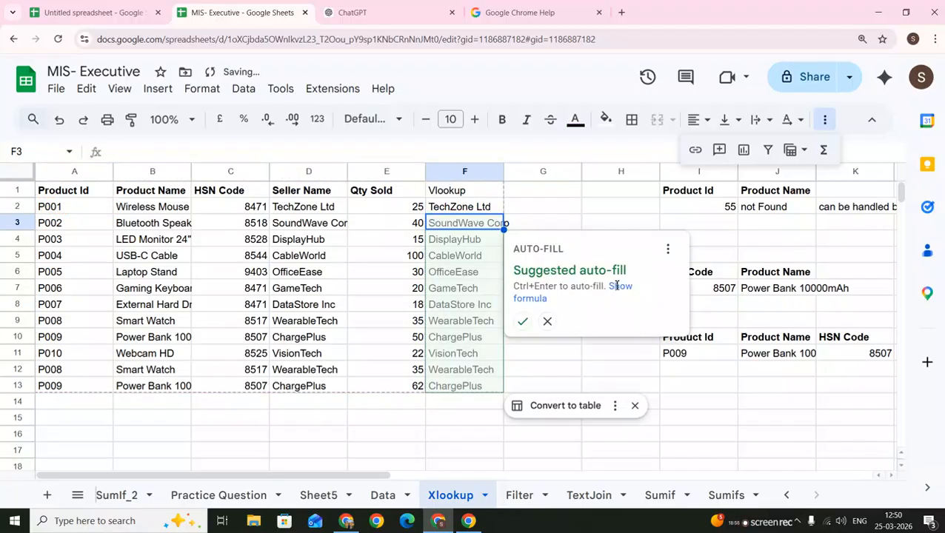
click(523, 321)
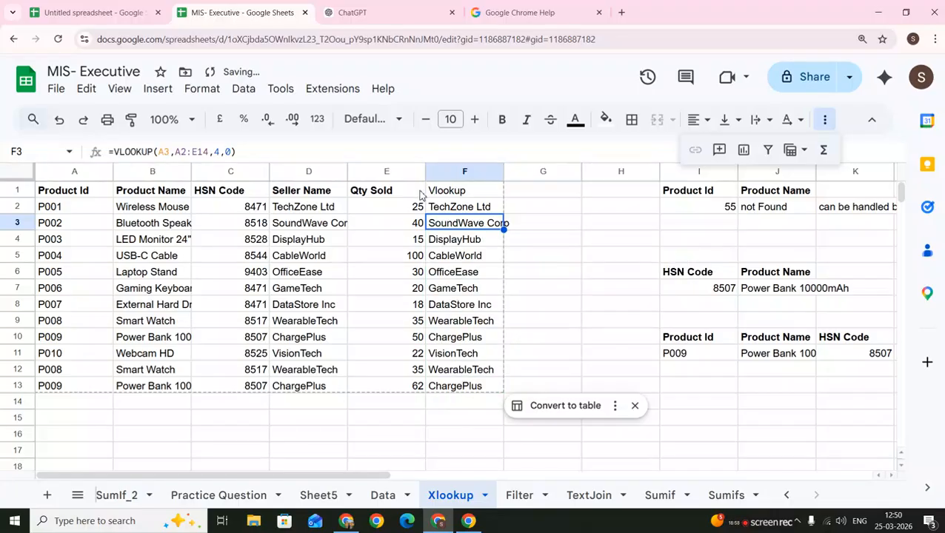